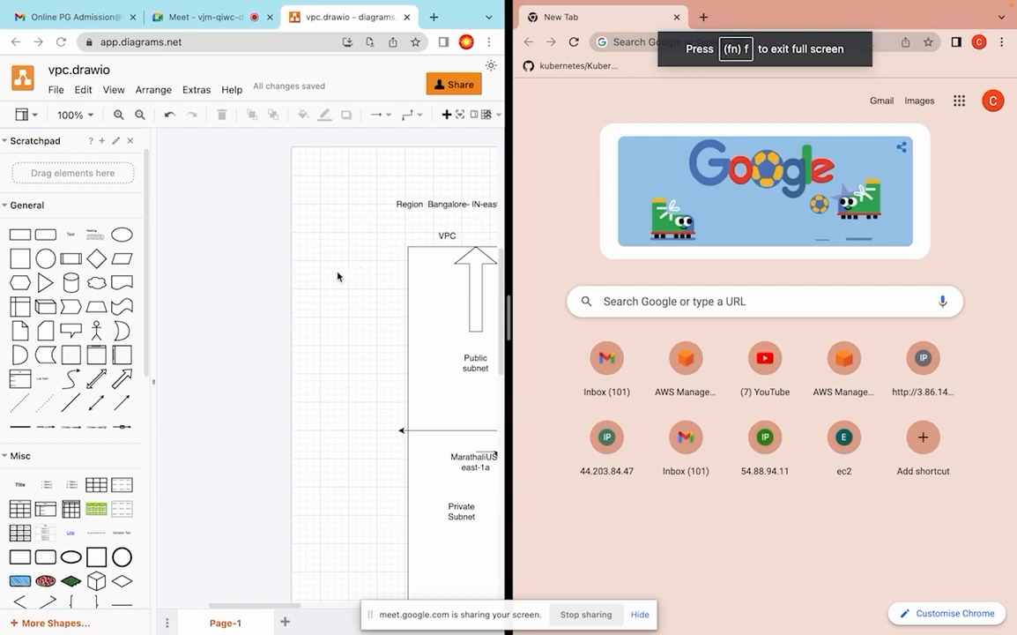
# Step: Close the Gmail tab beside the VPC diagram and open console.aws.amazon.com in the other browser window
pyautogui.click(132, 19)
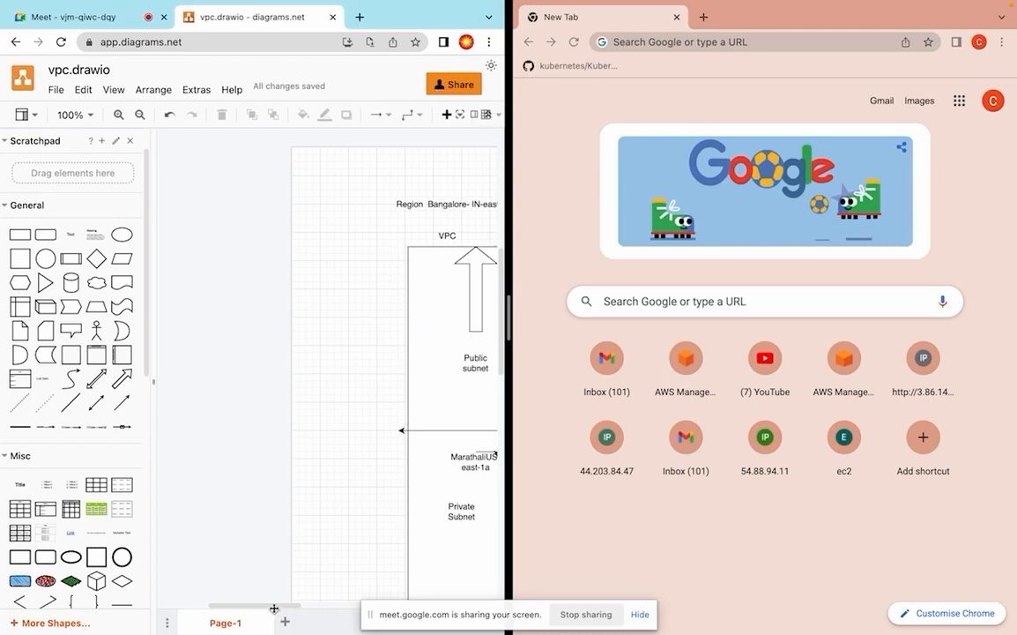
pyautogui.moveTo(275, 606); pyautogui.dragTo(346, 611)
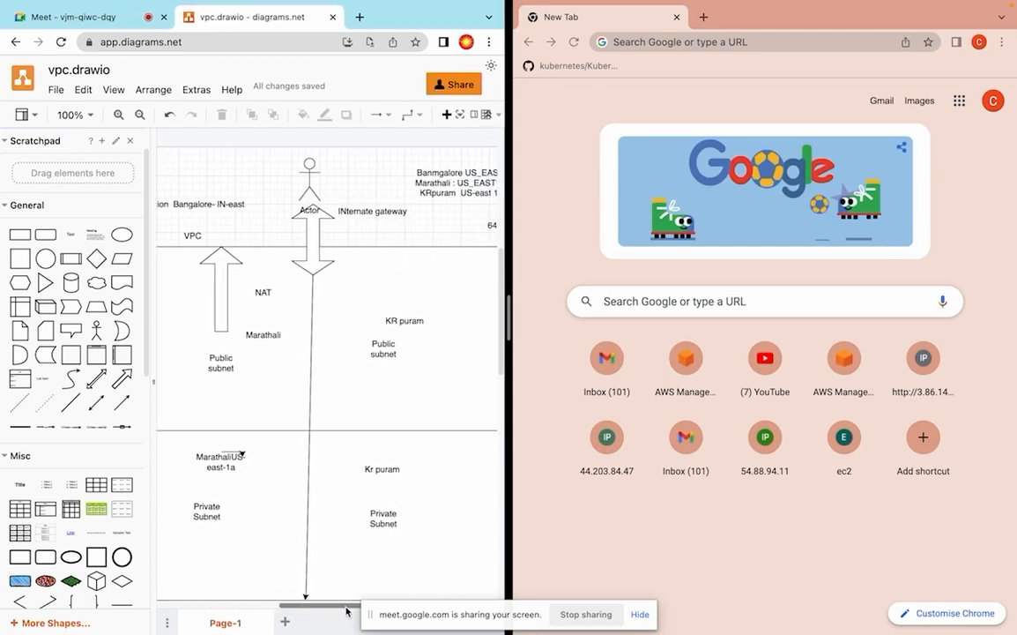
pyautogui.click(690, 48)
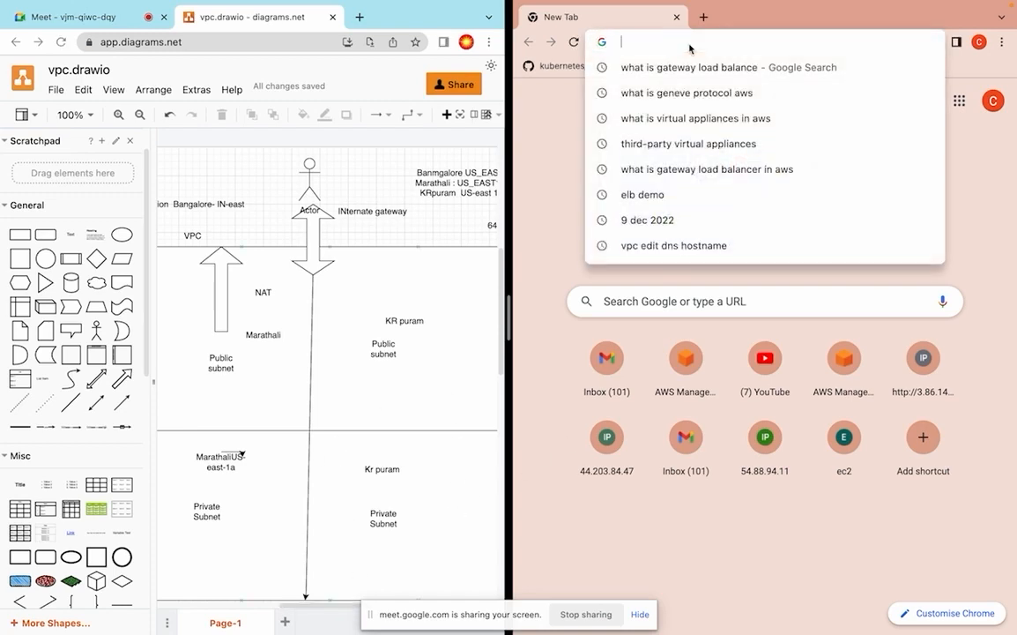
pyautogui.write('con')
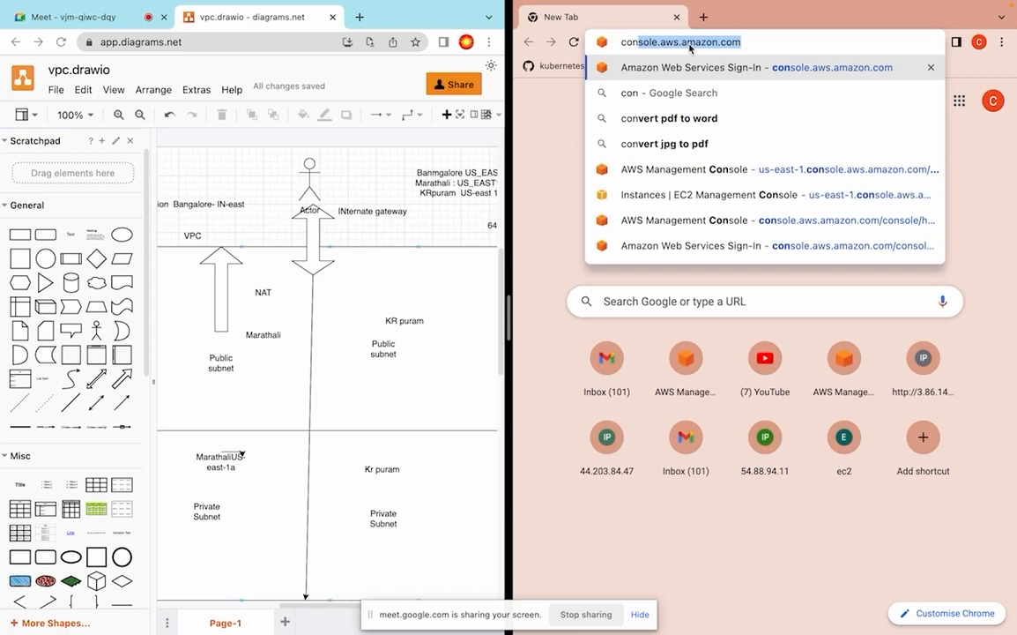
pyautogui.press('Return')
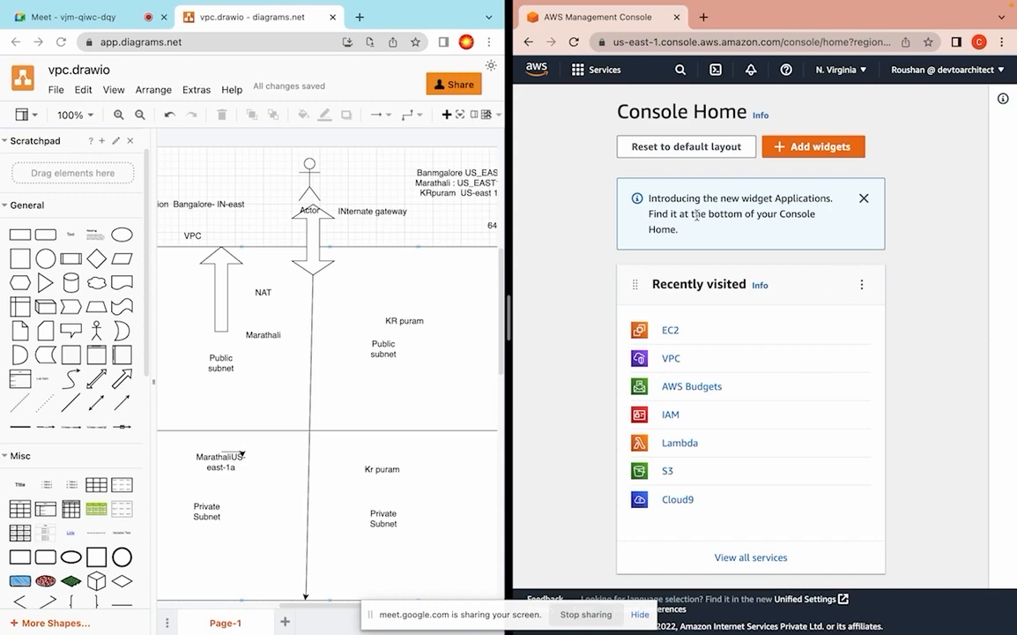
# Step: Search the AWS services for VPC and open the VPC service
pyautogui.click(679, 71)
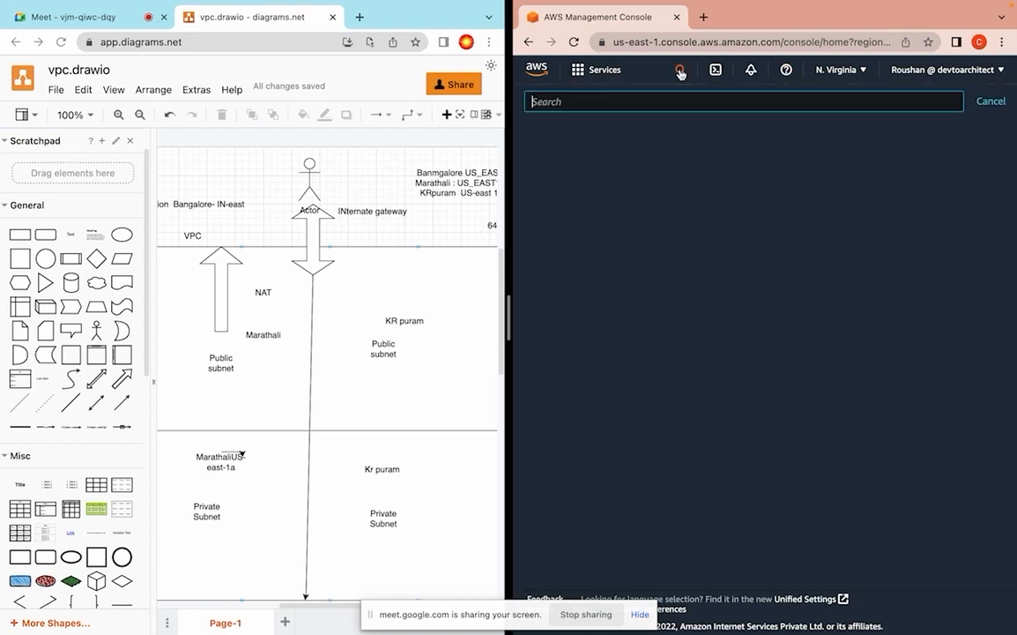
pyautogui.write('VPC')
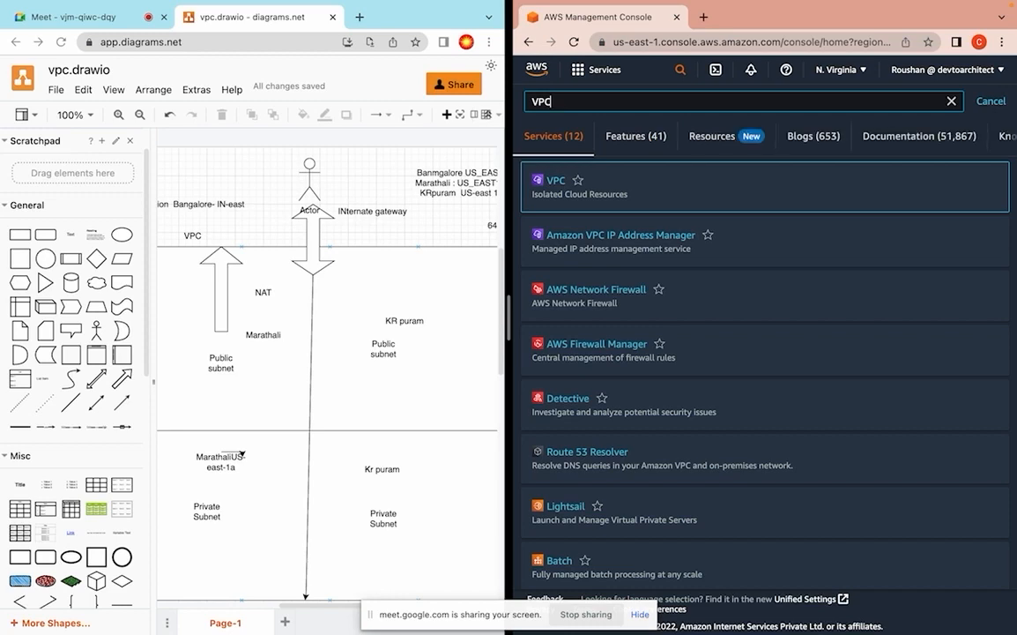
pyautogui.click(555, 186)
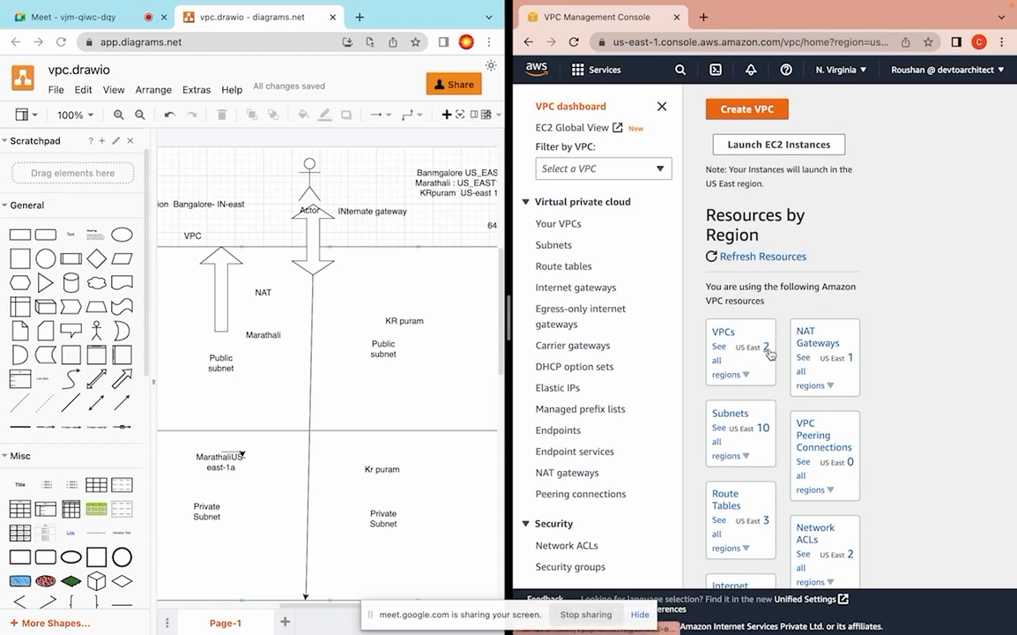
# Step: Start creating a VPC-only resource with the name tag myvpc2 and the IPv4 CIDR 10.0.0.0/28
pyautogui.click(748, 110)
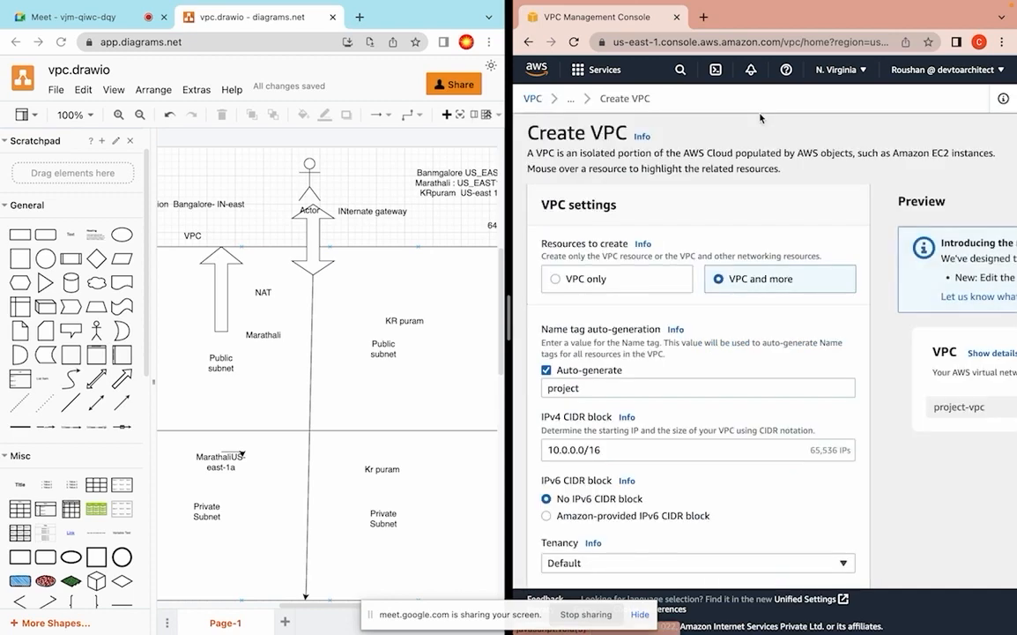
pyautogui.click(587, 280)
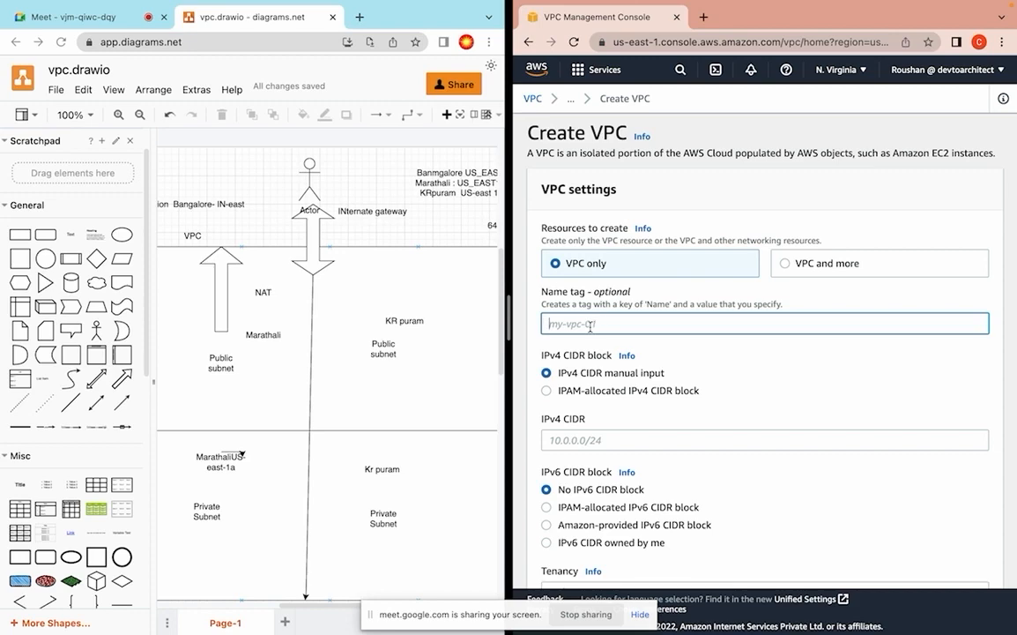
pyautogui.write('myvpc2')
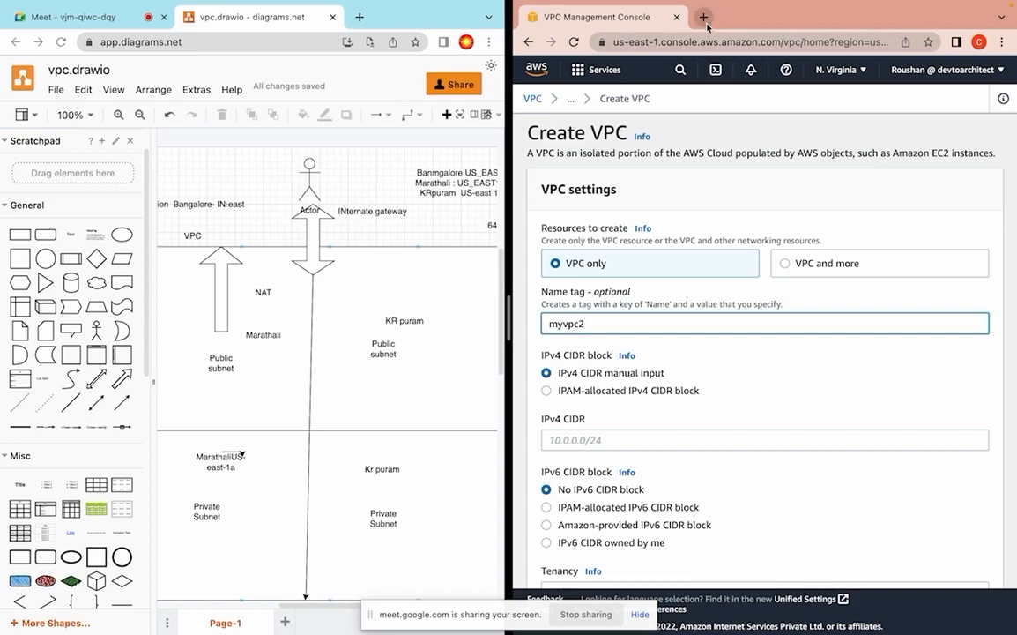
pyautogui.click(556, 439)
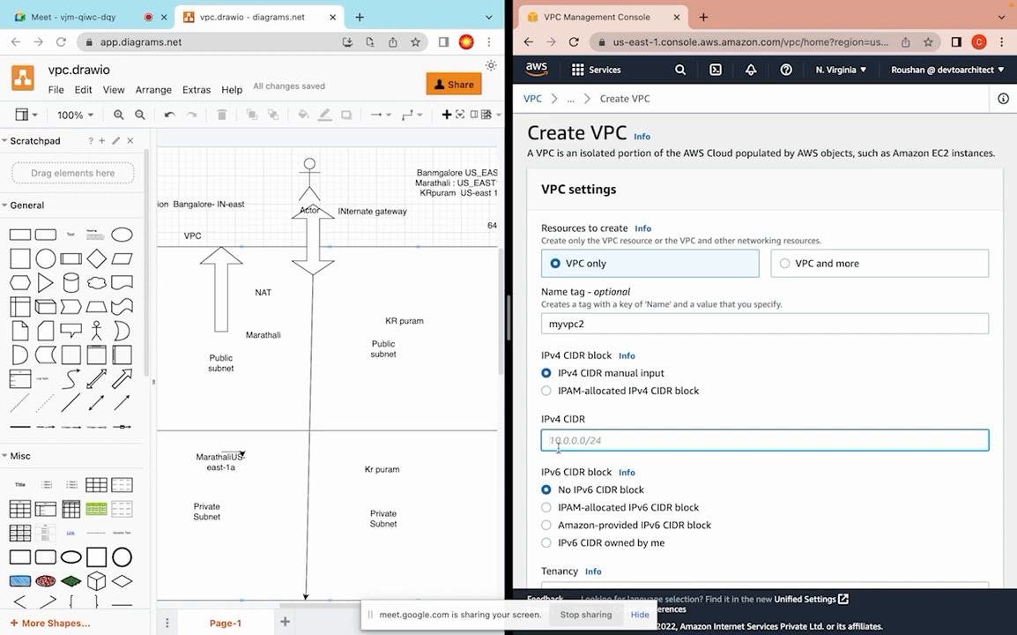
pyautogui.write('10.0.0.0/28')
pyautogui.moveTo(549, 440); pyautogui.dragTo(617, 443)
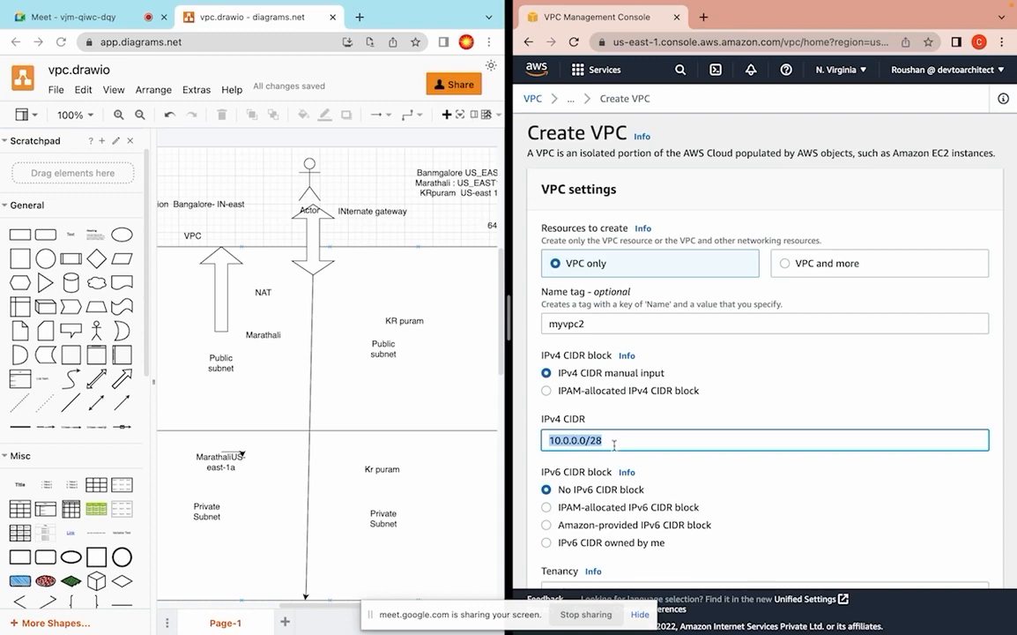
pyautogui.click(615, 444)
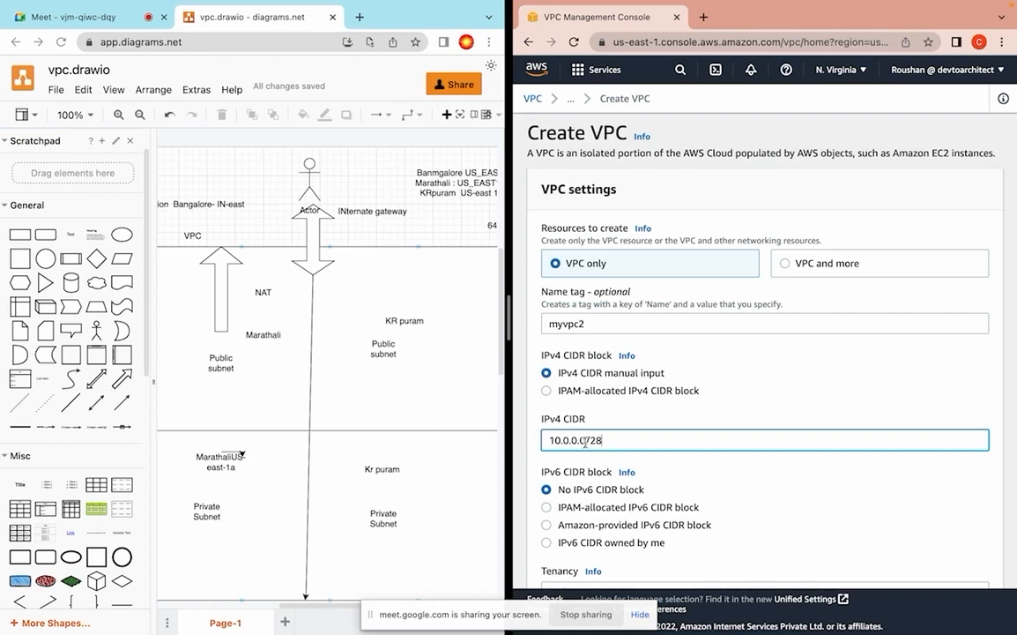
pyautogui.moveTo(587, 440); pyautogui.dragTo(548, 442)
# Step: Switch to Microsoft Word and create a new blank document
pyautogui.moveTo(87, 615)
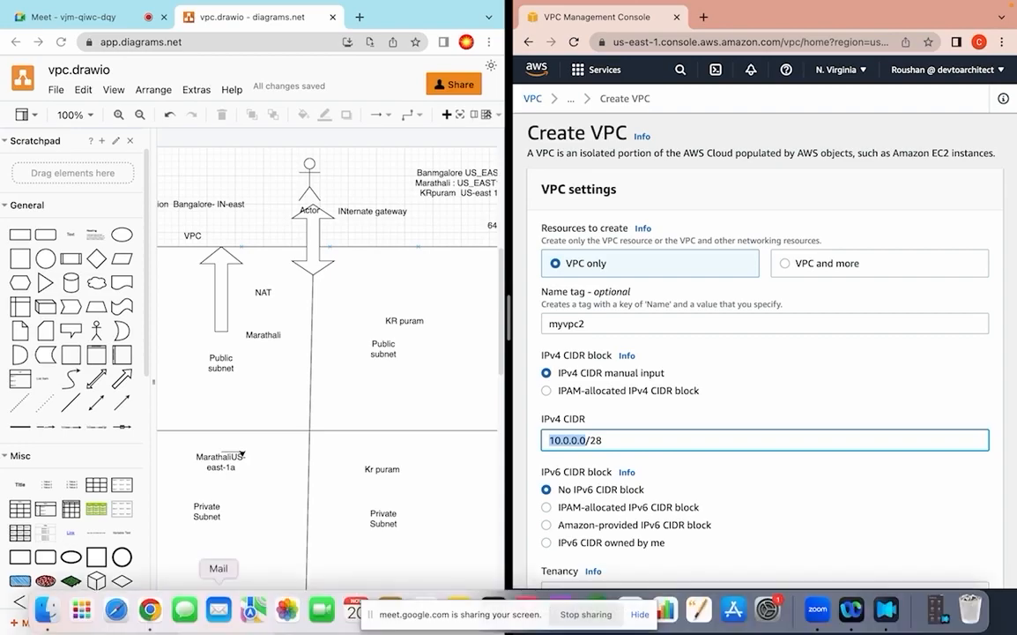
pyautogui.click(82, 609)
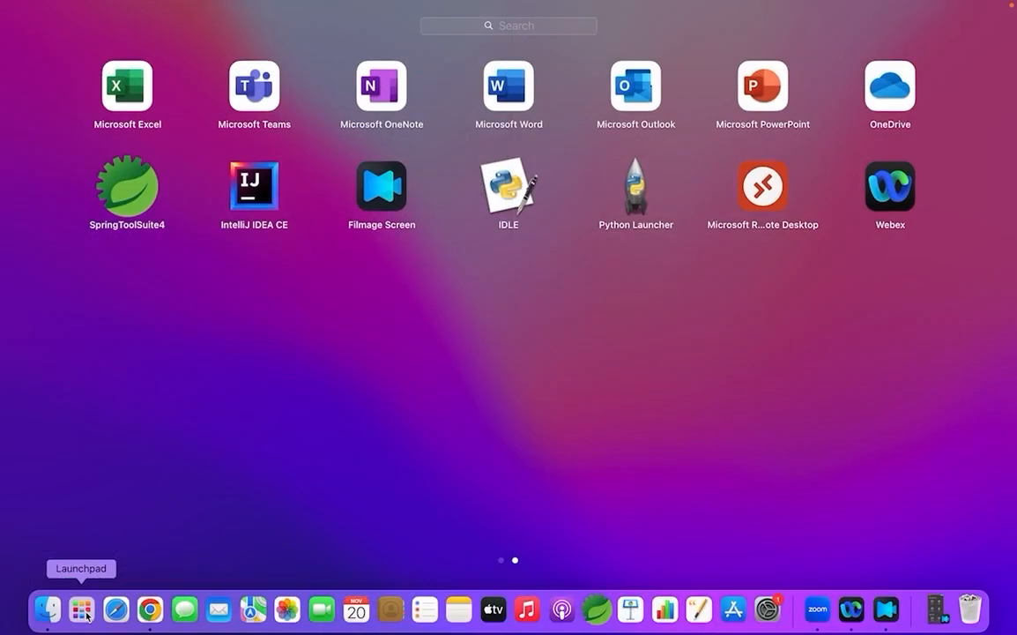
pyautogui.click(510, 87)
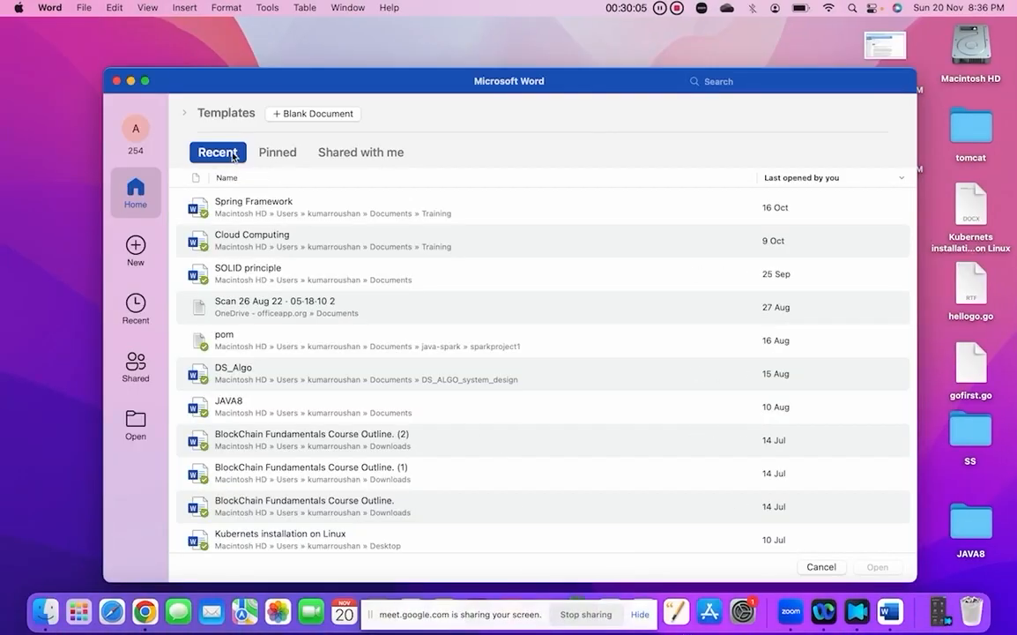
pyautogui.click(138, 260)
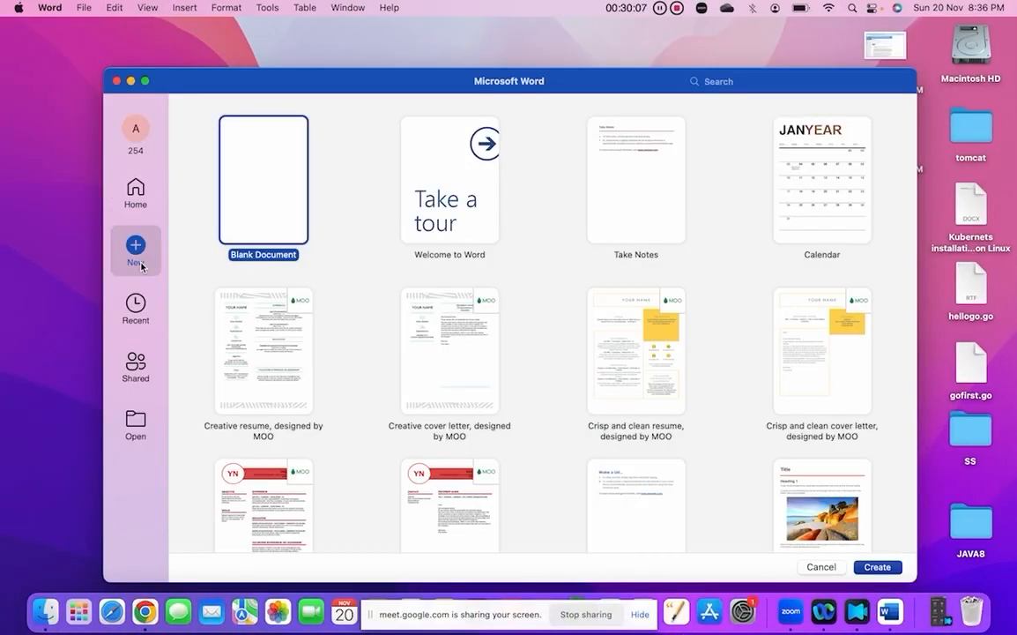
pyautogui.doubleClick(252, 200)
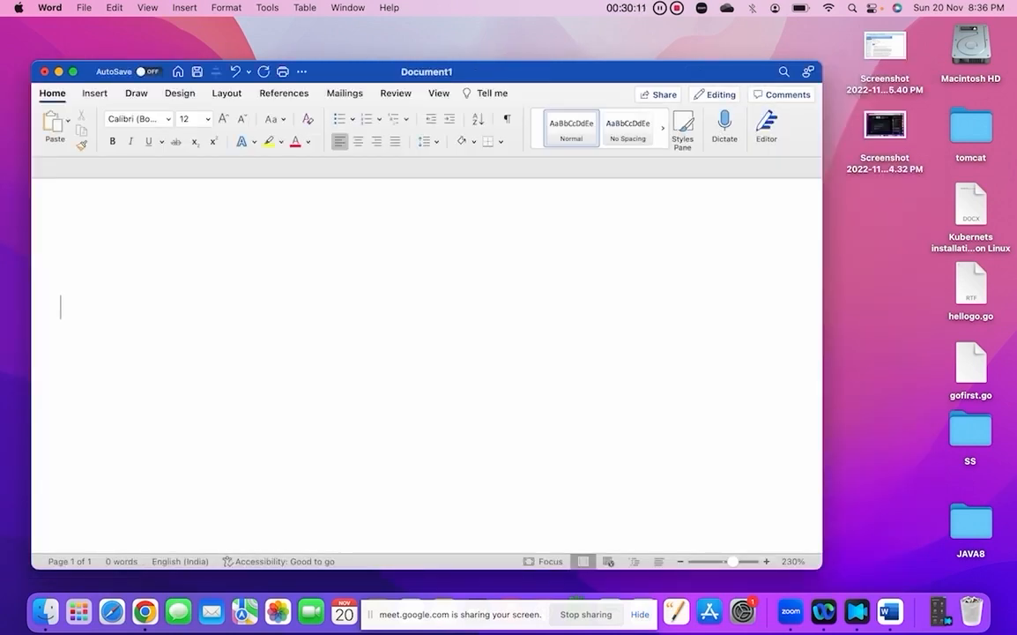
# Step: Write 10.0.0.0.0/28 on the first line and the starting address 10.0.0.0 on the line below
pyautogui.write('10.0.0.')
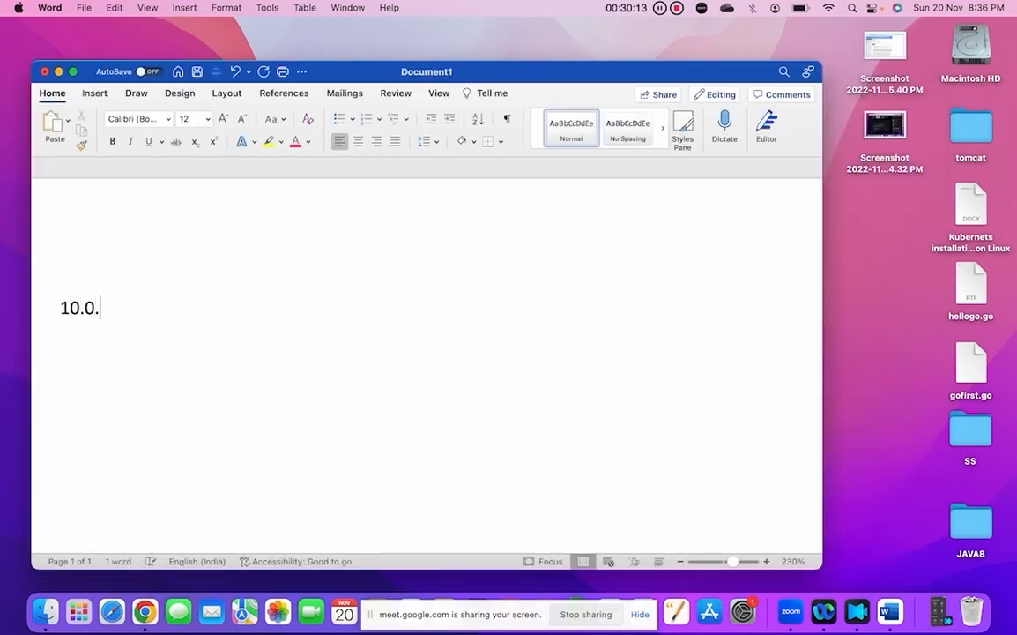
pyautogui.write('0.0/28')
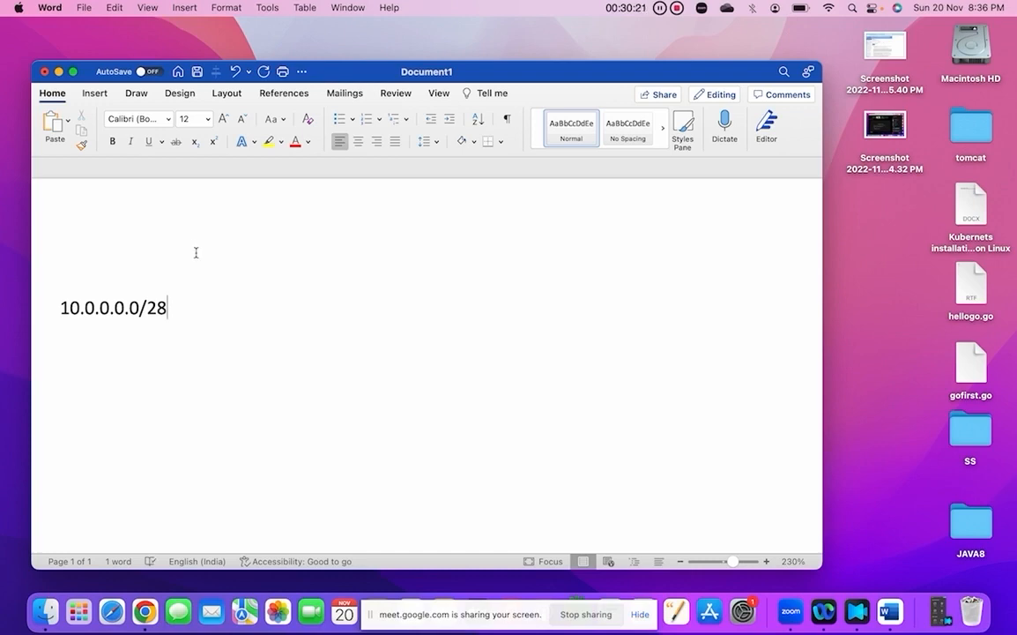
pyautogui.press('Return')
pyautogui.write('10.0.0.0')
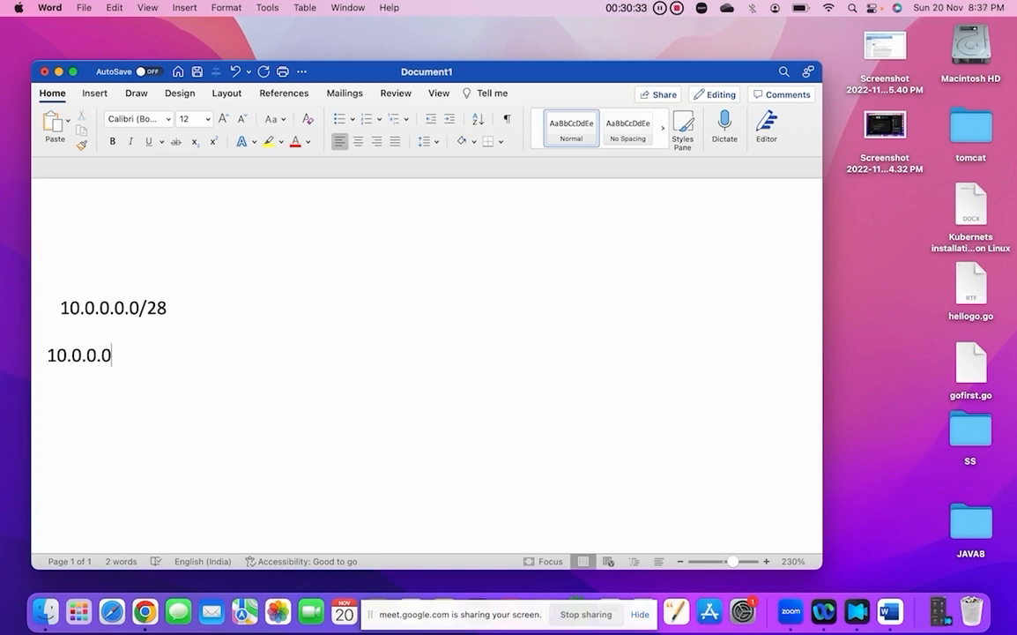
pyautogui.click(49, 355)
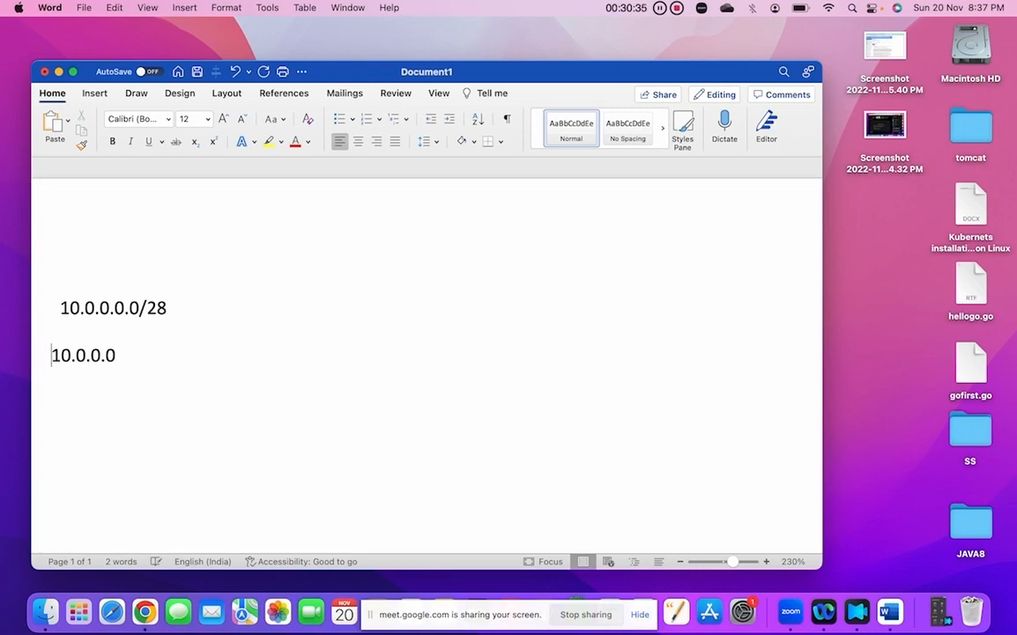
pyautogui.write('.')
pyautogui.press('BackSpace')
# Step: Extend the address line with copies of 10.0.0.0 edited into 10.0.0.1 and 10.0.0.3, separated by commas
pyautogui.moveTo(138, 355); pyautogui.dragTo(38, 355)
pyautogui.press('super+c')
pyautogui.click(195, 354)
pyautogui.write(',')
pyautogui.press('super+v')
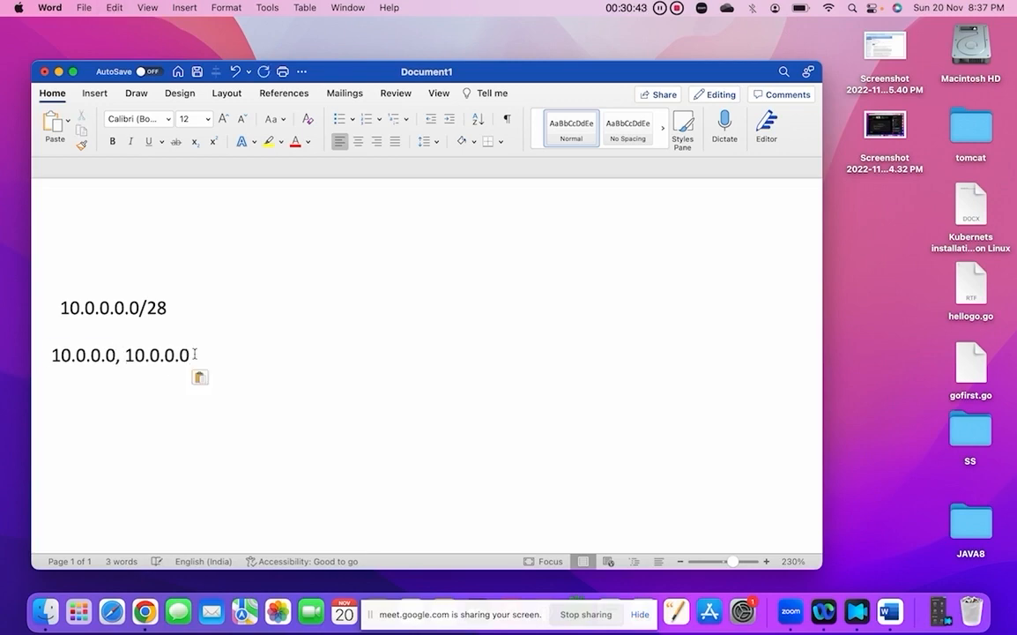
pyautogui.press('BackSpace')
pyautogui.write('1,')
pyautogui.press('super+v')
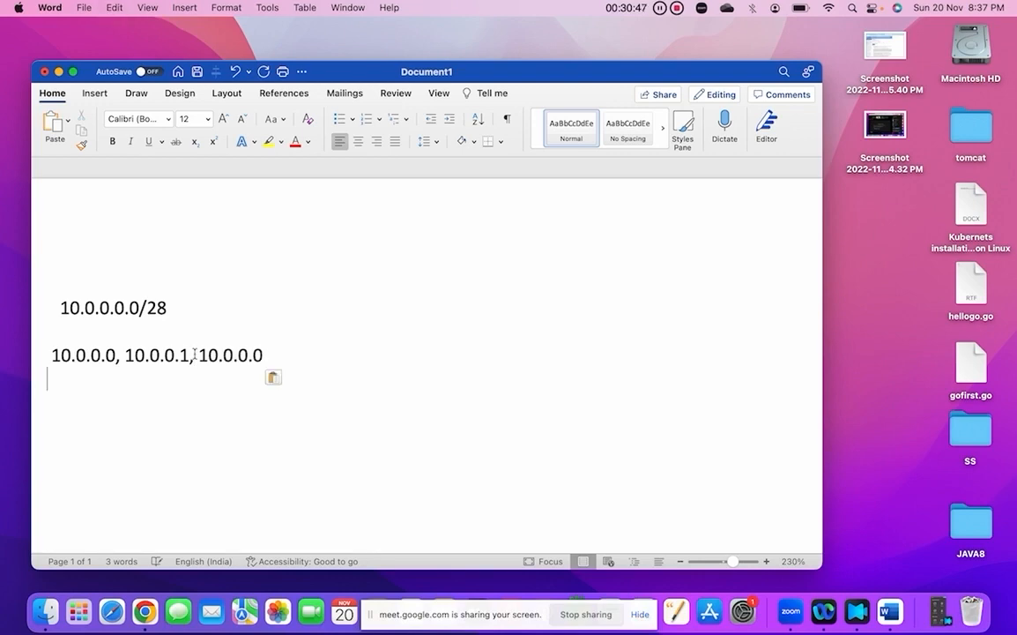
pyautogui.press('BackSpace')
pyautogui.write('3 ')
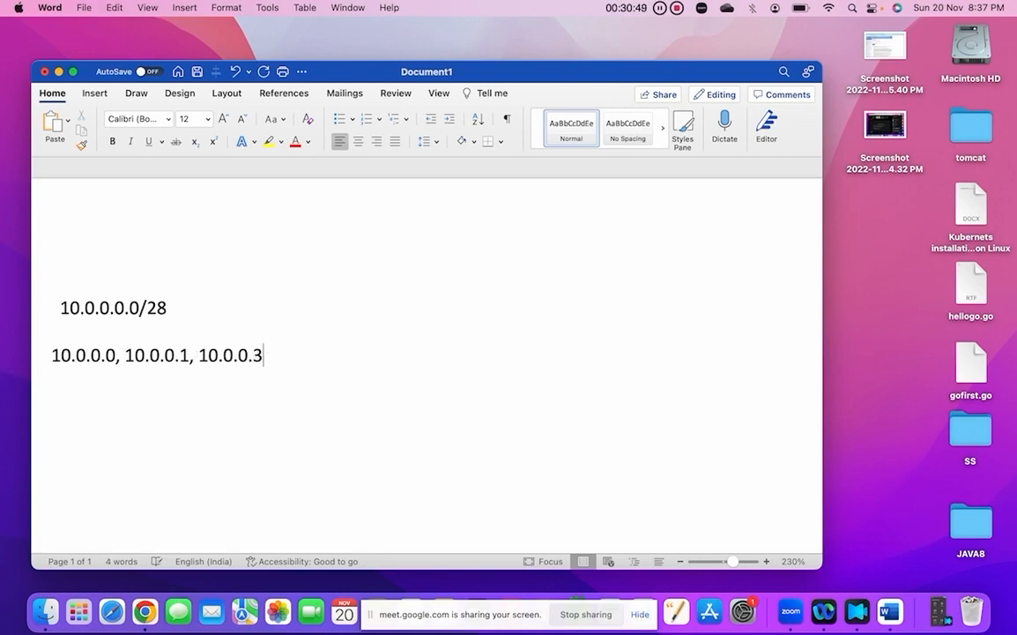
# Step: Continue the address line with 10.0.0.15, four dots and the end address 10.0.0.63
pyautogui.write(', 1')
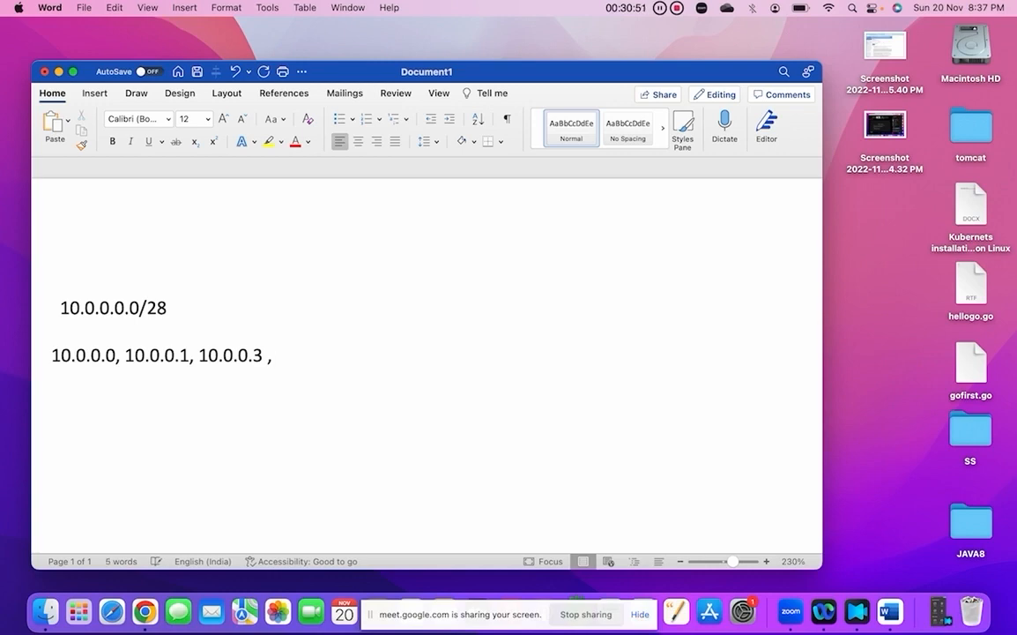
pyautogui.press('BackSpace')
pyautogui.press('super+v')
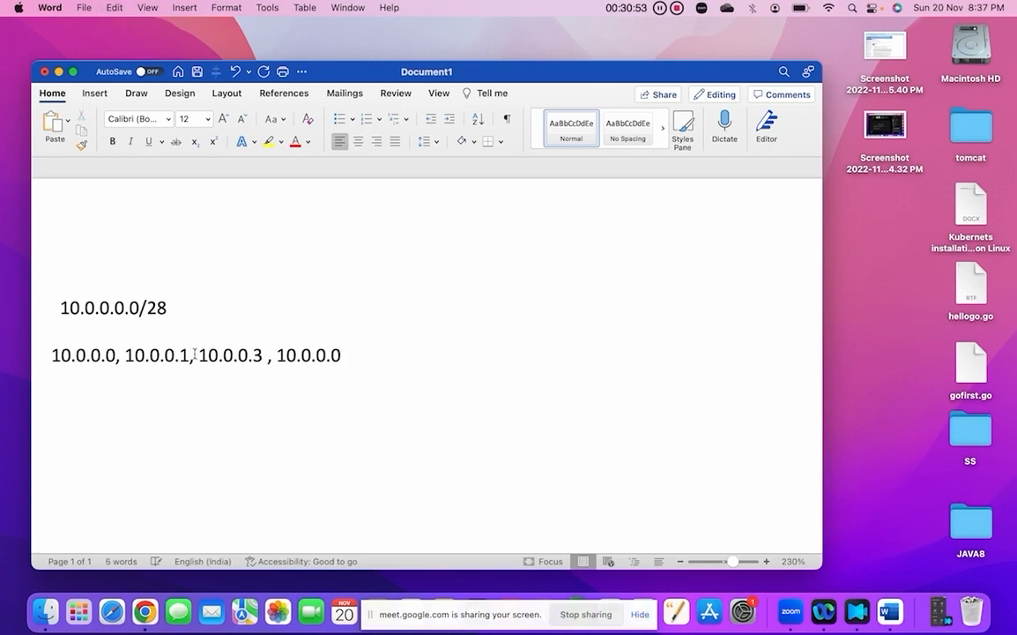
pyautogui.press('Return')
pyautogui.press('BackSpace')
pyautogui.press('BackSpace')
pyautogui.write('1')
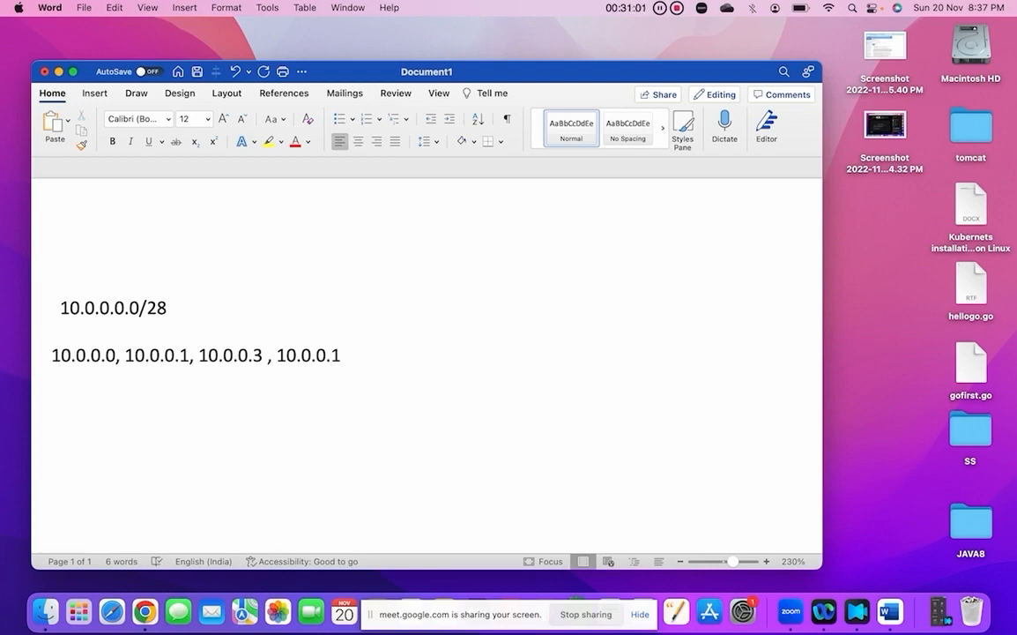
pyautogui.write('5,')
pyautogui.press('BackSpace')
pyautogui.write('.... 10.')
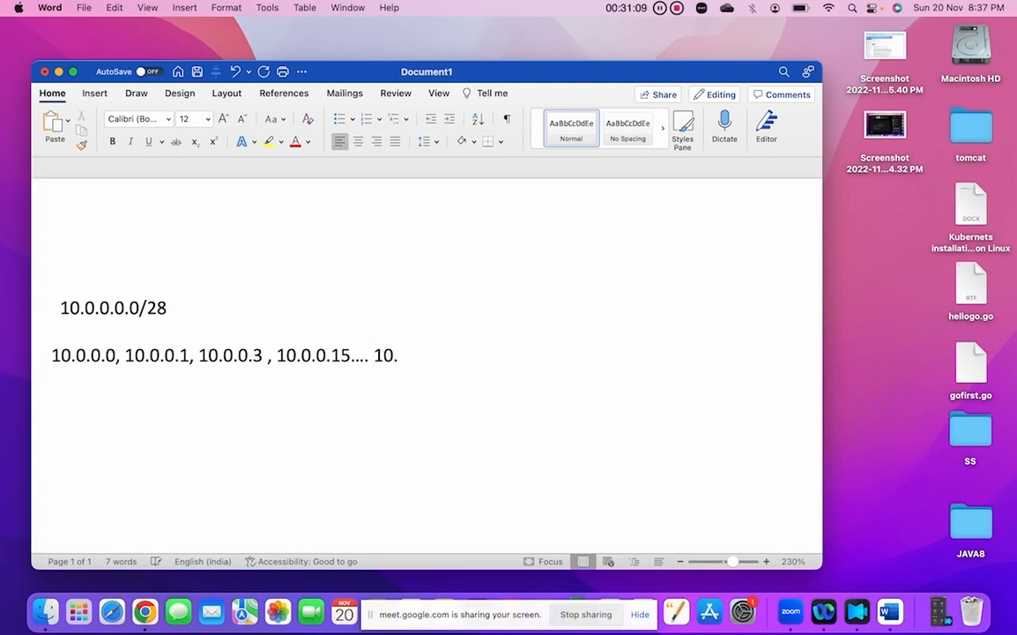
pyautogui.write('0.0.63')
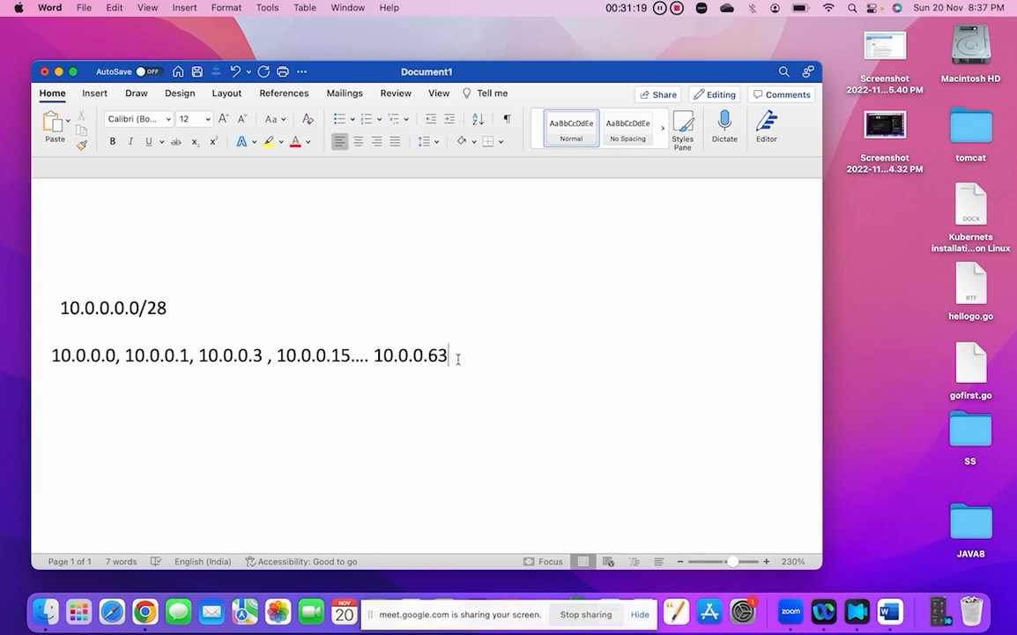
pyautogui.moveTo(451, 356); pyautogui.dragTo(83, 386)
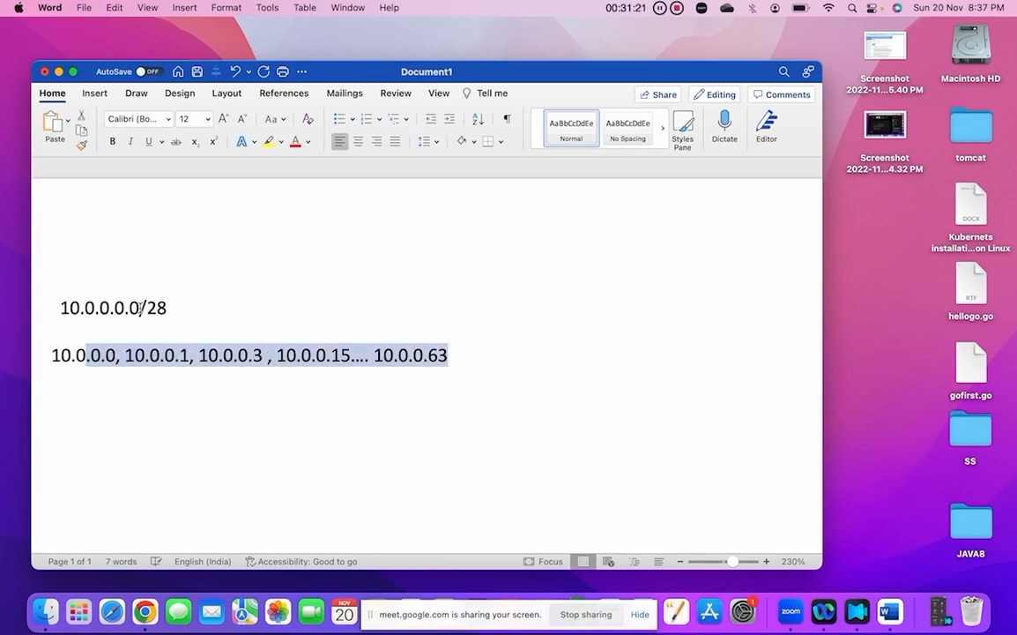
pyautogui.moveTo(140, 308); pyautogui.dragTo(62, 310)
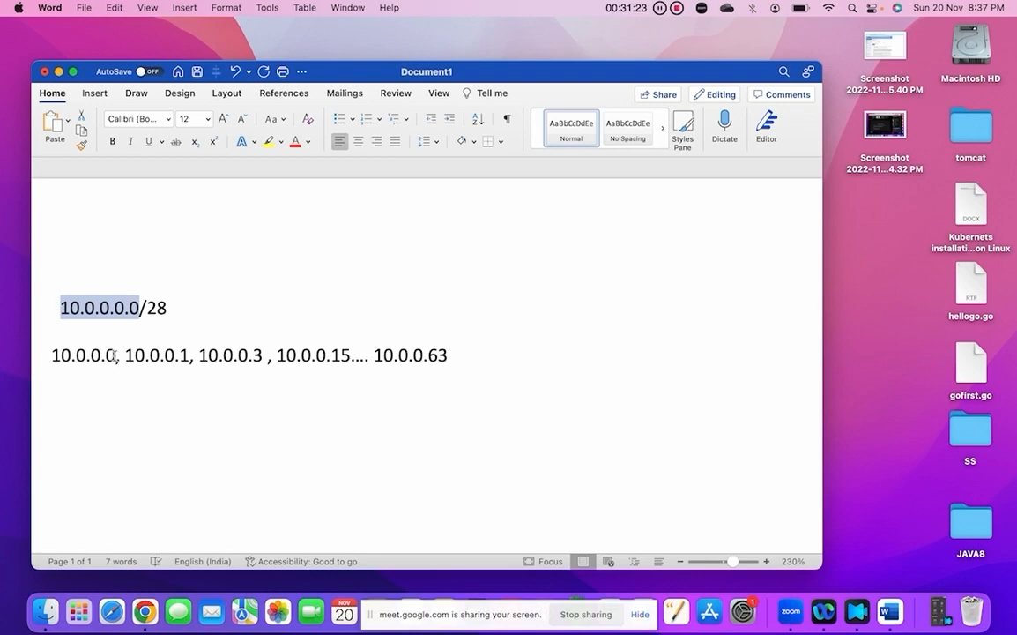
pyautogui.moveTo(115, 355); pyautogui.dragTo(47, 355)
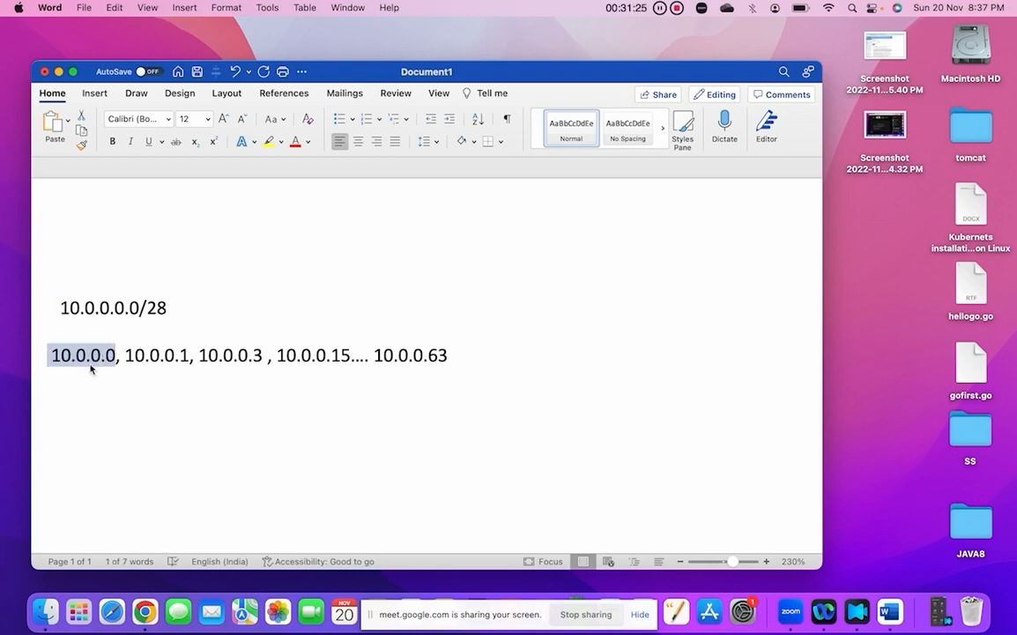
pyautogui.click(50, 354)
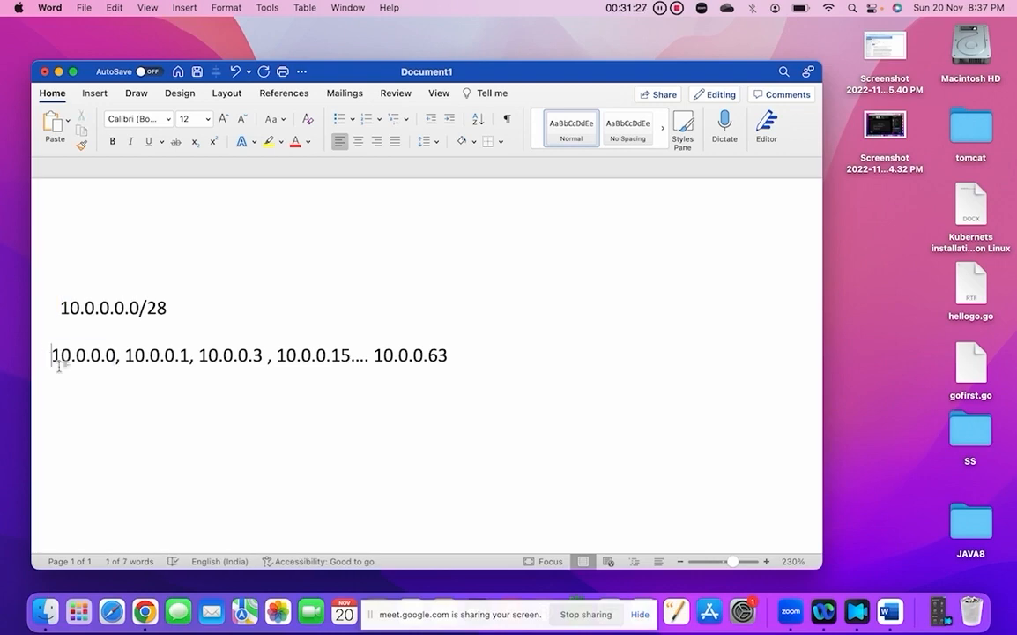
# Step: Insert "Starting from here :" at the beginning of the address line
pyautogui.write('Start')
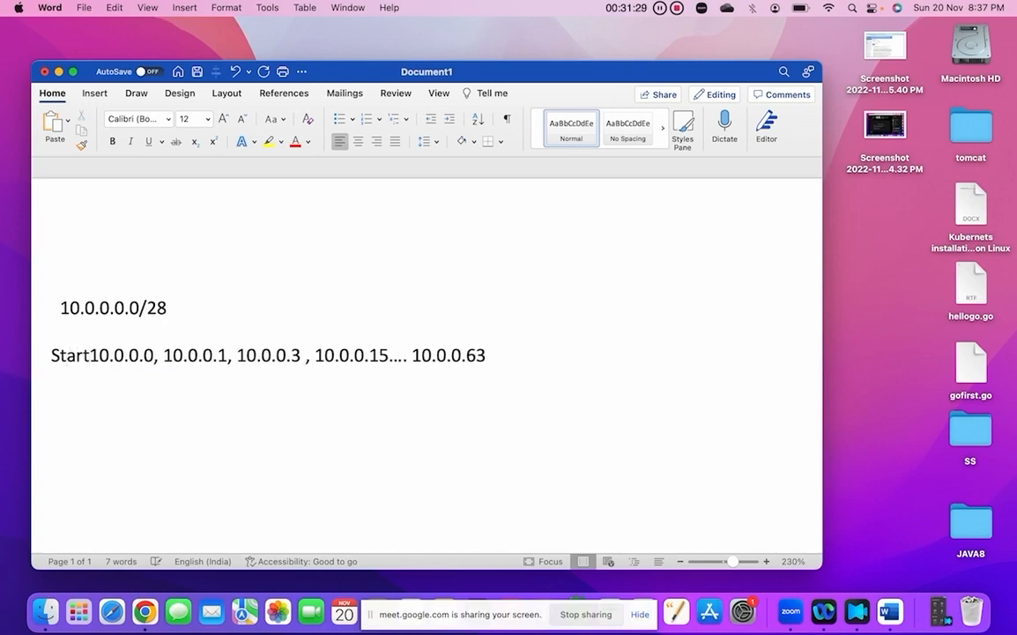
pyautogui.write('ing from h')
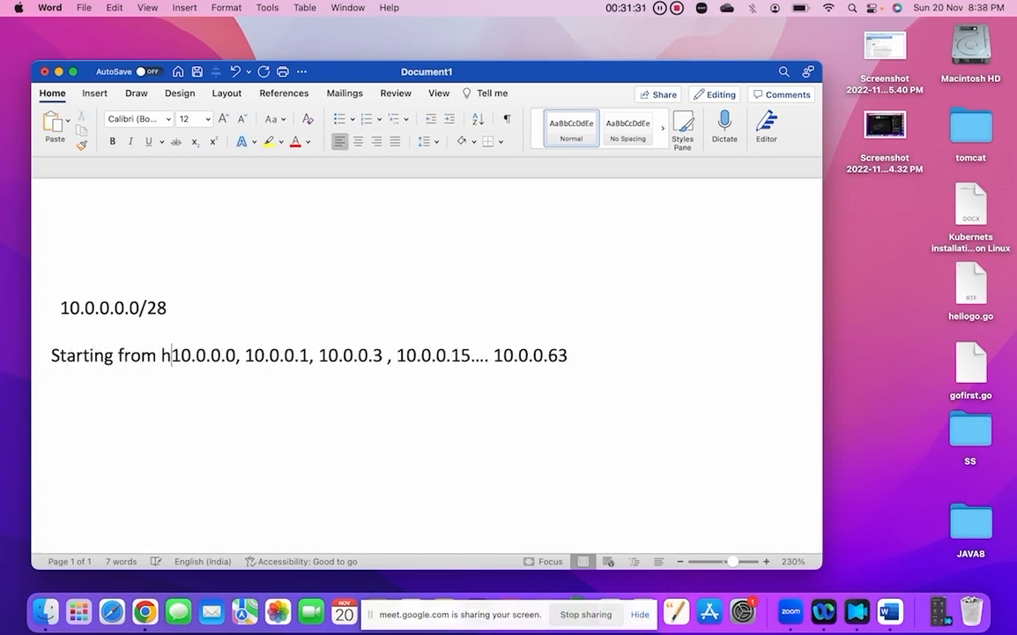
pyautogui.write('ere :')
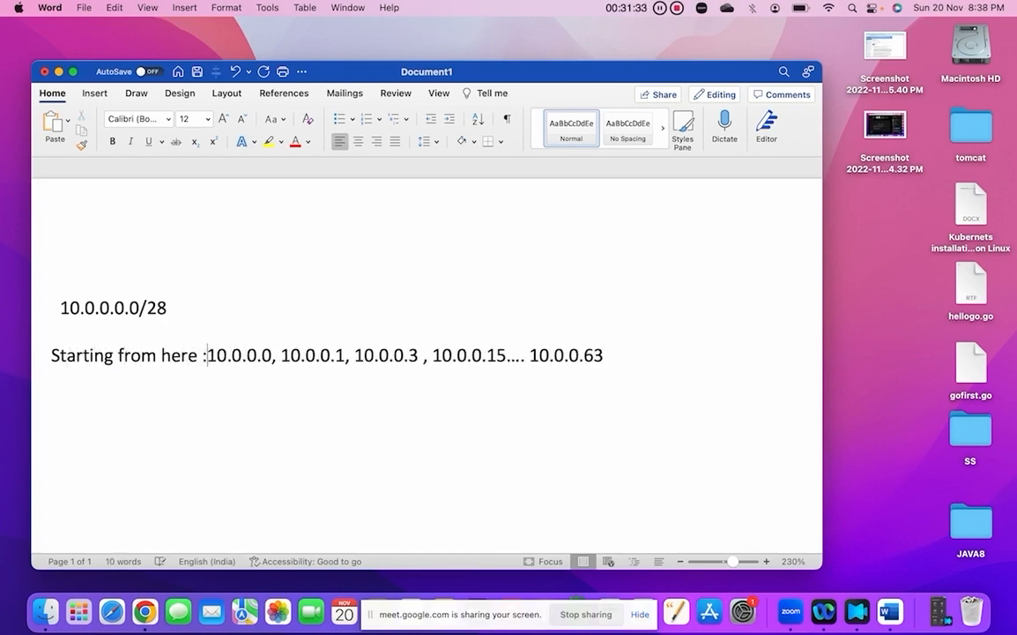
pyautogui.click(281, 356)
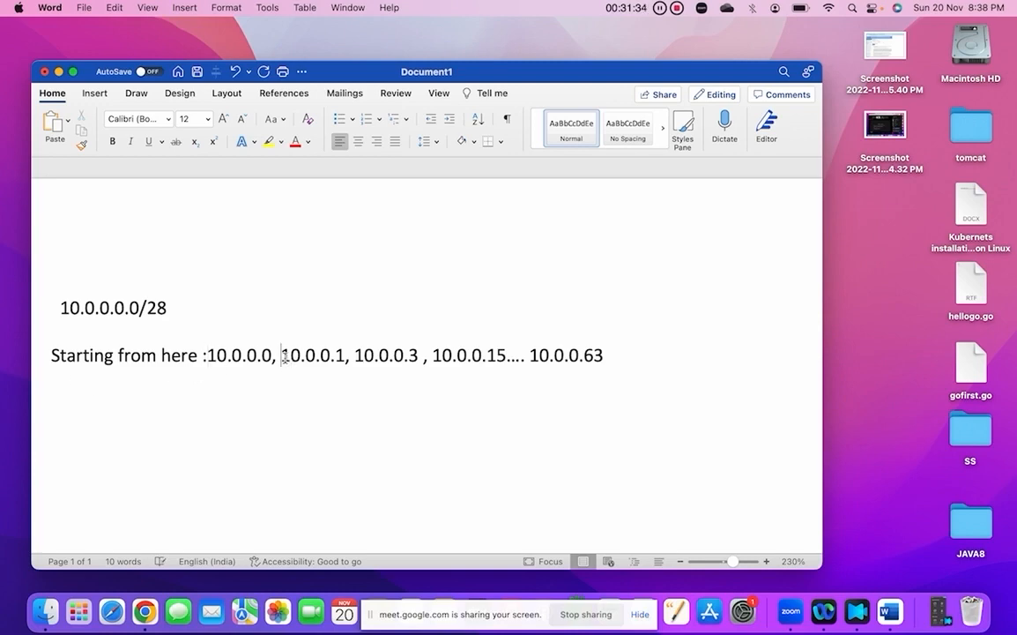
# Step: Move the end address 10.0.0.63 to its own line below the address list, leaving empty lines in between
pyautogui.click(531, 356)
pyautogui.press('Return')
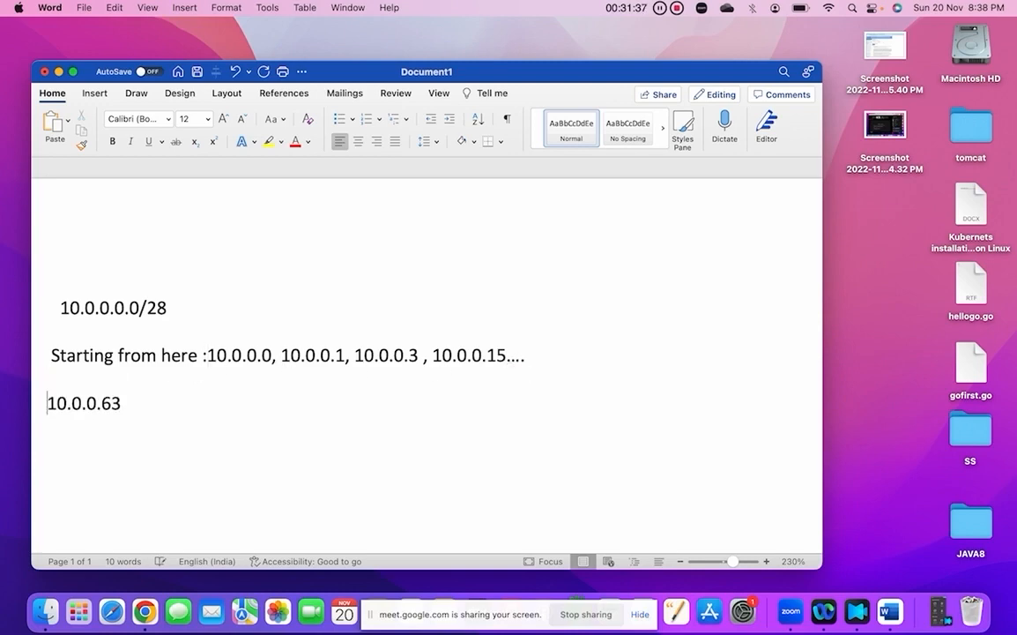
pyautogui.click(531, 356)
pyautogui.press('Return')
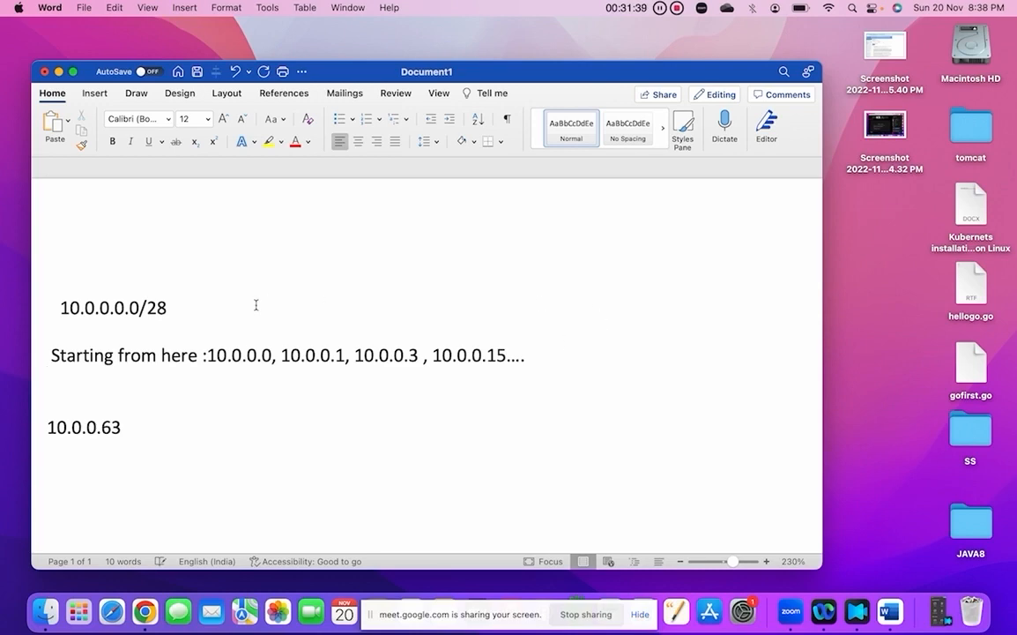
pyautogui.moveTo(166, 308); pyautogui.dragTo(145, 312)
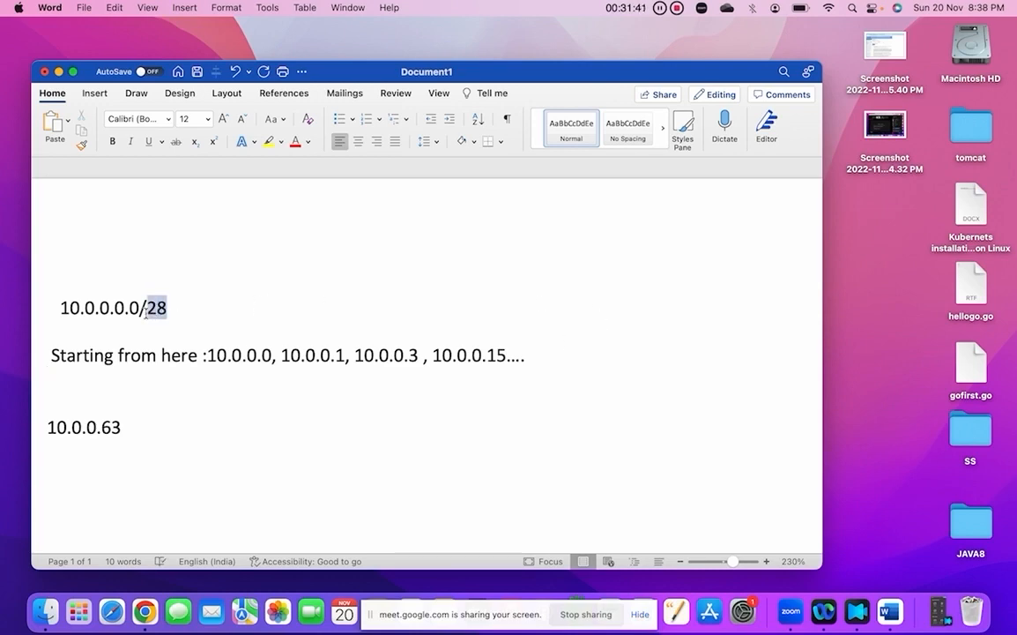
pyautogui.click(89, 389)
pyautogui.press('Return')
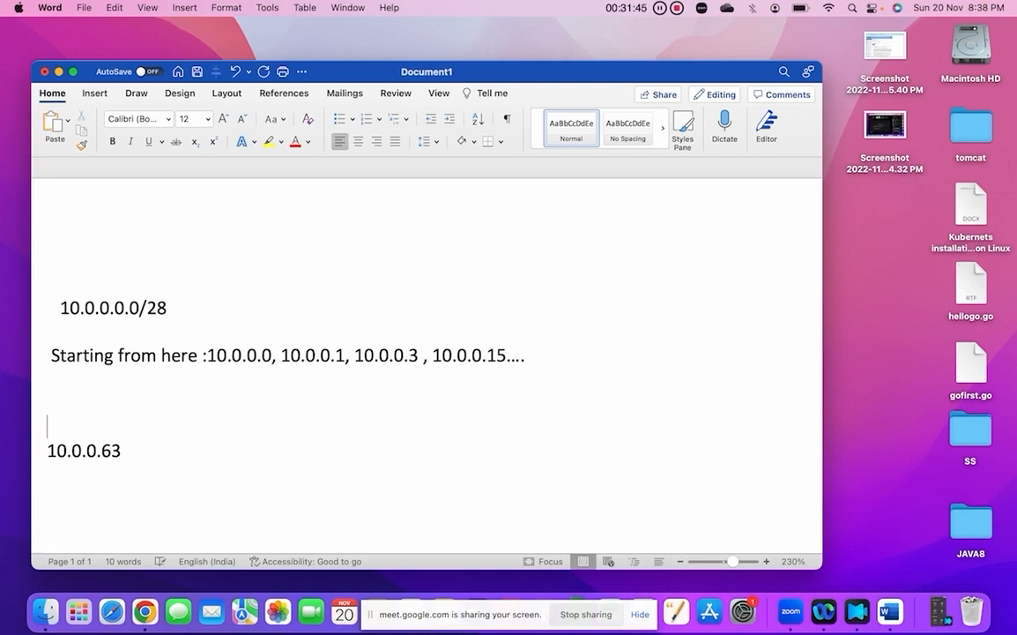
pyautogui.press('Return')
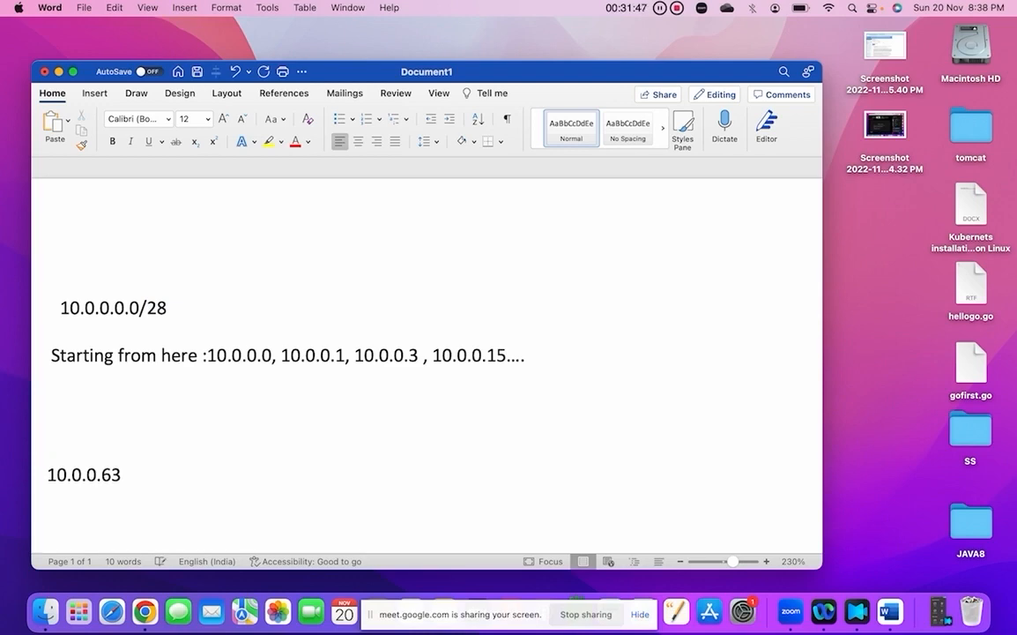
# Step: Write the subtraction 32-26=6 above 10.0.0.63 and change the CIDR prefix on the first line to /26
pyautogui.write('32-')
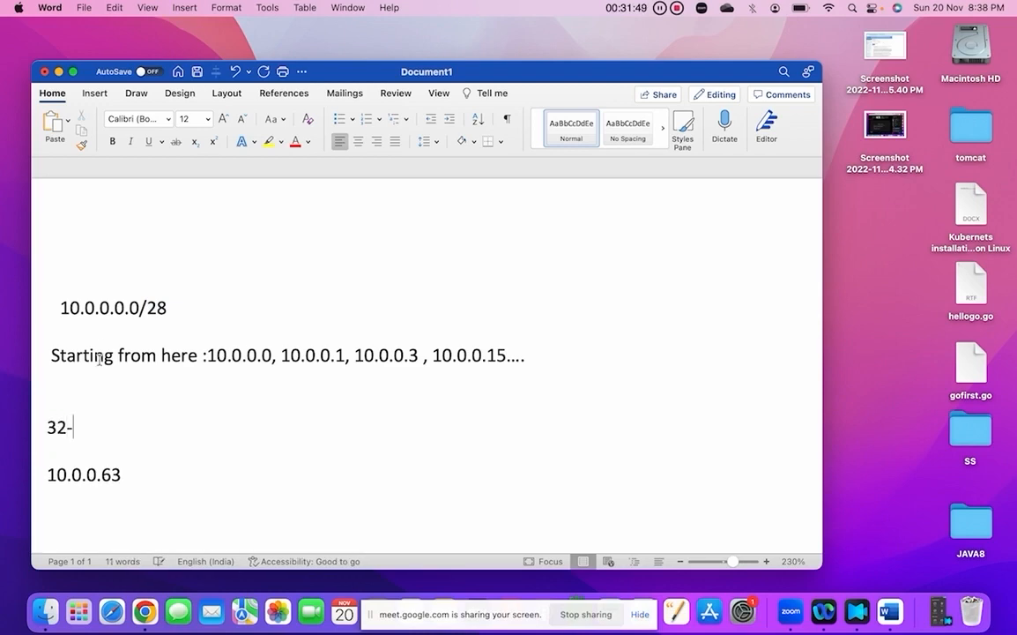
pyautogui.moveTo(162, 316); pyautogui.dragTo(145, 311)
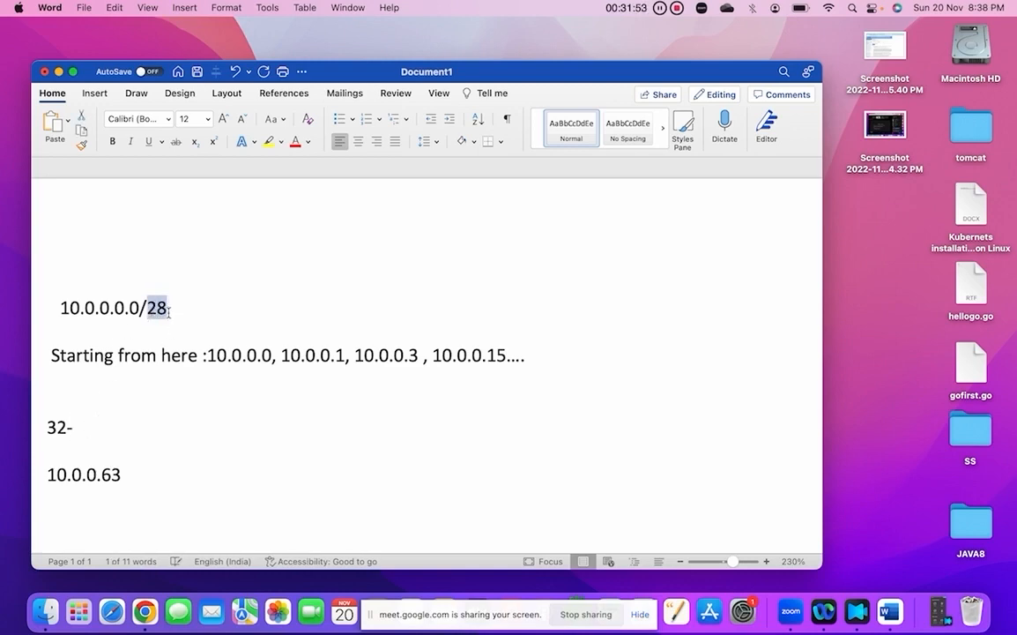
pyautogui.click(95, 429)
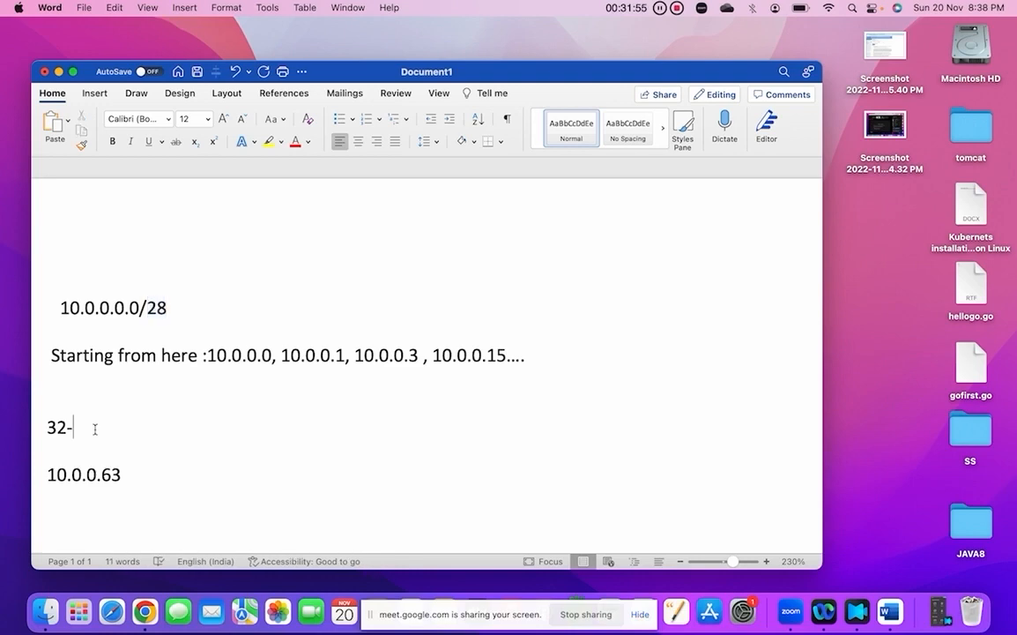
pyautogui.click(167, 308)
pyautogui.press('BackSpace')
pyautogui.write('6')
pyautogui.click(100, 424)
pyautogui.write('26=')
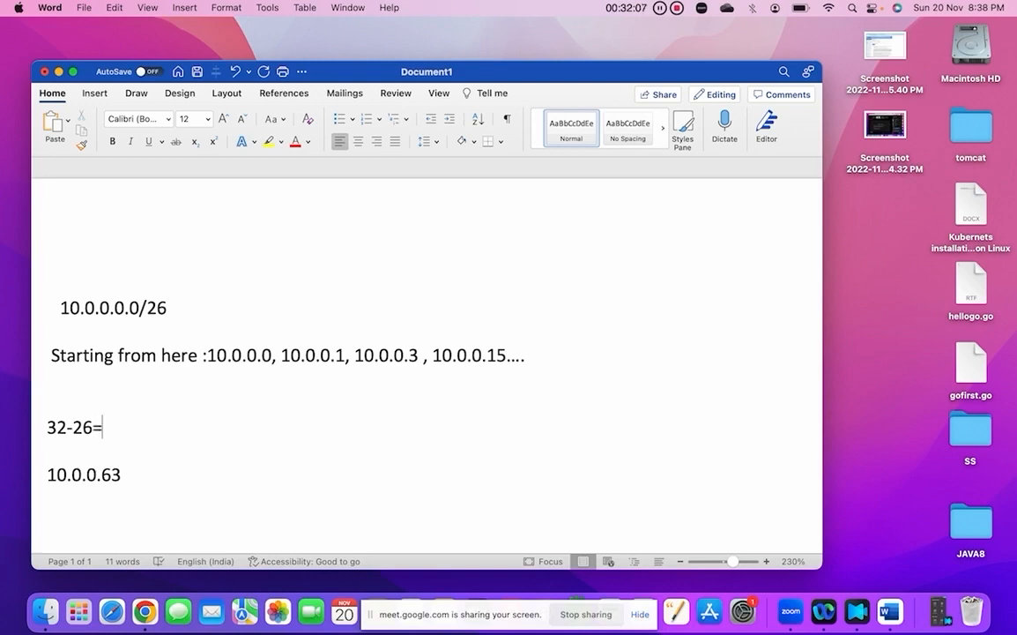
pyautogui.write('6')
# Step: Write the calculation 2power(6)=64 on a new line below the subtraction
pyautogui.press('Return')
pyautogui.press('Return')
pyautogui.write('2')
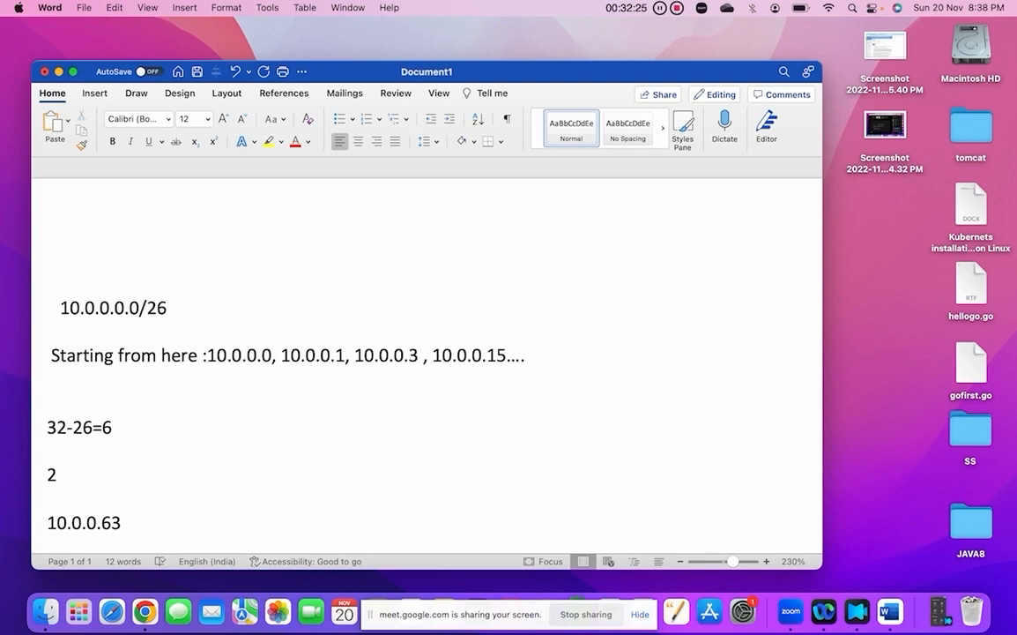
pyautogui.write('power(6)')
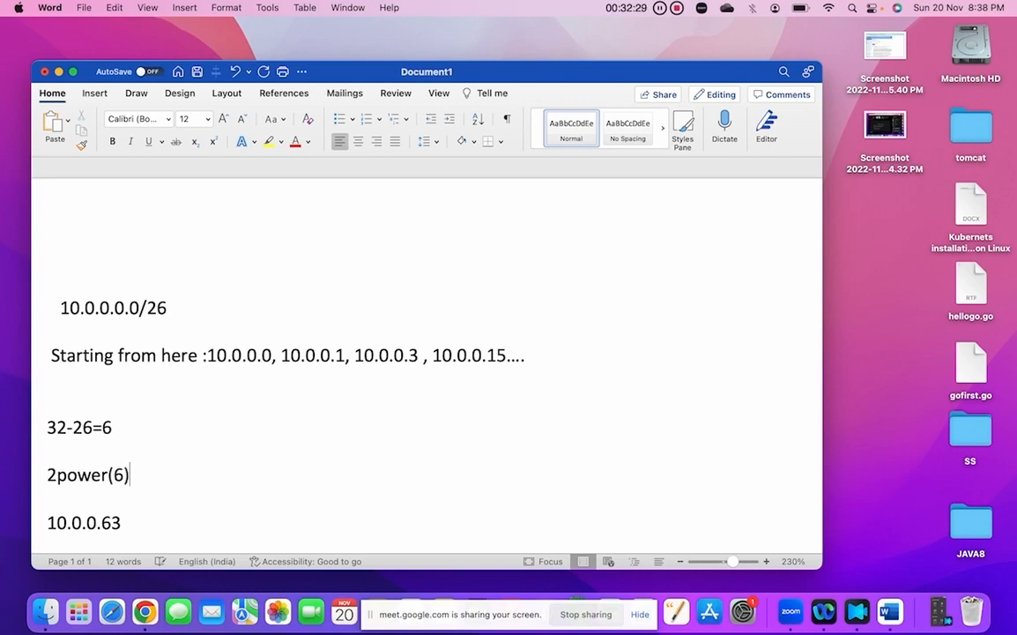
pyautogui.write('=')
pyautogui.write('64')
# Step: Append "in my VPC total 64 IPS" and an empty line to the power calculation, and make the document window full screen
pyautogui.moveTo(168, 307); pyautogui.dragTo(156, 309)
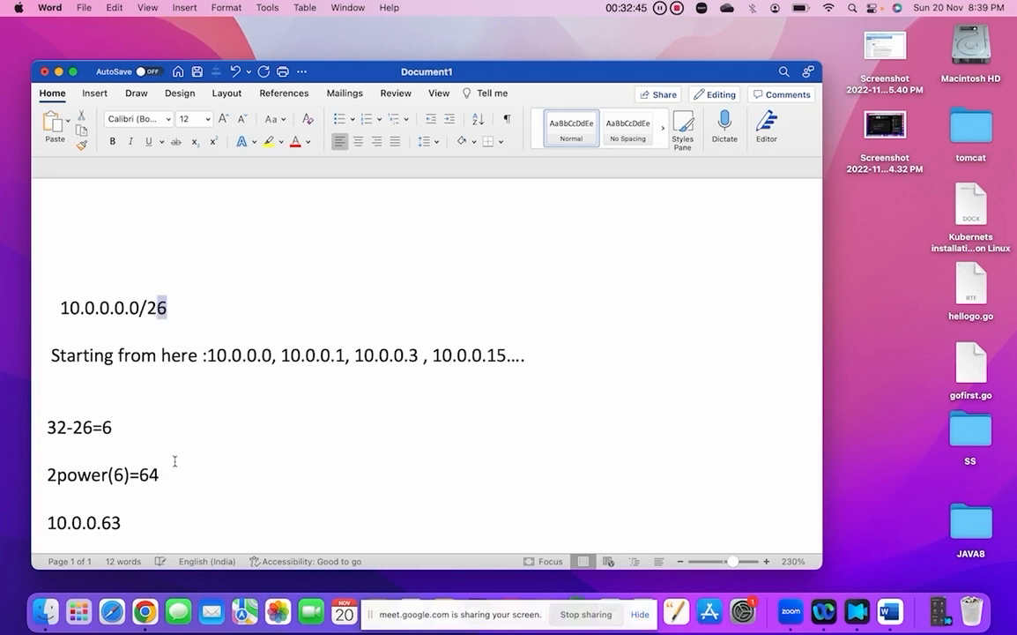
pyautogui.moveTo(190, 478); pyautogui.dragTo(12, 485)
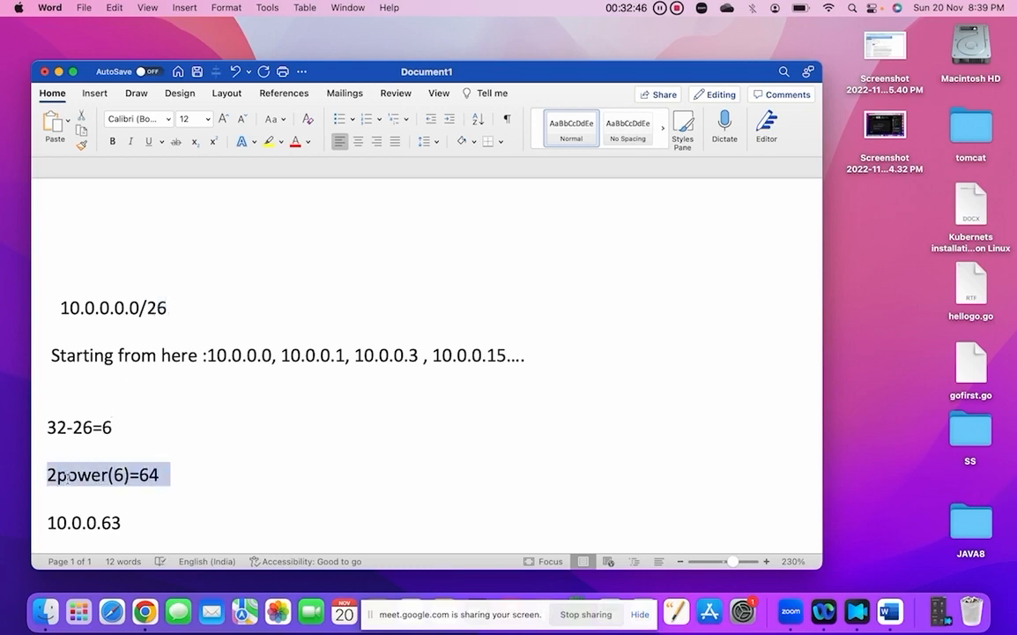
pyautogui.click(176, 478)
pyautogui.write('in ')
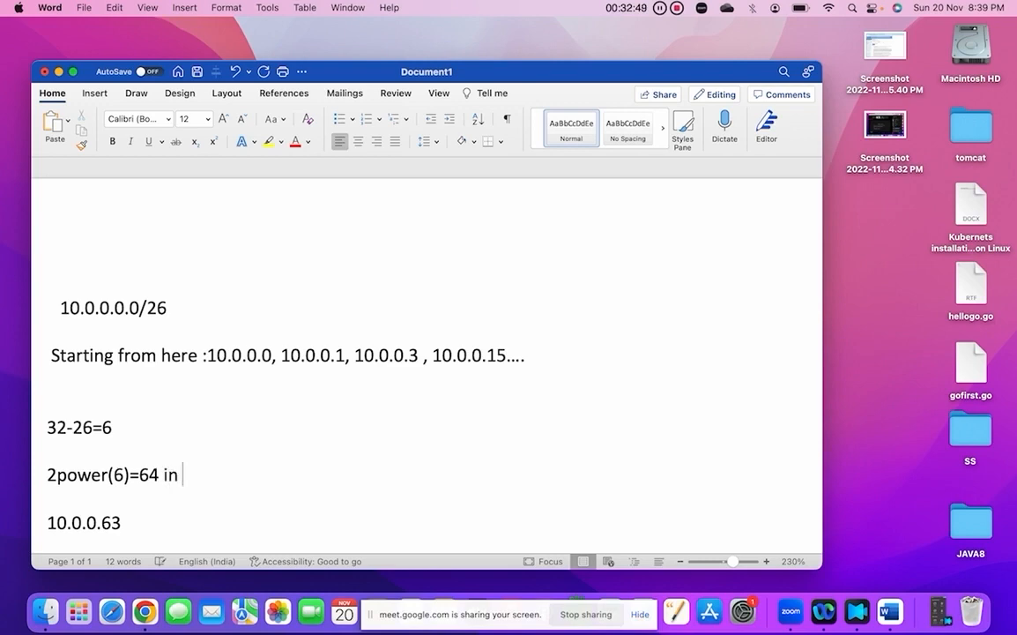
pyautogui.write('my VPC')
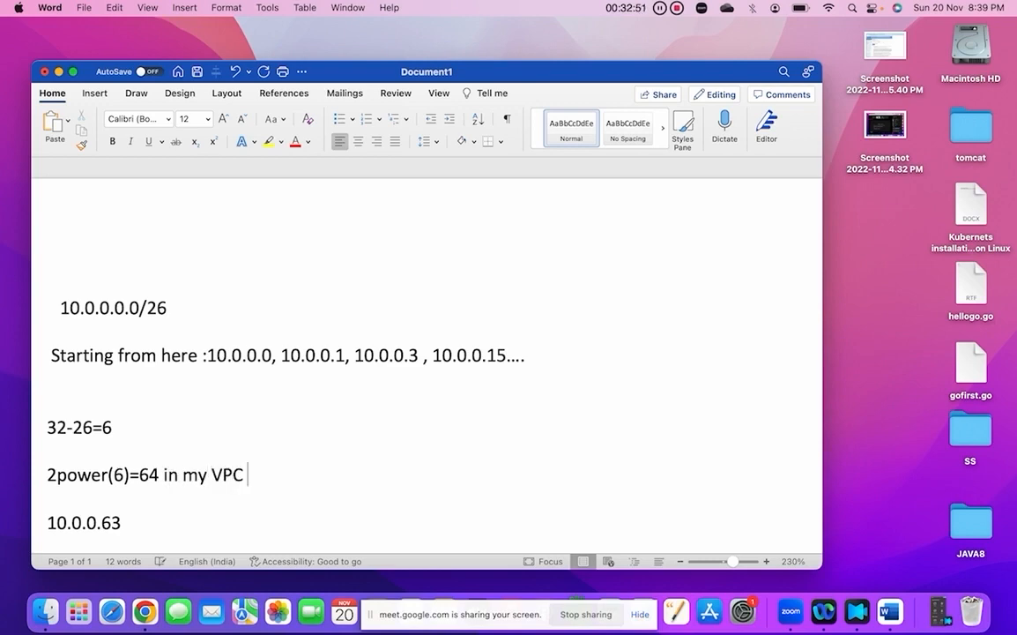
pyautogui.write(' total 64 IPS')
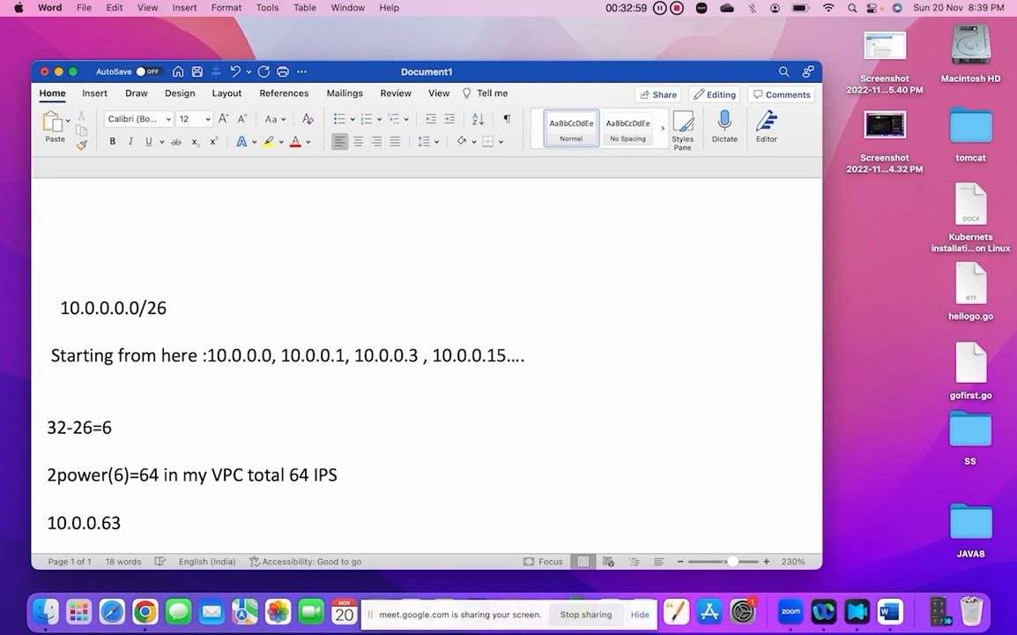
pyautogui.press('Return')
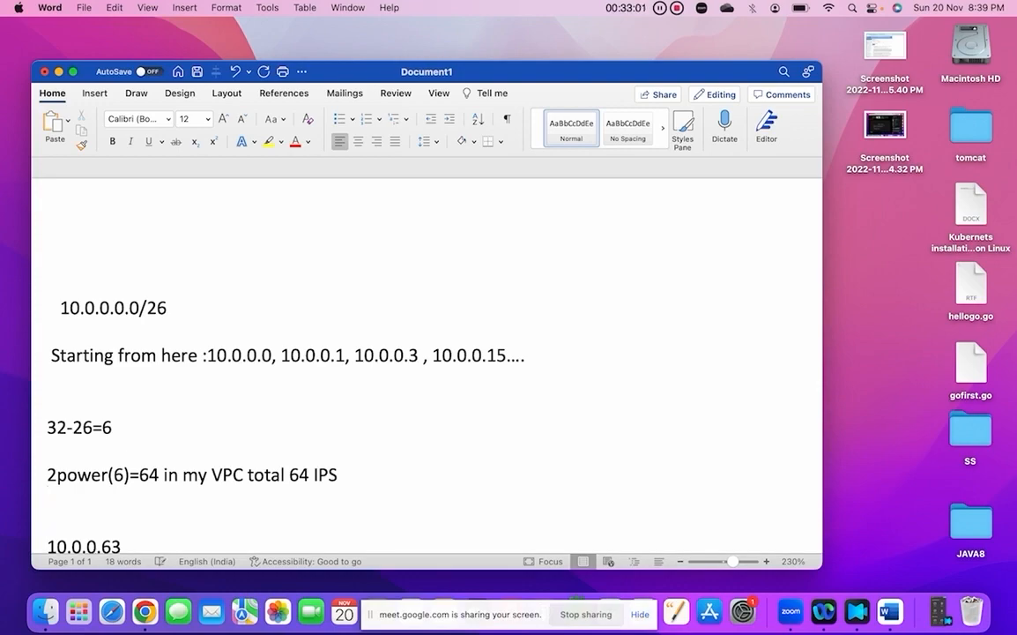
pyautogui.click(74, 74)
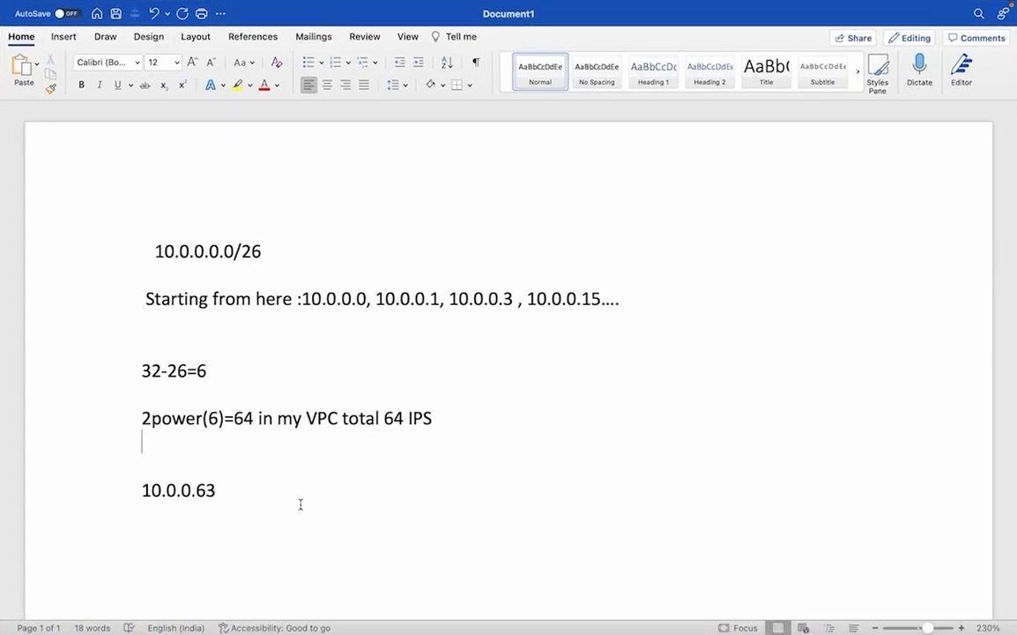
pyautogui.click(460, 414)
pyautogui.press('BackSpace')
pyautogui.write('8')
pyautogui.click(270, 494)
pyautogui.press('Return')
pyautogui.click(271, 253)
pyautogui.press('BackSpace')
pyautogui.write('6')
# Step: Label the first line by inserting "CIDR :" before 10.0.0.0.0/26
pyautogui.moveTo(281, 249); pyautogui.dragTo(141, 250)
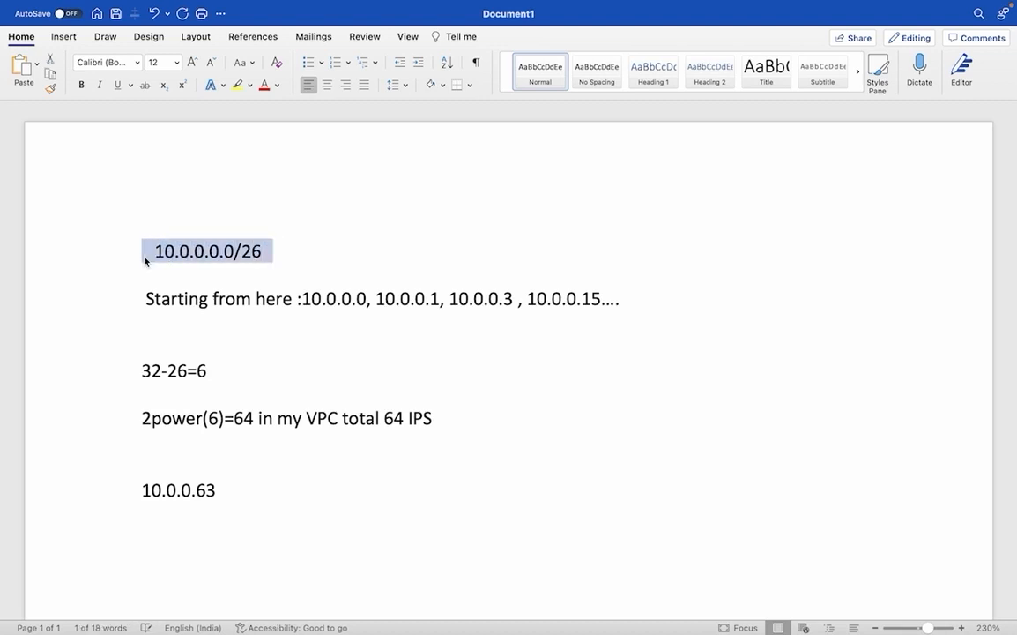
pyautogui.click(147, 252)
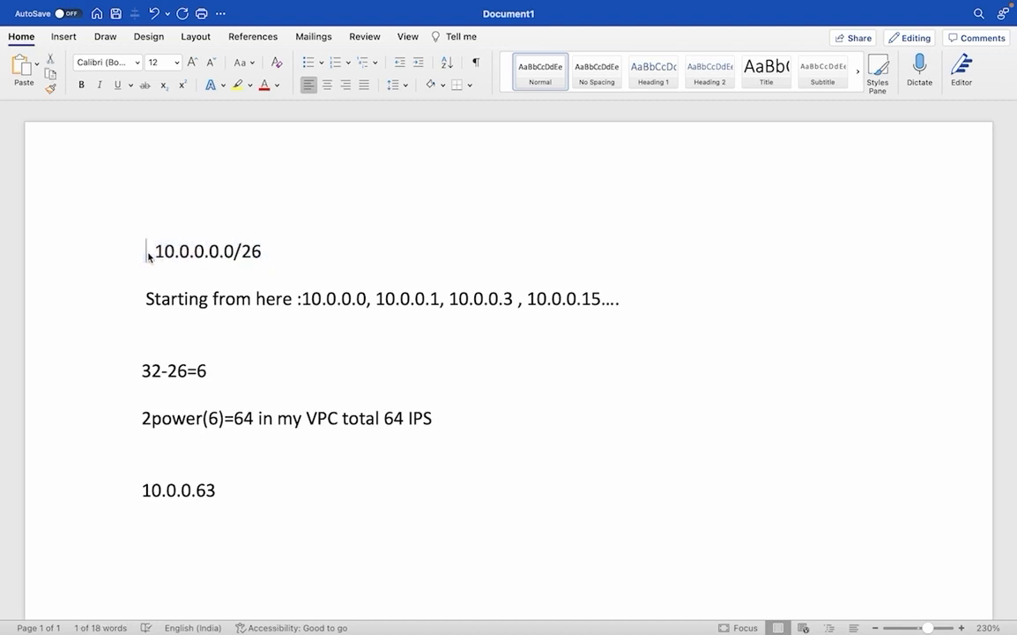
pyautogui.write('CIDR  ')
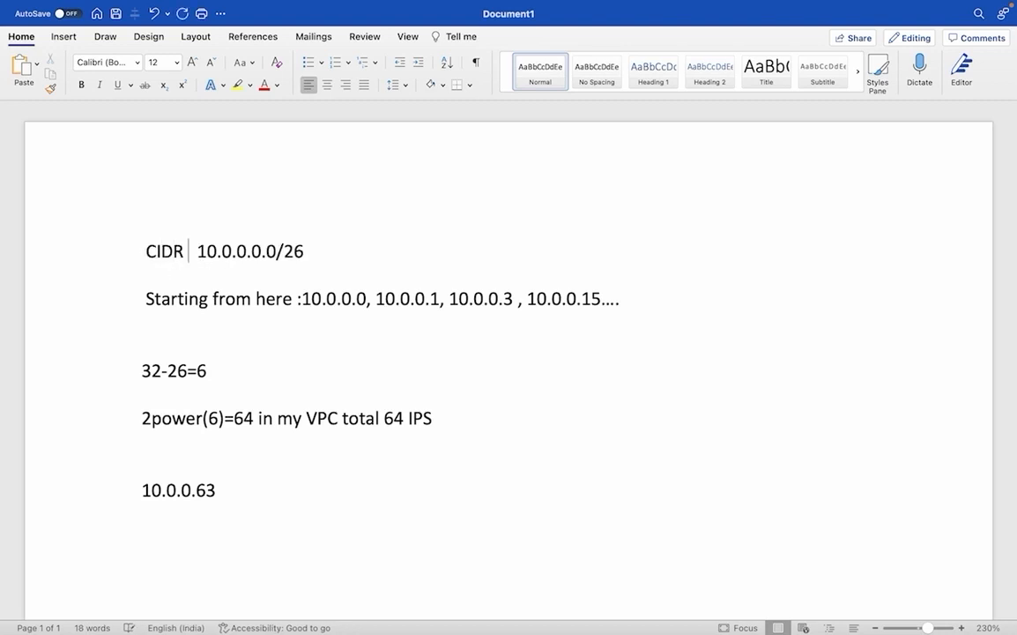
pyautogui.write(':')
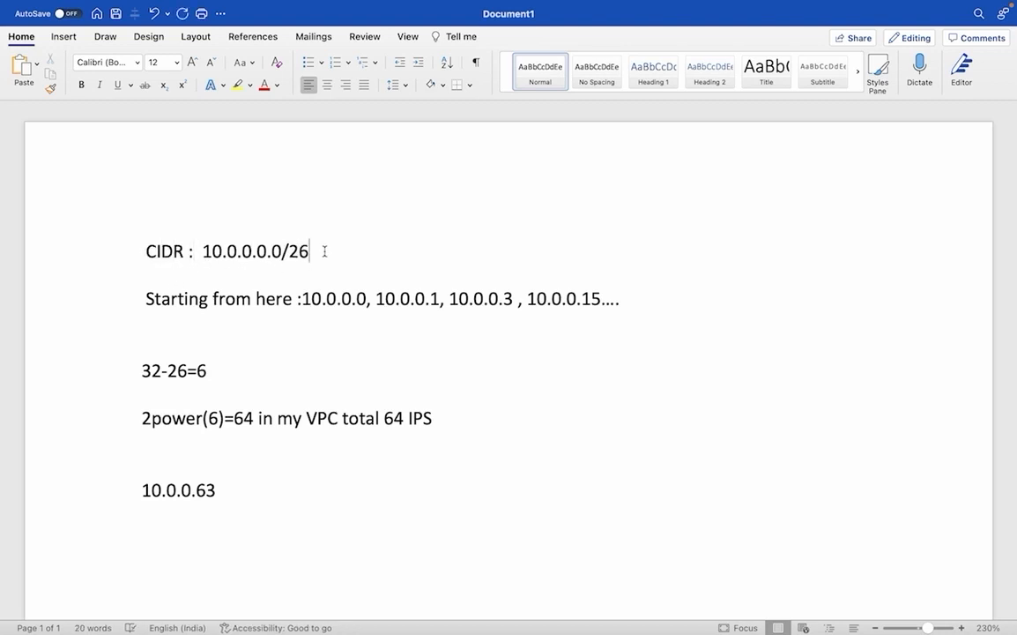
# Step: Append "= 64 Ips starting from" to the CIDR line, followed by a copy of the starting address 10.0.0.0
pyautogui.moveTo(325, 251); pyautogui.dragTo(146, 256)
pyautogui.write('= 64')
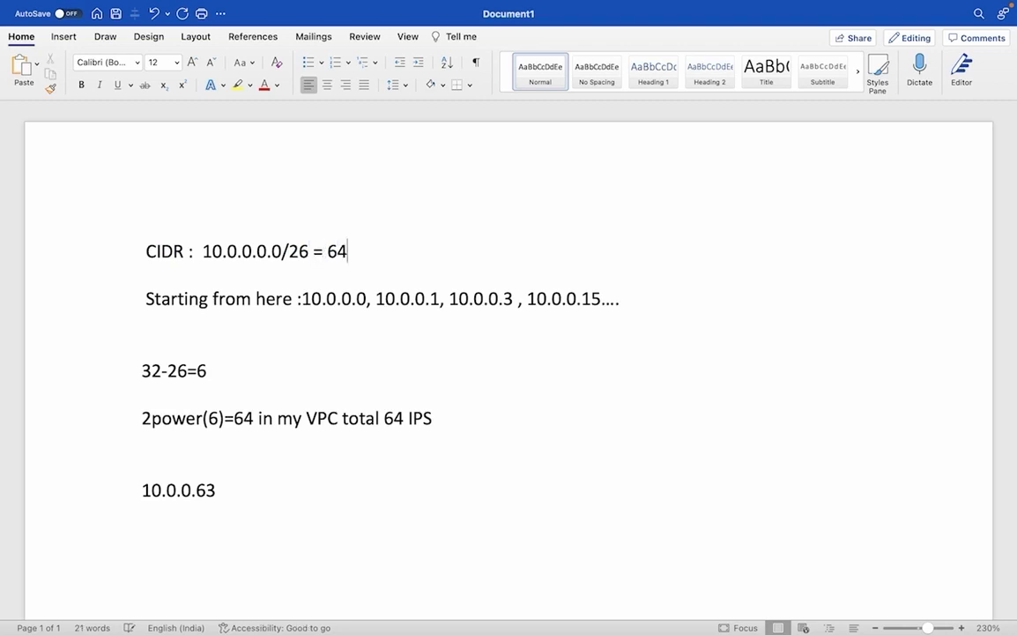
pyautogui.write(' IPs starting ')
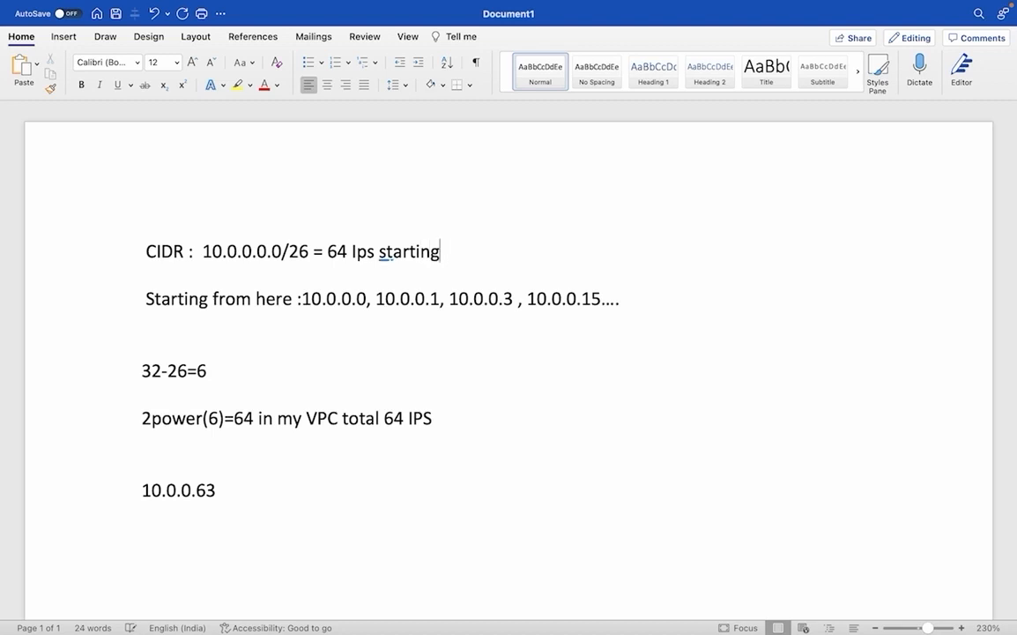
pyautogui.write('from')
pyautogui.moveTo(367, 300); pyautogui.dragTo(308, 305)
pyautogui.press('super+c')
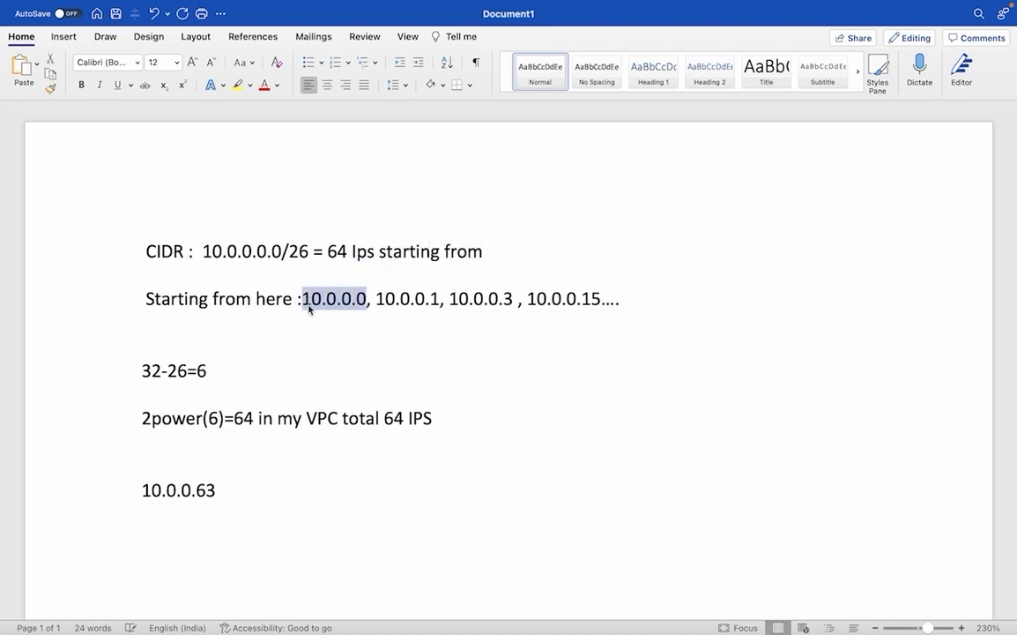
pyautogui.click(513, 252)
pyautogui.press('super+v')
# Step: Complete the CIDR line with "this till" and the end address 10.0.0.63, editing another pasted copy of 10.0.0.0
pyautogui.write('this ')
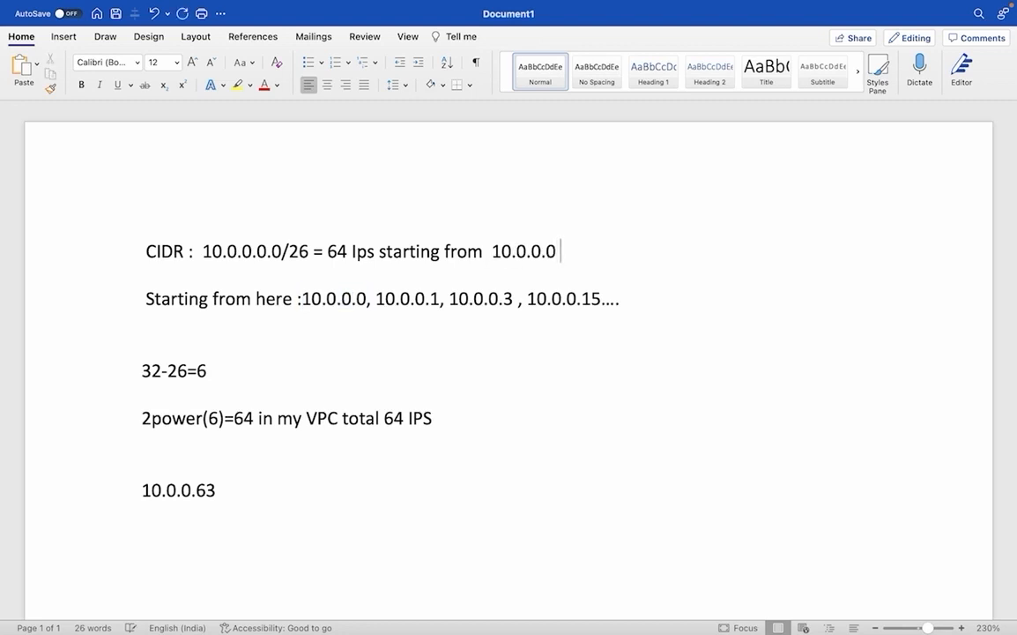
pyautogui.write(' till')
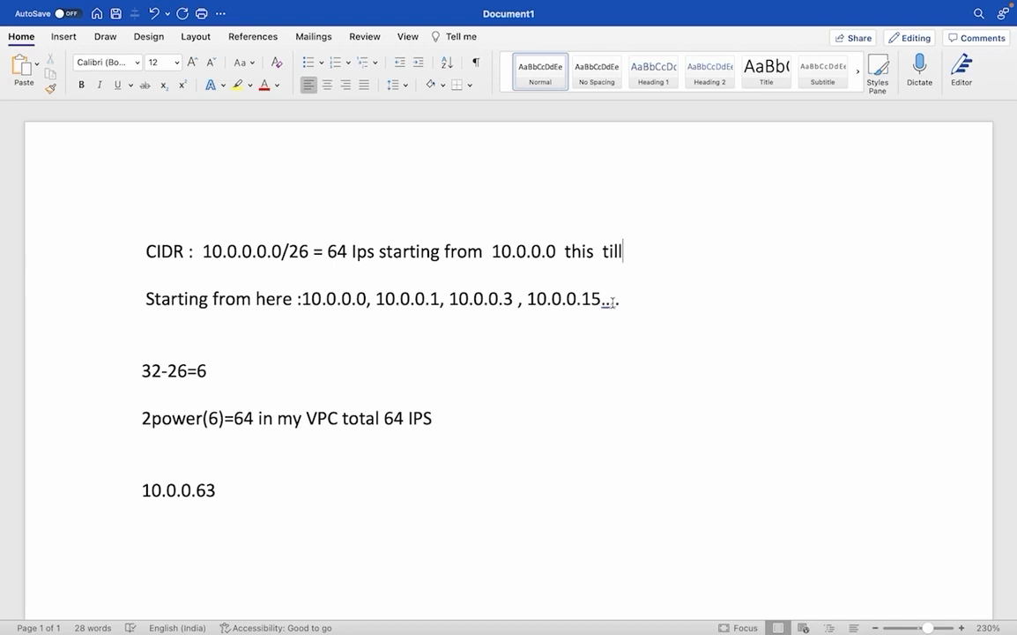
pyautogui.press('super+v')
pyautogui.press('BackSpace')
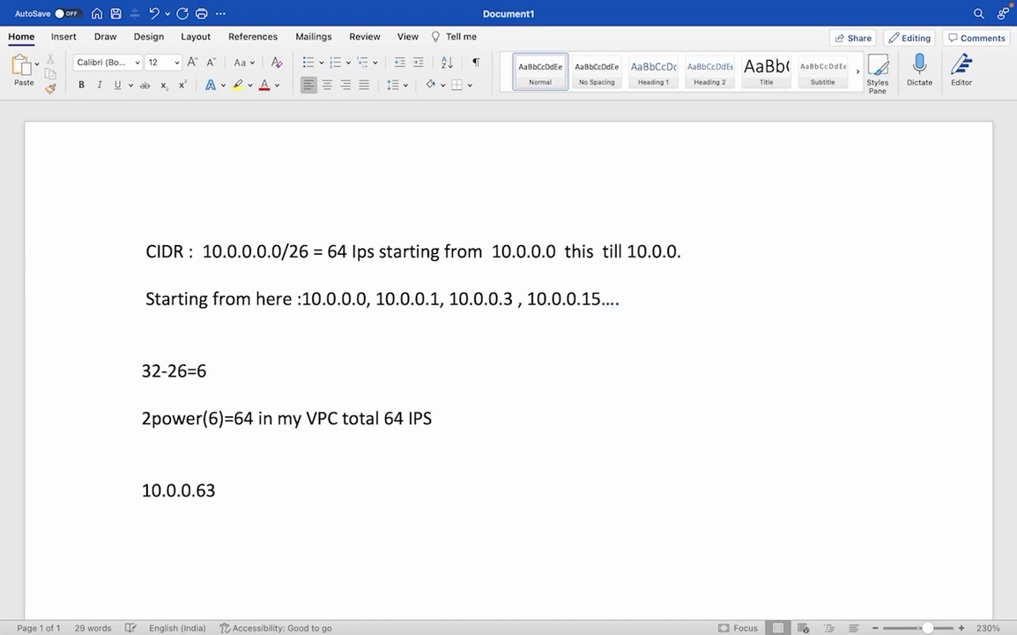
pyautogui.write('63')
pyautogui.moveTo(311, 251); pyautogui.dragTo(147, 251)
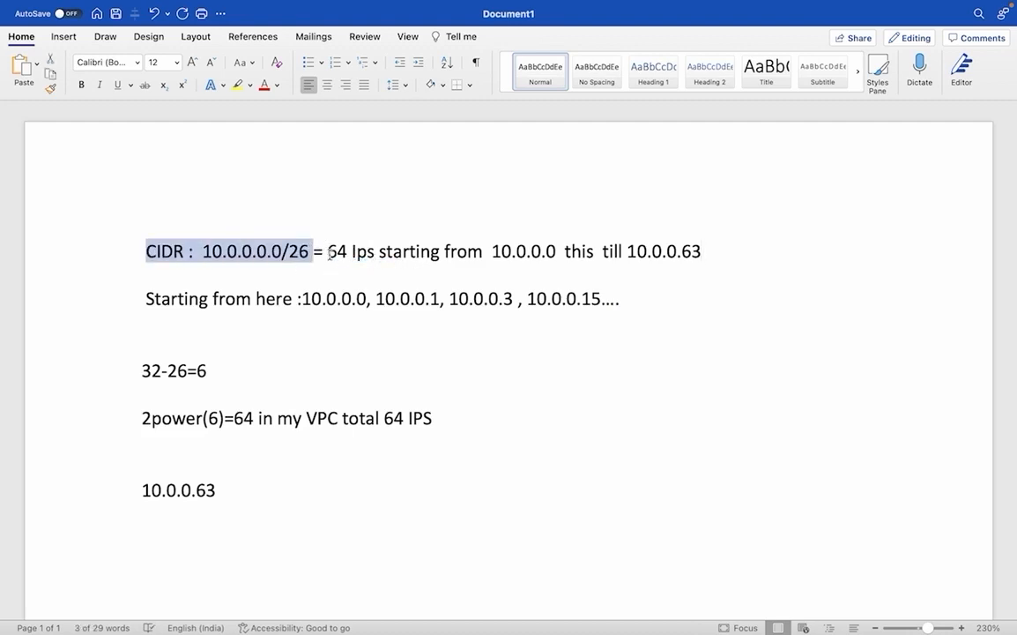
pyautogui.moveTo(328, 252); pyautogui.dragTo(699, 252)
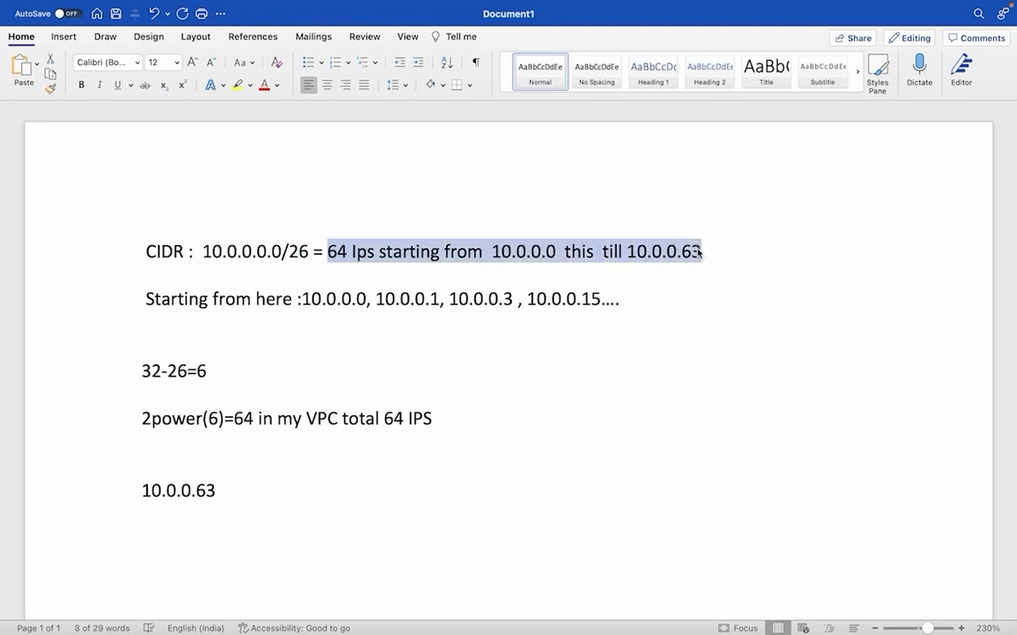
pyautogui.click(333, 275)
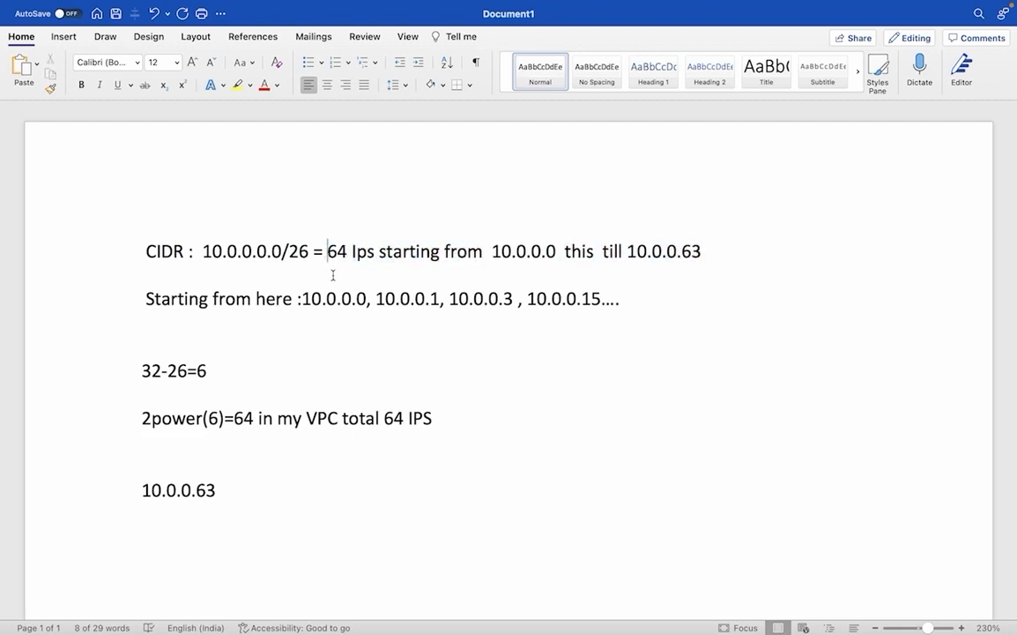
# Step: Insert "In my VPC" before "64 Ips" in the CIDR line
pyautogui.write('IN my VPC')
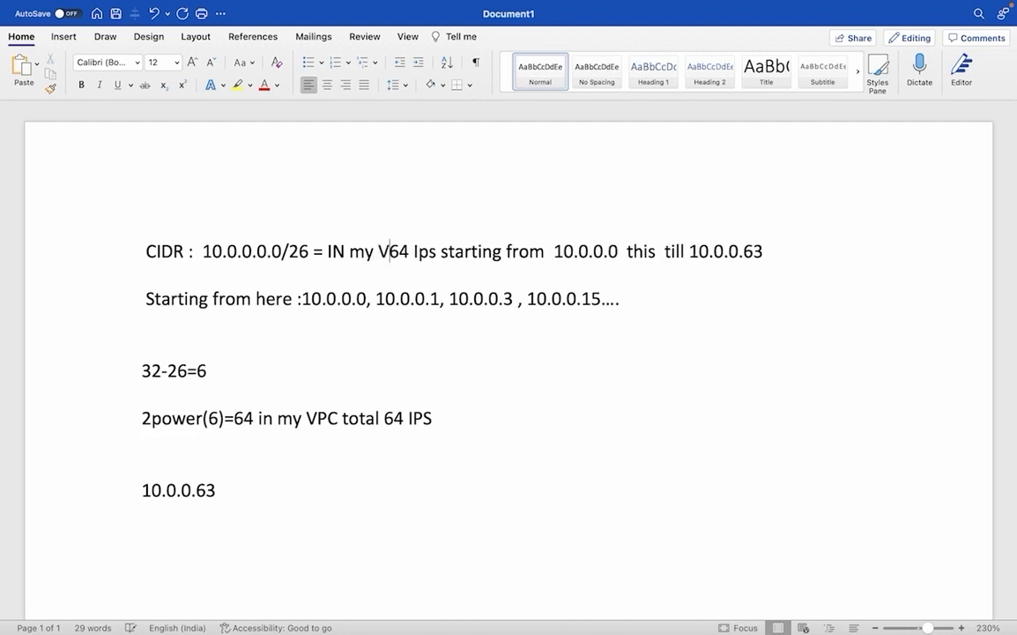
pyautogui.click(346, 252)
pyautogui.press('BackSpace')
pyautogui.write('n')
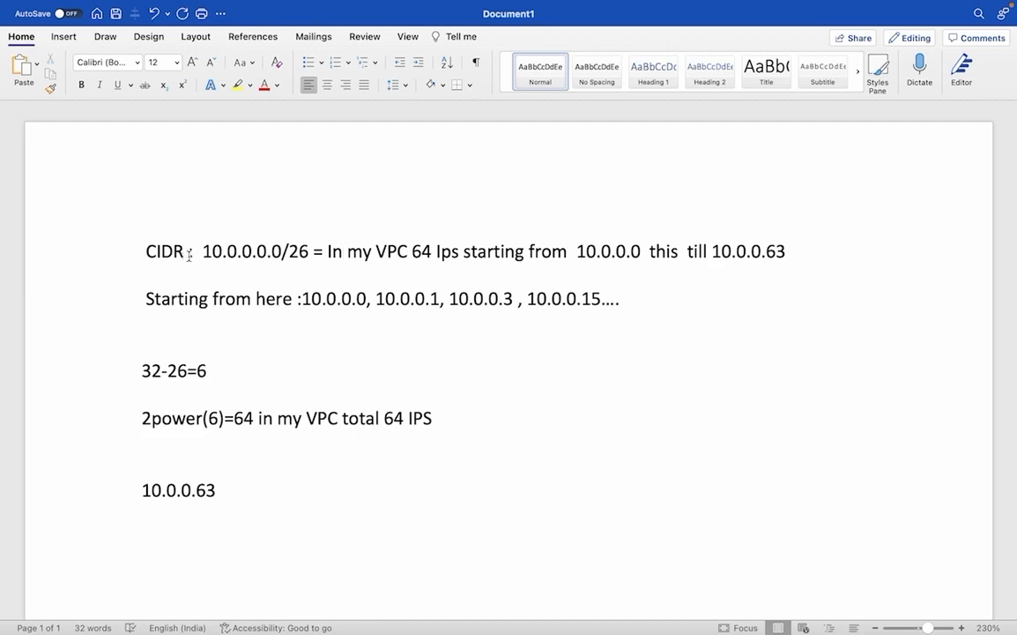
# Step: Highlight the entire CIDR line in yellow
pyautogui.moveTo(189, 252); pyautogui.dragTo(789, 254)
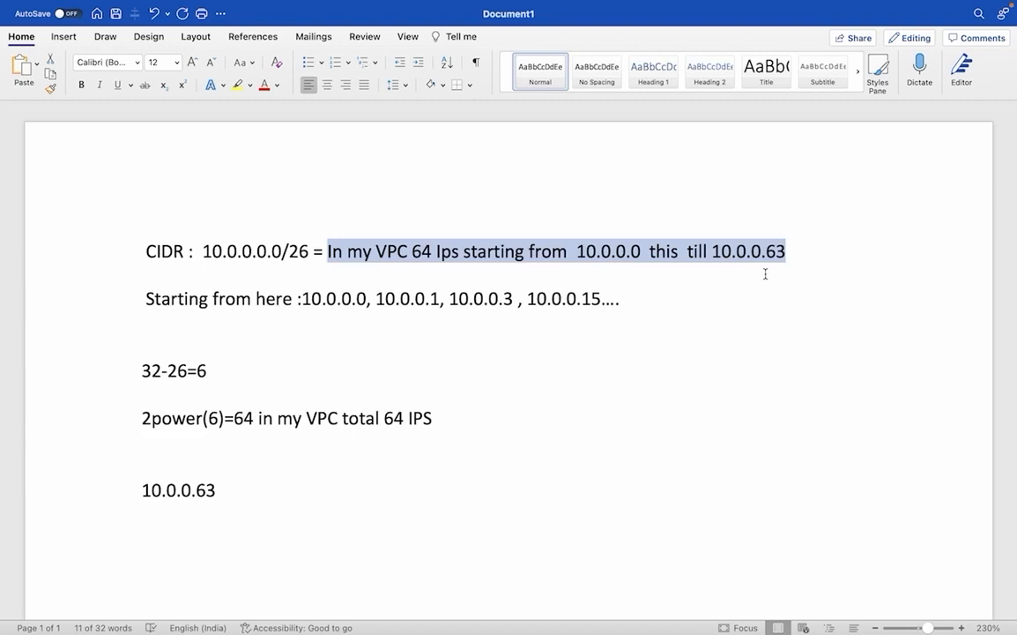
pyautogui.click(808, 256)
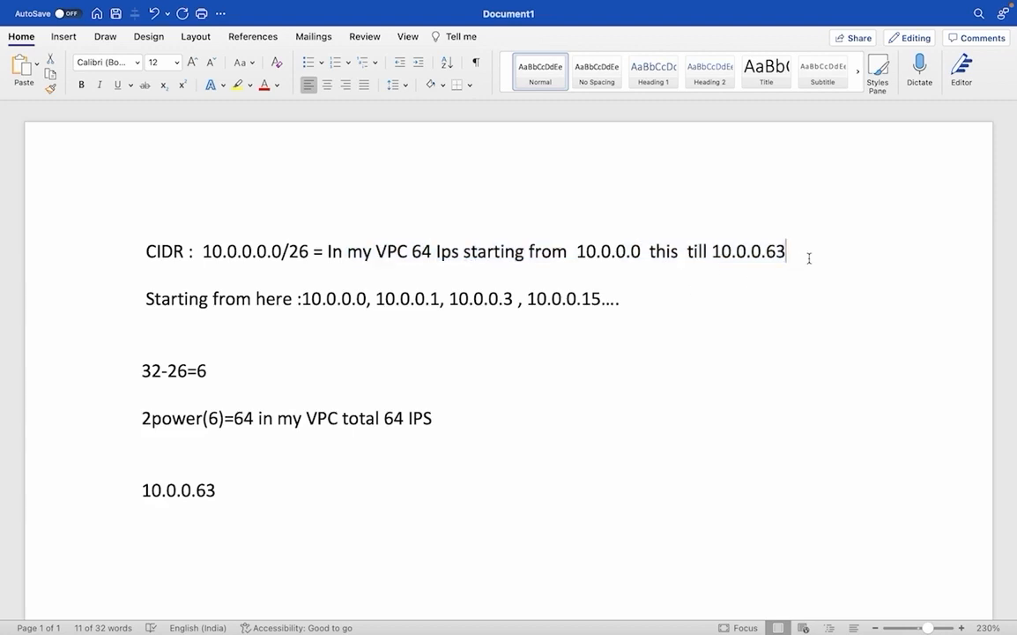
pyautogui.moveTo(808, 257); pyautogui.dragTo(141, 256)
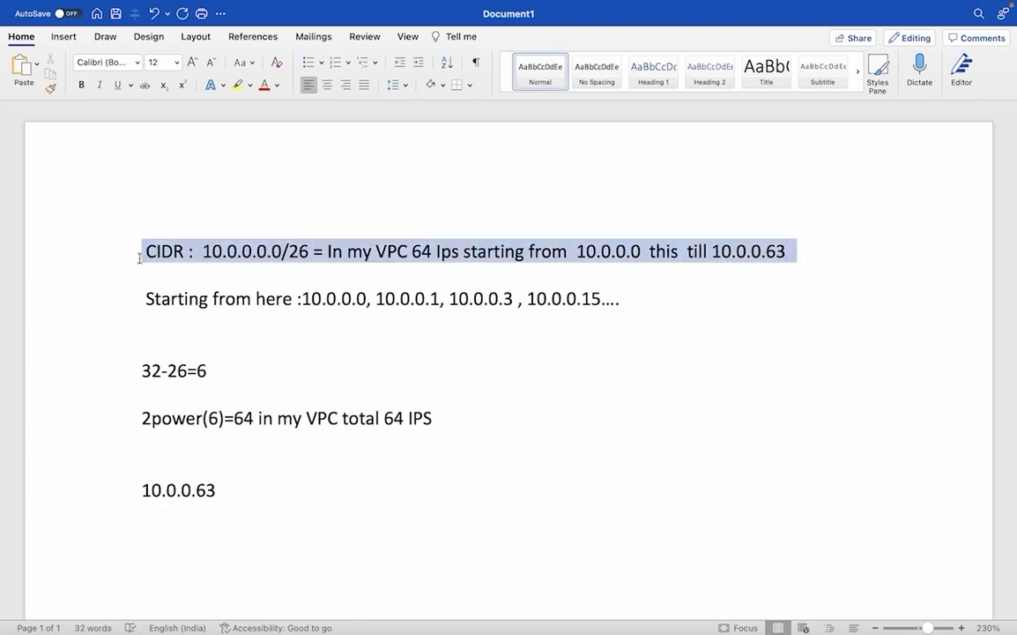
pyautogui.click(238, 85)
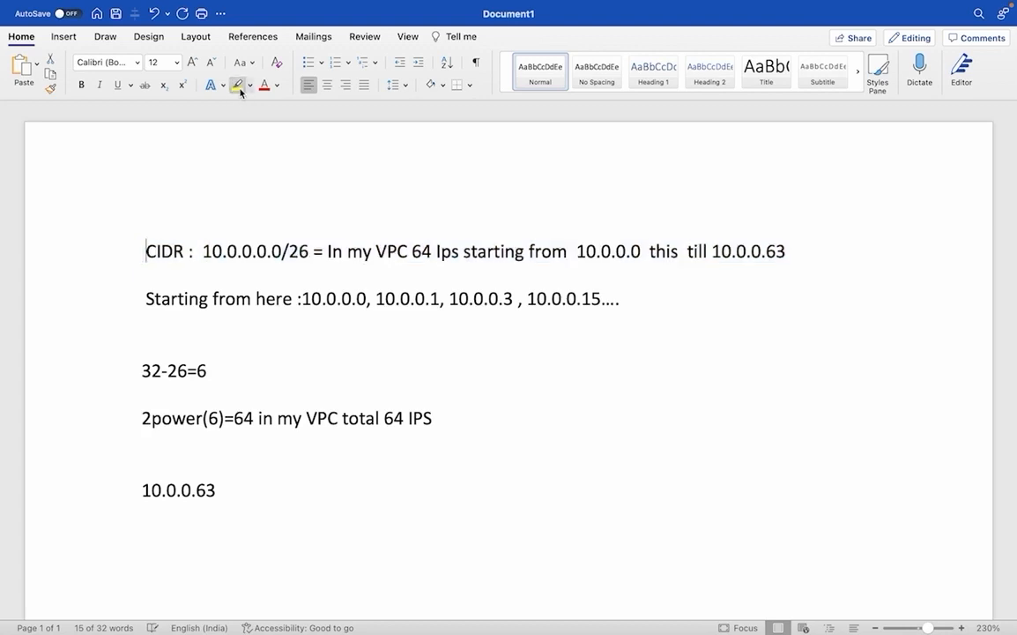
pyautogui.click(547, 447)
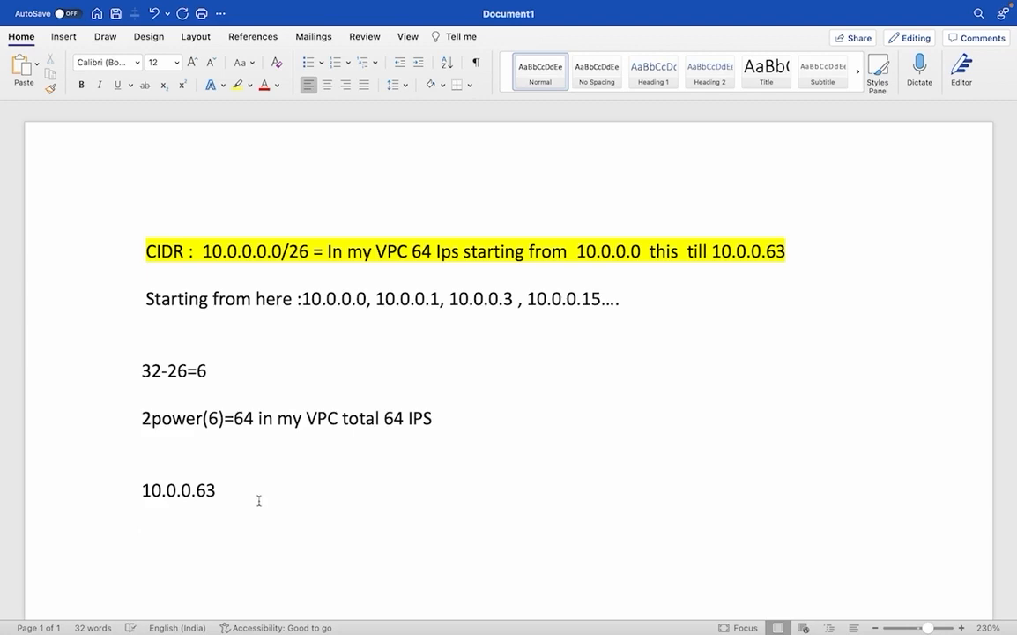
# Step: Switch to the AWS VPC console in the browser and set the new VPC's IPv4 CIDR to 10.0.0.0/26
pyautogui.press('super+Tab')
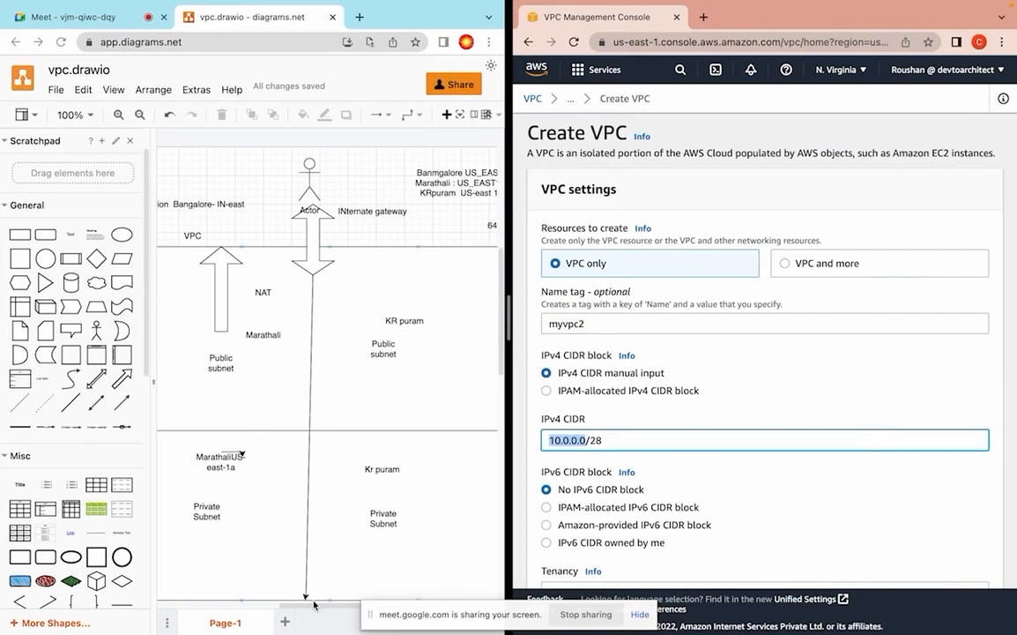
pyautogui.click(610, 438)
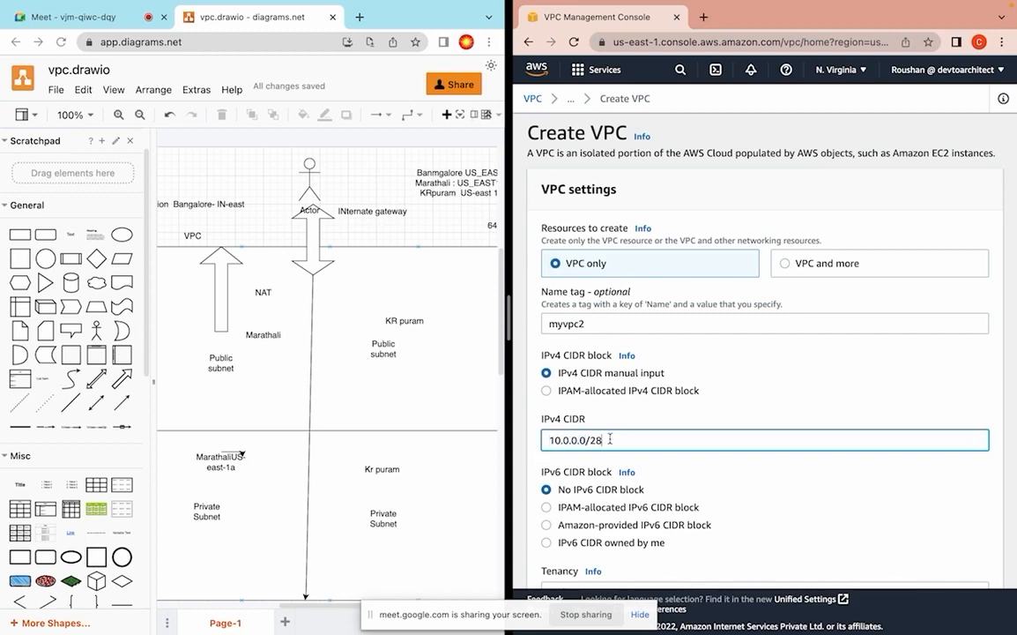
pyautogui.press('BackSpace')
pyautogui.write('6')
pyautogui.click(993, 465)
# Step: Review the remaining VPC settings and tags, and create the VPC myvpc2
pyautogui.scroll(-3, 994, 465)
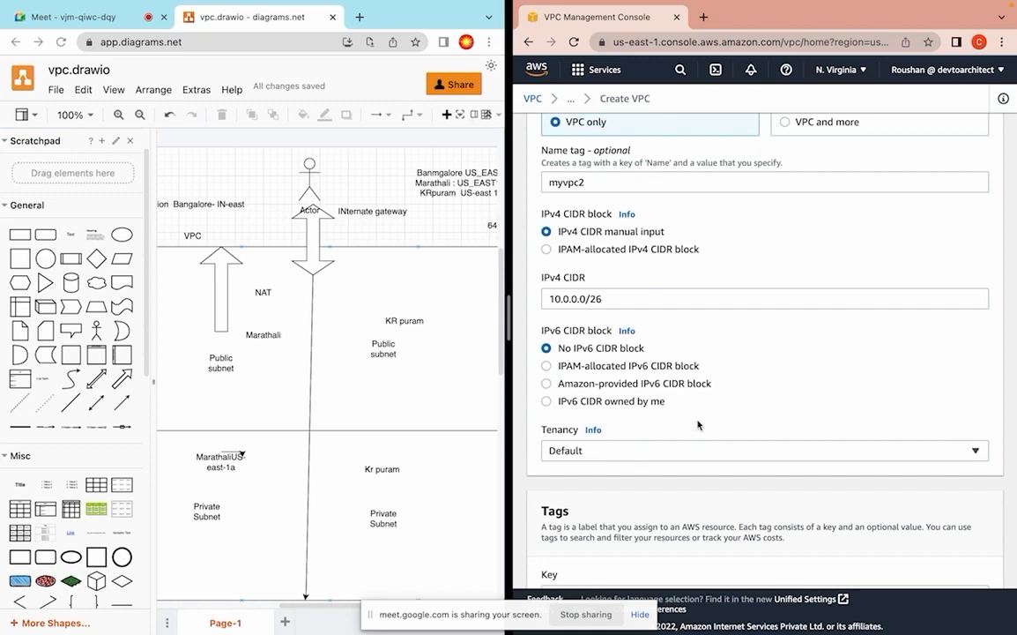
pyautogui.scroll(-5, 697, 425)
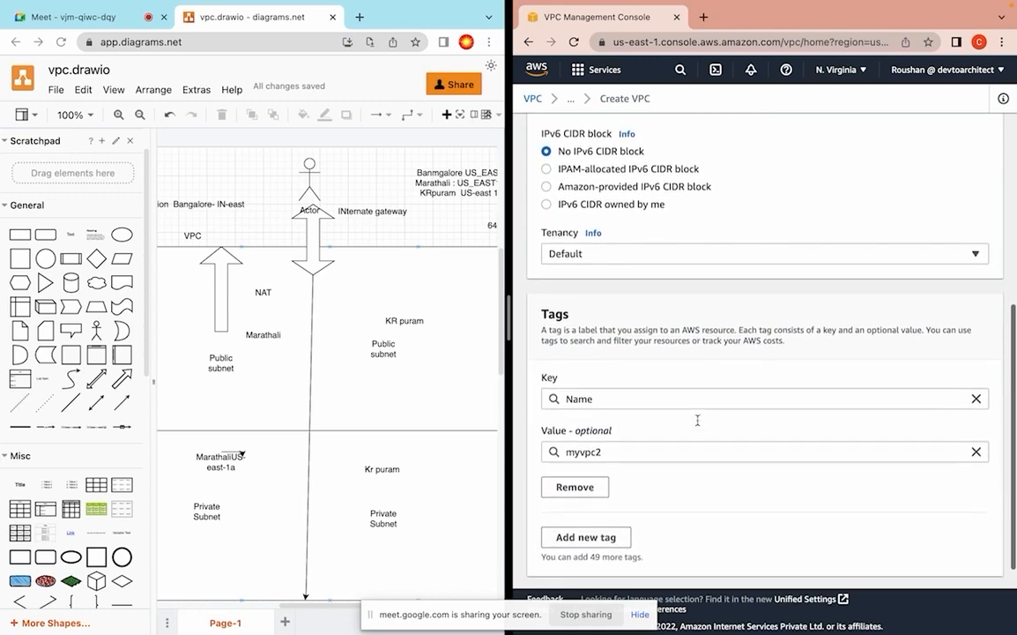
pyautogui.scroll(-1, 817, 515)
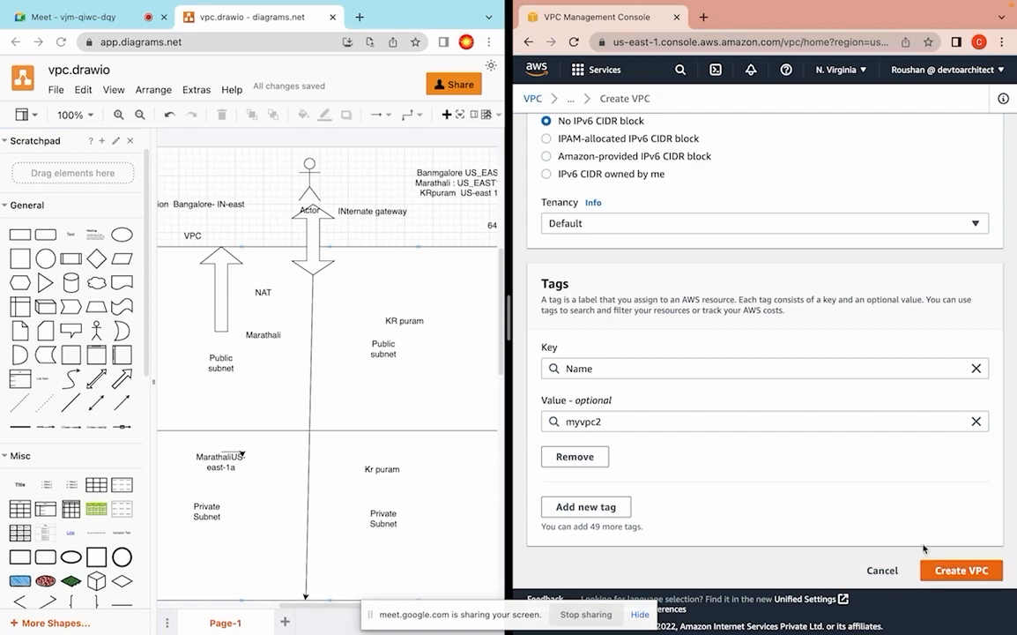
pyautogui.scroll(6, 916, 535)
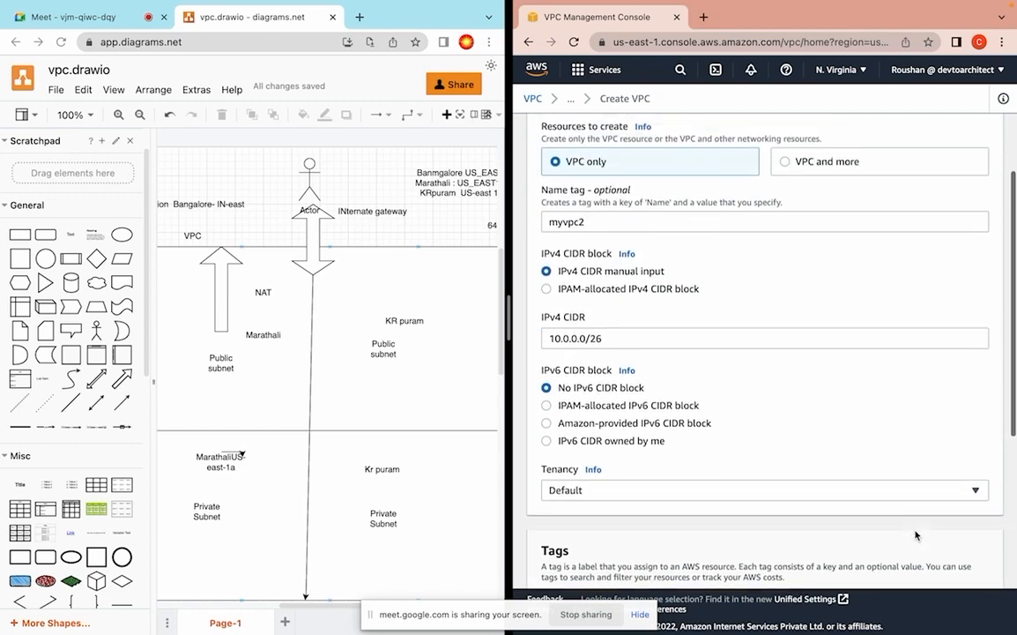
pyautogui.scroll(-6, 915, 535)
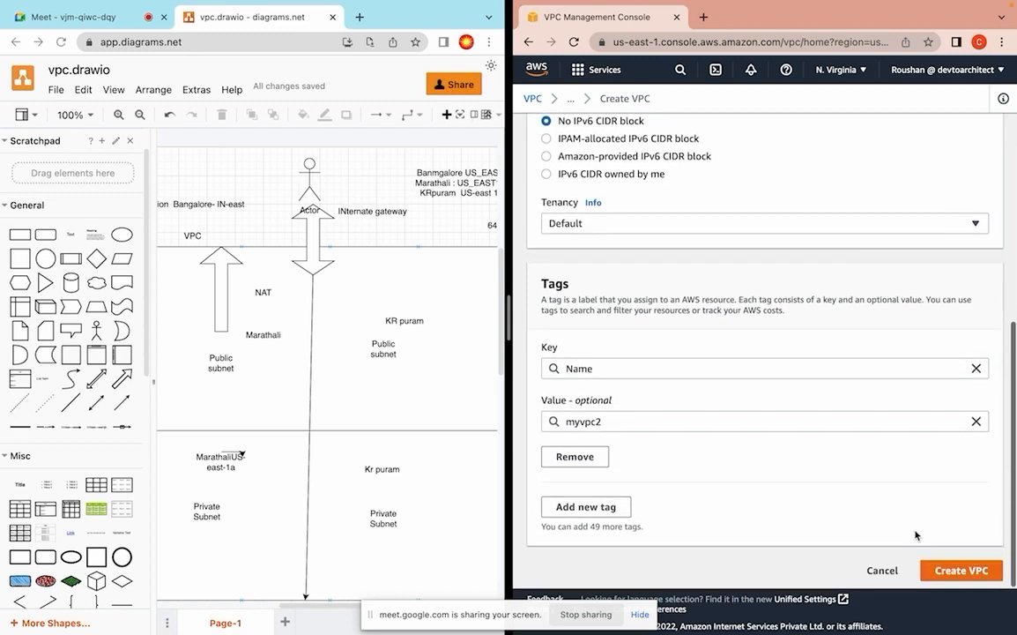
pyautogui.click(944, 570)
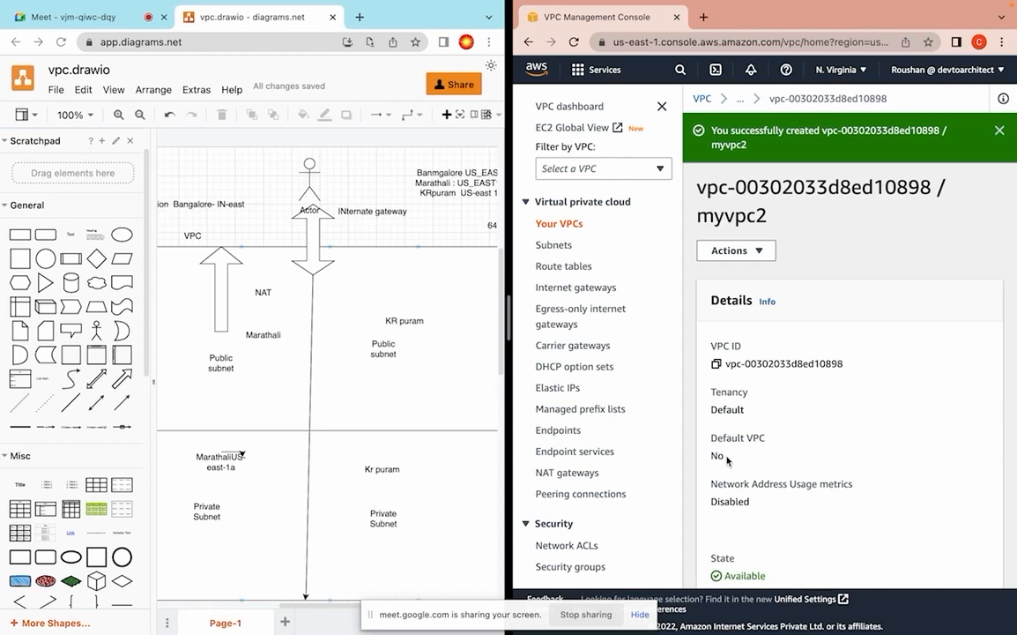
# Step: Examine the details of the new VPC, including its default VPC status, IPv4 CIDR, main route table and network ACL
pyautogui.moveTo(721, 457); pyautogui.dragTo(705, 444)
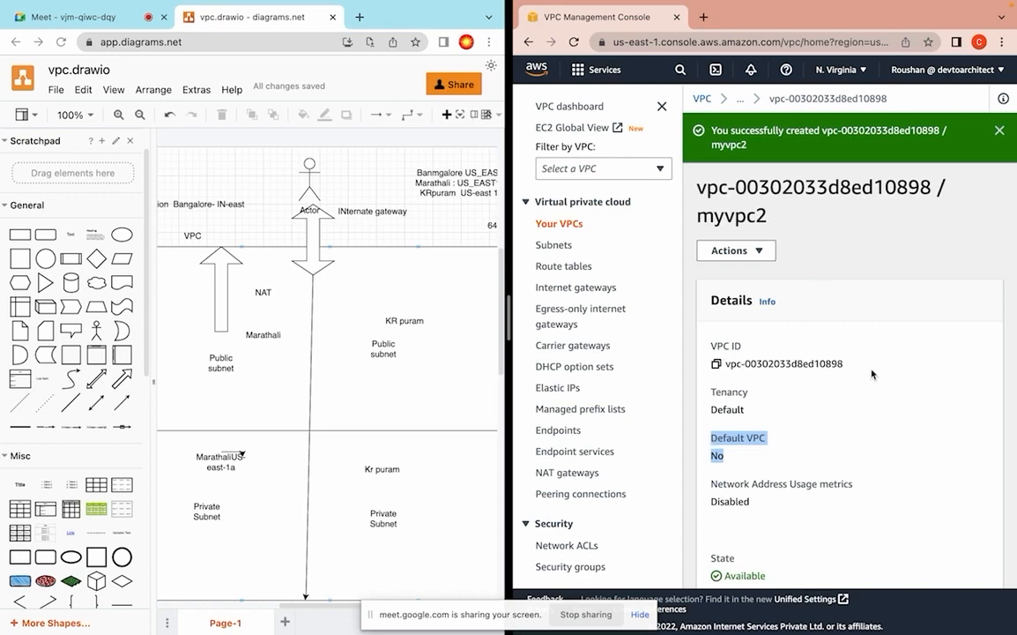
pyautogui.scroll(-4, 875, 423)
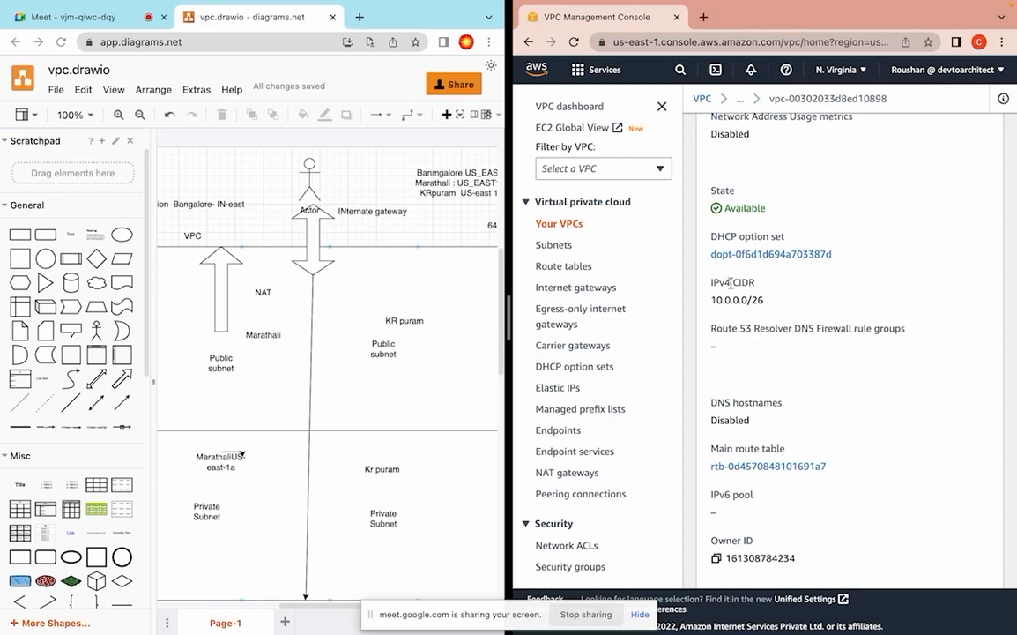
pyautogui.moveTo(724, 285); pyautogui.dragTo(710, 287)
pyautogui.moveTo(764, 300); pyautogui.dragTo(708, 309)
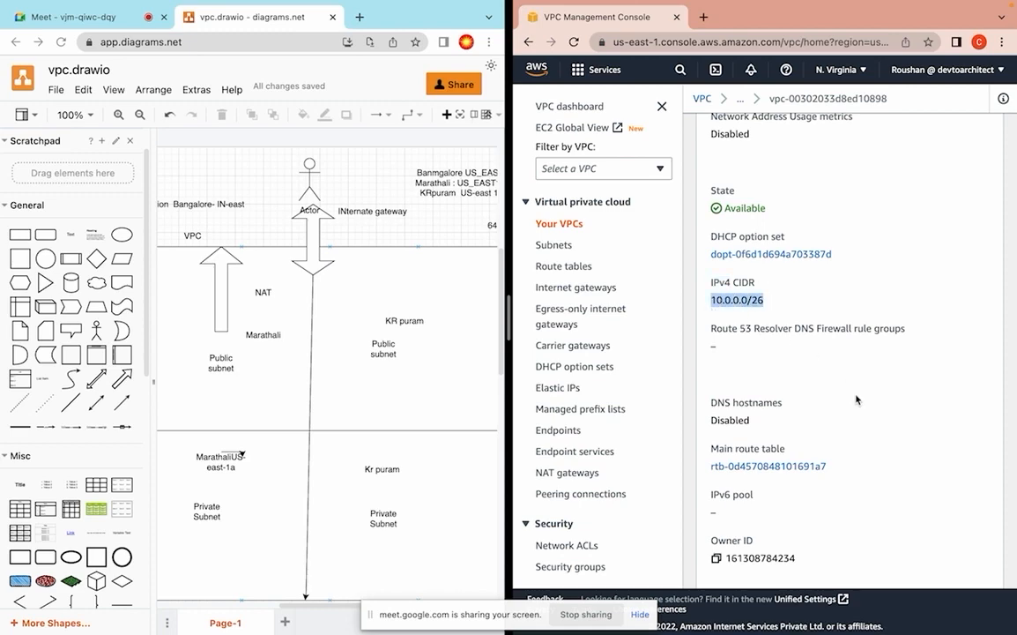
pyautogui.scroll(-5, 855, 399)
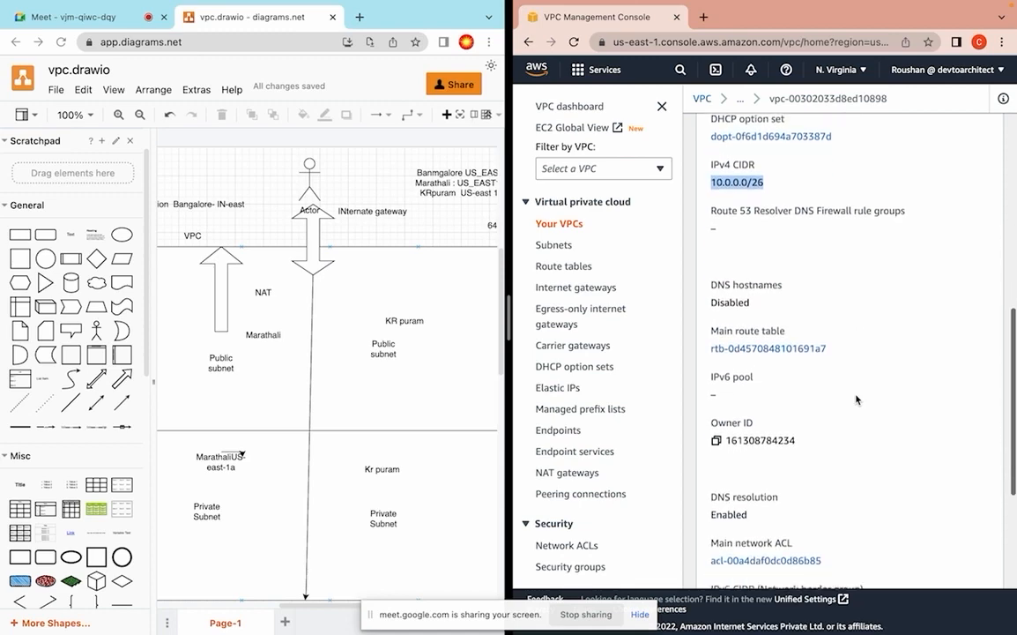
pyautogui.scroll(-1, 856, 400)
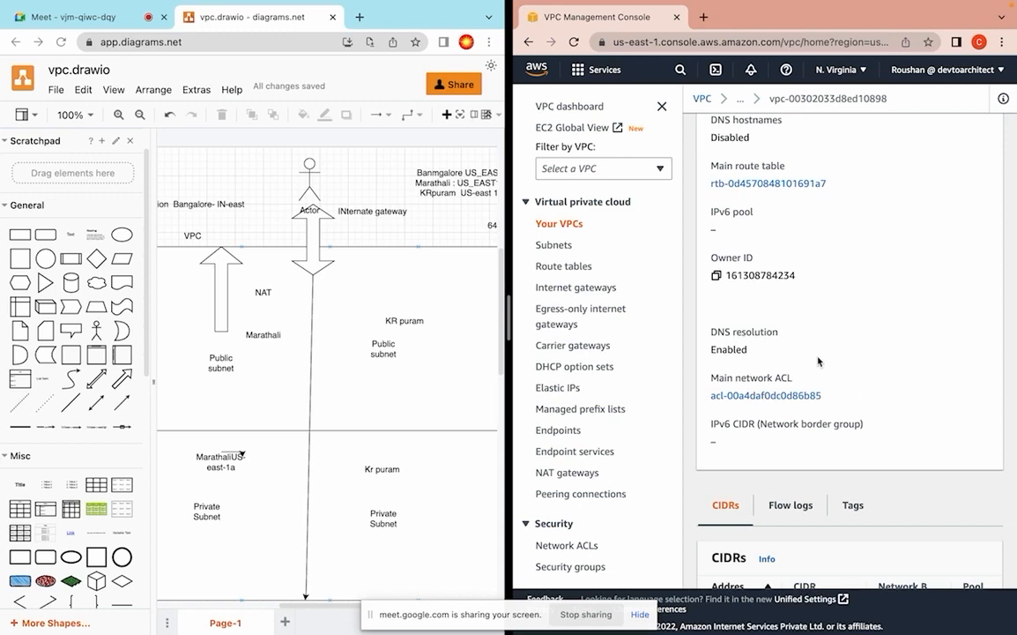
pyautogui.scroll(-1, 837, 364)
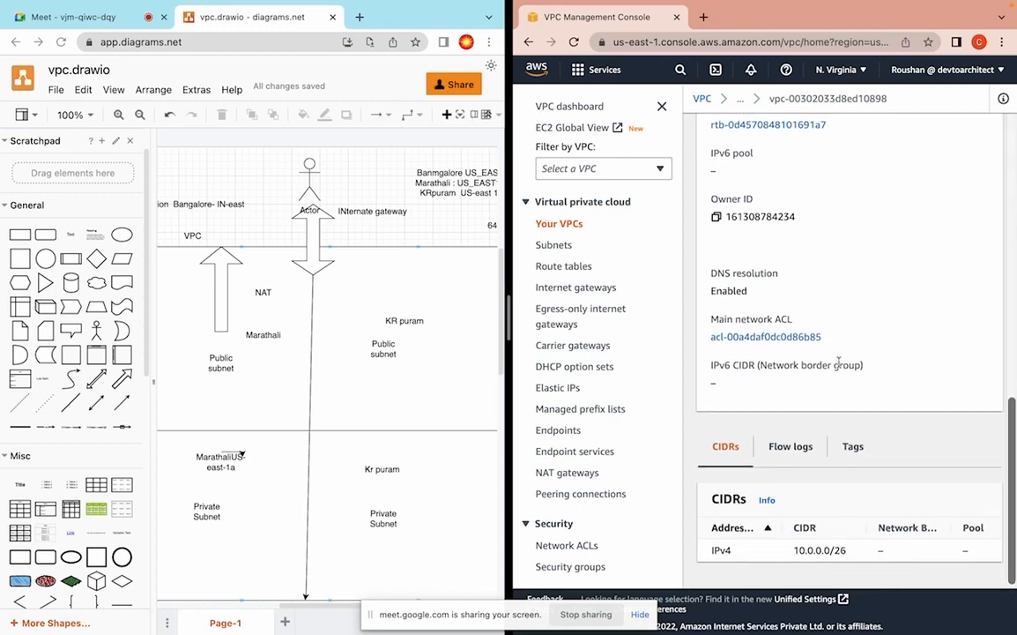
pyautogui.scroll(-1, 838, 363)
pyautogui.scroll(3, 838, 363)
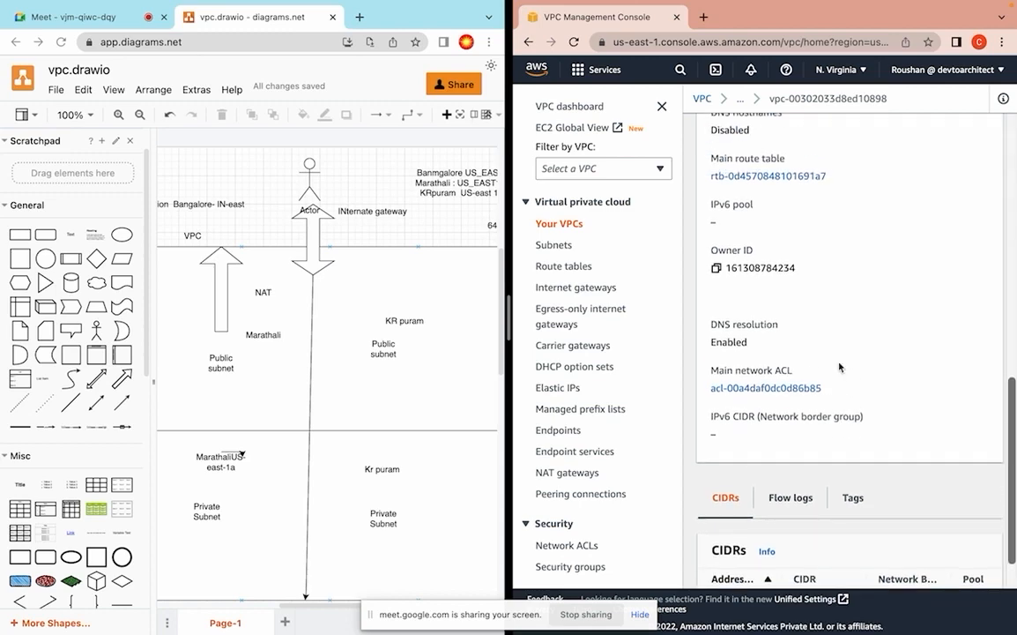
# Step: Start creating a subnet and choose myvpc2 as its VPC, checking the associated IPv4 CIDR
pyautogui.click(567, 253)
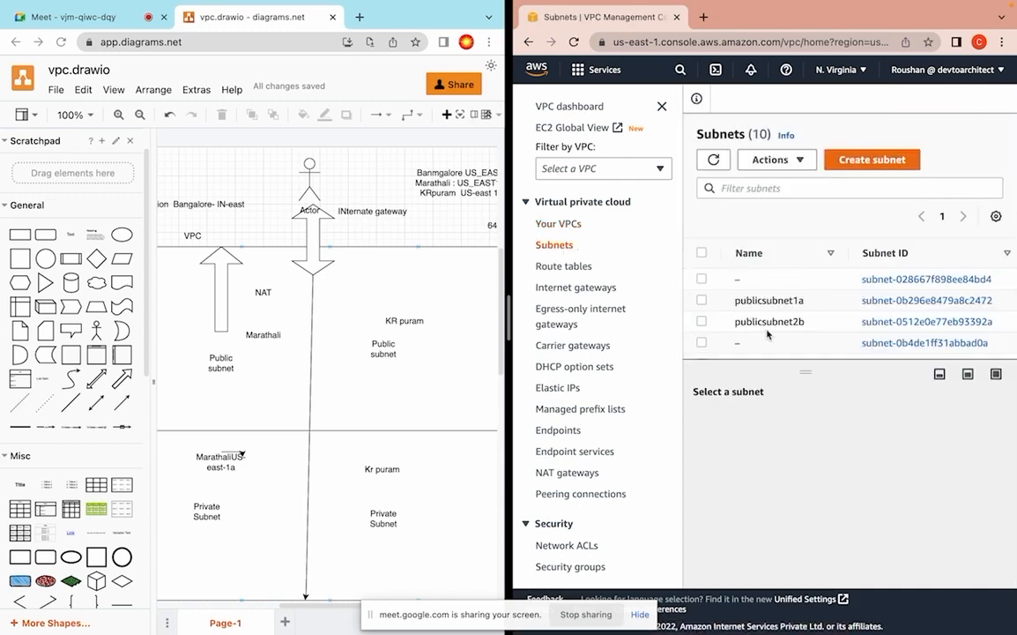
pyautogui.click(872, 161)
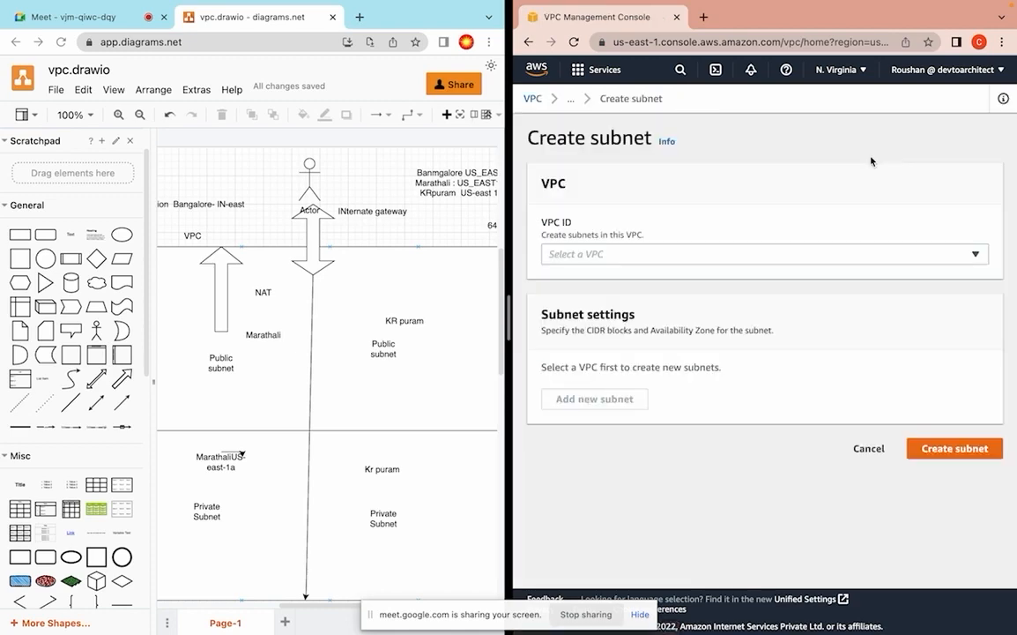
pyautogui.click(578, 256)
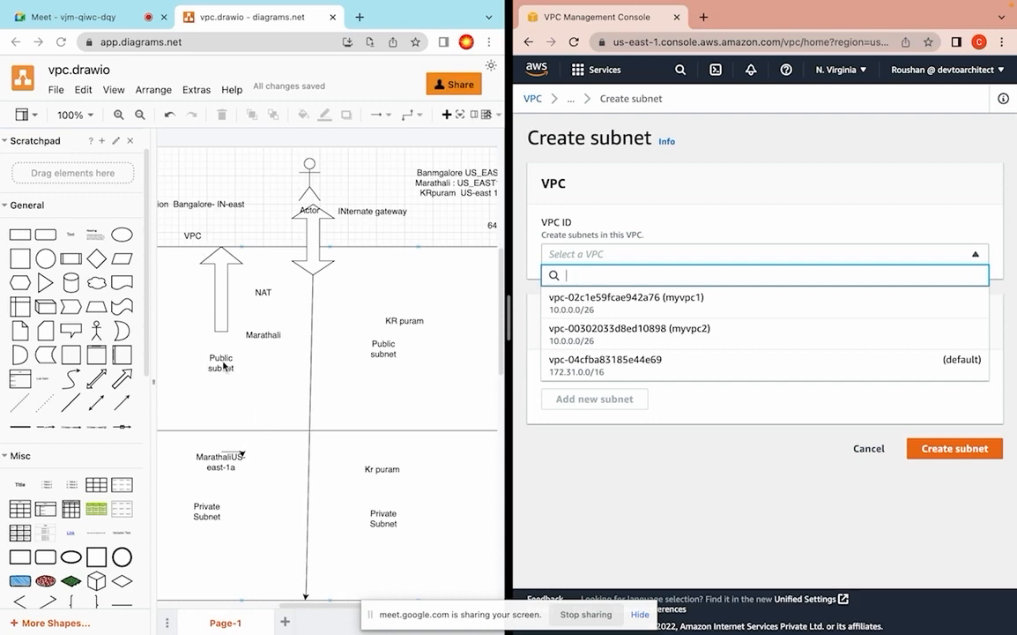
pyautogui.click(679, 339)
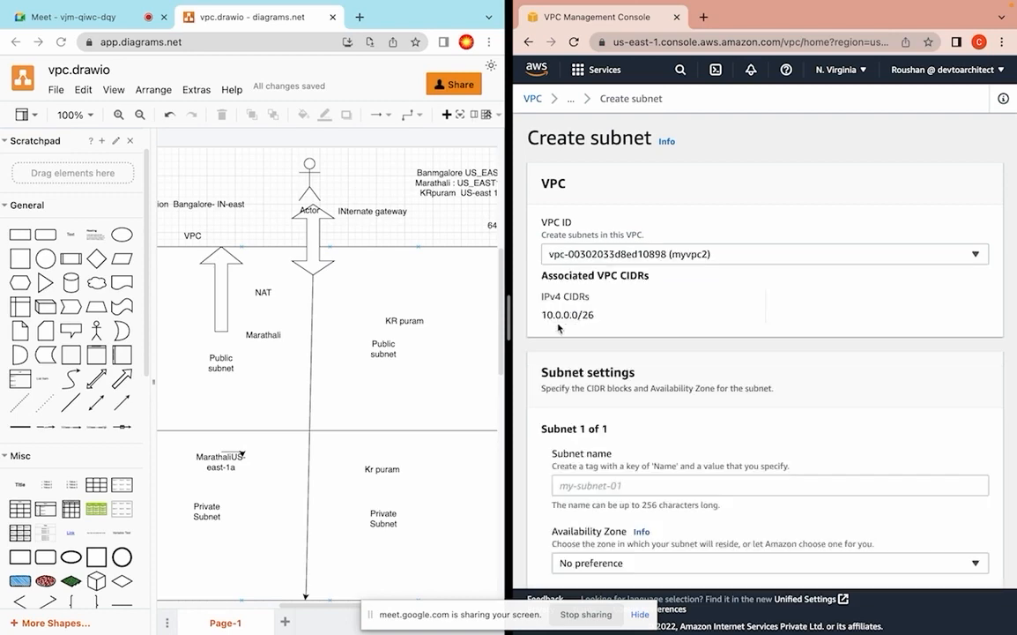
pyautogui.moveTo(541, 315); pyautogui.dragTo(600, 324)
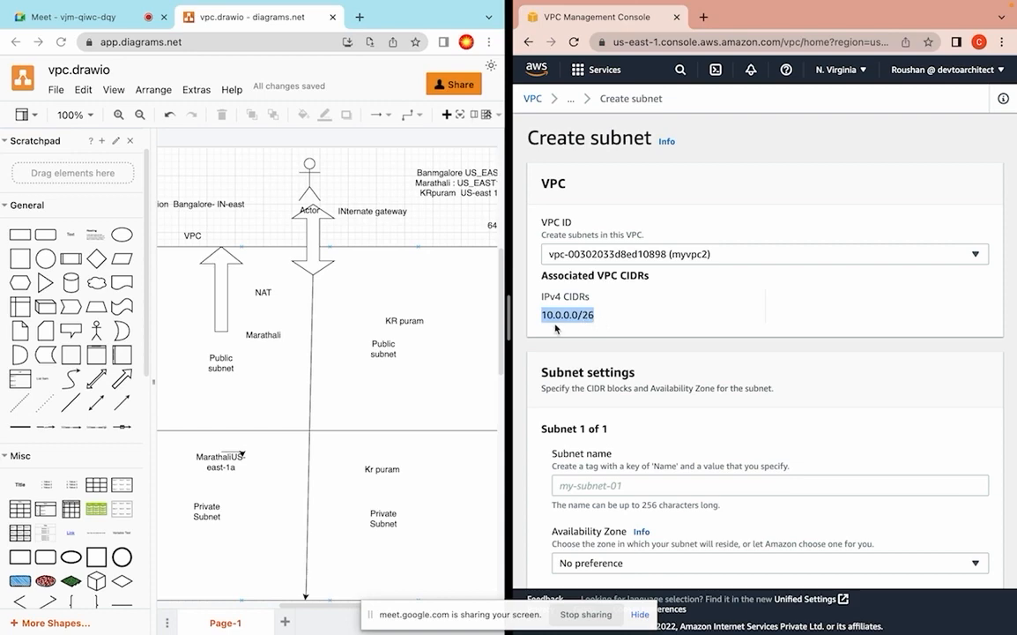
pyautogui.click(760, 365)
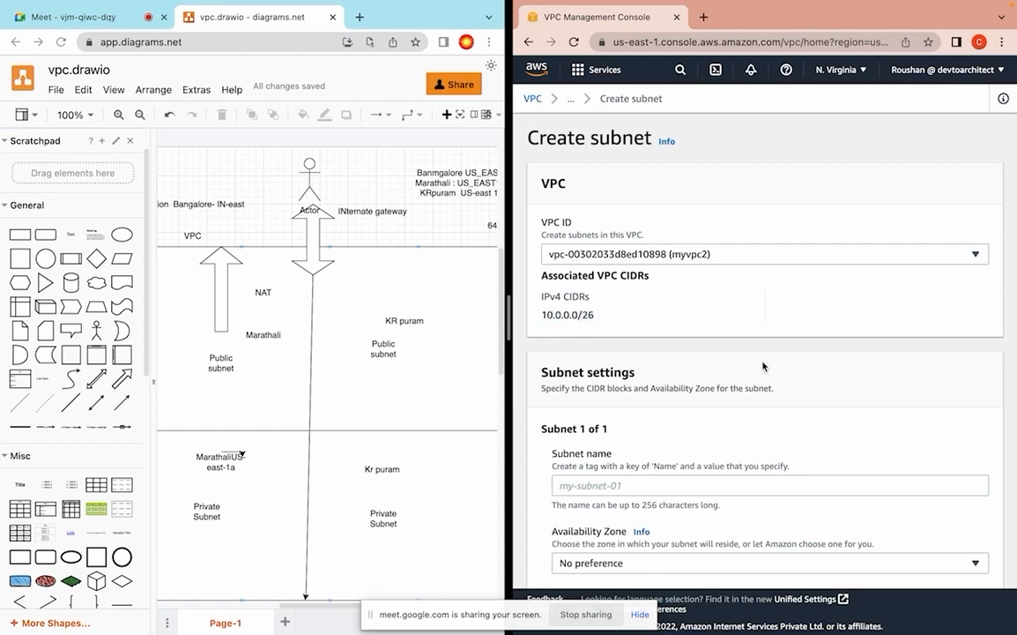
# Step: Name the subnet SubnetPrv1 and set its availability zone to US East (N. Virginia) / us-east-1a
pyautogui.scroll(-2, 763, 365)
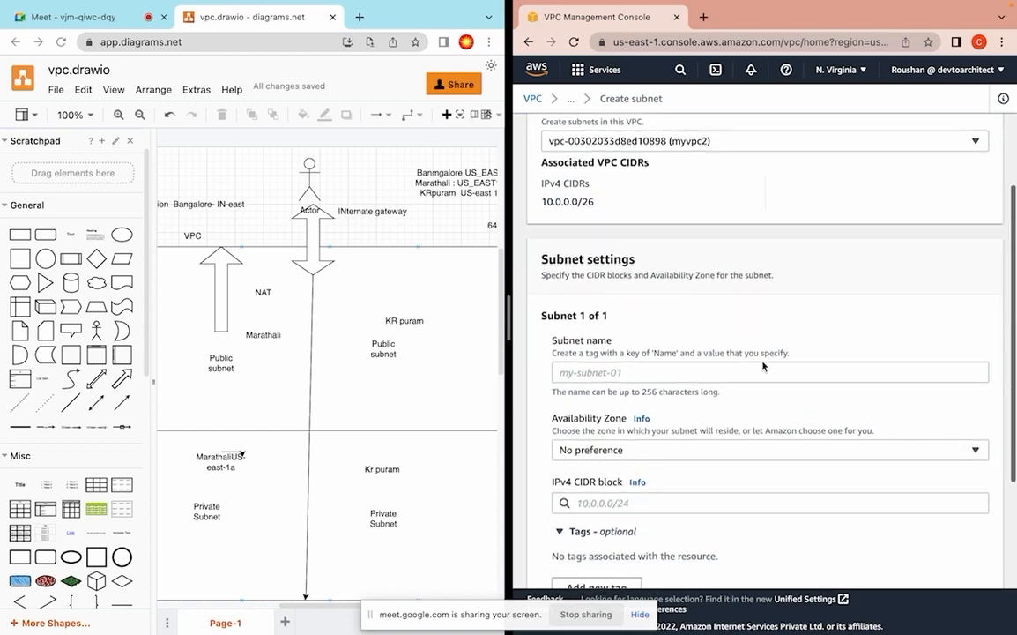
pyautogui.click(581, 372)
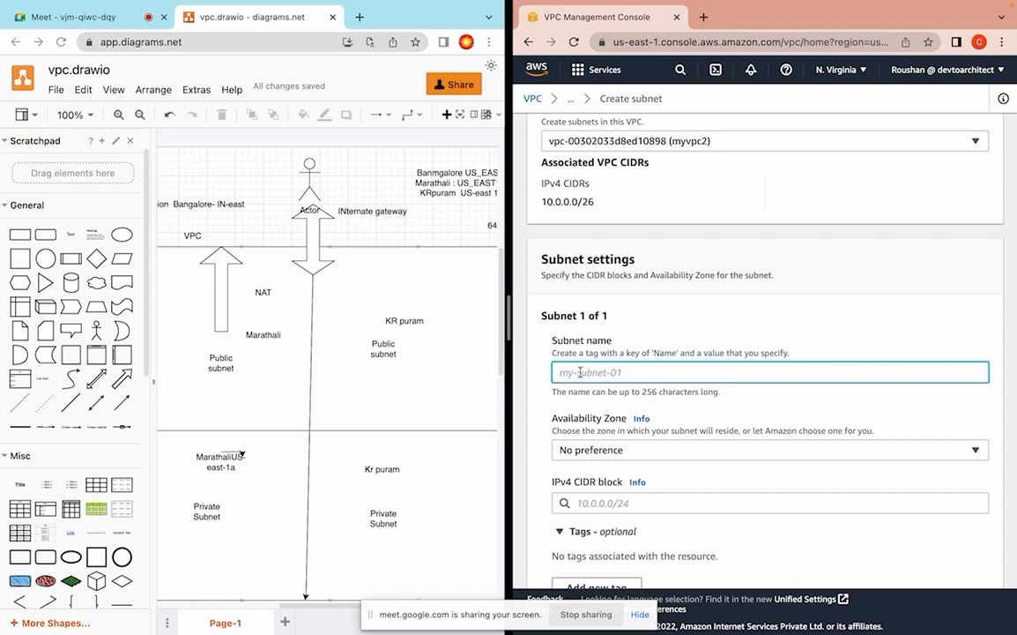
pyautogui.write('Sub')
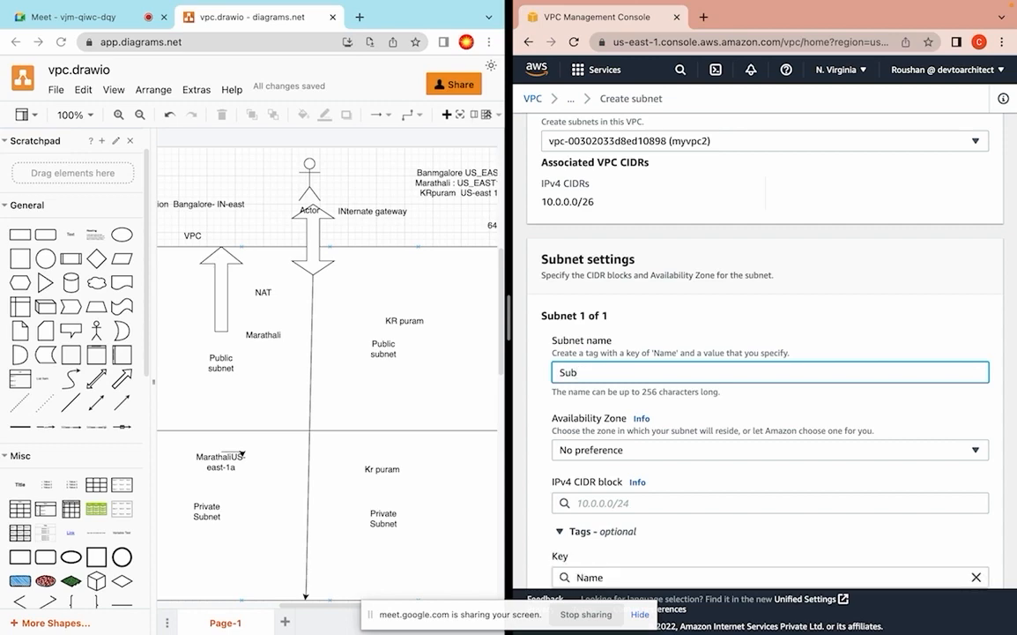
pyautogui.write('netP1')
pyautogui.press('Left')
pyautogui.write('rv')
pyautogui.click(615, 451)
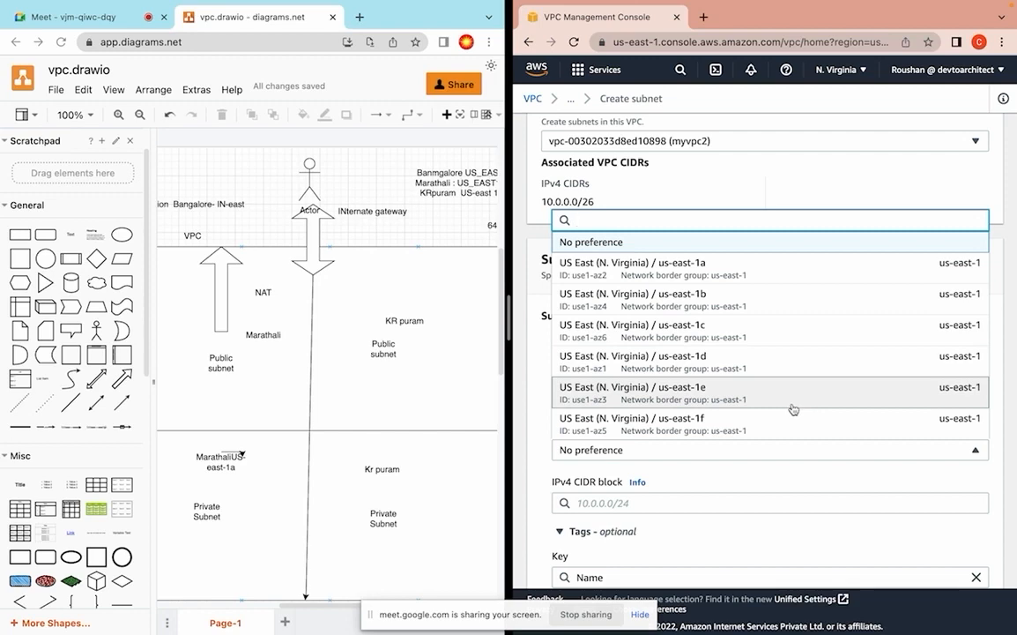
pyautogui.click(706, 275)
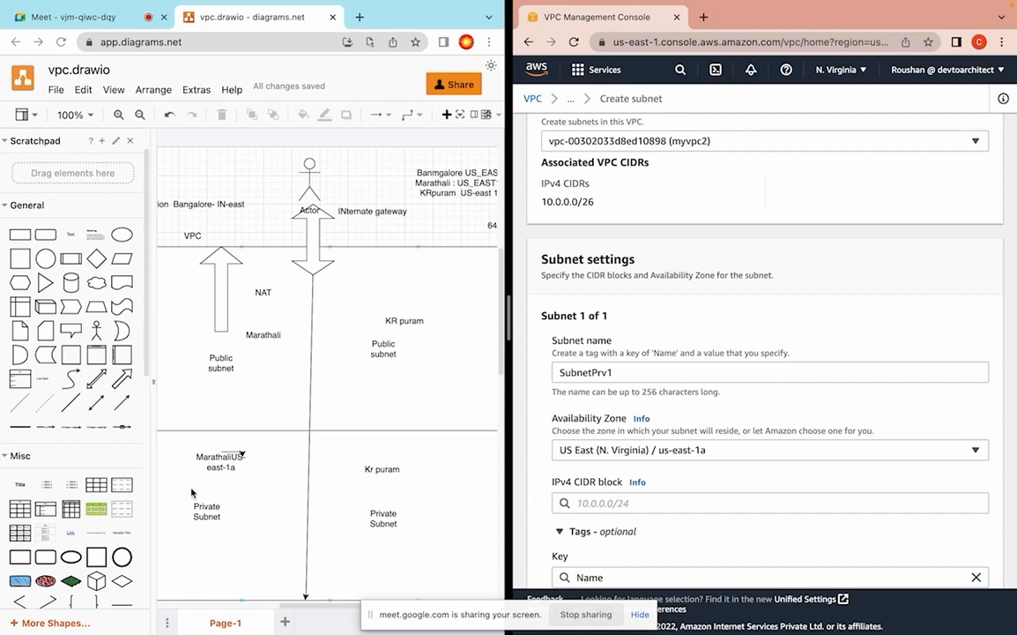
# Step: Set the IPv4 CIDR block of SubnetPrv1 to 10.0.0.0/28 and review its tags
pyautogui.click(582, 504)
pyautogui.write('1')
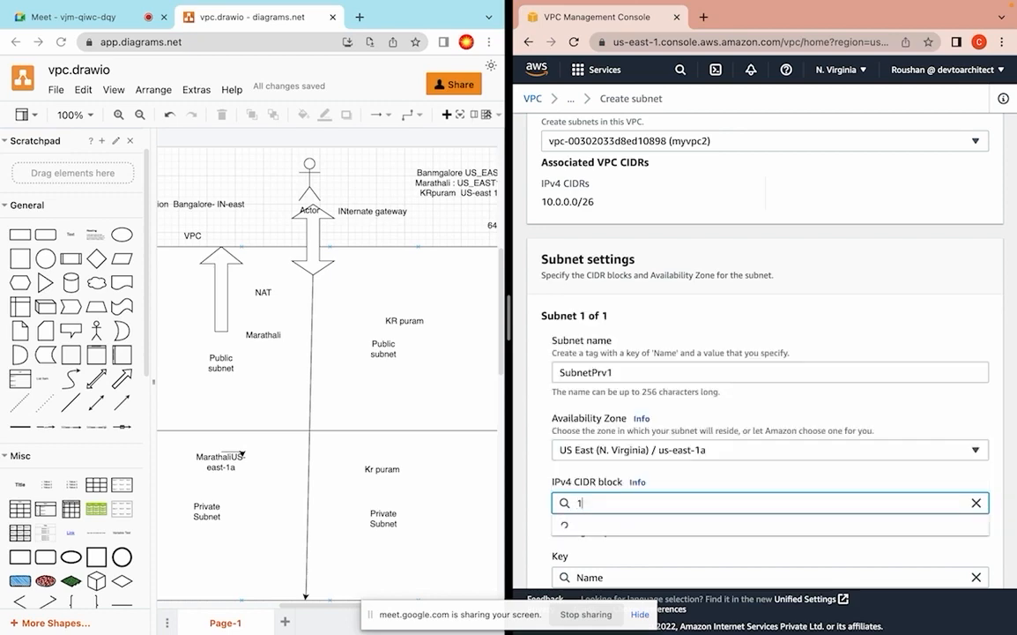
pyautogui.write('0.0')
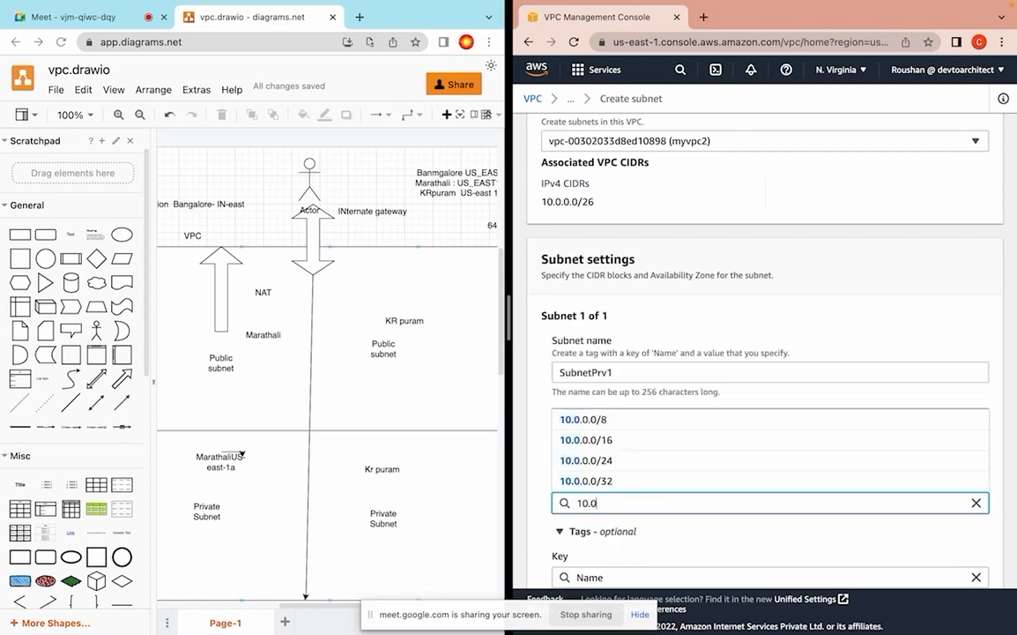
pyautogui.write('.0.')
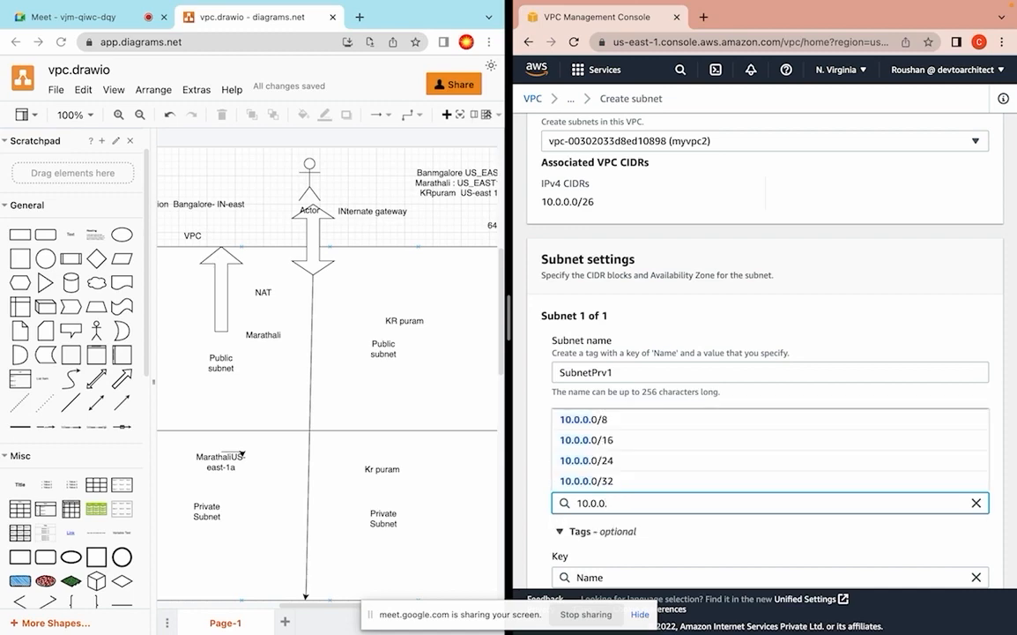
pyautogui.write('0/')
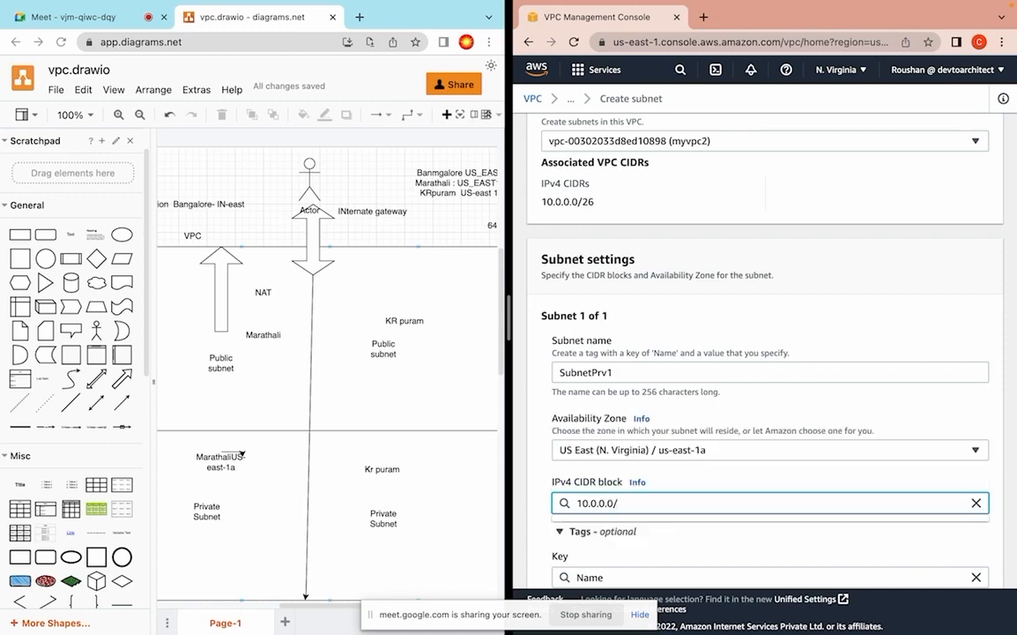
pyautogui.write('28')
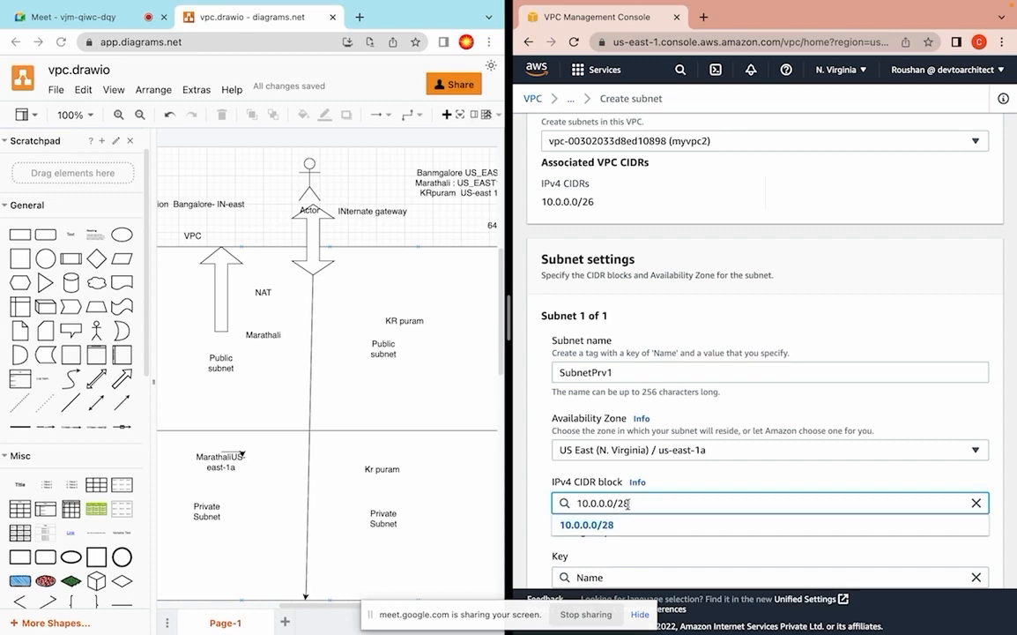
pyautogui.moveTo(639, 503); pyautogui.dragTo(574, 505)
pyautogui.click(696, 480)
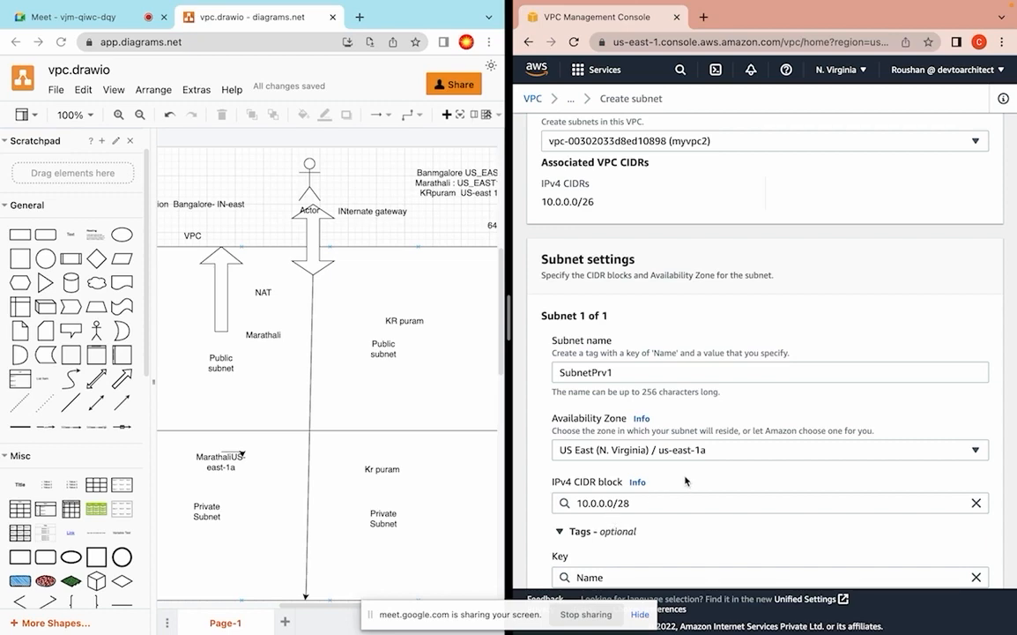
pyautogui.scroll(-3, 686, 480)
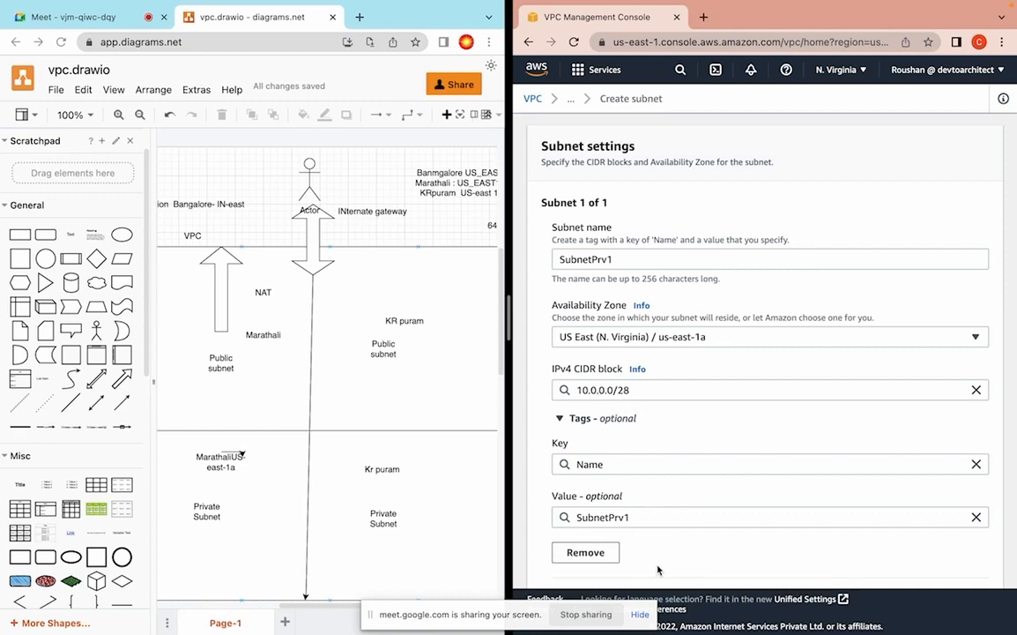
pyautogui.scroll(-1, 890, 562)
pyautogui.scroll(-4, 890, 561)
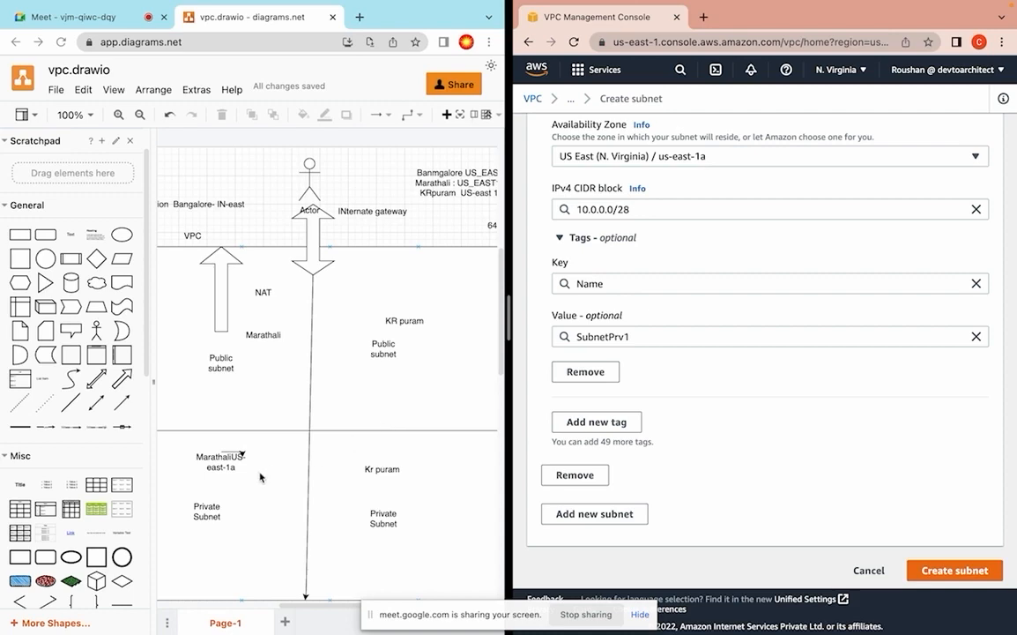
pyautogui.doubleClick(210, 494)
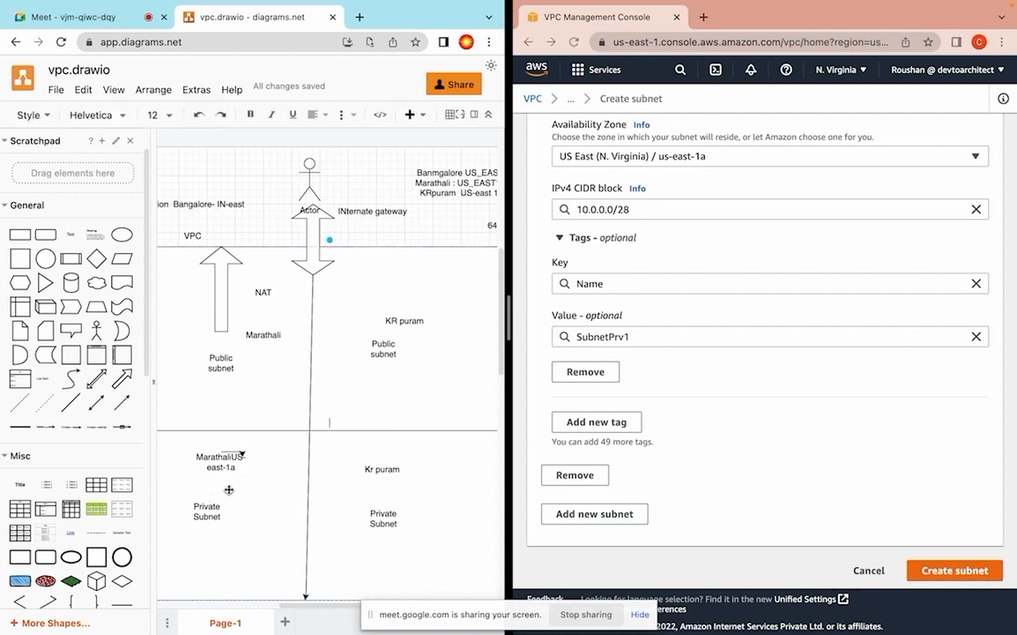
pyautogui.click(213, 465)
pyautogui.doubleClick(214, 498)
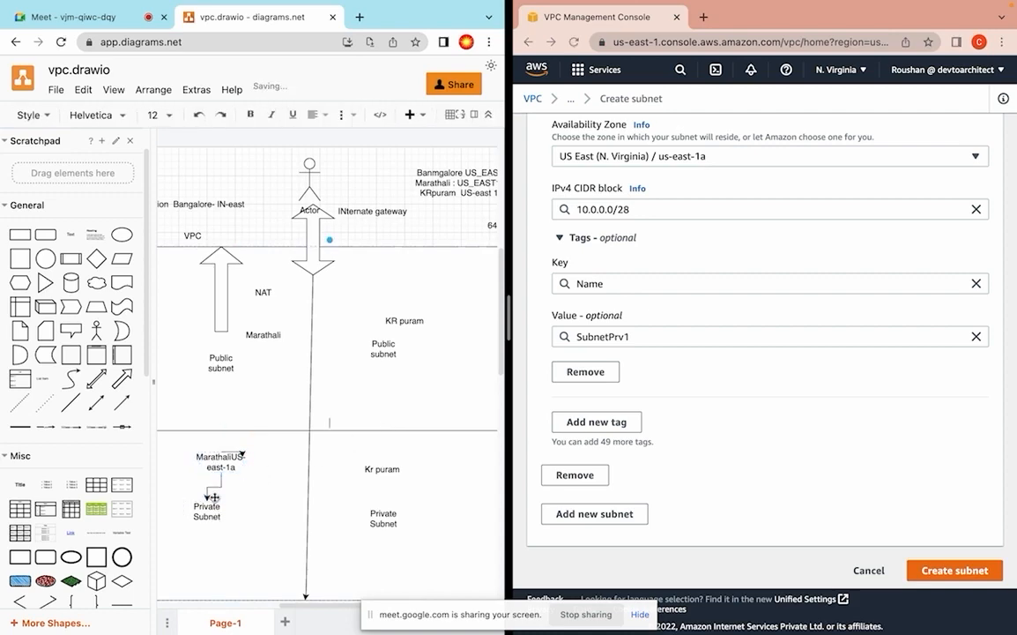
pyautogui.click(249, 494)
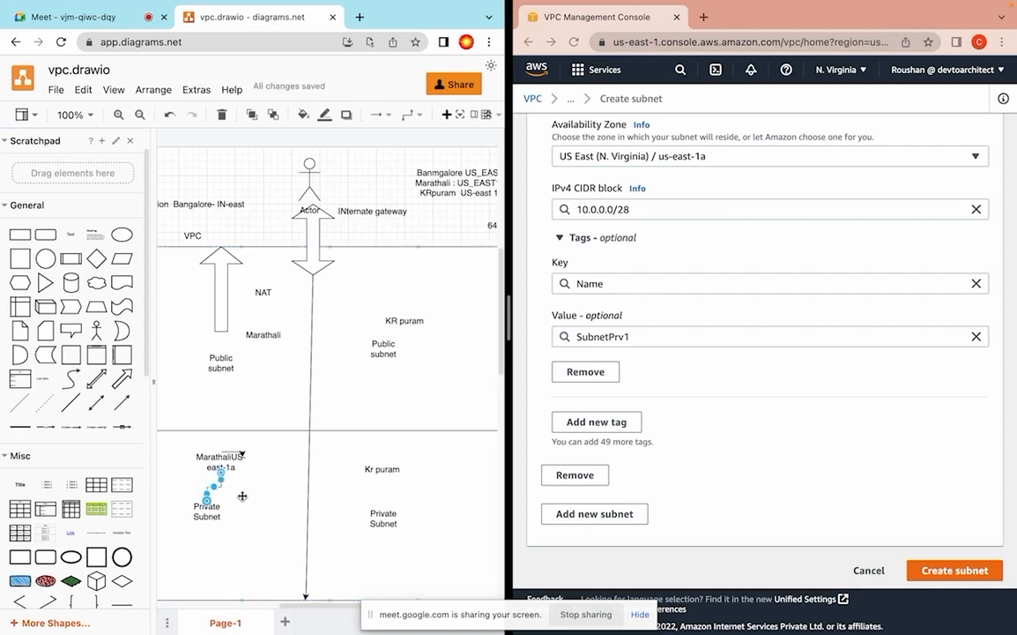
pyautogui.hotkey('ctrl', 'z')
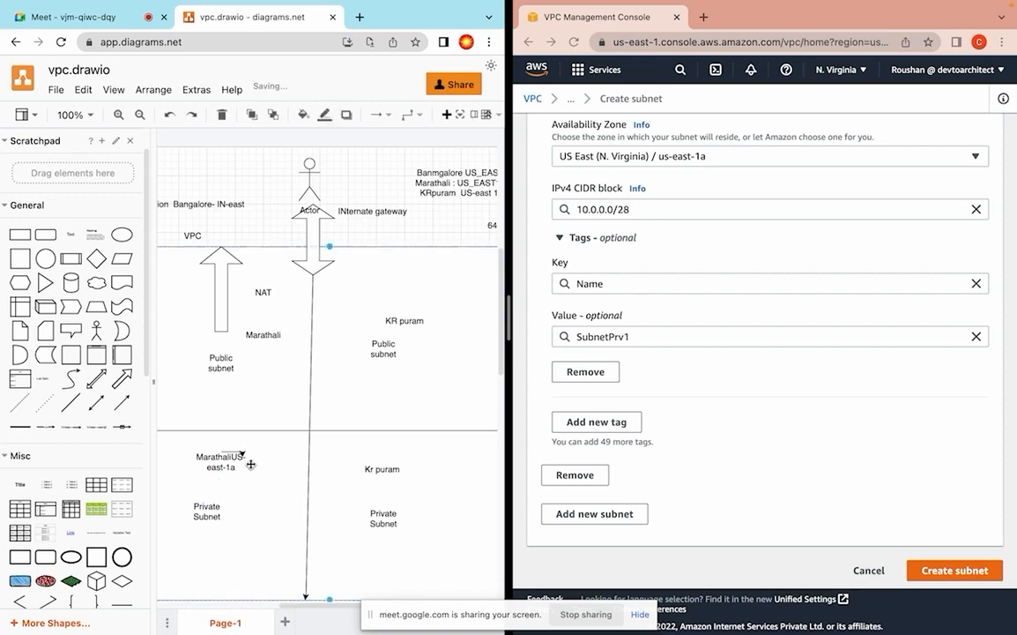
pyautogui.click(243, 463)
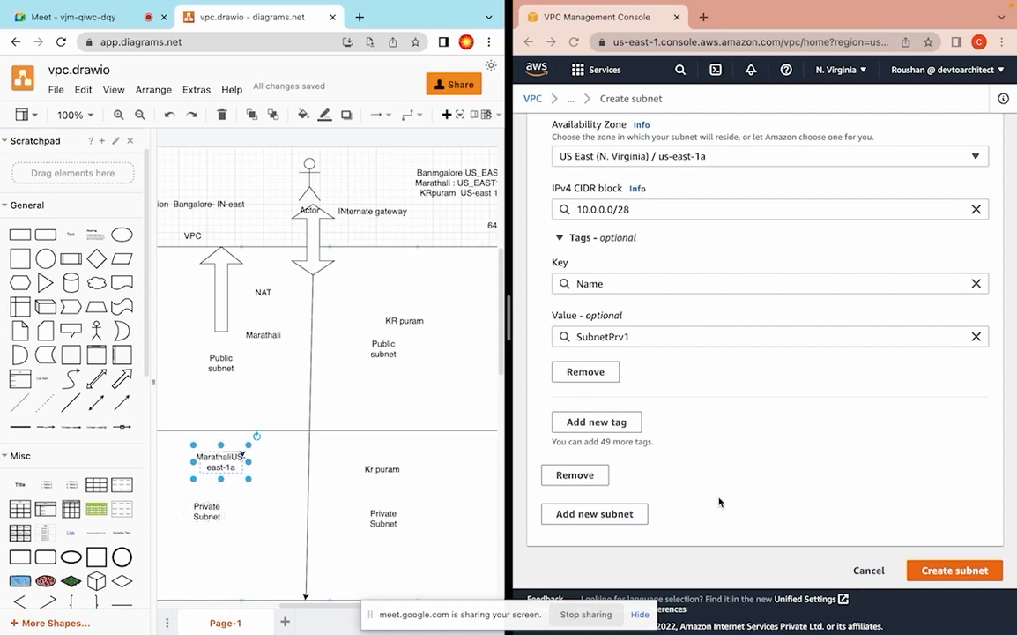
# Step: Create the subnet SubnetPrv1 and start another subnet with myvpc2 as its VPC
pyautogui.click(934, 575)
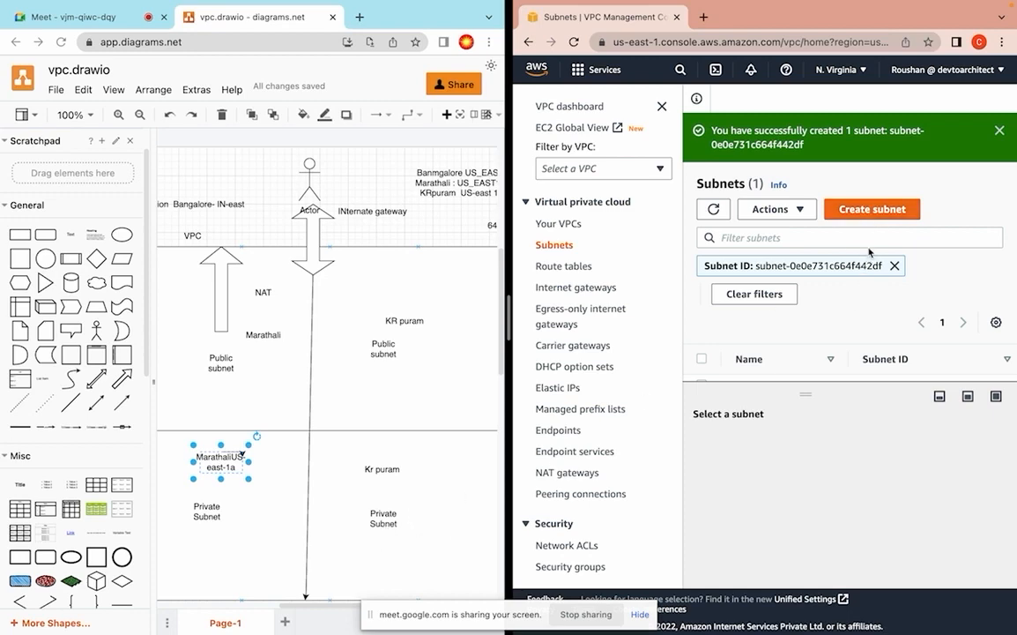
pyautogui.click(874, 211)
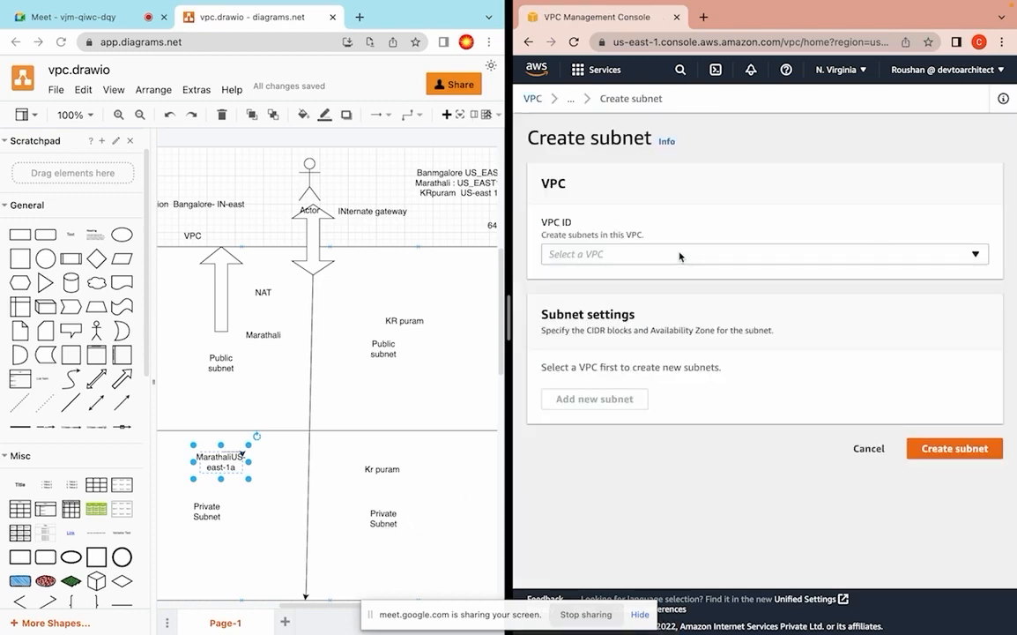
pyautogui.click(679, 255)
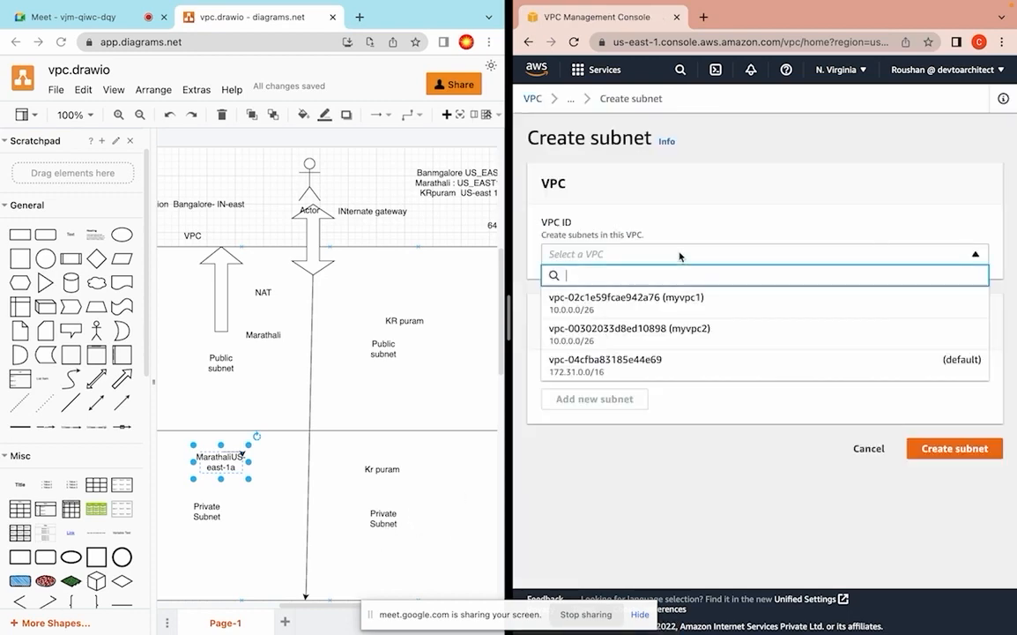
pyautogui.click(666, 337)
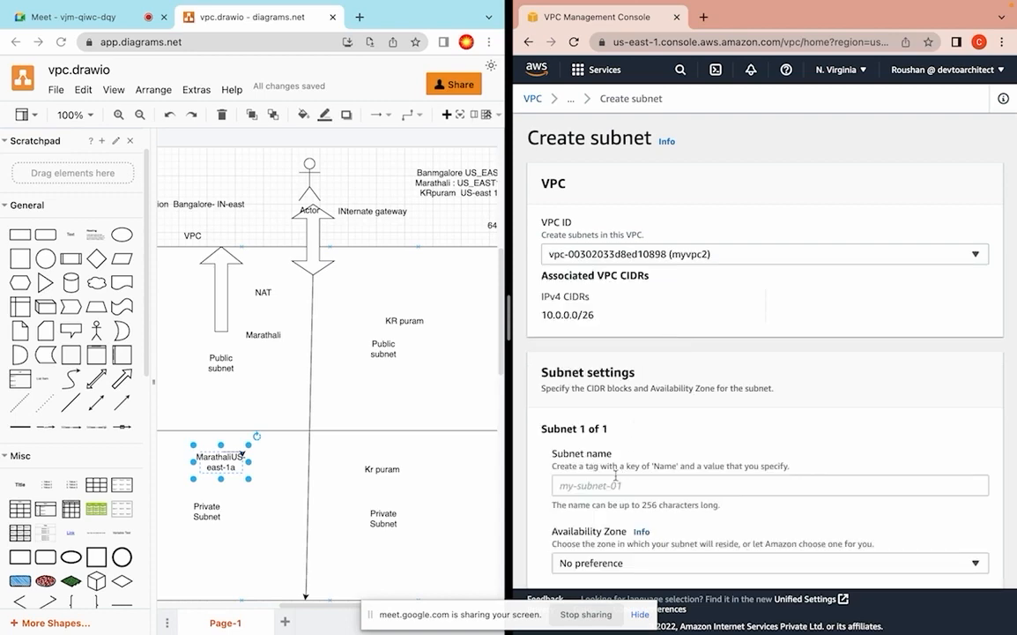
# Step: Name the second subnet Subnetprv2 and set its availability zone to US East (N. Virginia) / us-east-1b
pyautogui.click(598, 487)
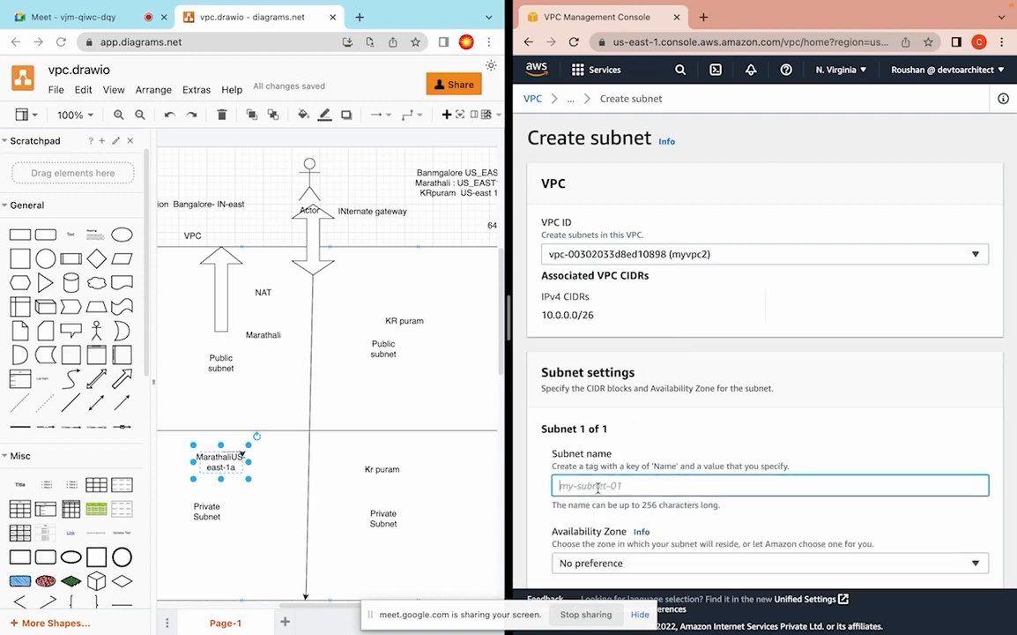
pyautogui.write('Pru')
pyautogui.press('BackSpace')
pyautogui.press('BackSpace')
pyautogui.press('BackSpace')
pyautogui.write('Subnetprv')
pyautogui.click(703, 564)
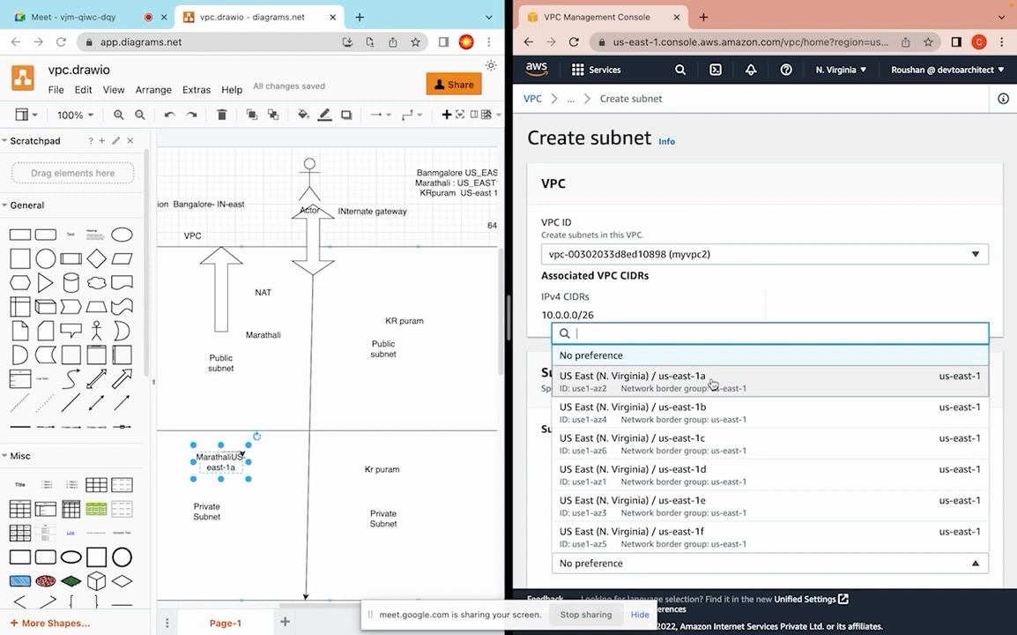
pyautogui.click(712, 419)
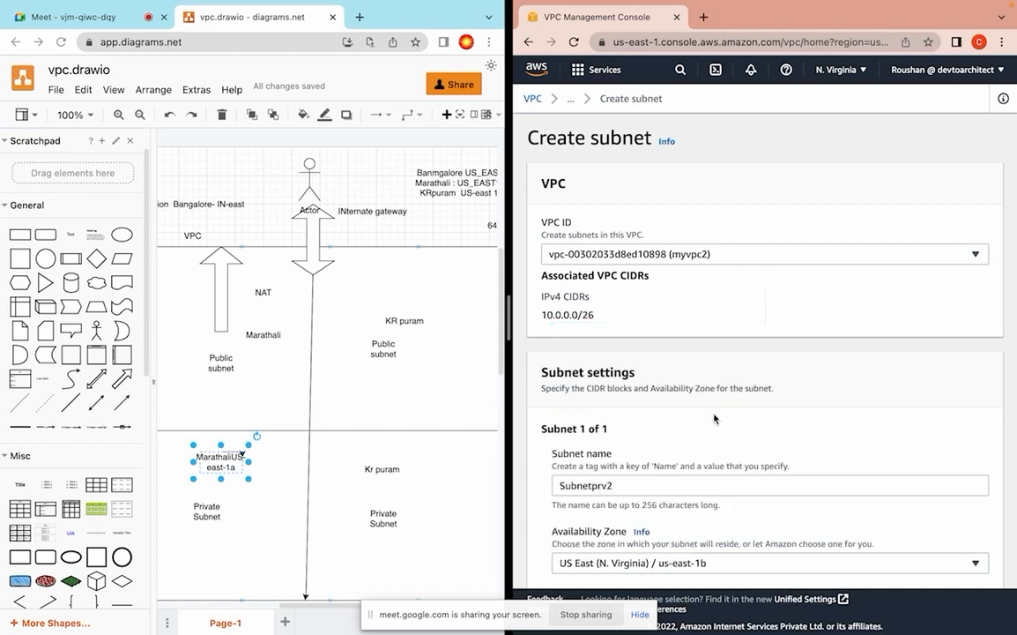
# Step: Set the IPv4 CIDR block of Subnetprv2 to 10.0.0.16/28, check its tags, and create the subnet
pyautogui.scroll(-3, 722, 436)
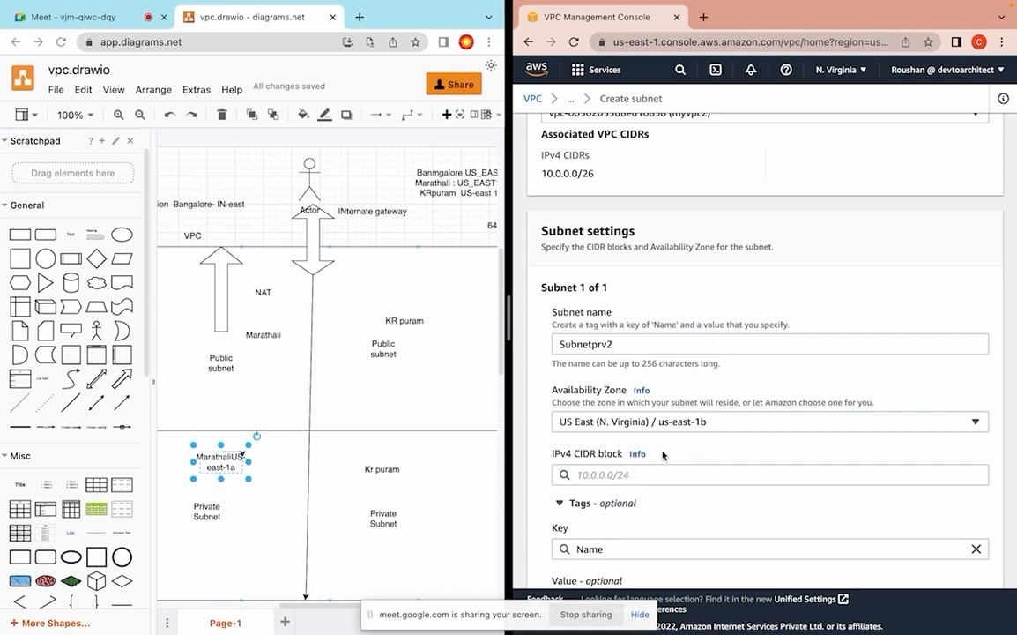
pyautogui.click(588, 475)
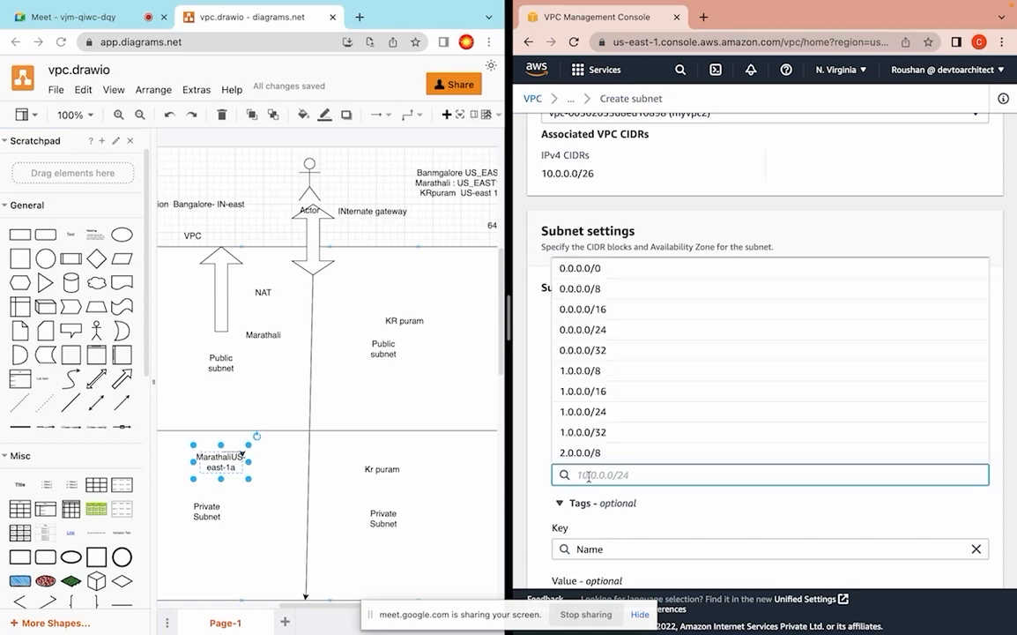
pyautogui.write('10.0')
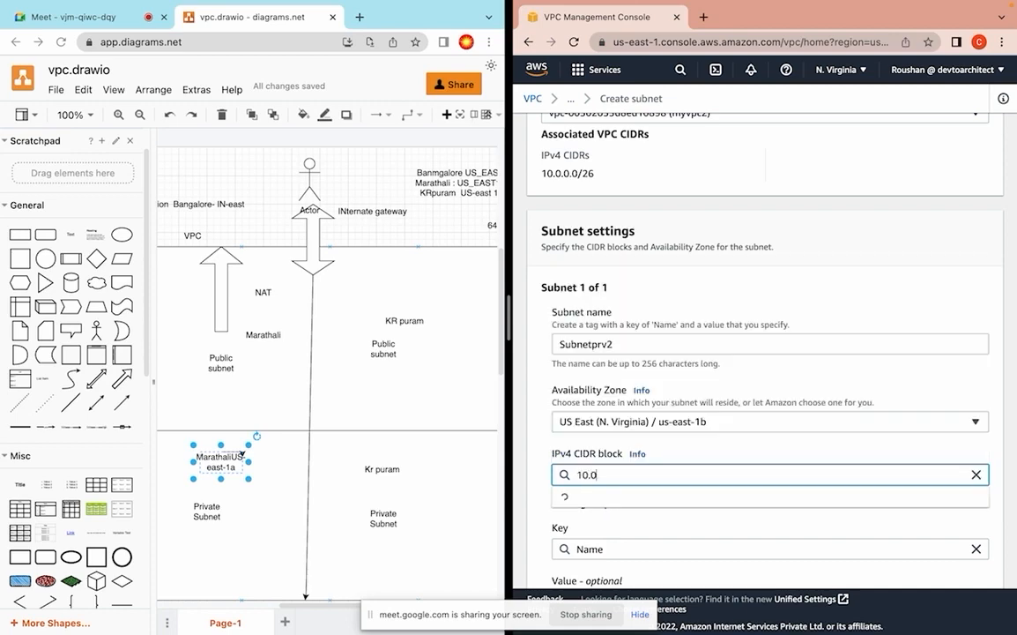
pyautogui.write('.0.')
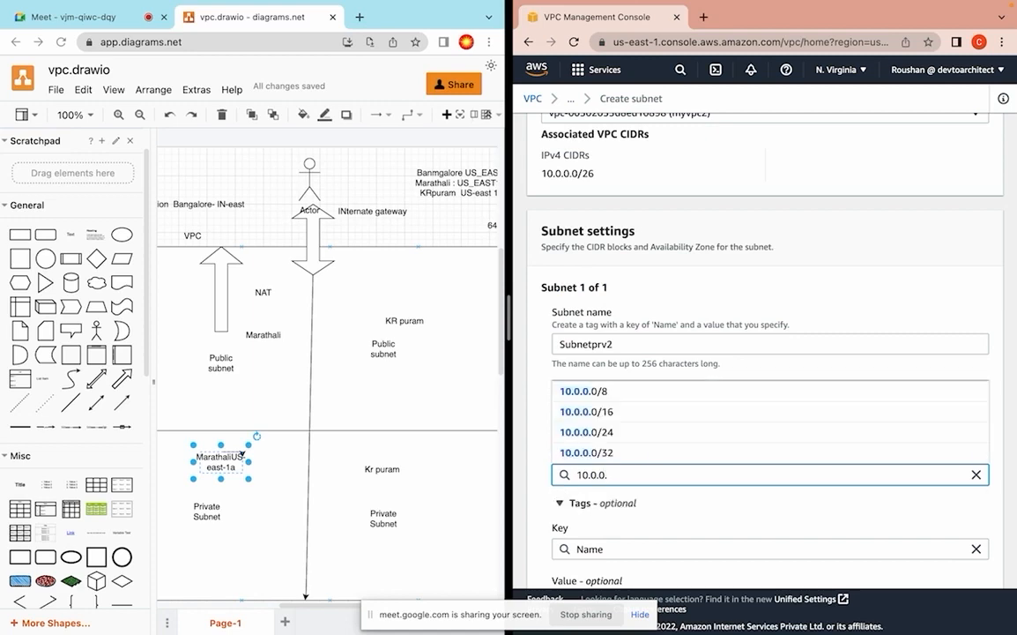
pyautogui.write('16')
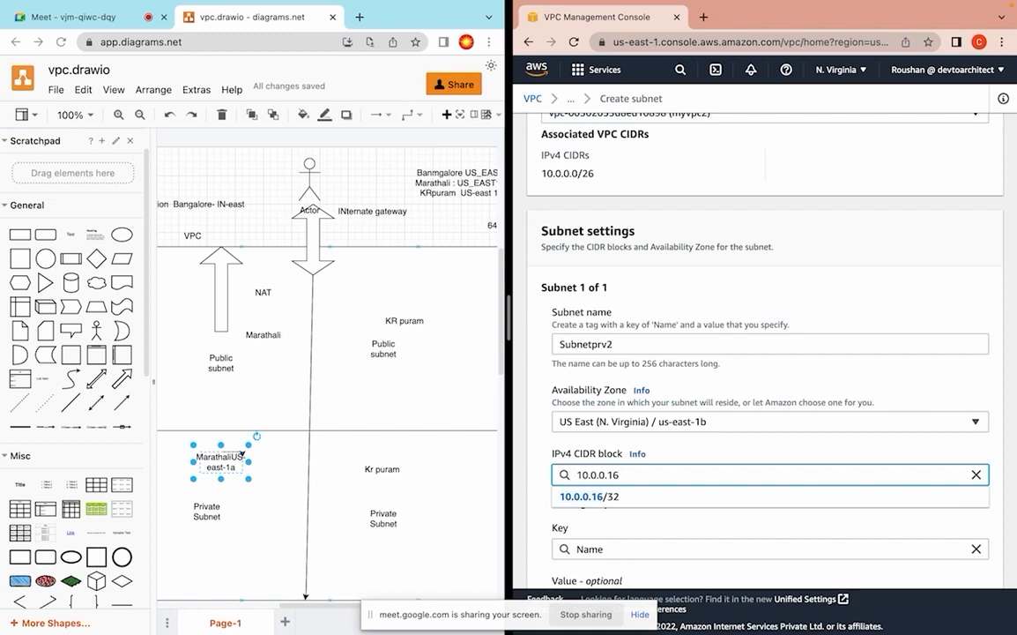
pyautogui.write('/')
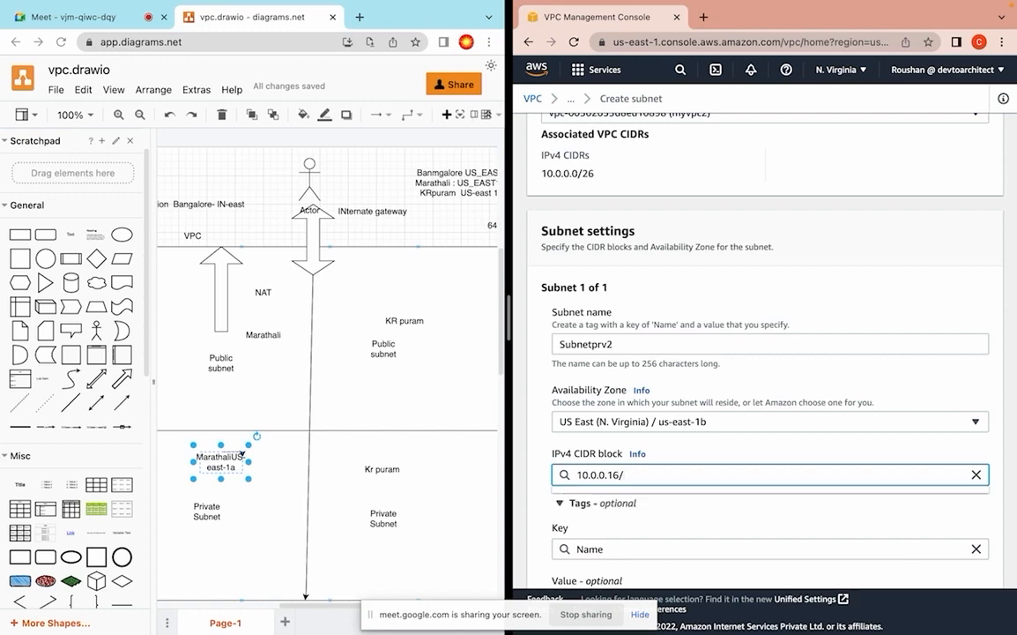
pyautogui.write('28')
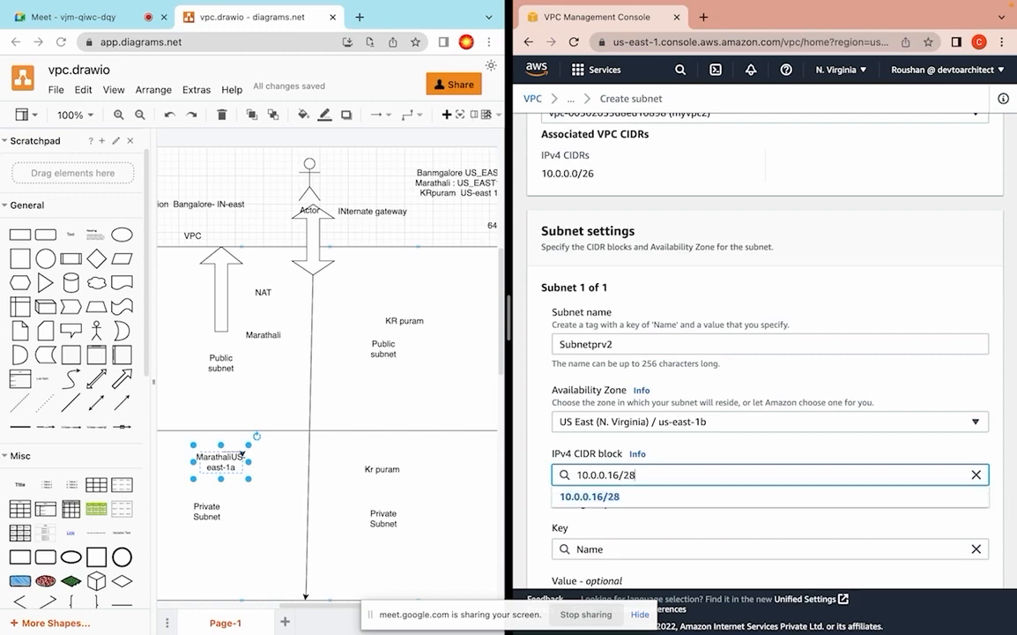
pyautogui.click(600, 496)
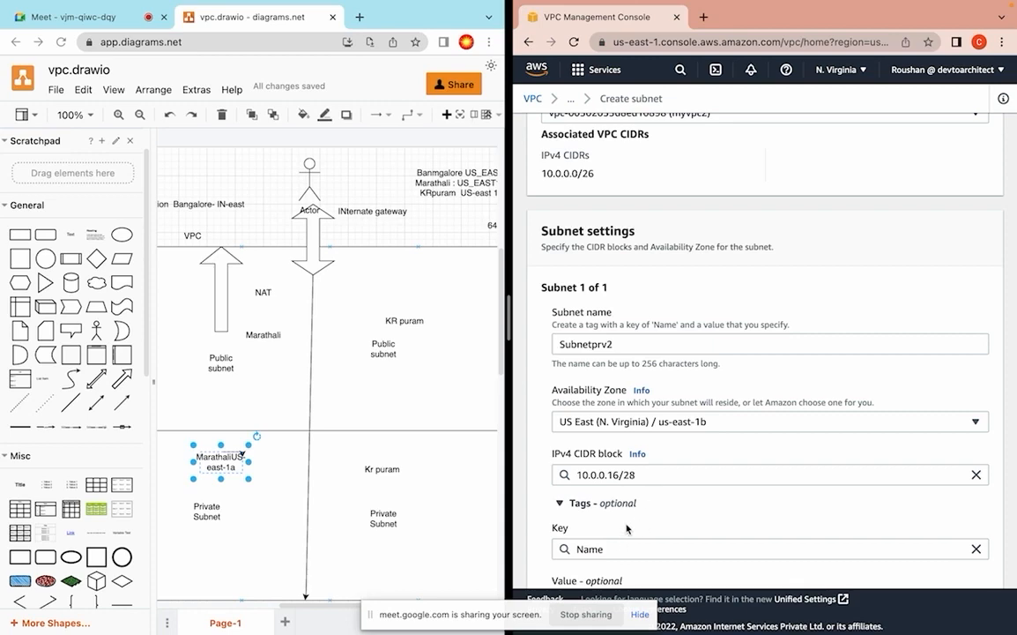
pyautogui.scroll(-4, 627, 528)
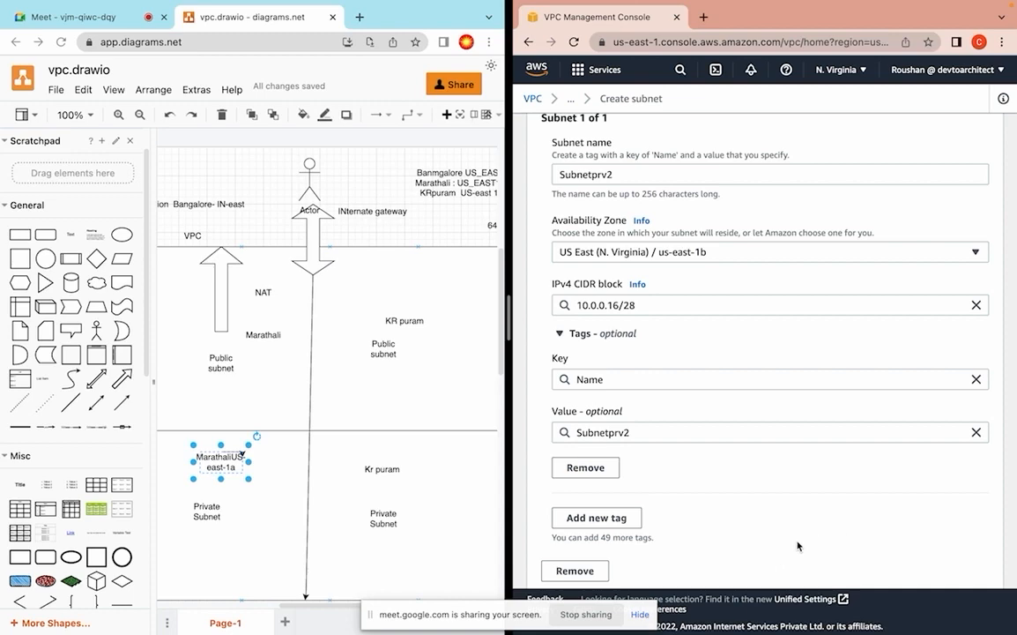
pyautogui.scroll(-2, 798, 547)
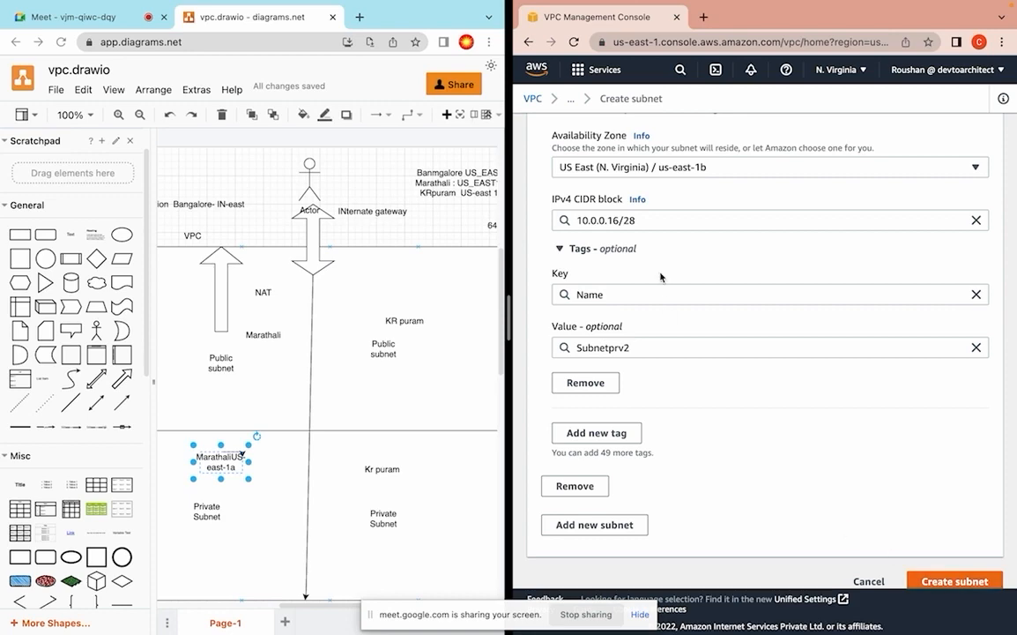
pyautogui.click(952, 582)
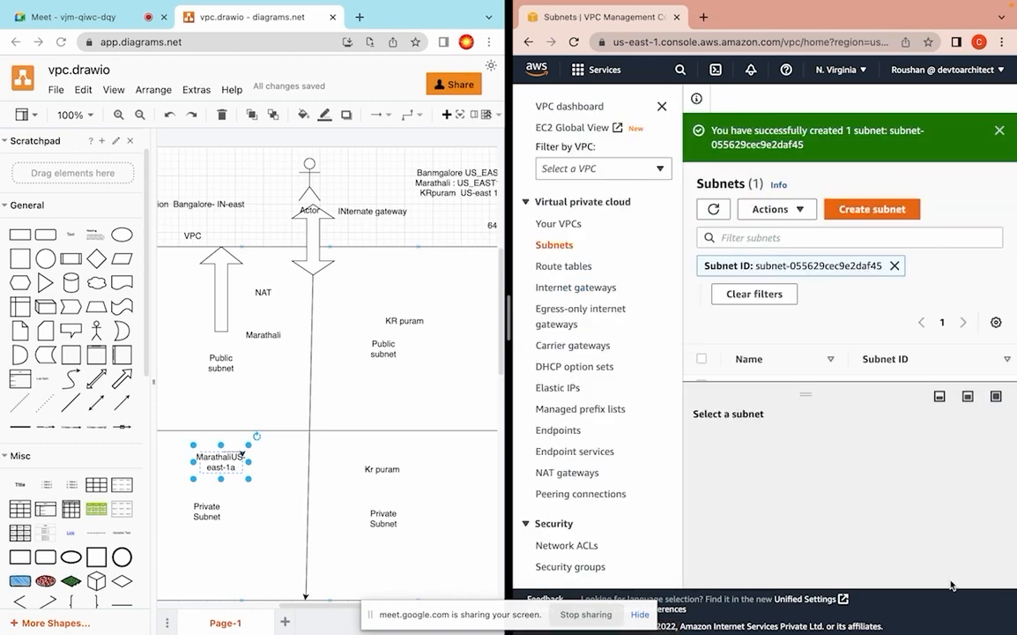
# Step: Start creating a third subnet and choose myvpc2 as its VPC
pyautogui.click(872, 213)
pyautogui.click(617, 253)
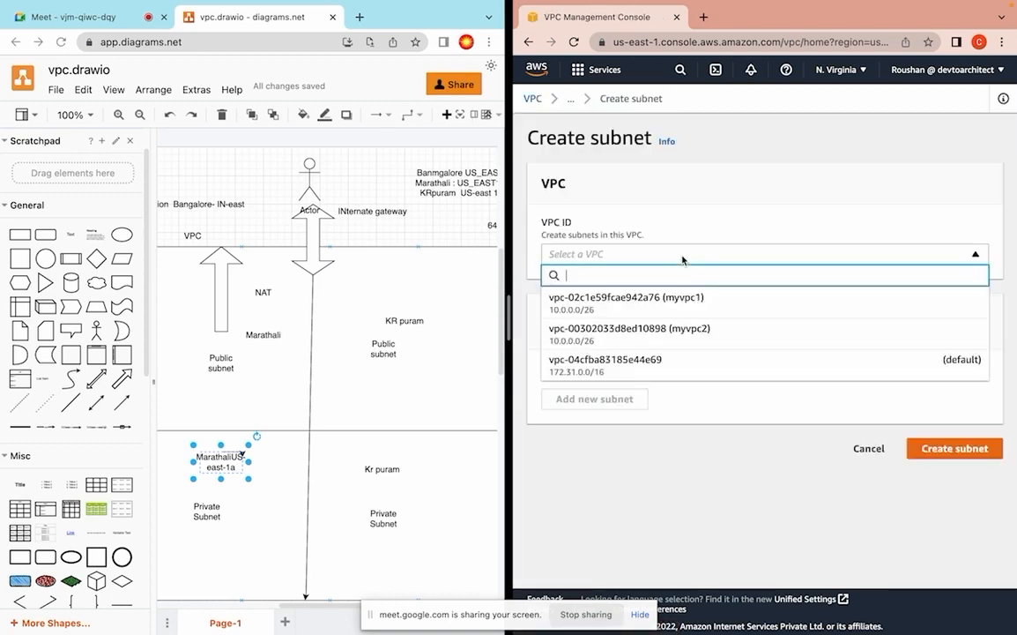
pyautogui.click(661, 333)
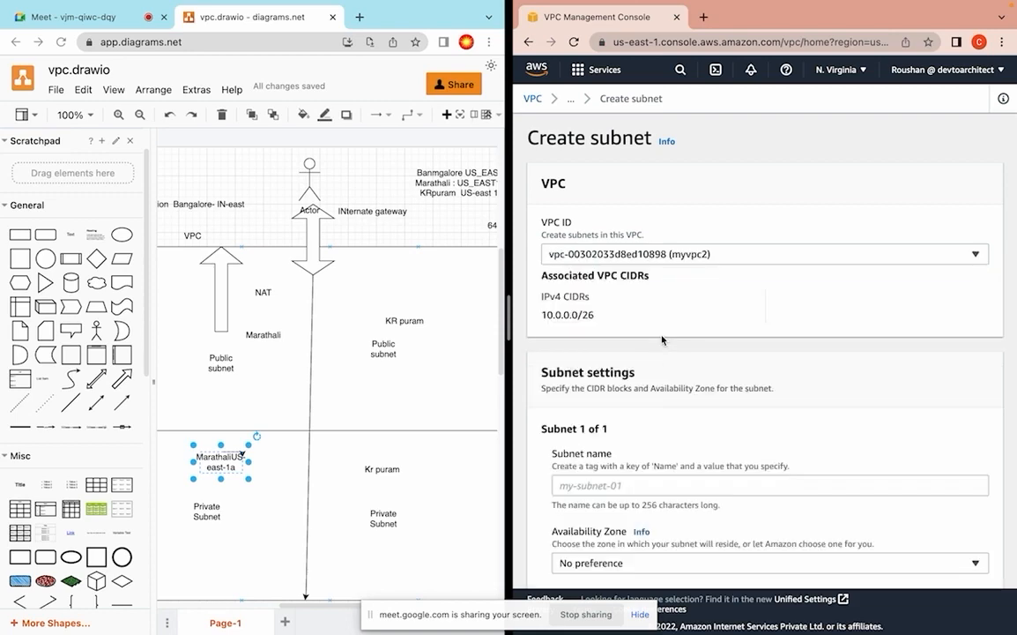
# Step: Name the third subnet SubnetPbl1
pyautogui.click(590, 485)
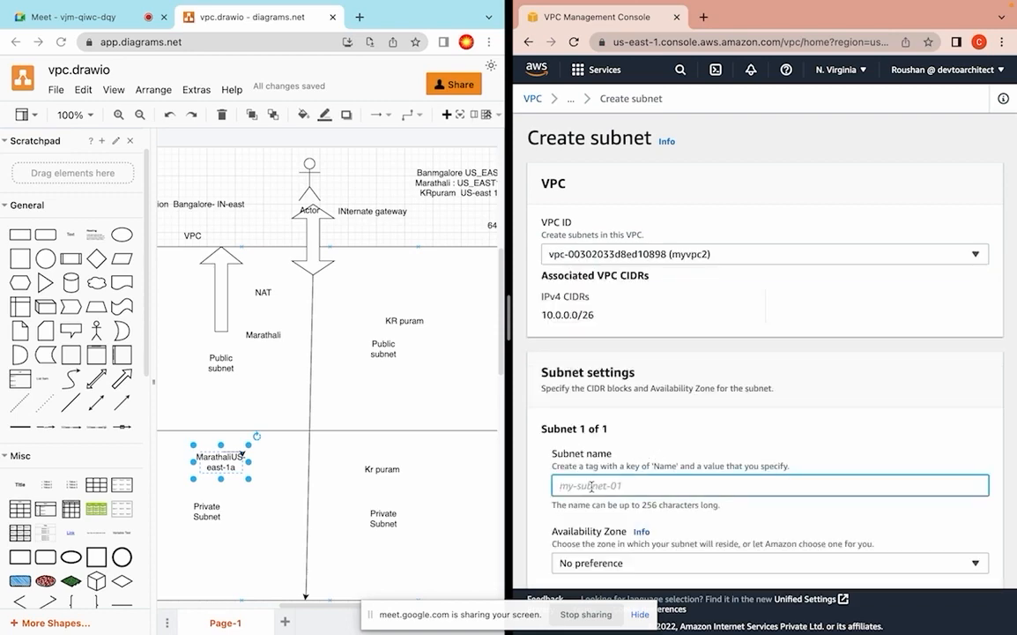
pyautogui.write('Sub')
pyautogui.write('net')
pyautogui.write('Public')
pyautogui.write('bl')
pyautogui.write('1')
pyautogui.click(852, 442)
pyautogui.scroll(-1, 854, 443)
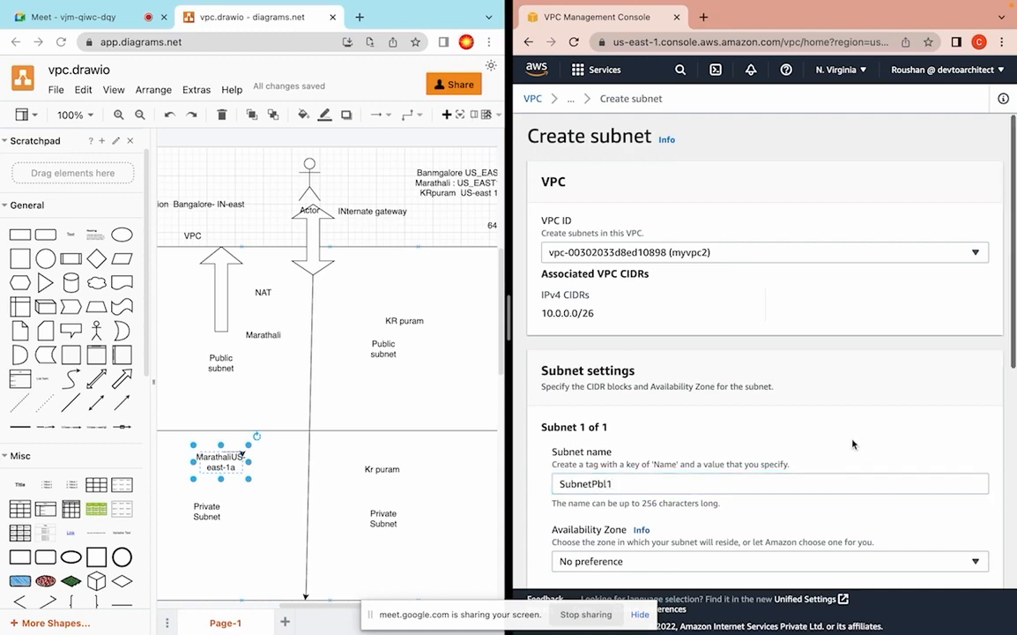
# Step: Enter 10.0.0.0.32/28 as the IPv4 CIDR block of SubnetPbl1
pyautogui.scroll(-3, 851, 443)
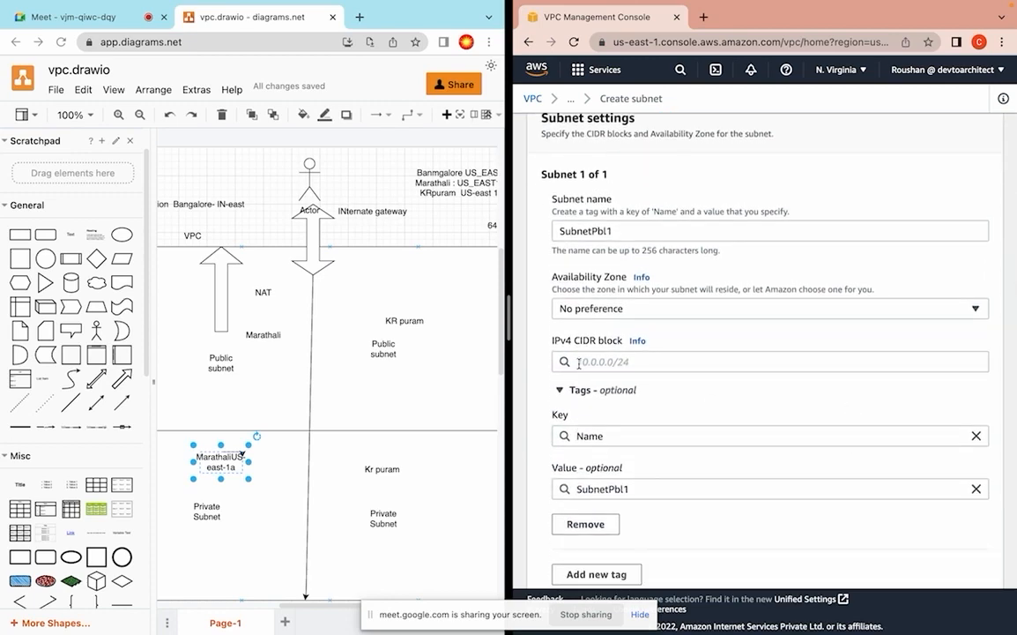
pyautogui.click(578, 363)
pyautogui.write('10.0')
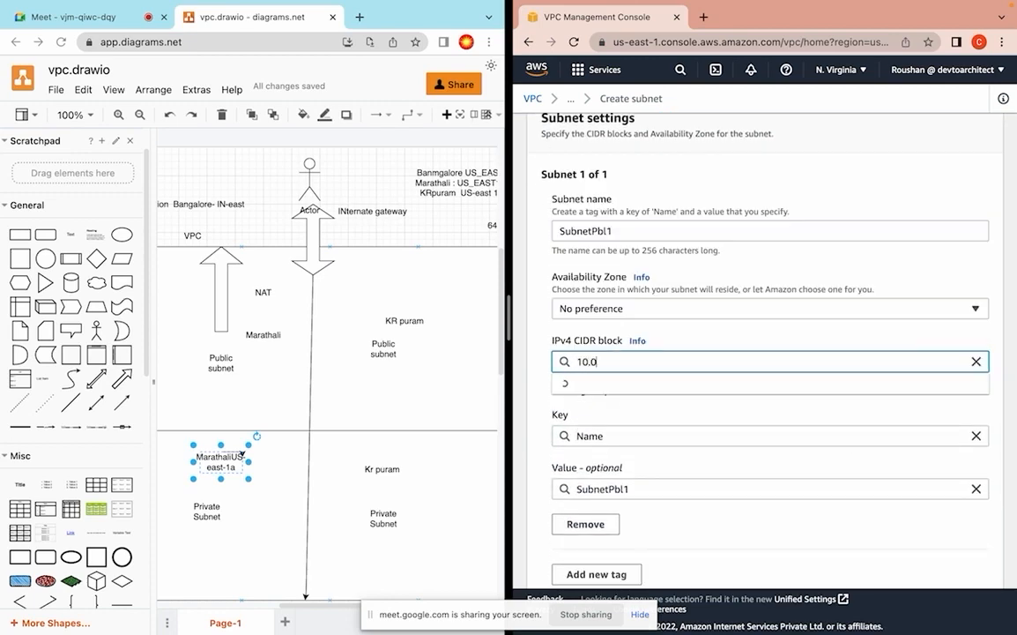
pyautogui.write('.0.0')
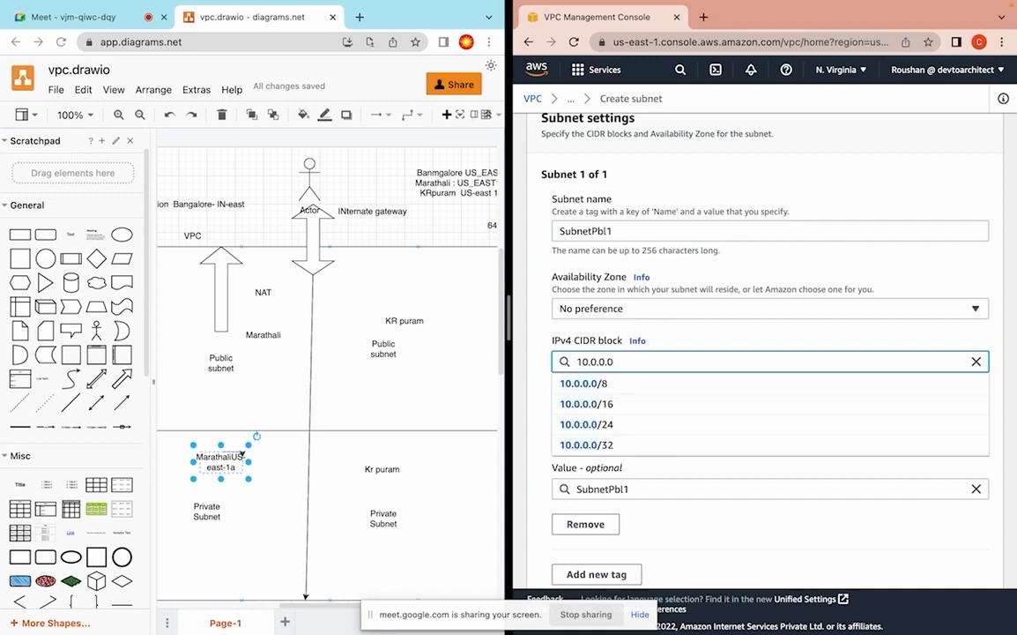
pyautogui.write('.32')
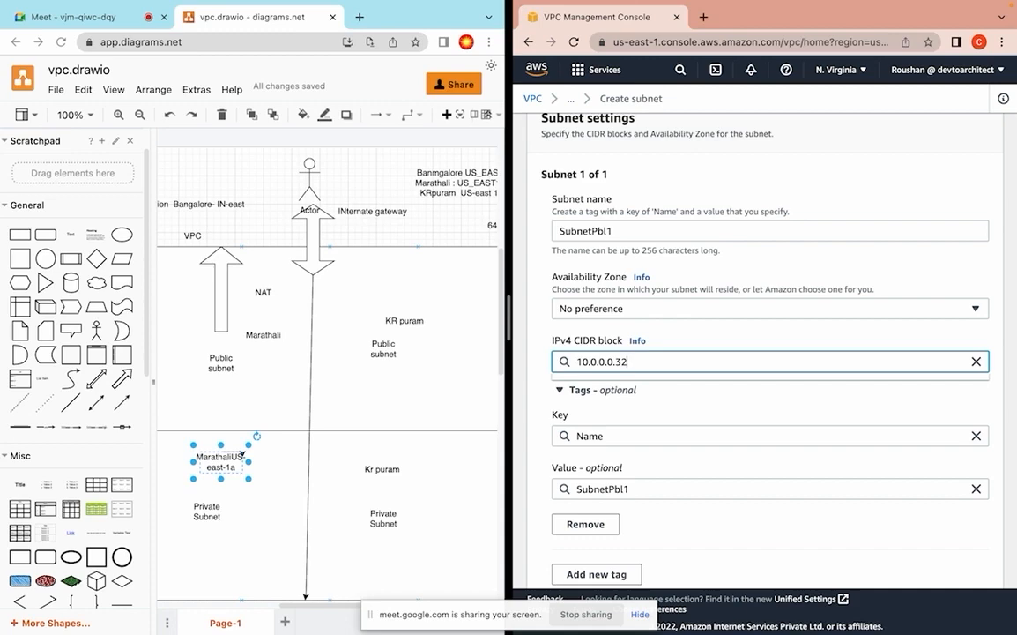
pyautogui.write('/28')
pyautogui.click(763, 538)
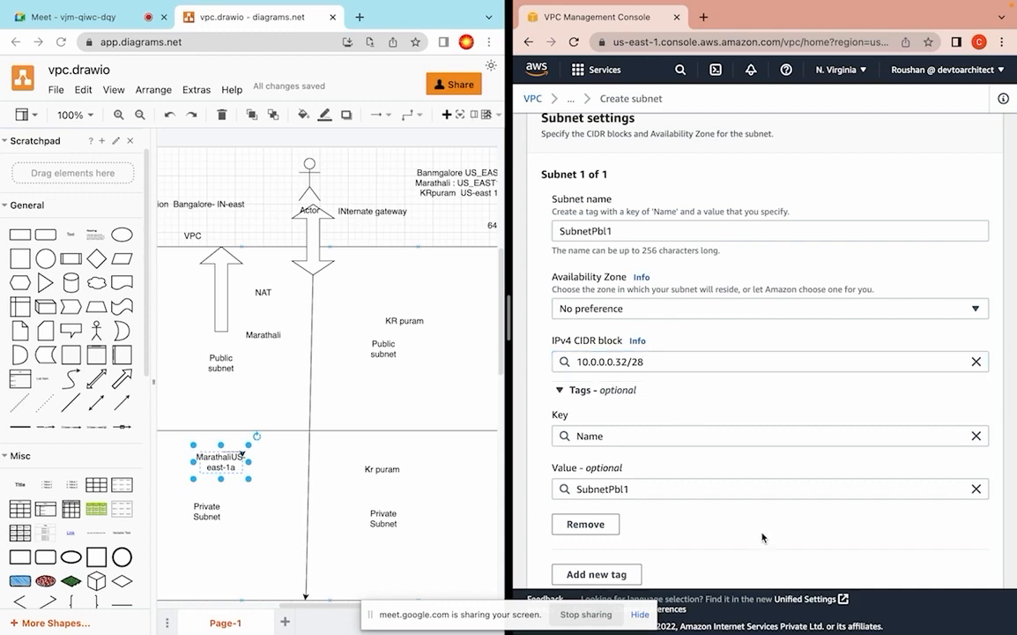
# Step: Set the availability zone of SubnetPbl1 to US East (N. Virginia) / us-east-1a and try to create the subnet
pyautogui.click(727, 308)
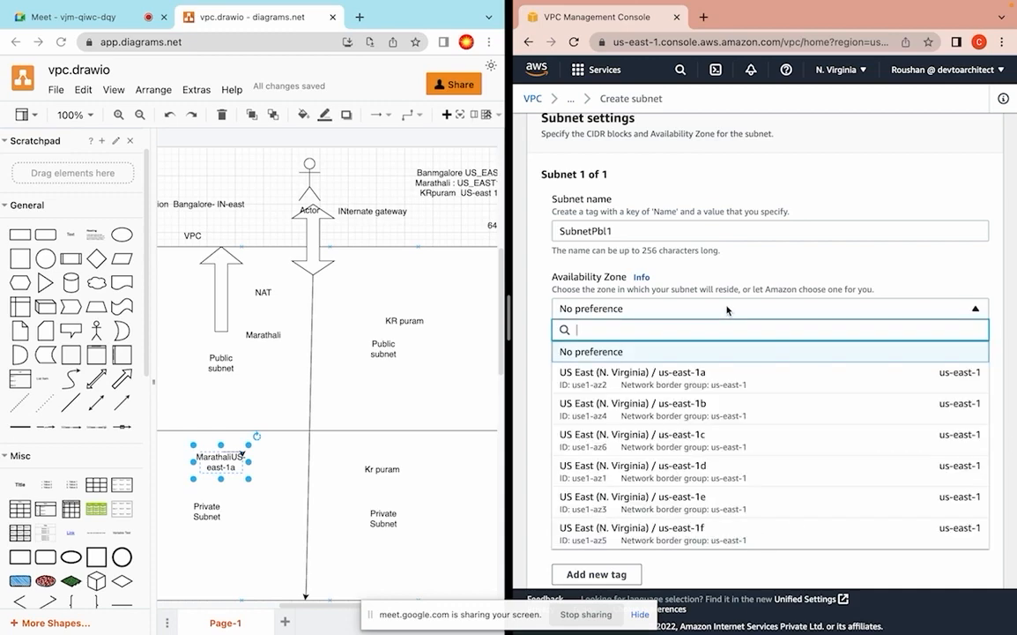
pyautogui.click(705, 381)
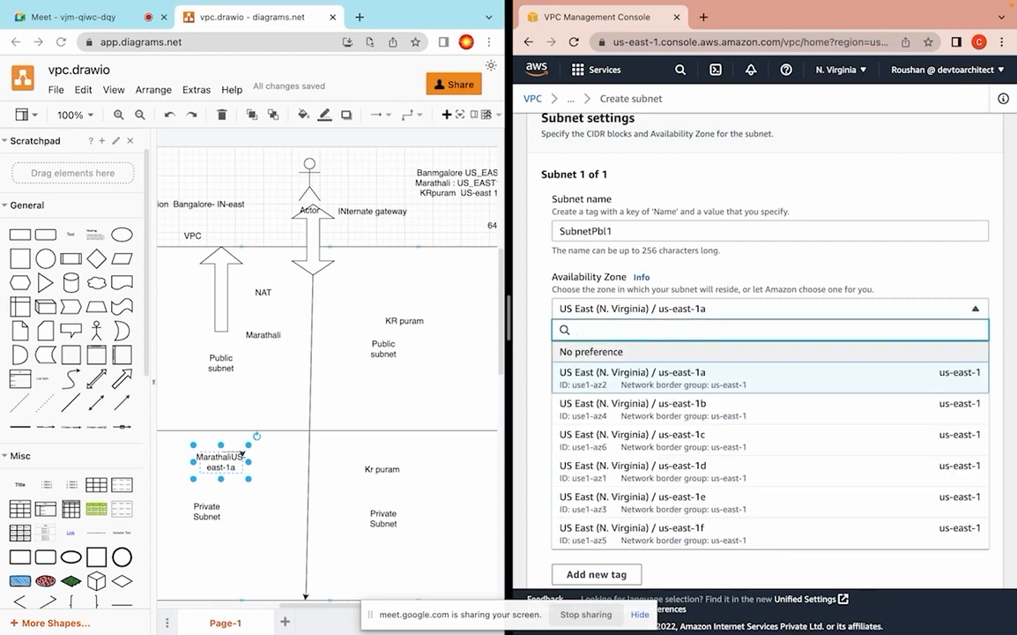
pyautogui.click(688, 380)
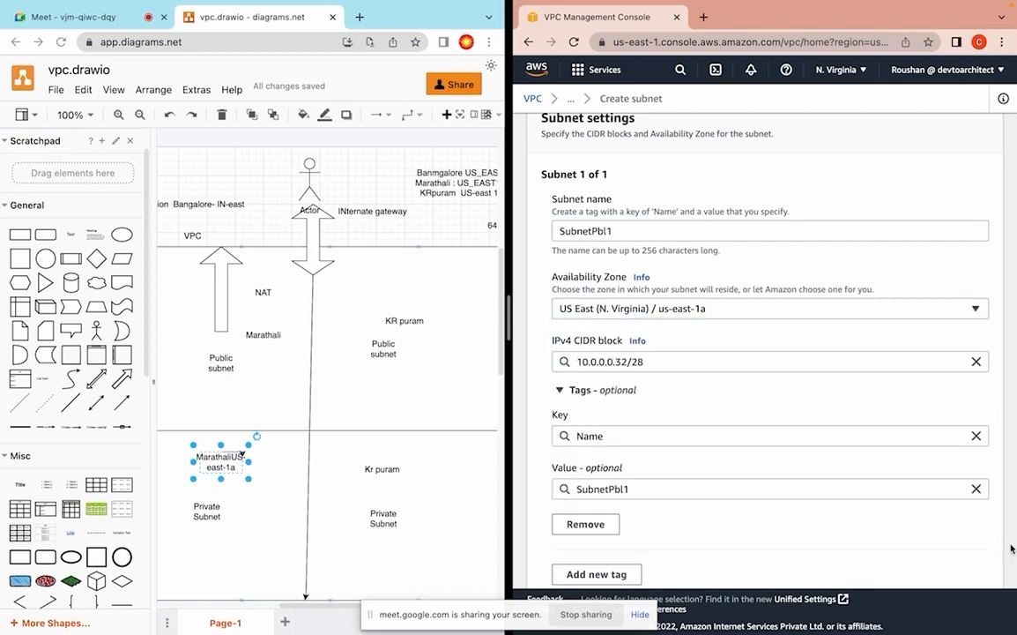
pyautogui.scroll(-4, 765, 352)
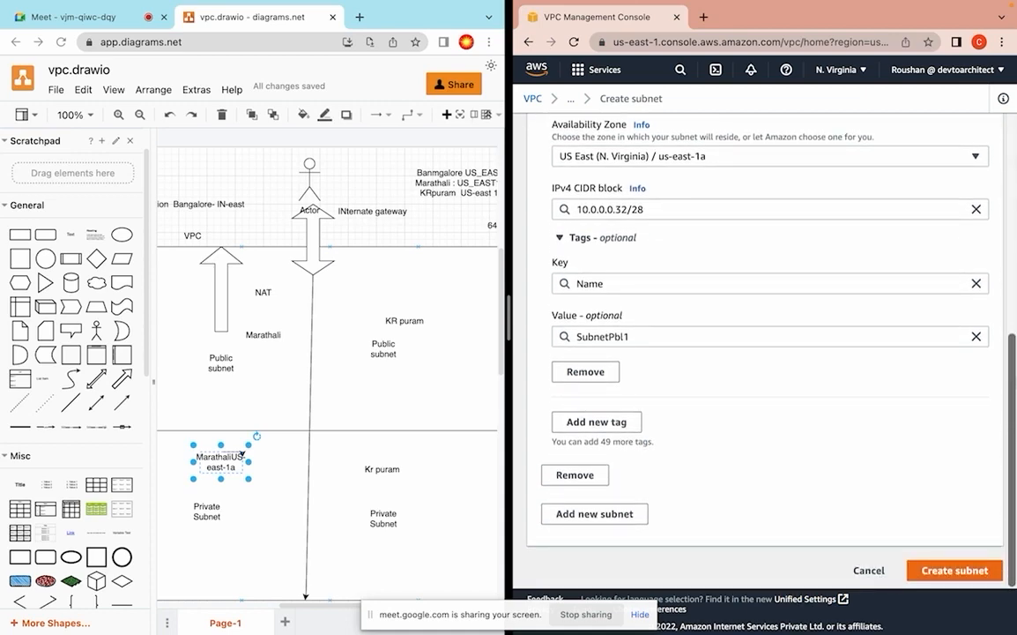
pyautogui.click(958, 571)
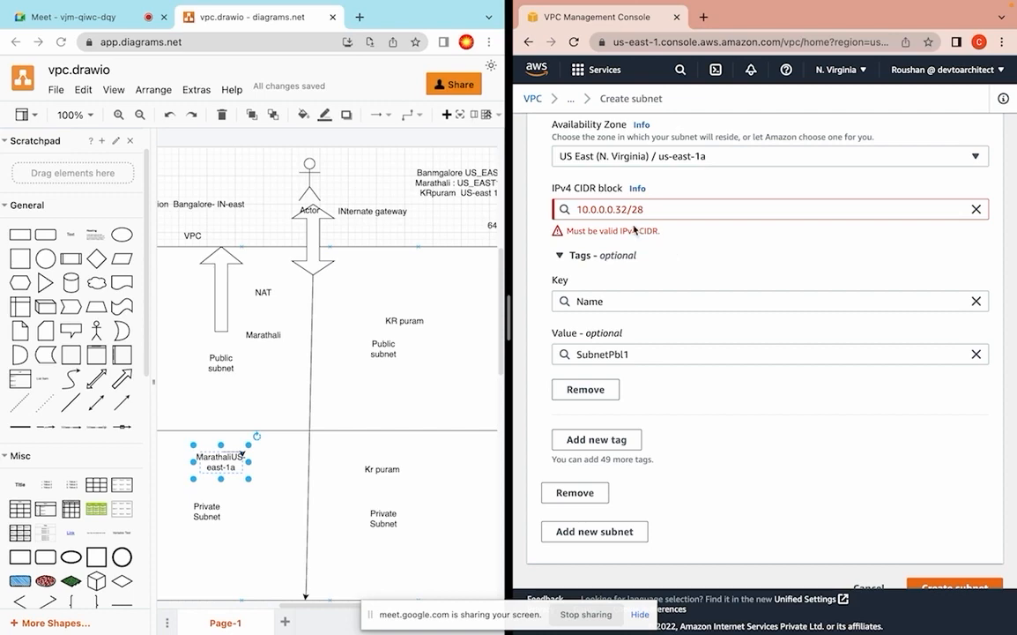
# Step: Correct the IPv4 CIDR block of SubnetPbl1 to 10.0.0.32/28 and create the subnet
pyautogui.click(614, 211)
pyautogui.press('BackSpace')
pyautogui.press('BackSpace')
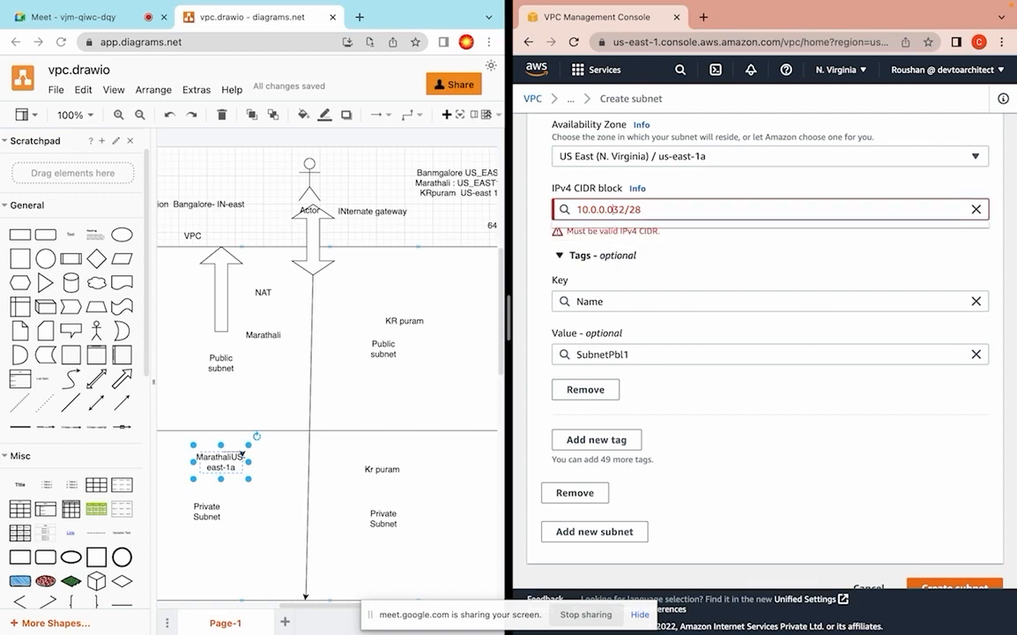
pyautogui.click(951, 587)
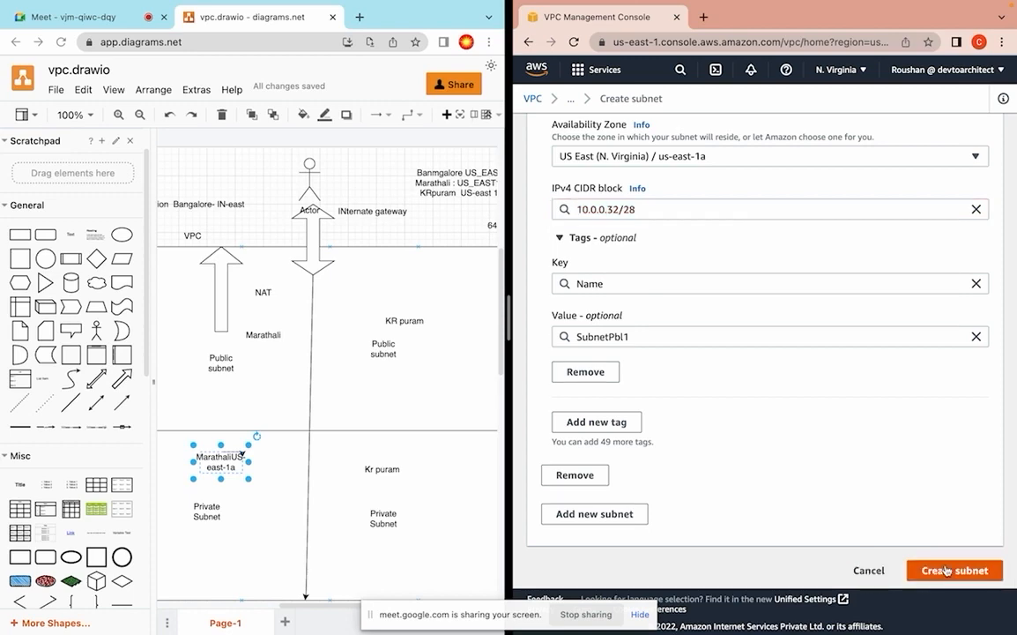
pyautogui.click(948, 571)
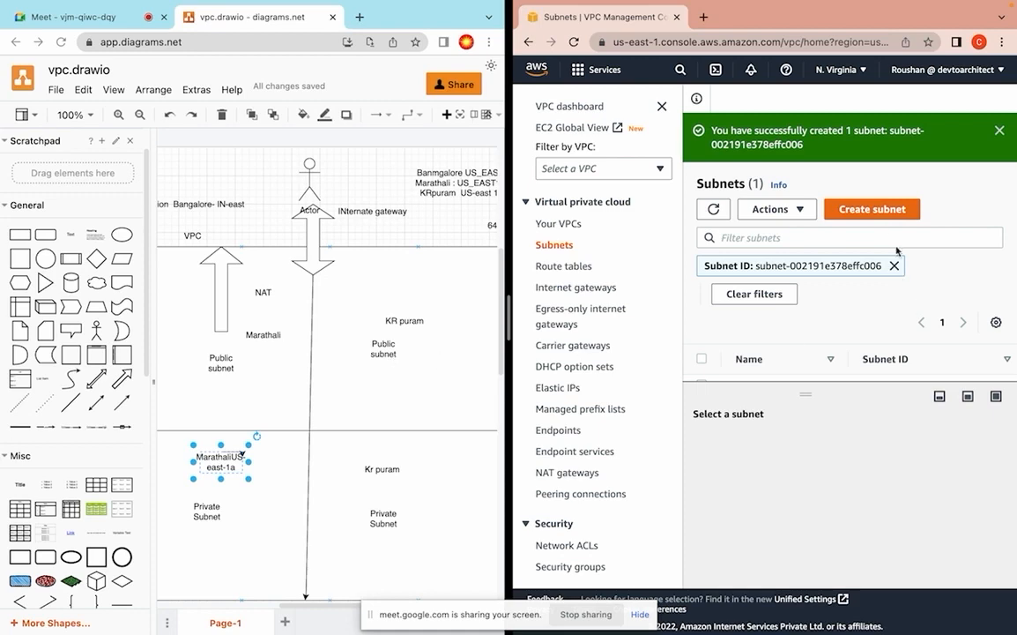
# Step: Start creating a fourth subnet in myvpc2 and name it subnetpbl2
pyautogui.click(871, 209)
pyautogui.click(617, 256)
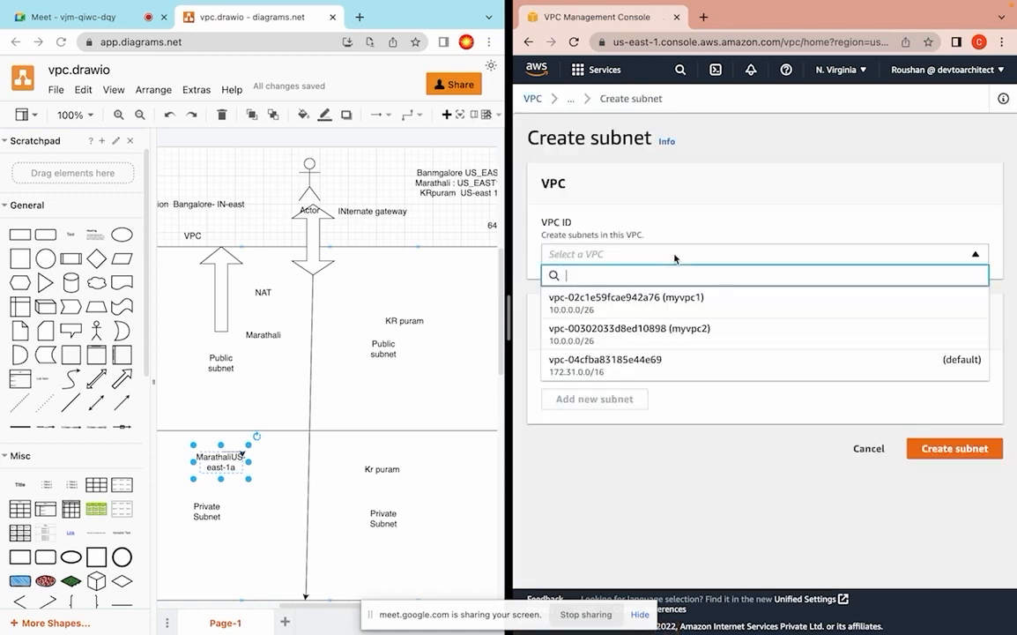
pyautogui.click(577, 329)
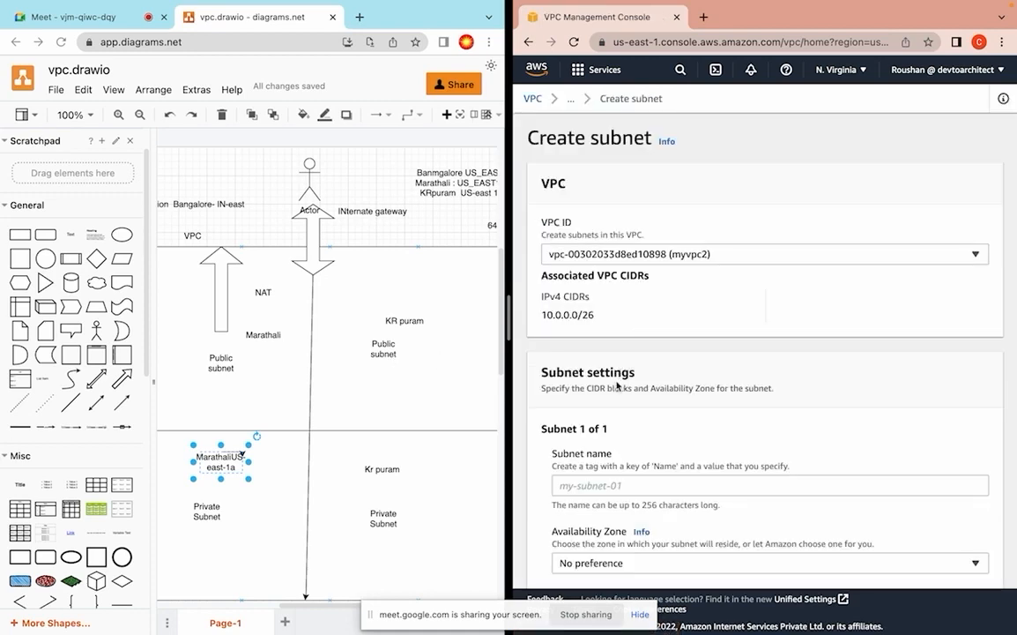
pyautogui.click(585, 485)
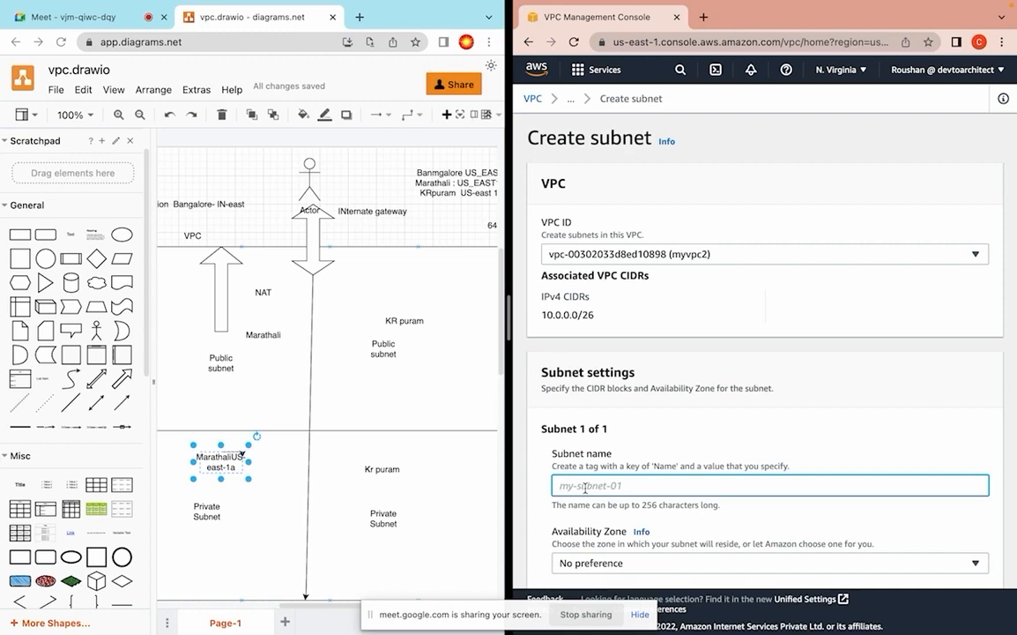
pyautogui.write('subnetpbl2')
pyautogui.click(792, 422)
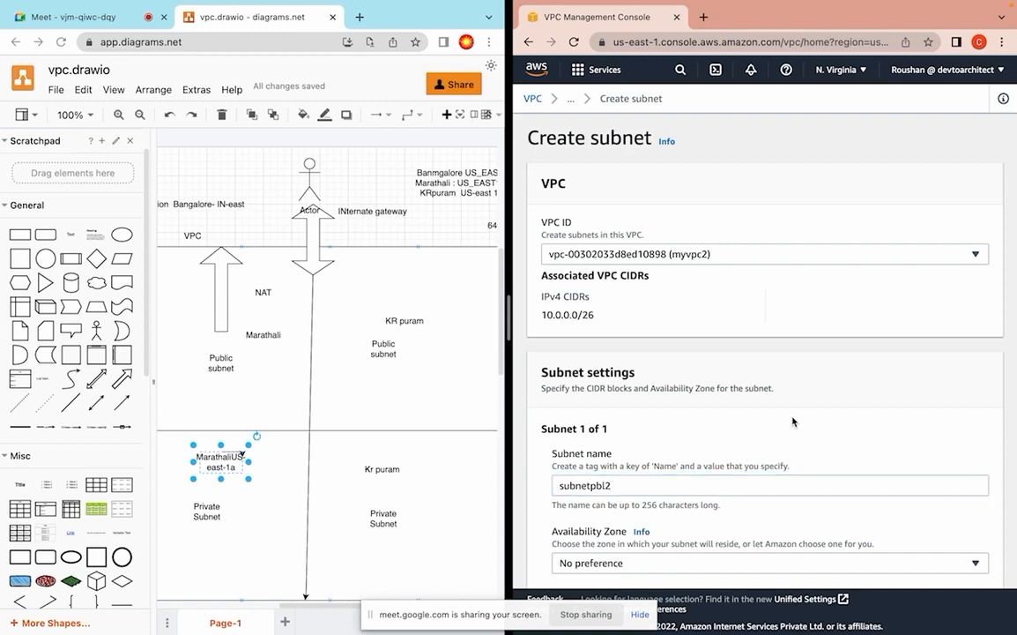
# Step: Set the availability zone of subnetpbl2 to US East (N. Virginia) / us-east-1b
pyautogui.scroll(-3, 790, 417)
pyautogui.click(627, 448)
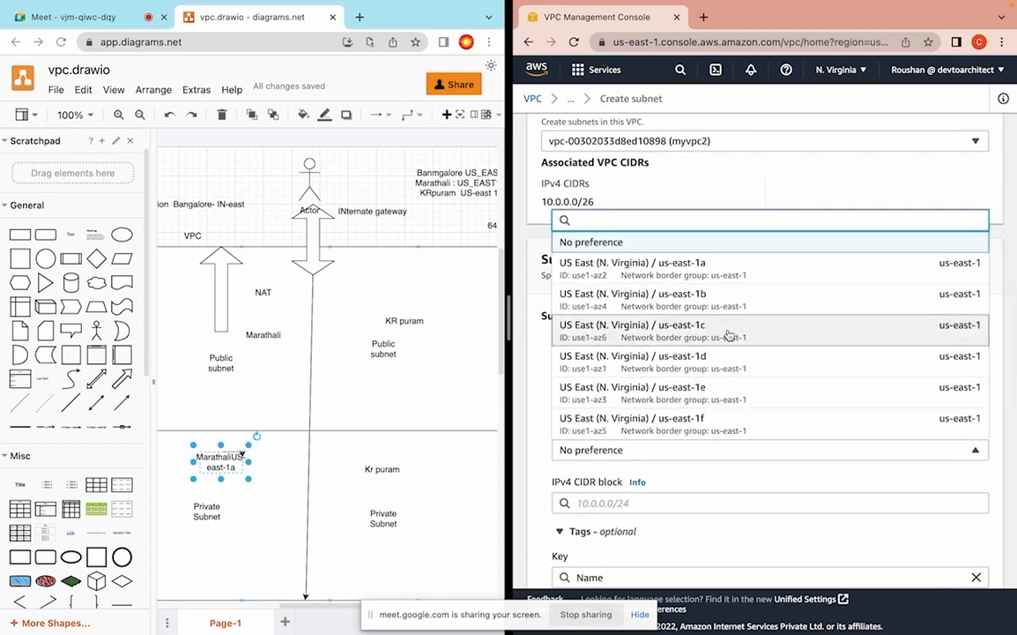
pyautogui.click(639, 294)
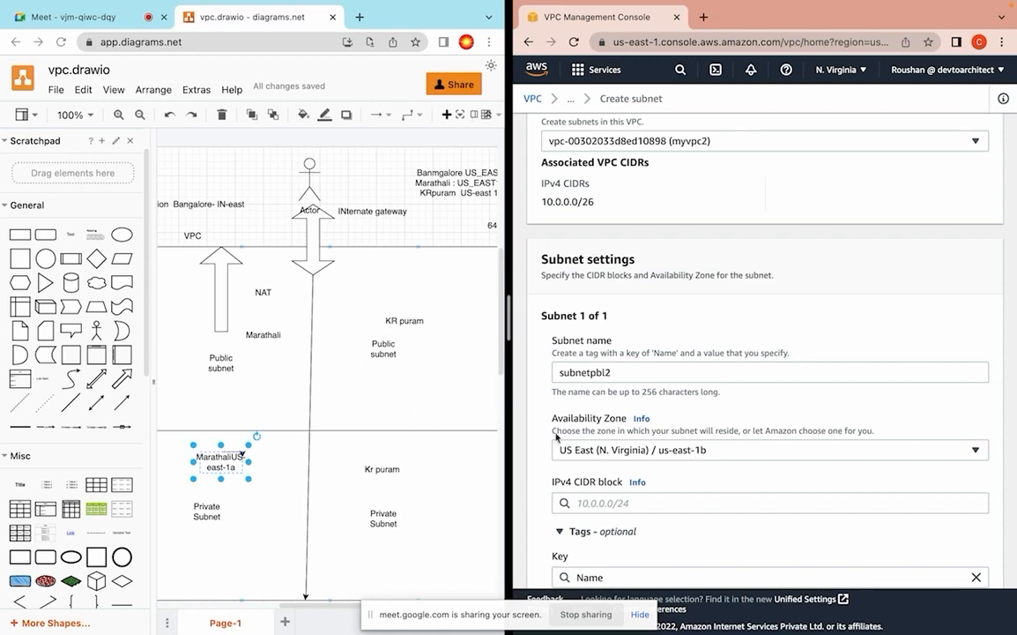
# Step: Set the IPv4 CIDR block of subnetpbl2 to 10.0.0.48/28, check its tags, and create the subnet
pyautogui.click(599, 502)
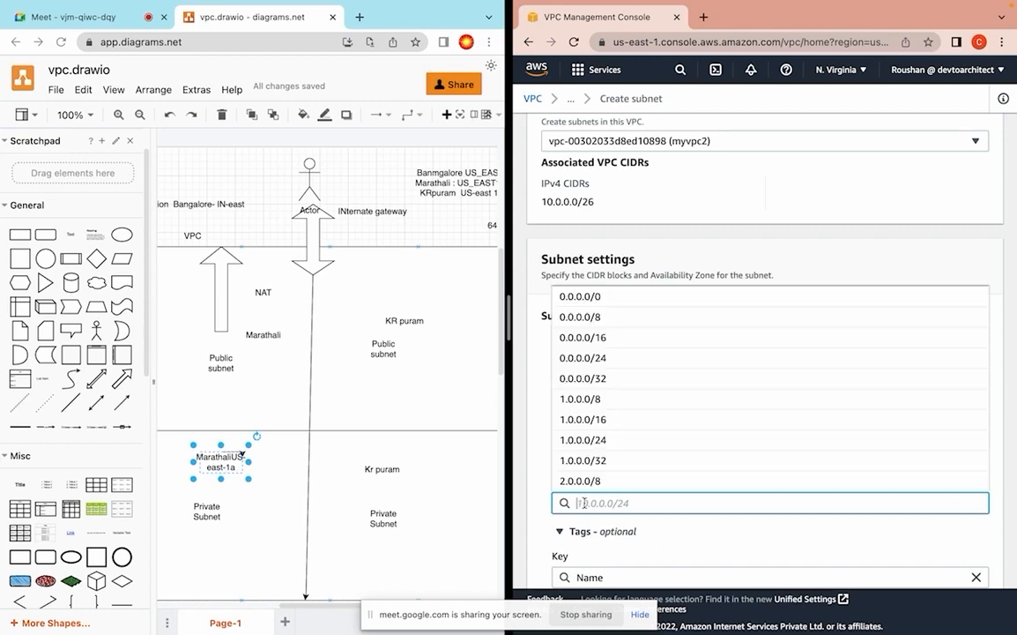
pyautogui.write('10.0.0')
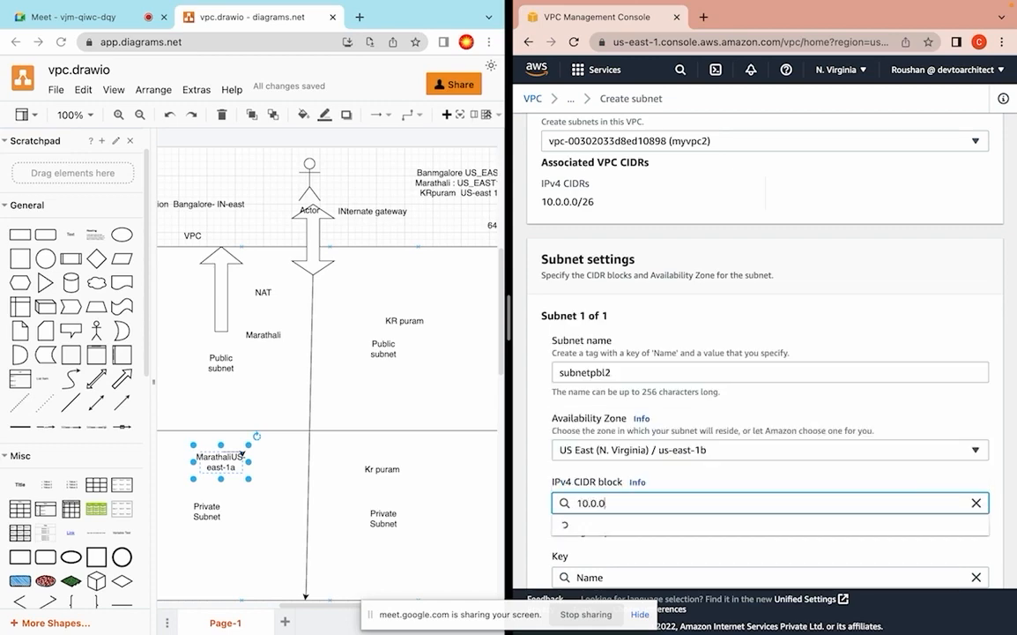
pyautogui.write('.')
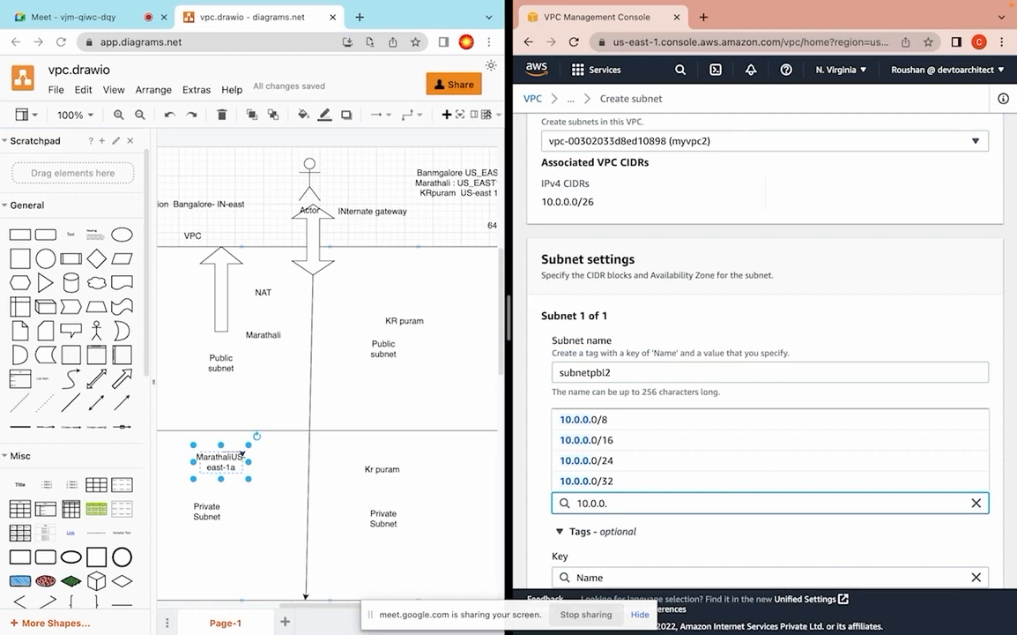
pyautogui.write('48')
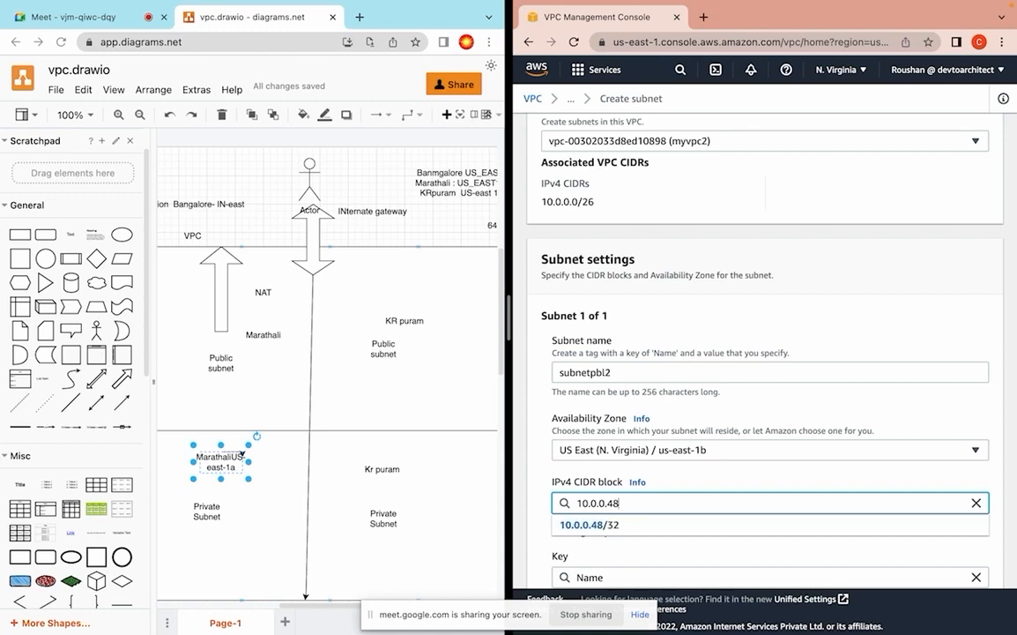
pyautogui.write('/28')
pyautogui.click(679, 560)
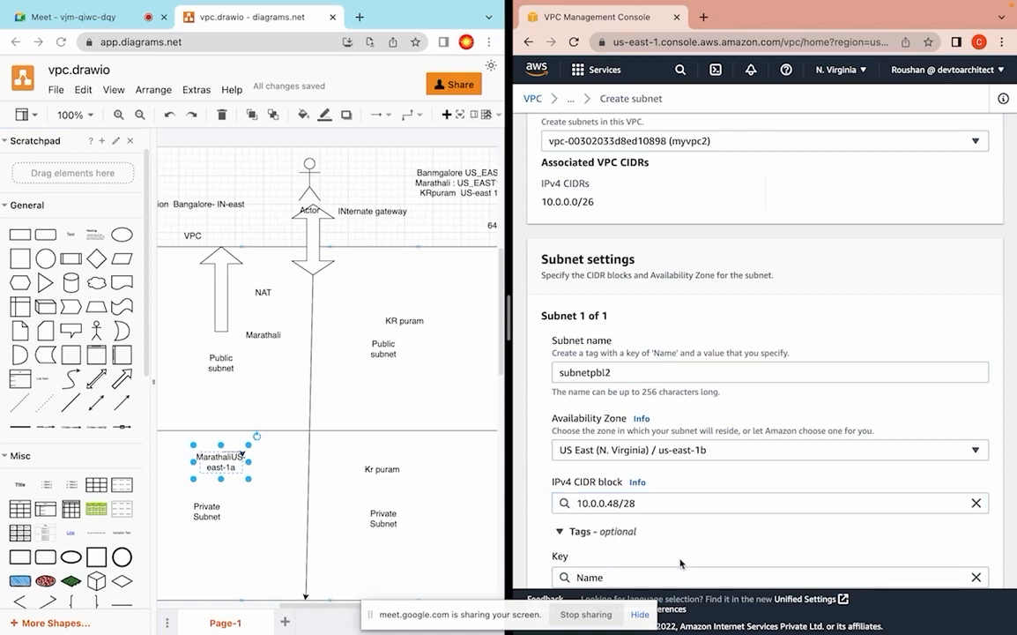
pyautogui.scroll(-2, 679, 561)
pyautogui.scroll(-1, 680, 562)
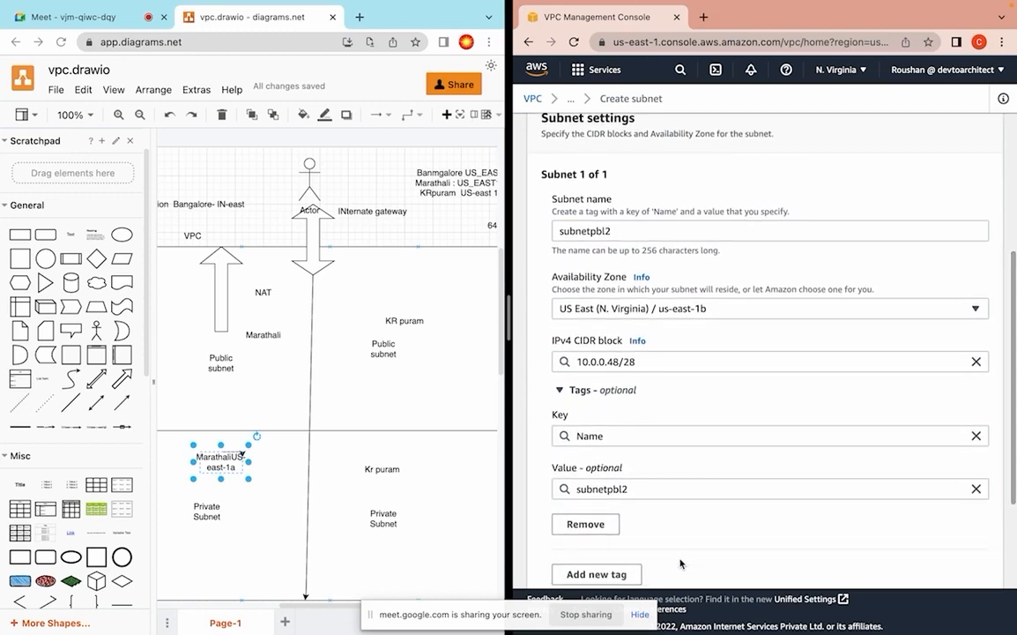
pyautogui.scroll(-1, 680, 562)
pyautogui.scroll(-2, 680, 562)
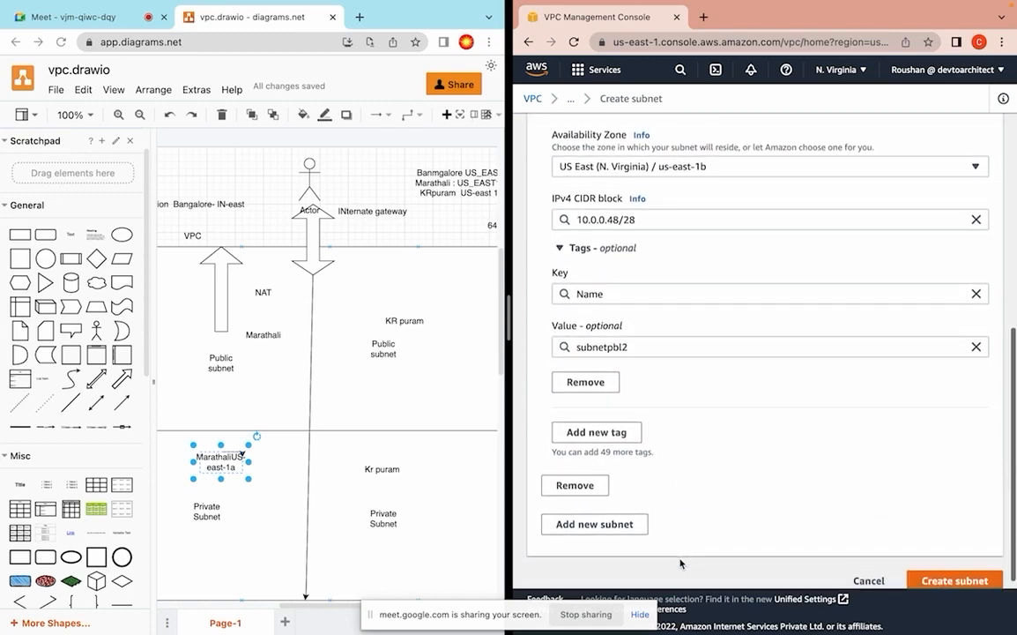
pyautogui.click(908, 575)
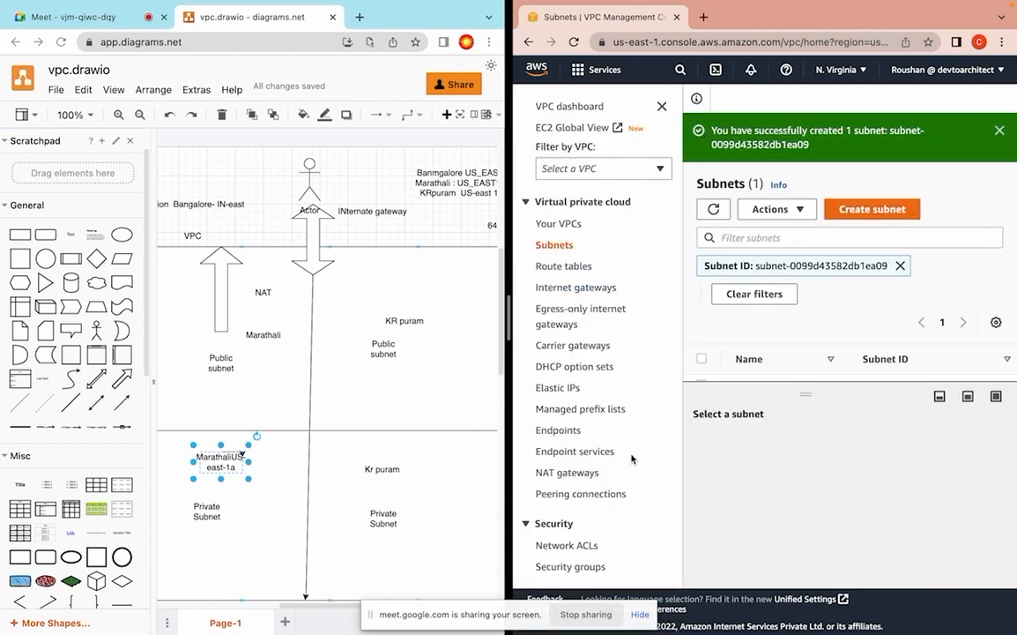
# Step: Open the list of VPCs and select myvpc2 to view its details
pyautogui.click(571, 226)
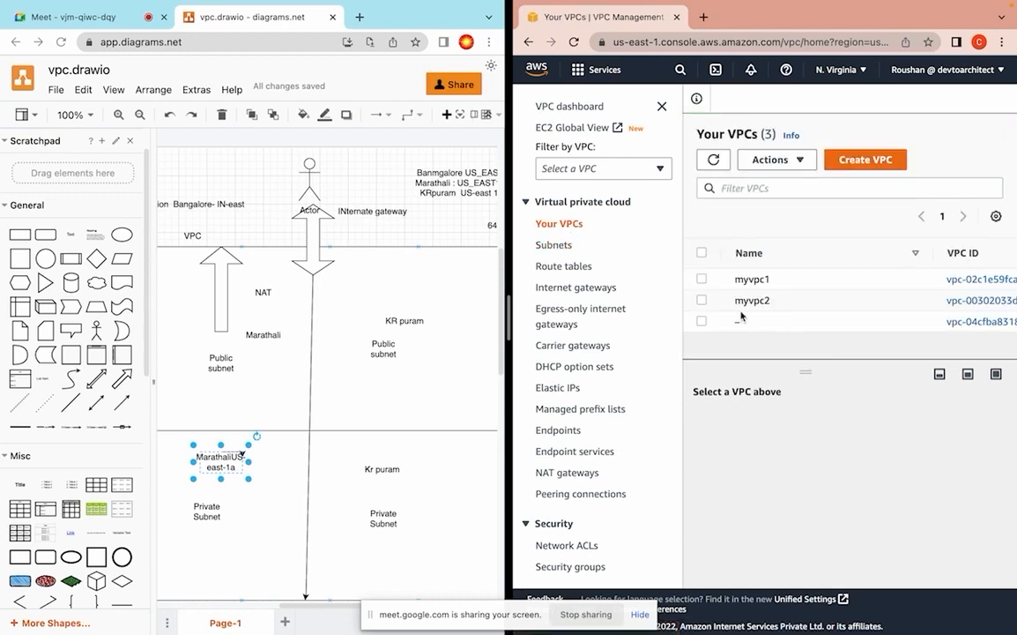
pyautogui.click(702, 301)
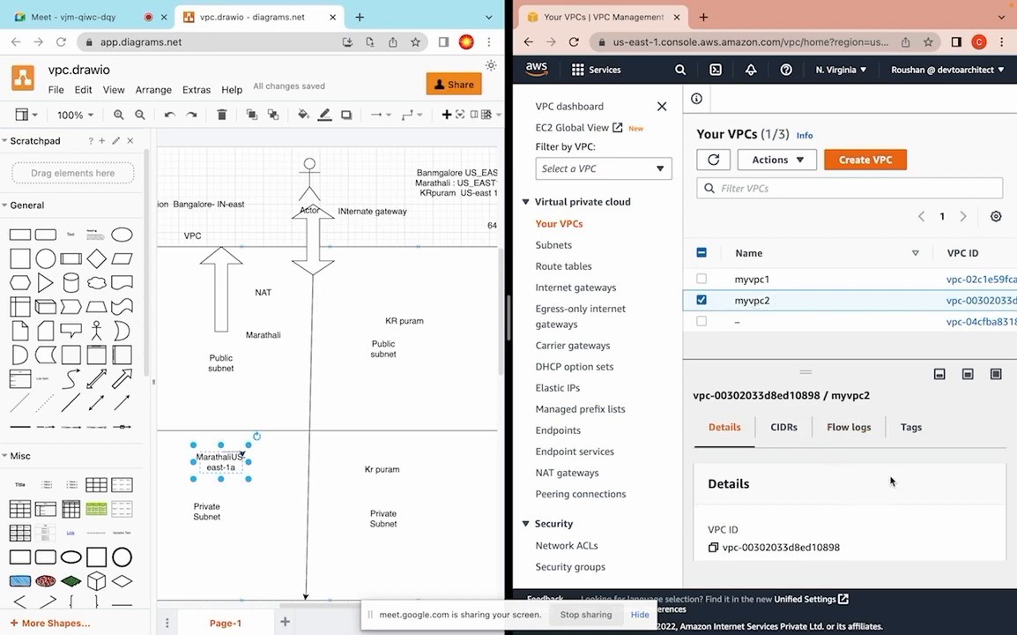
pyautogui.press('Down')
# Step: Open the full list of subnets and enlarge the browser pane and the table to show all rows
pyautogui.click(559, 250)
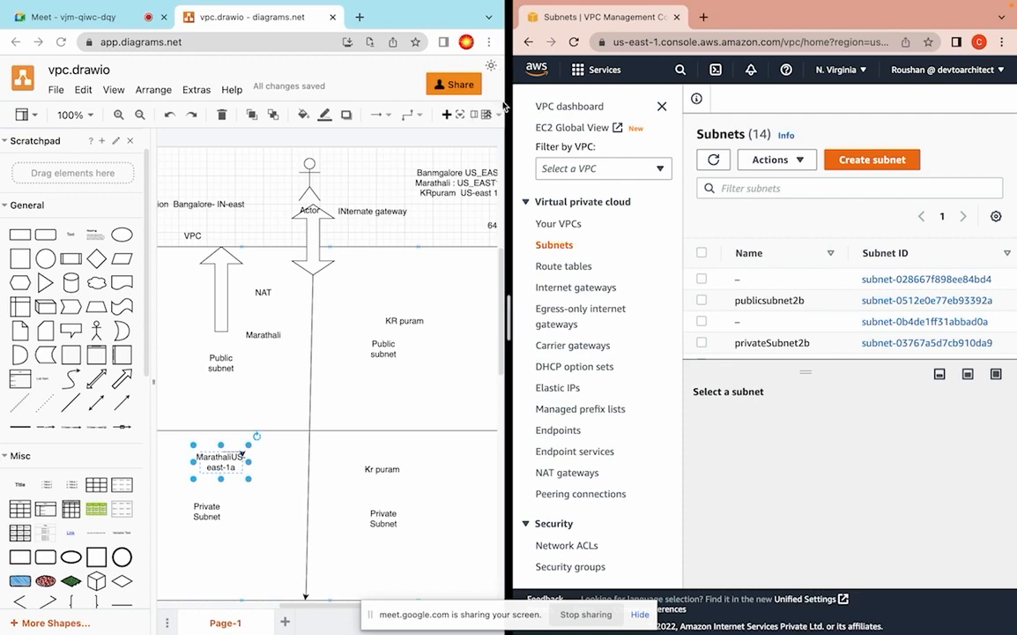
pyautogui.moveTo(507, 106); pyautogui.dragTo(356, 106)
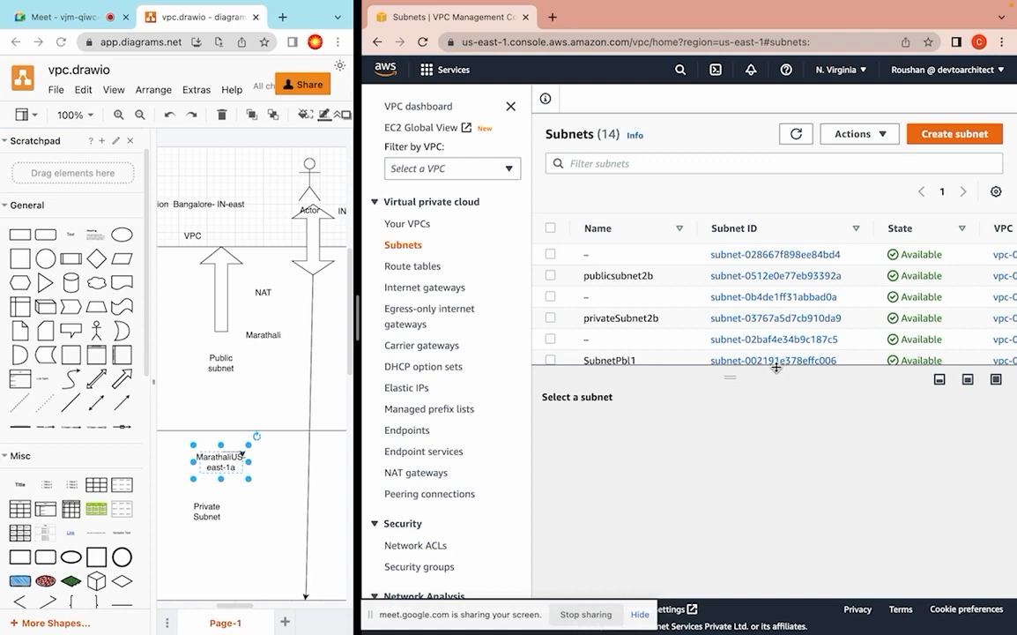
pyautogui.moveTo(776, 377); pyautogui.dragTo(816, 560)
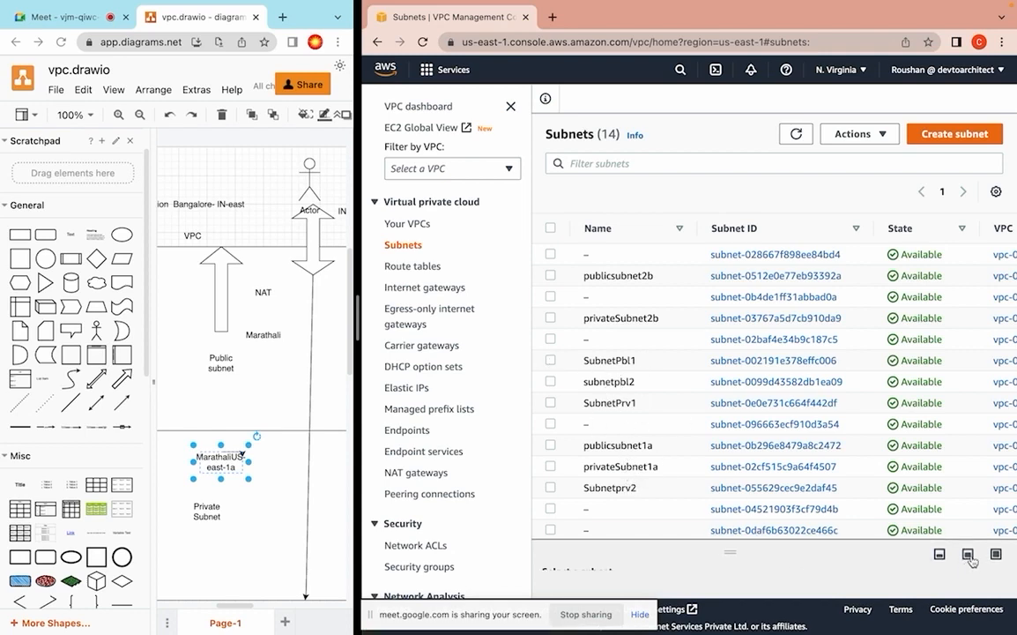
# Step: Examine the subnets' route table, network ACL and default subnet columns, and take the console window out of split view
pyautogui.moveTo(922, 533); pyautogui.dragTo(986, 538)
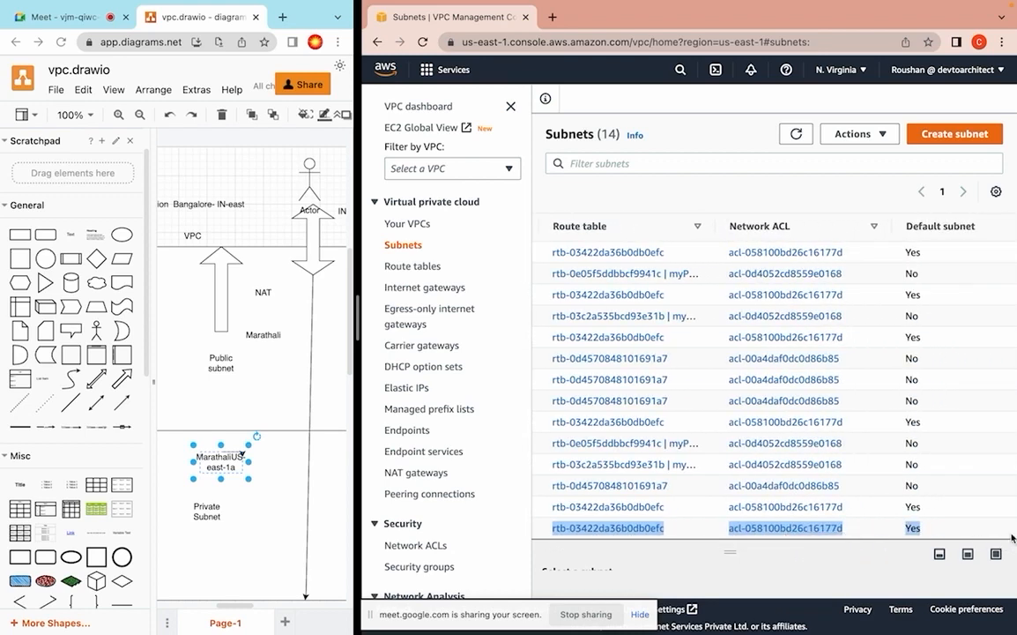
pyautogui.moveTo(913, 528); pyautogui.dragTo(512, 556)
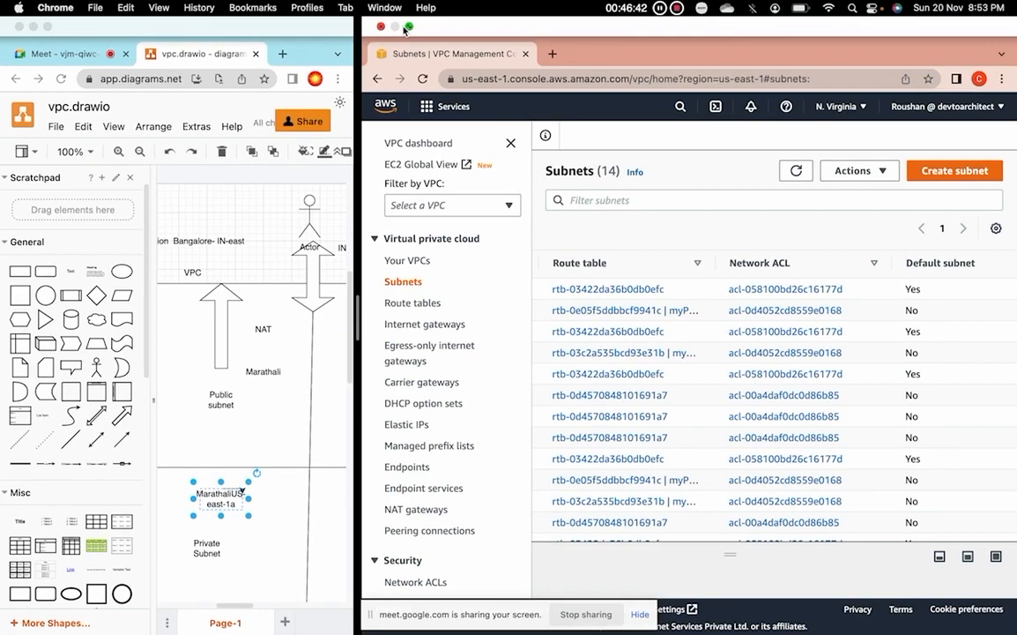
pyautogui.click(407, 29)
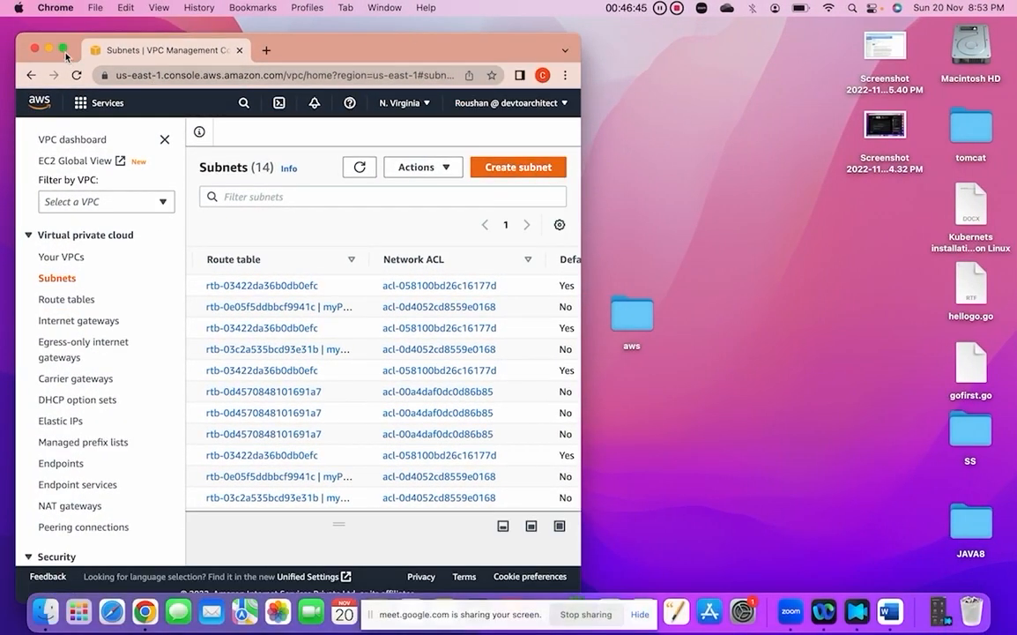
# Step: Return the browser window to full screen and enlarge the details pane below the subnets table
pyautogui.click(63, 51)
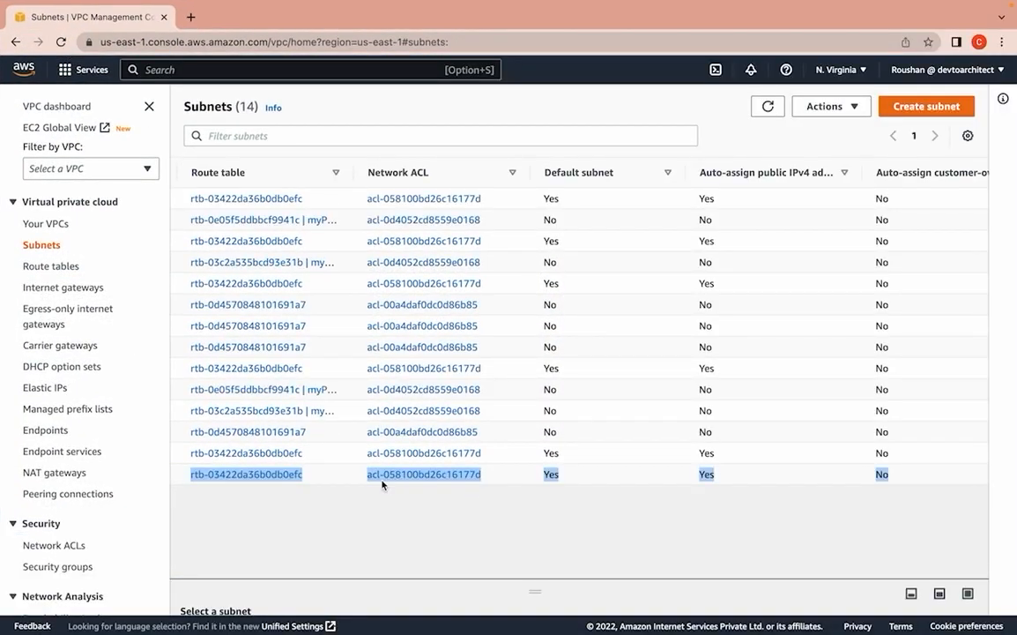
pyautogui.click(248, 564)
pyautogui.moveTo(248, 564); pyautogui.dragTo(145, 566)
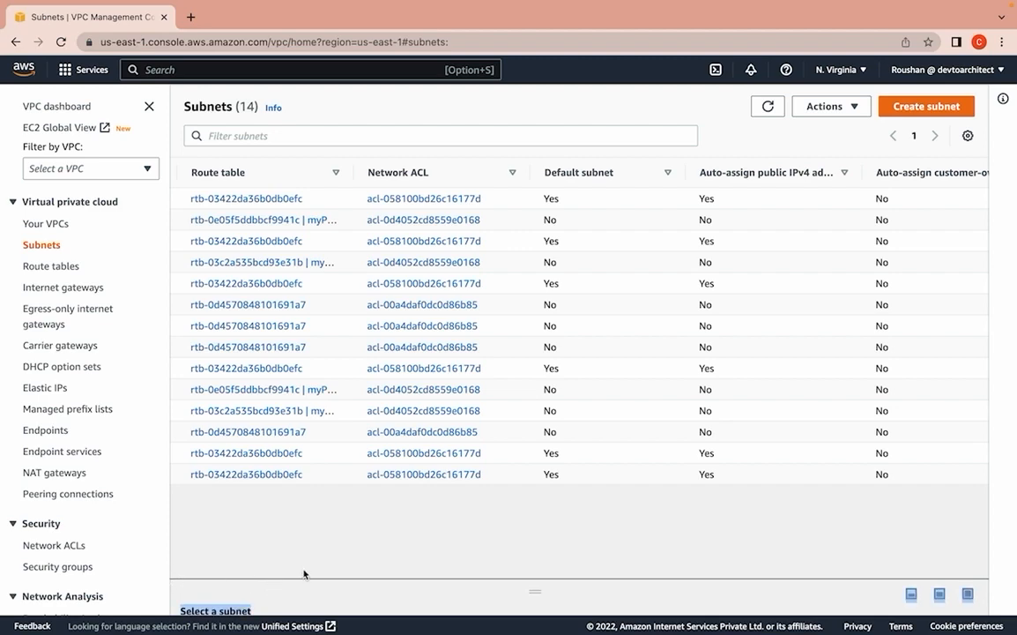
pyautogui.moveTo(210, 583); pyautogui.dragTo(338, 566)
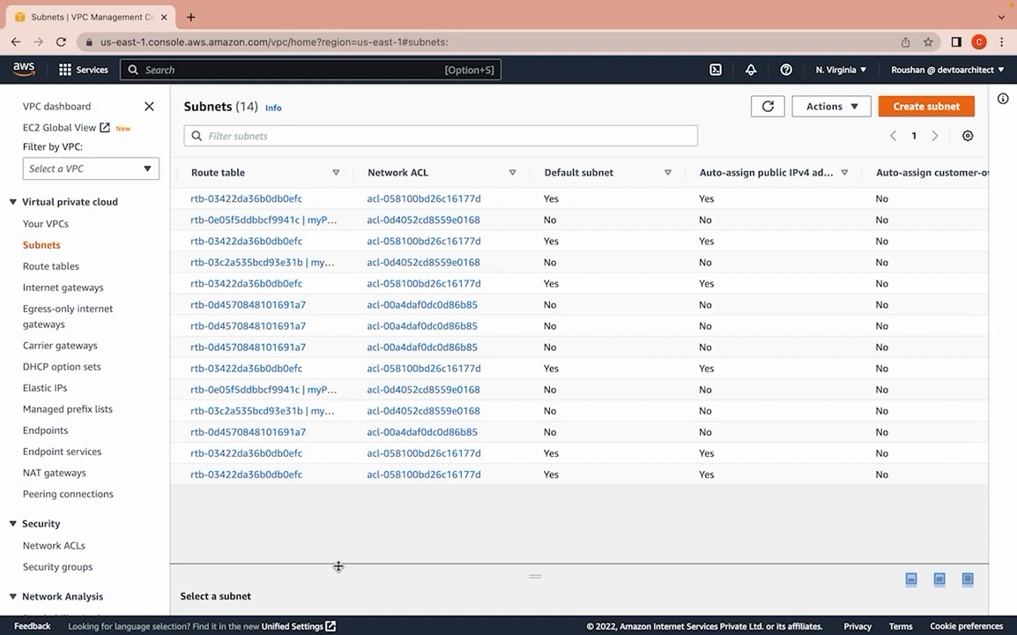
pyautogui.moveTo(338, 565); pyautogui.dragTo(489, 511)
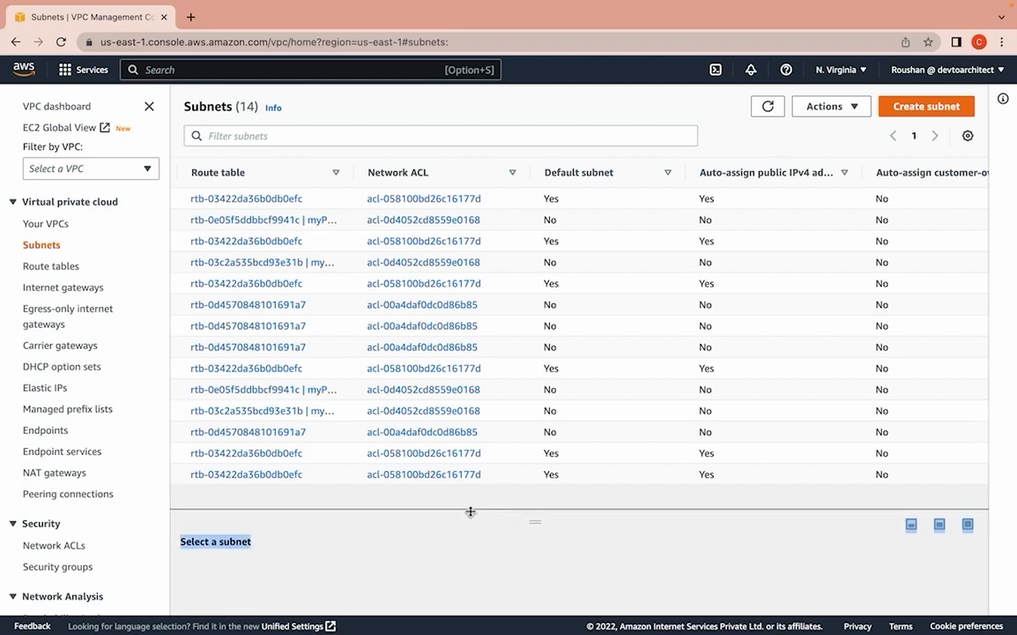
pyautogui.click(443, 502)
pyautogui.moveTo(330, 500); pyautogui.dragTo(163, 497)
pyautogui.click(203, 501)
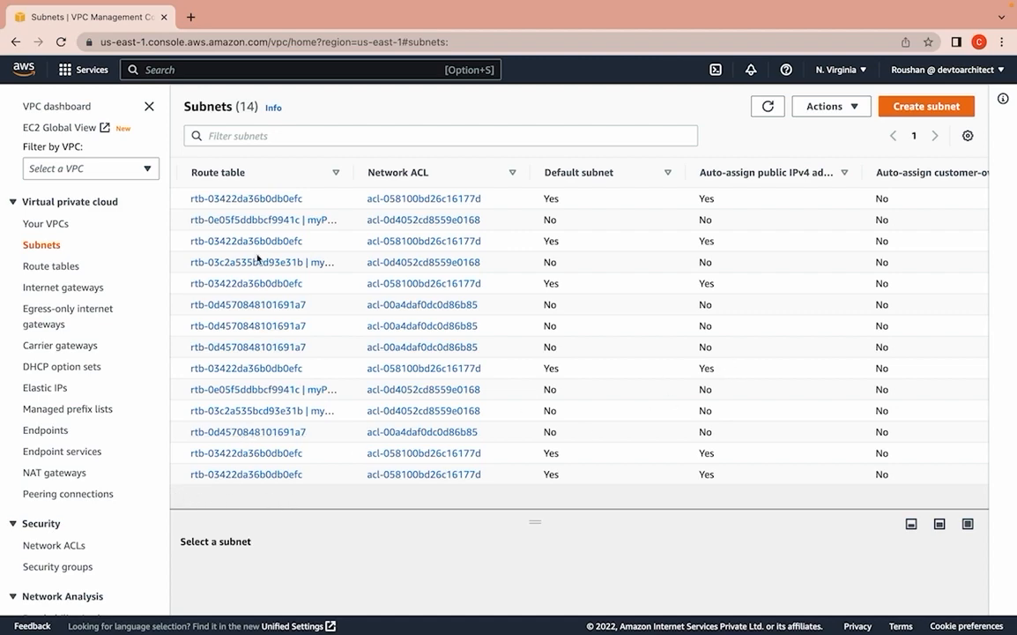
pyautogui.click(51, 266)
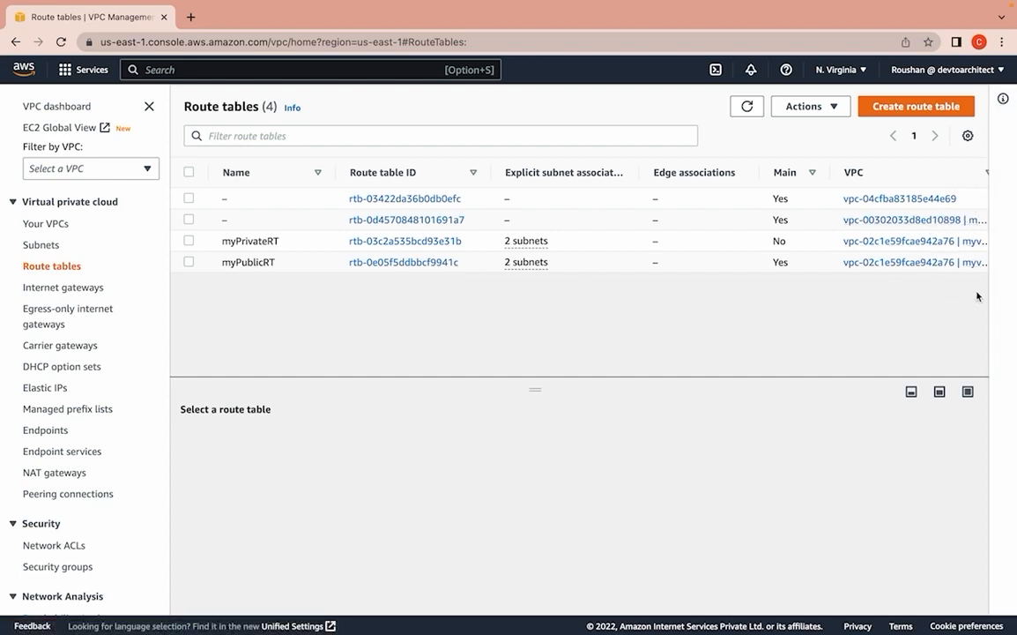
pyautogui.moveTo(978, 293); pyautogui.dragTo(1011, 292)
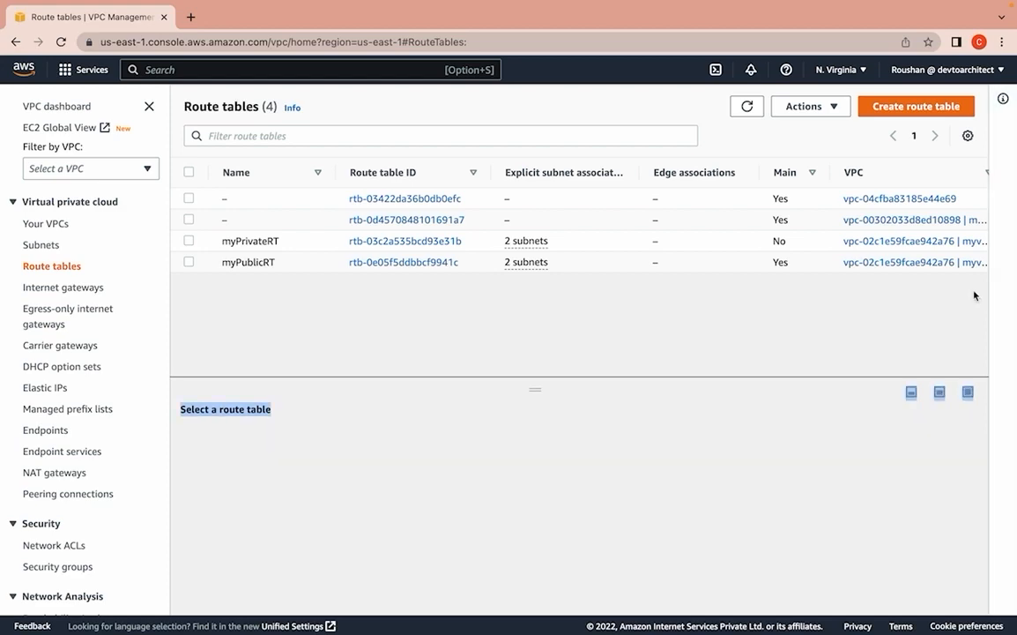
pyautogui.click(977, 295)
pyautogui.moveTo(837, 220); pyautogui.dragTo(1011, 229)
pyautogui.click(892, 316)
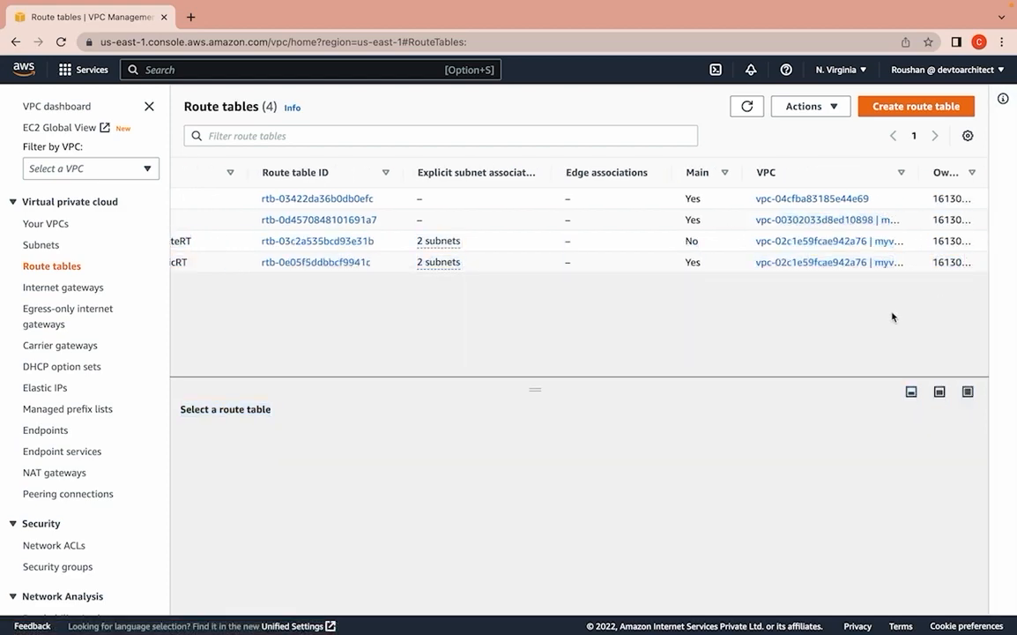
pyautogui.click(870, 223)
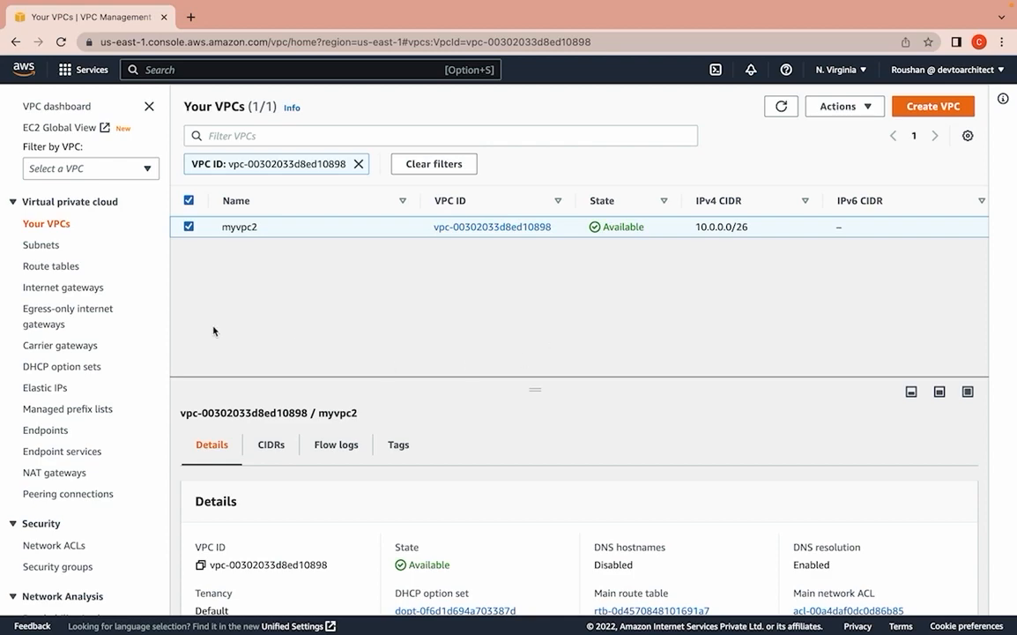
# Step: Go back to the route tables and name the main route table of myvpc2 Myvpc2RT
pyautogui.click(58, 266)
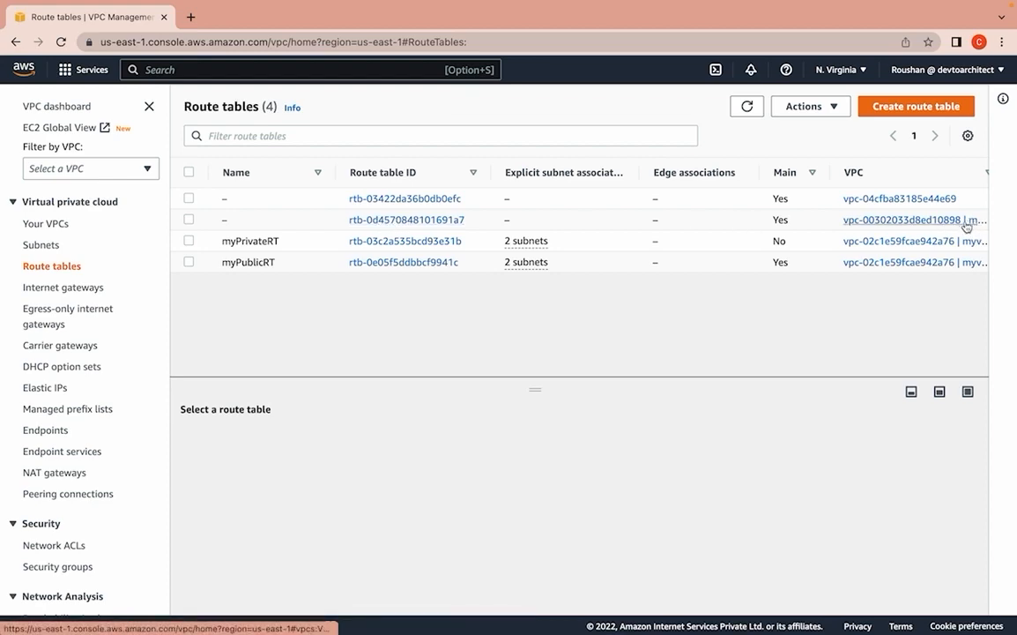
pyautogui.click(236, 220)
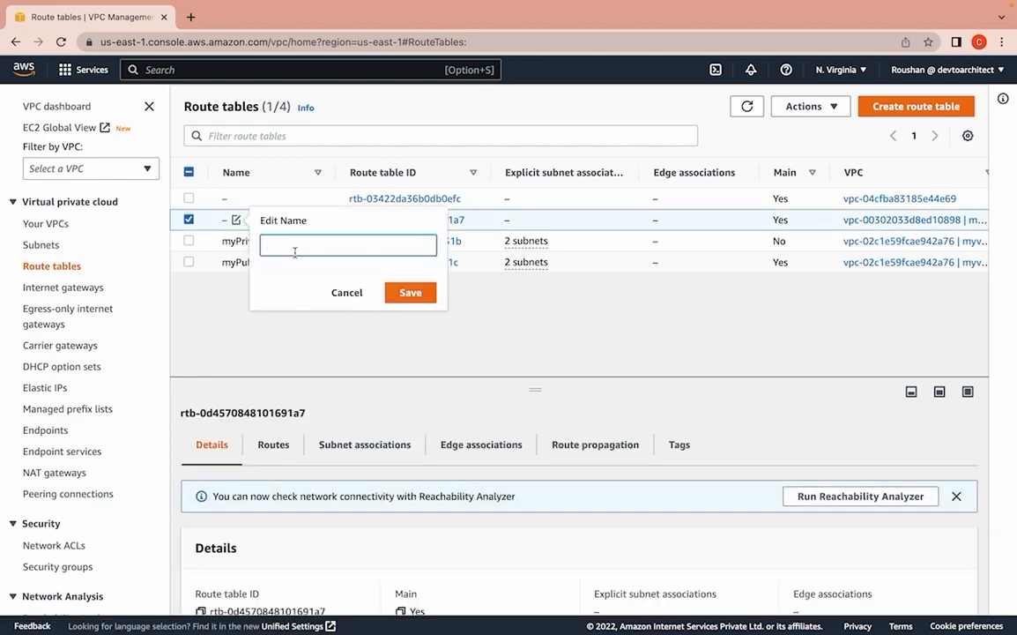
pyautogui.write('Myvpc2RT')
pyautogui.click(411, 293)
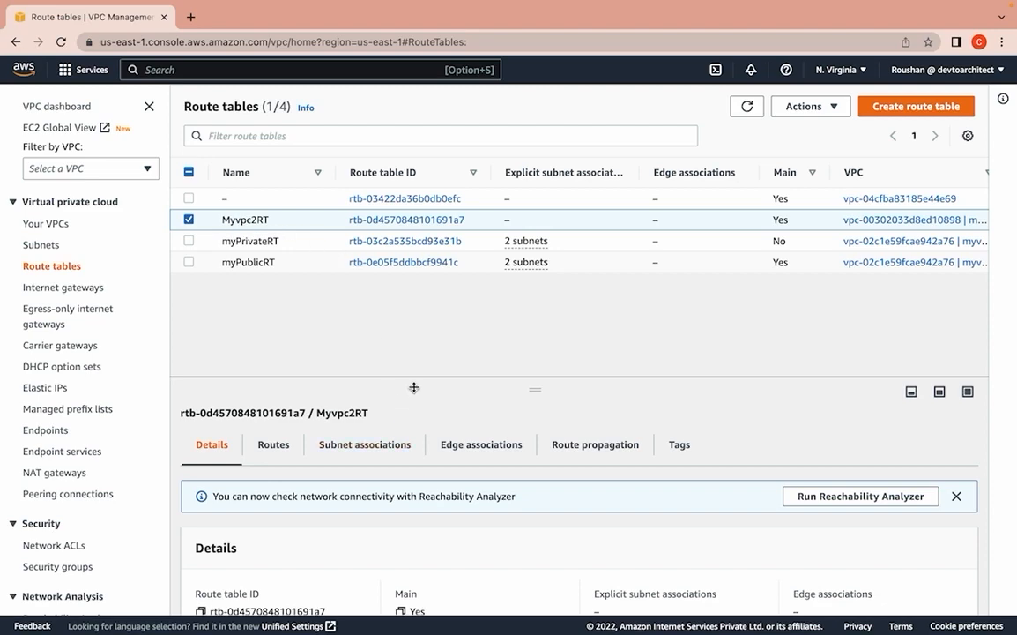
# Step: Associate the public subnets SubnetPbl1 and subnetpbl2 explicitly with the route table Myvpc2RT and save the associations
pyautogui.scroll(-2, 702, 416)
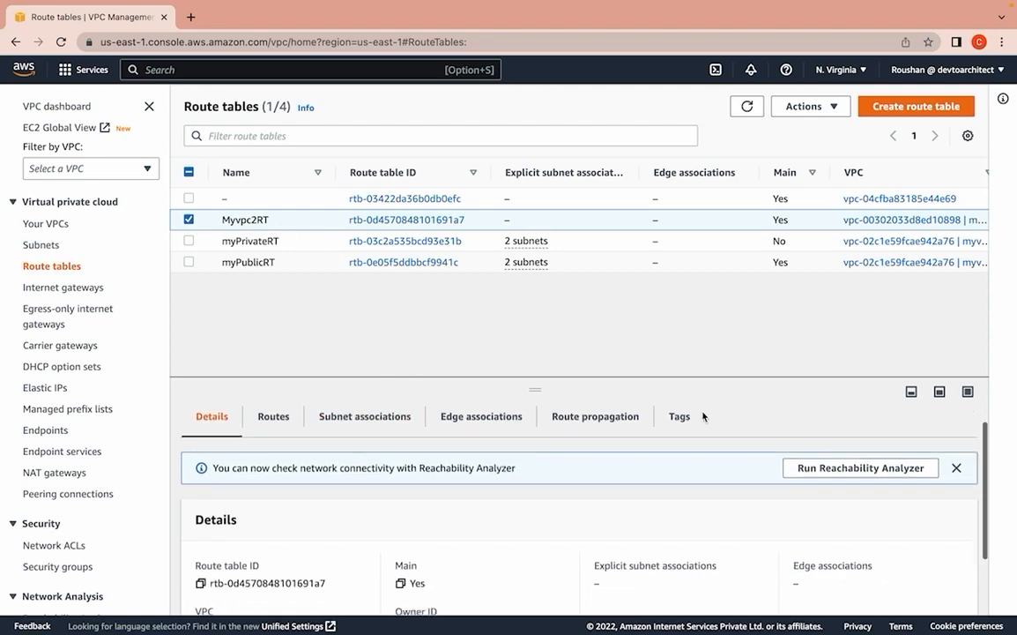
pyautogui.scroll(2, 703, 416)
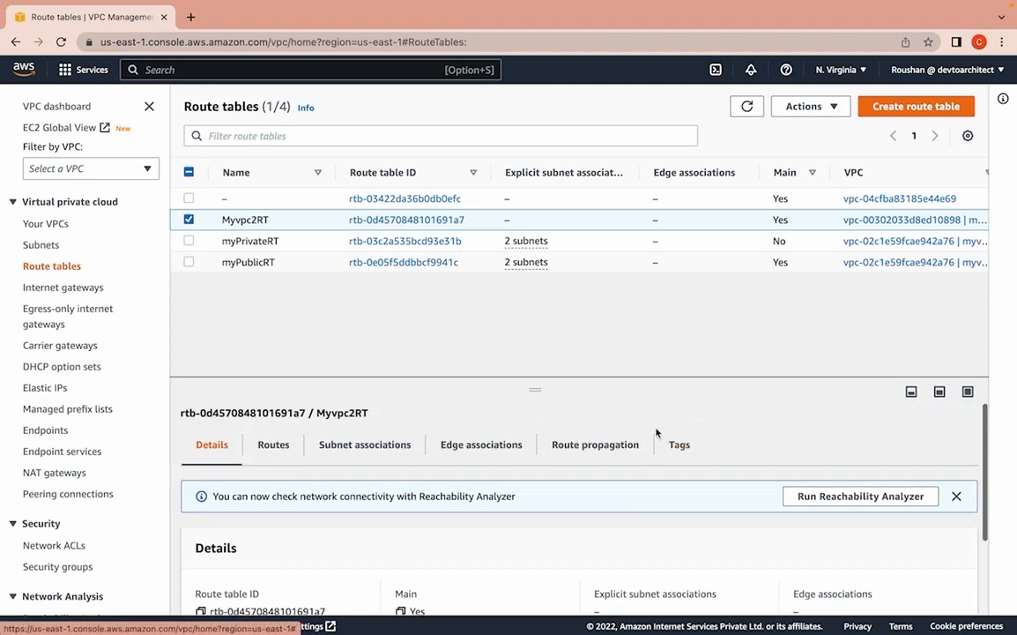
pyautogui.click(363, 445)
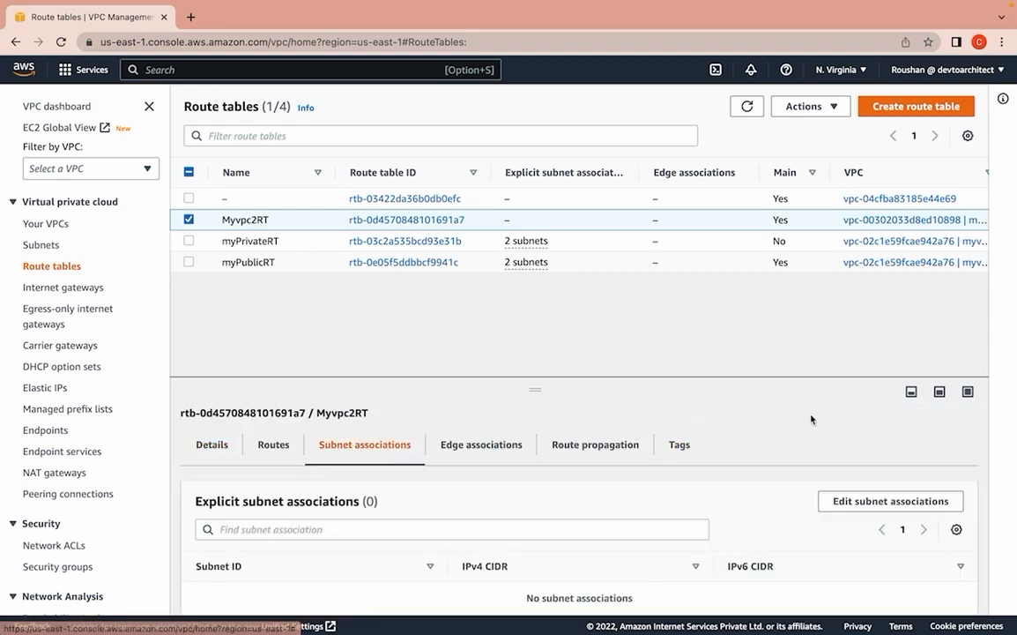
pyautogui.scroll(-4, 811, 418)
pyautogui.scroll(-2, 812, 423)
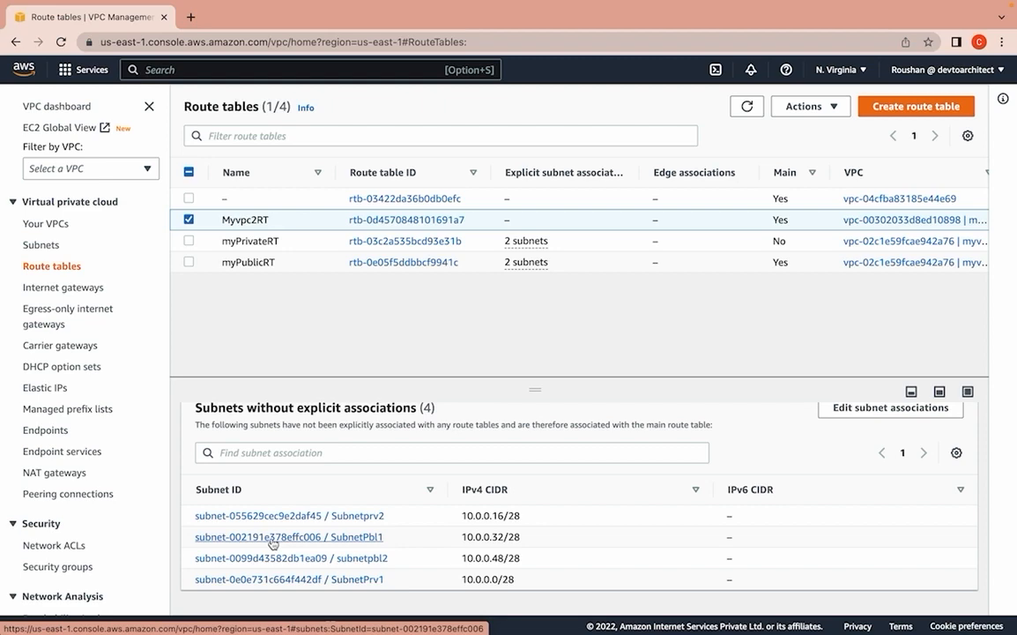
pyautogui.click(891, 407)
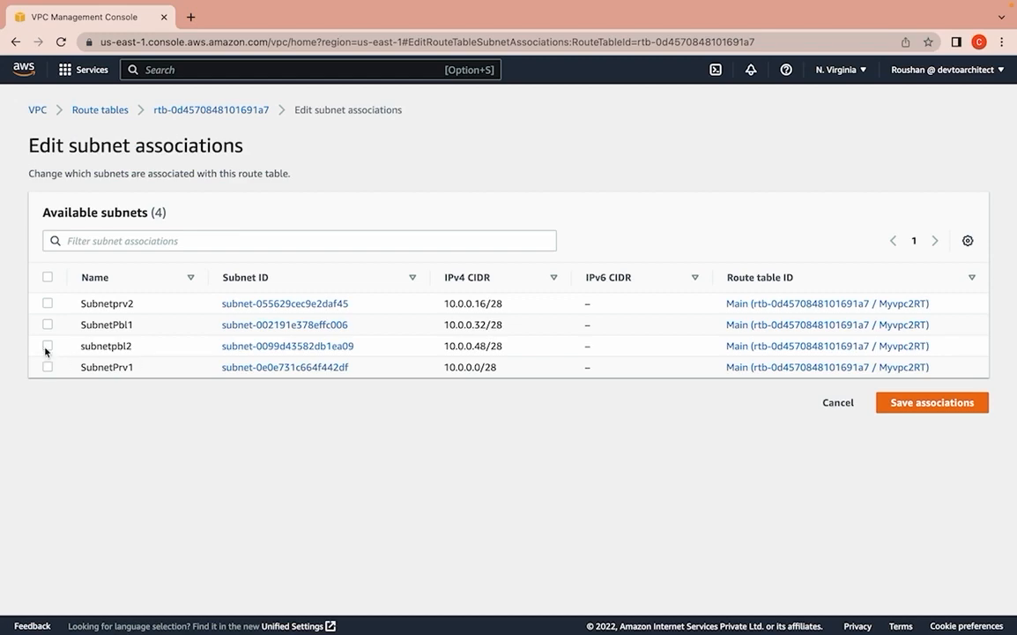
pyautogui.click(47, 346)
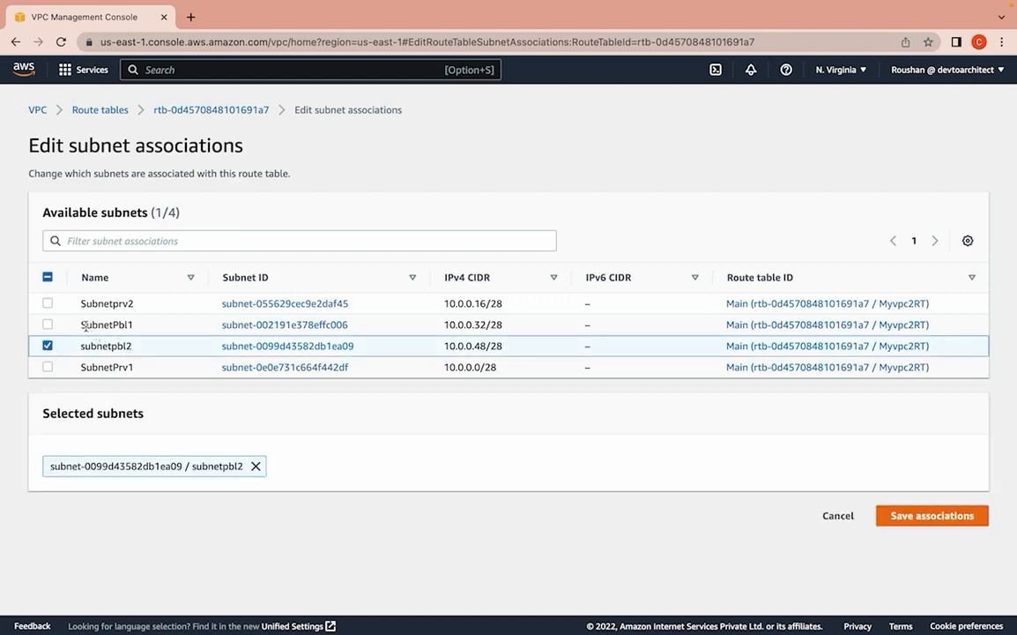
pyautogui.click(47, 324)
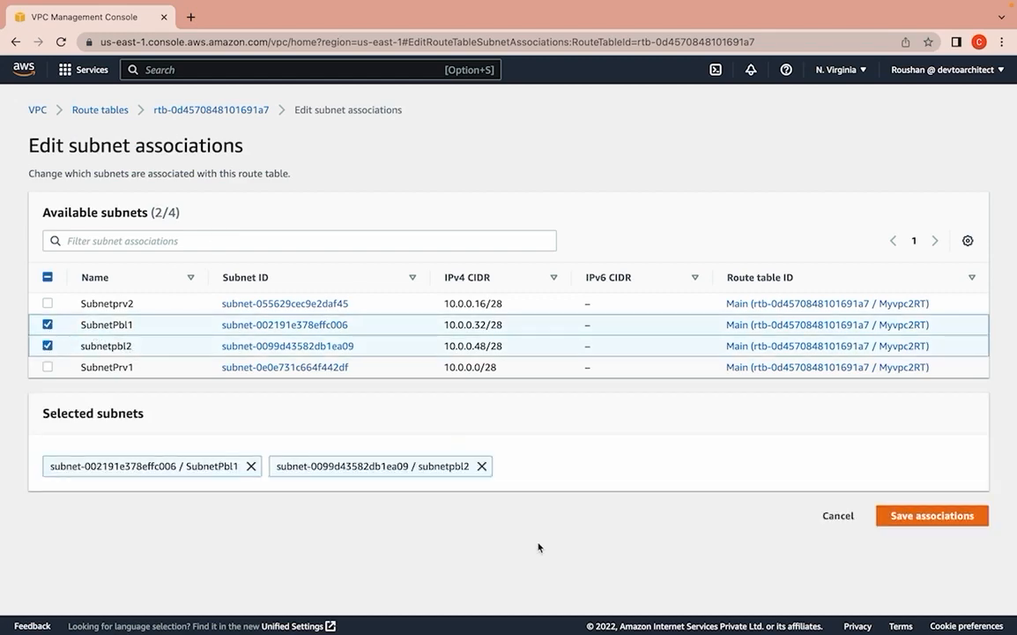
pyautogui.click(902, 518)
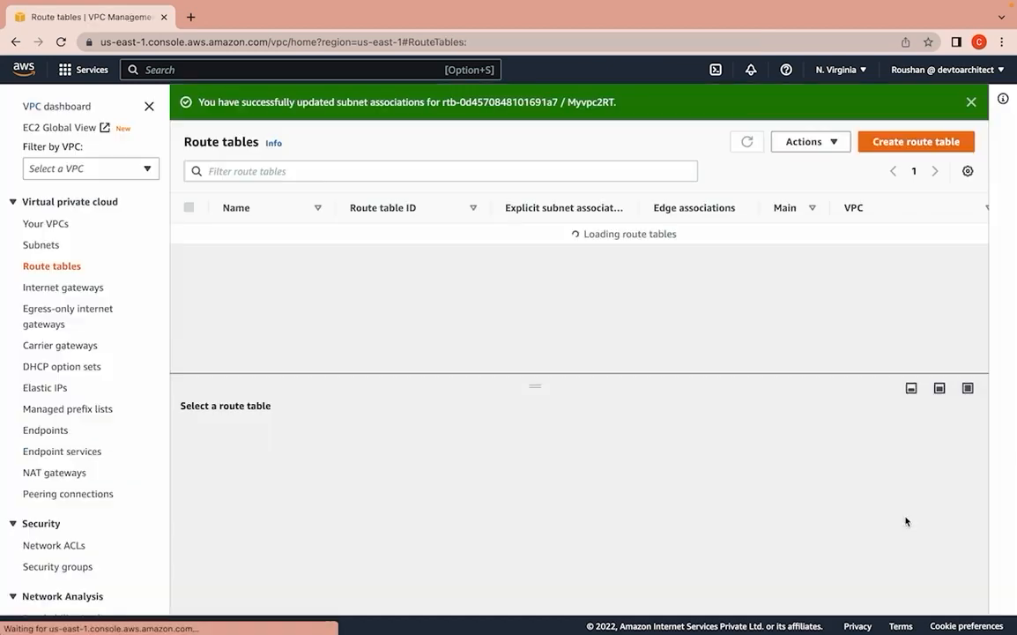
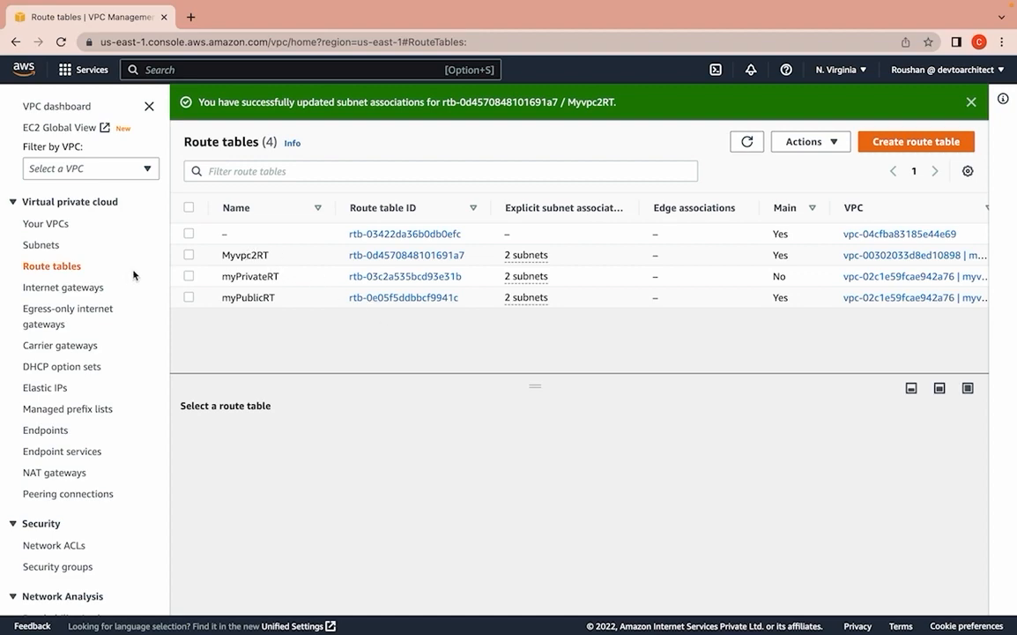
# Step: Create a route table named myvpc2RTPrv in the VPC myvpc2
pyautogui.click(905, 143)
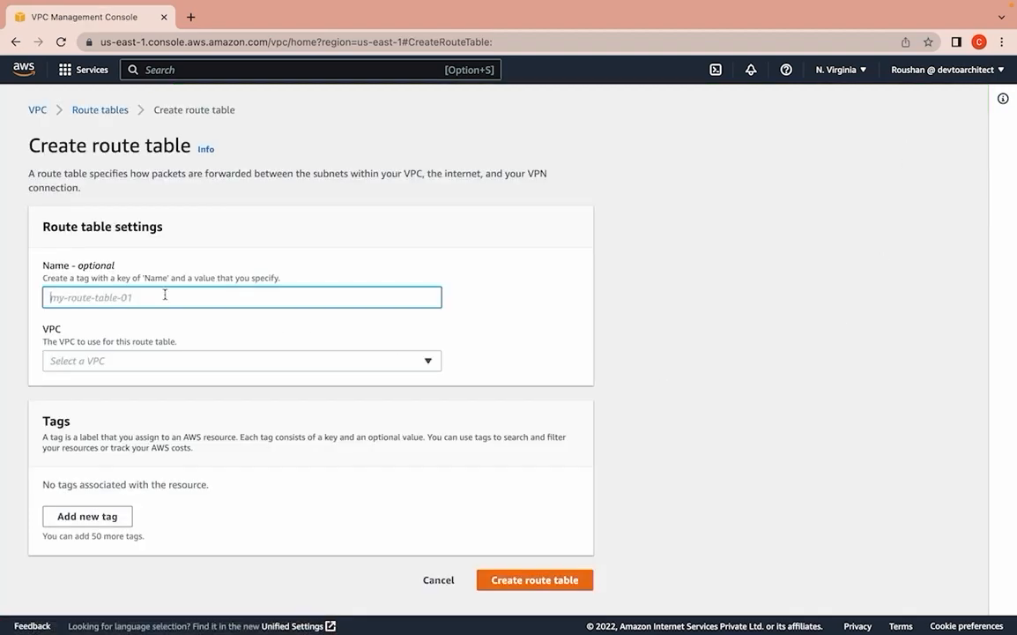
pyautogui.write('myvp')
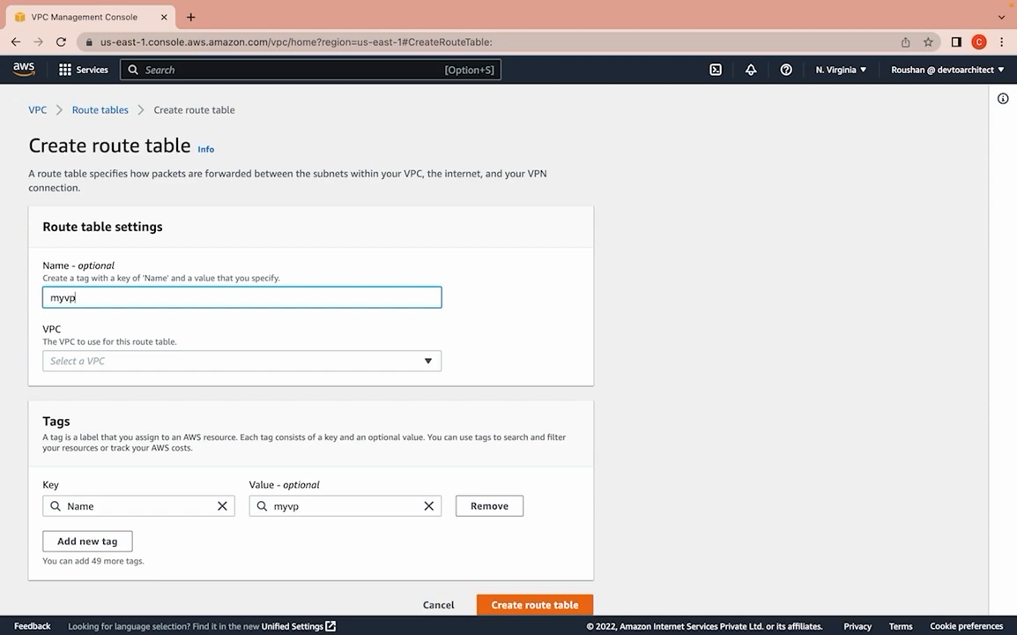
pyautogui.write('c2RTProi')
pyautogui.press('BackSpace')
pyautogui.click(212, 360)
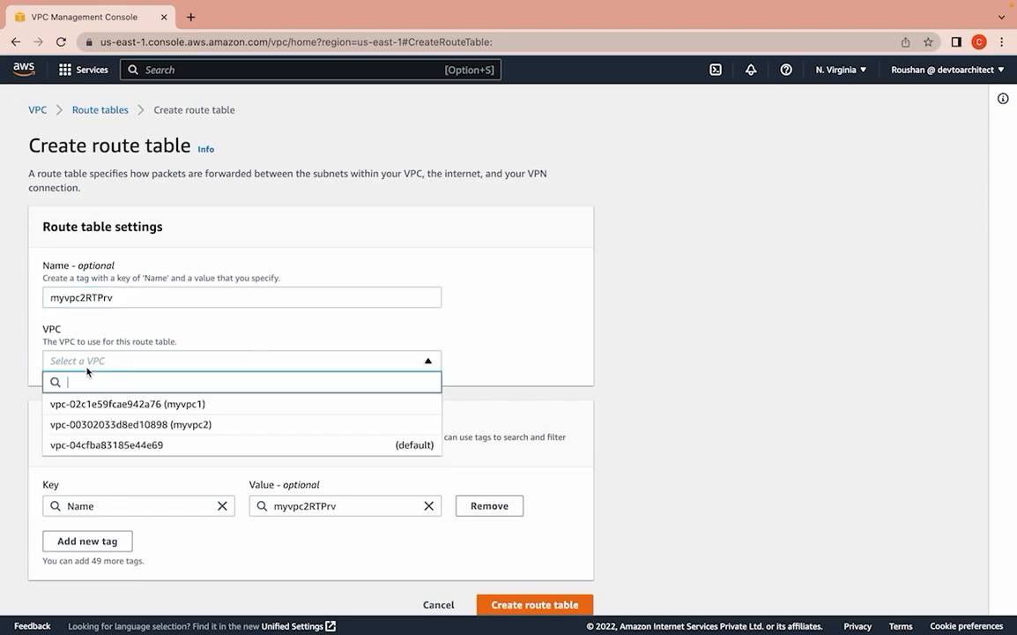
pyautogui.click(191, 425)
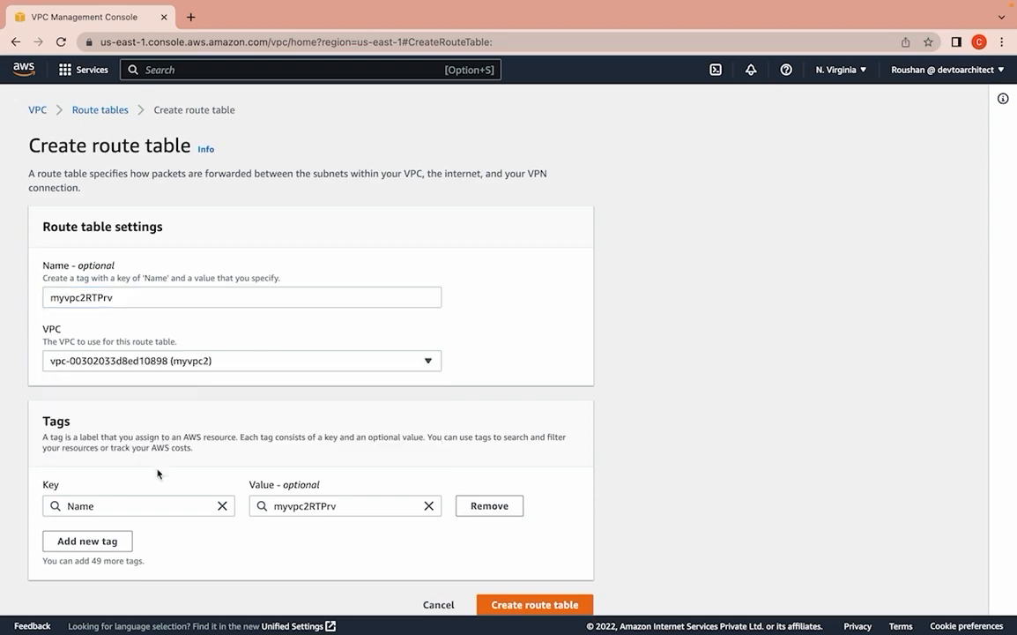
pyautogui.click(523, 604)
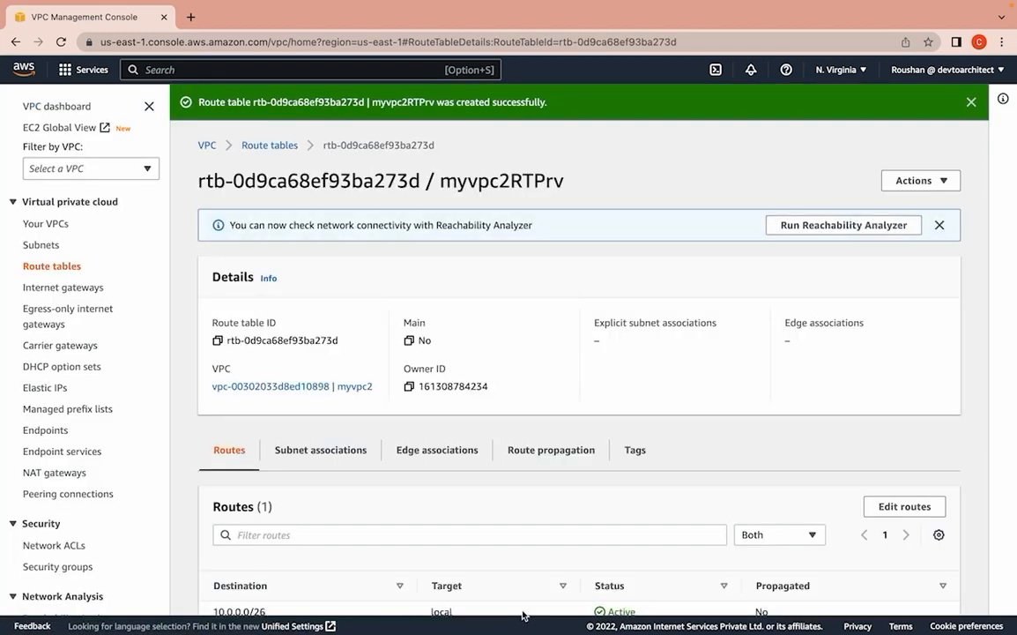
# Step: Associate the private subnets SubnetPrv1 and Subnetprv2 with the route table myvpc2RTPrv and save the associations
pyautogui.scroll(-2, 533, 258)
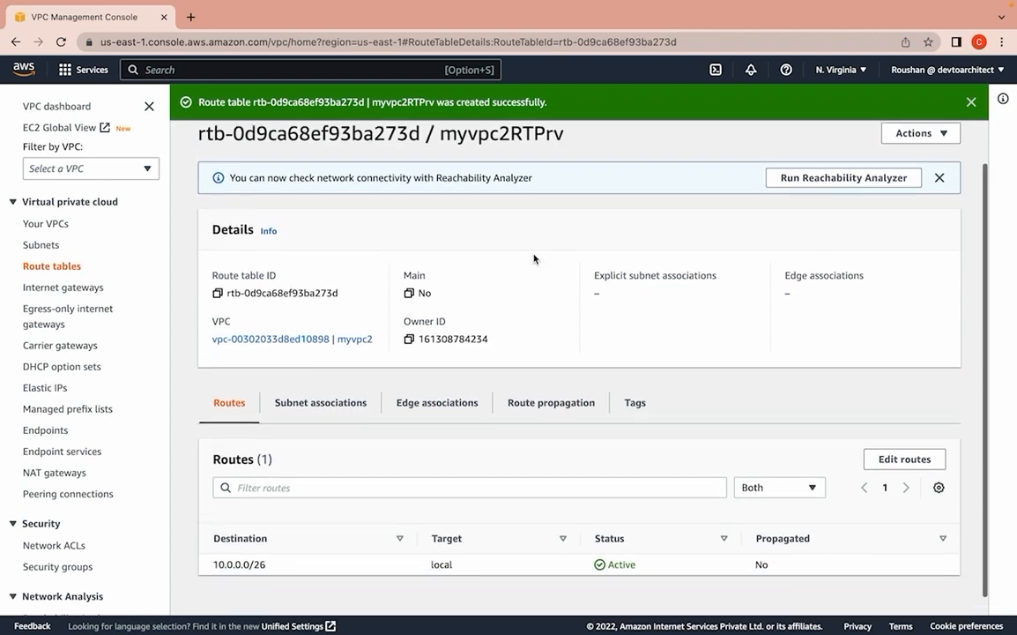
pyautogui.scroll(2, 533, 259)
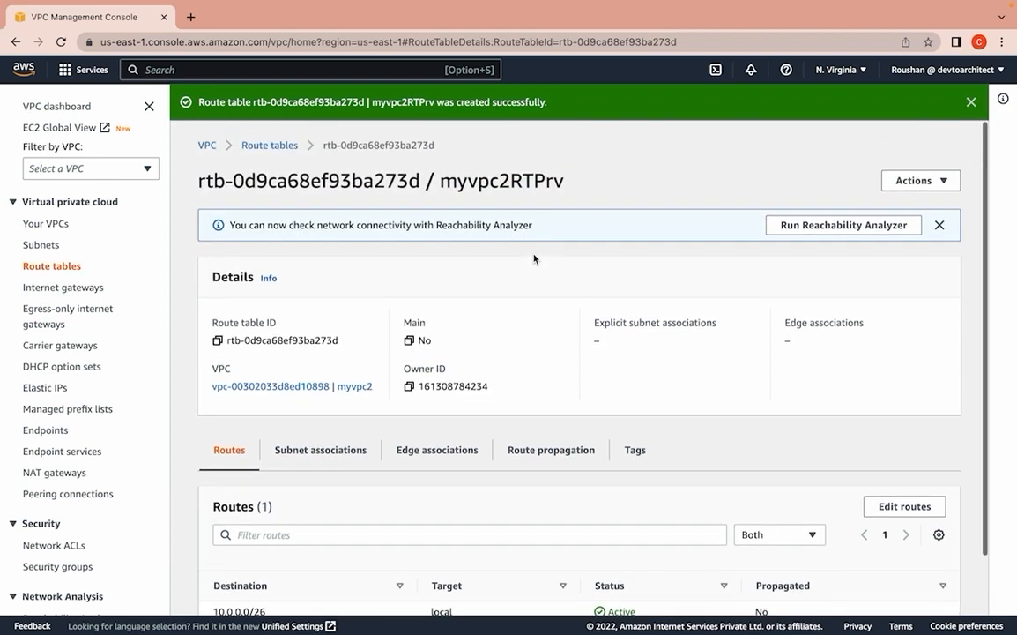
pyautogui.click(331, 451)
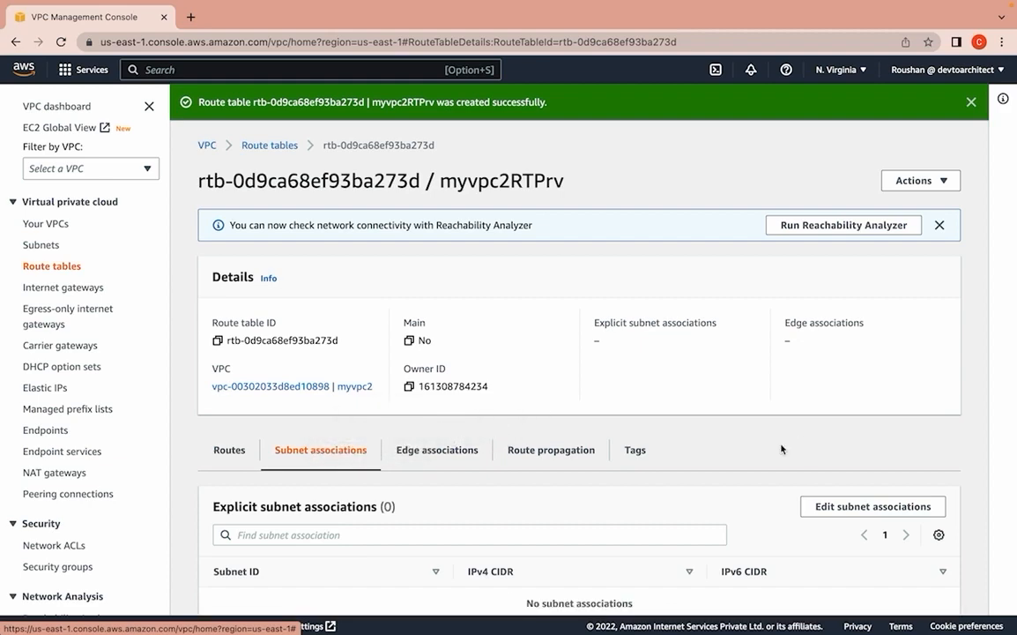
pyautogui.scroll(-1, 781, 448)
pyautogui.scroll(-5, 780, 449)
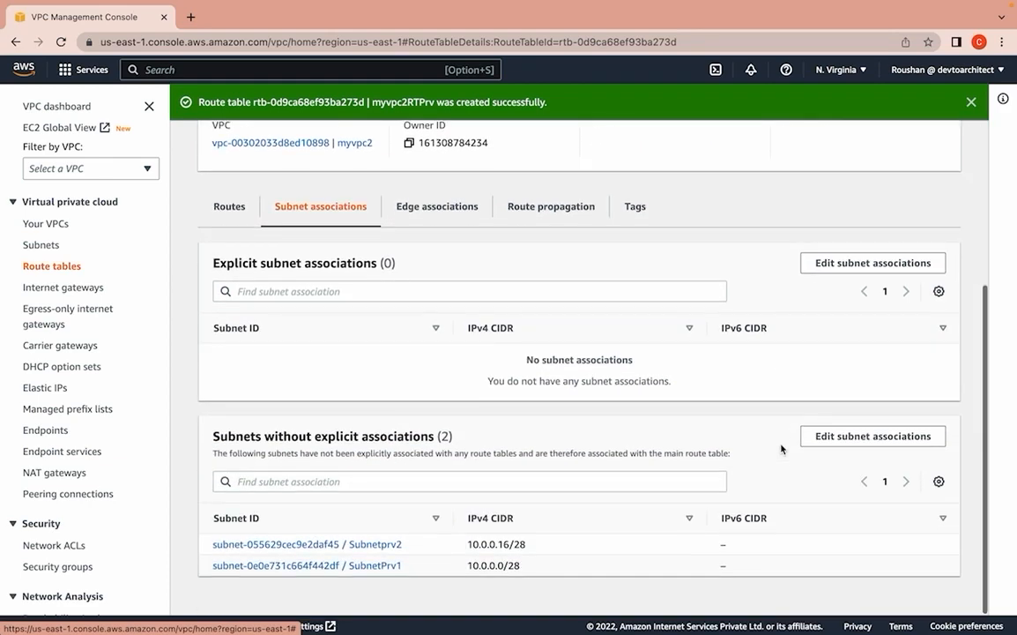
pyautogui.click(866, 435)
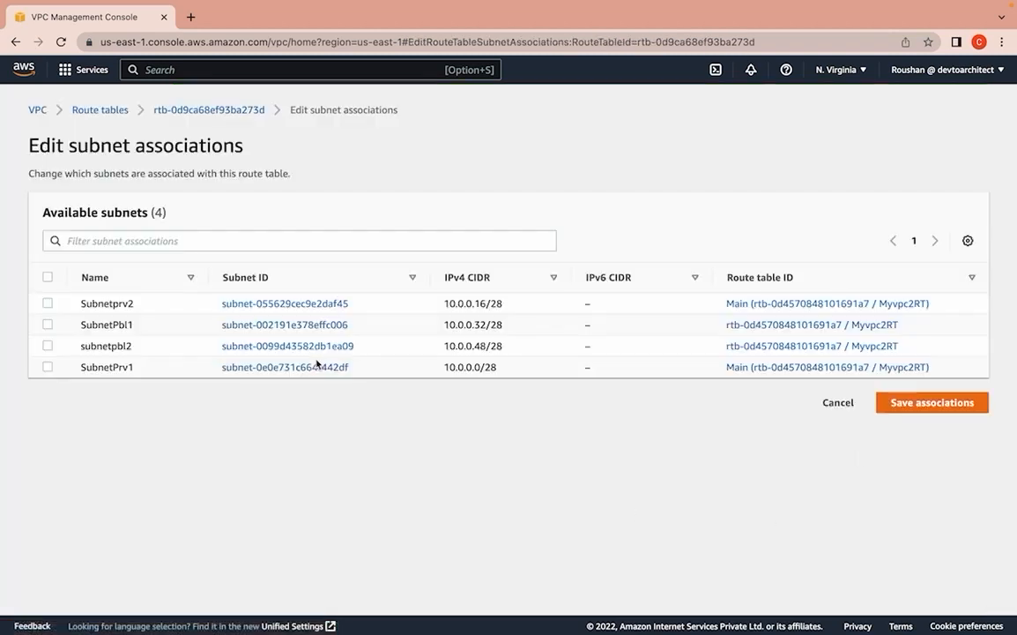
pyautogui.click(47, 366)
pyautogui.click(48, 303)
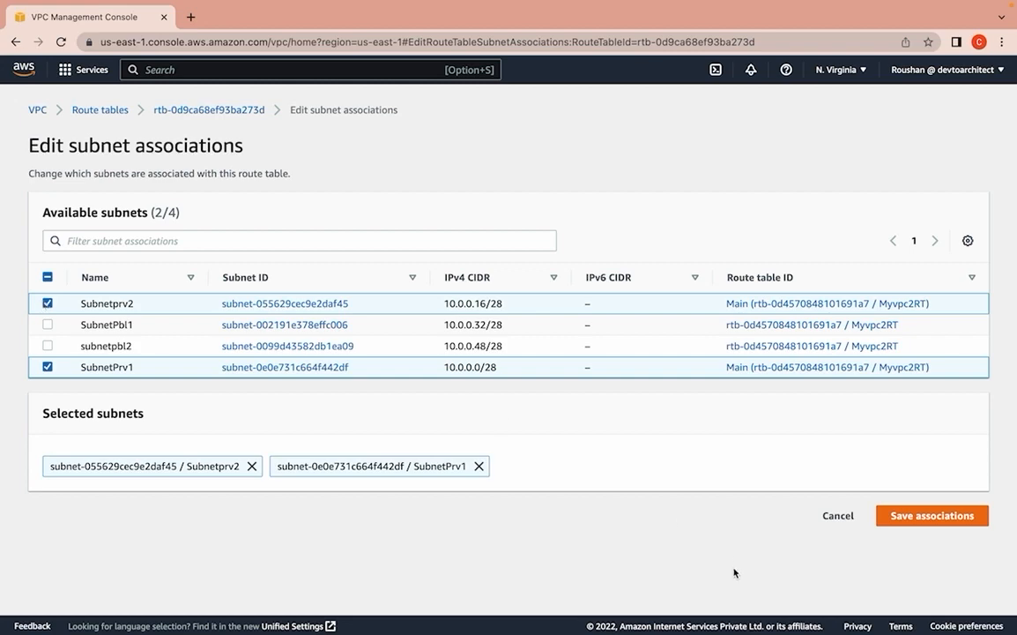
pyautogui.click(933, 520)
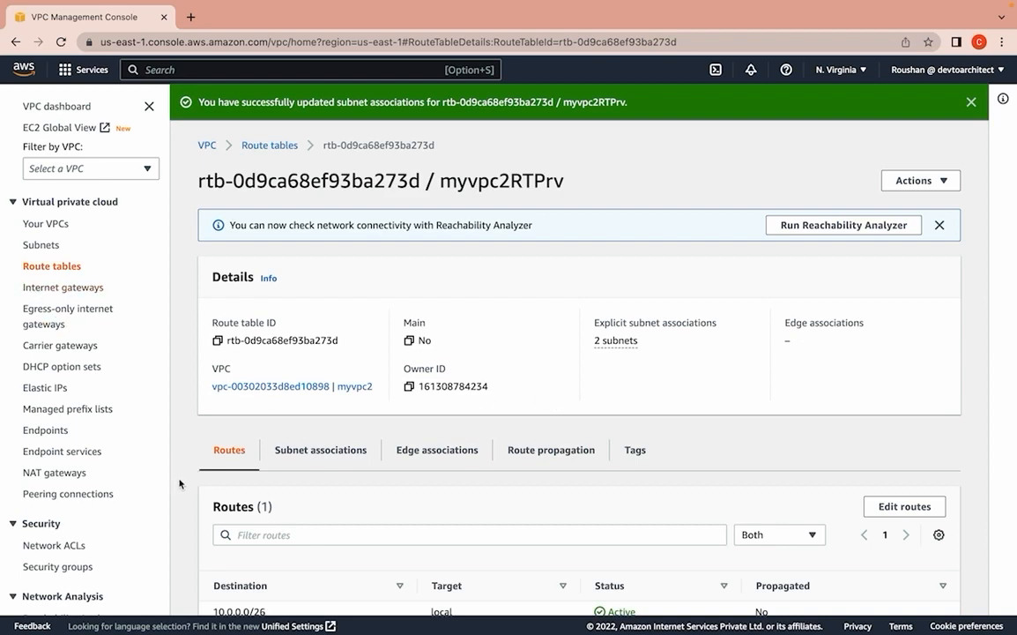
# Step: Create an internet gateway named MyinternetGatewayVPC2
pyautogui.scroll(-2, 179, 488)
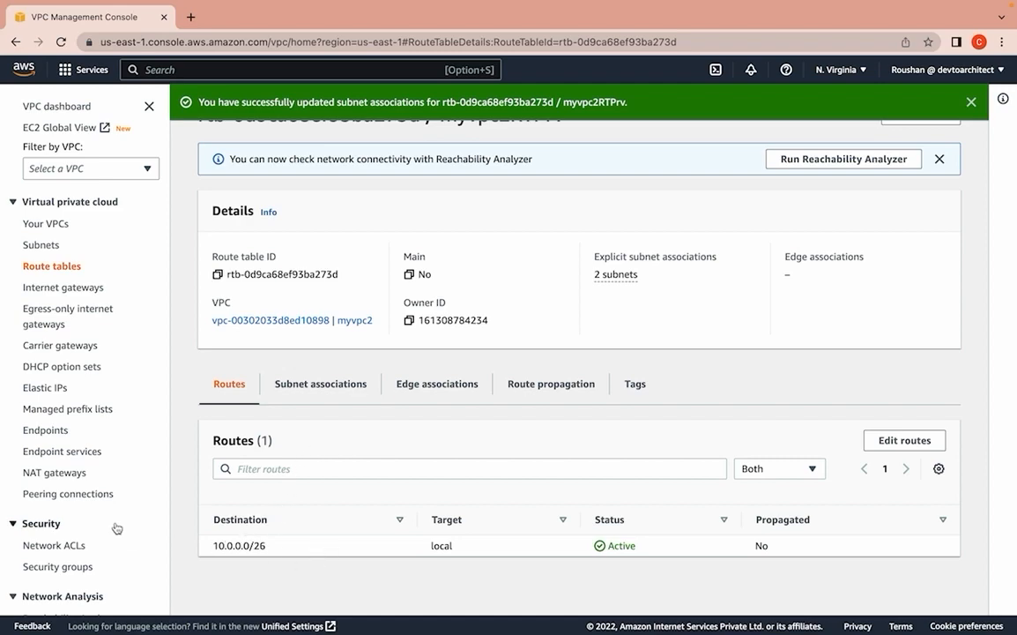
pyautogui.click(81, 292)
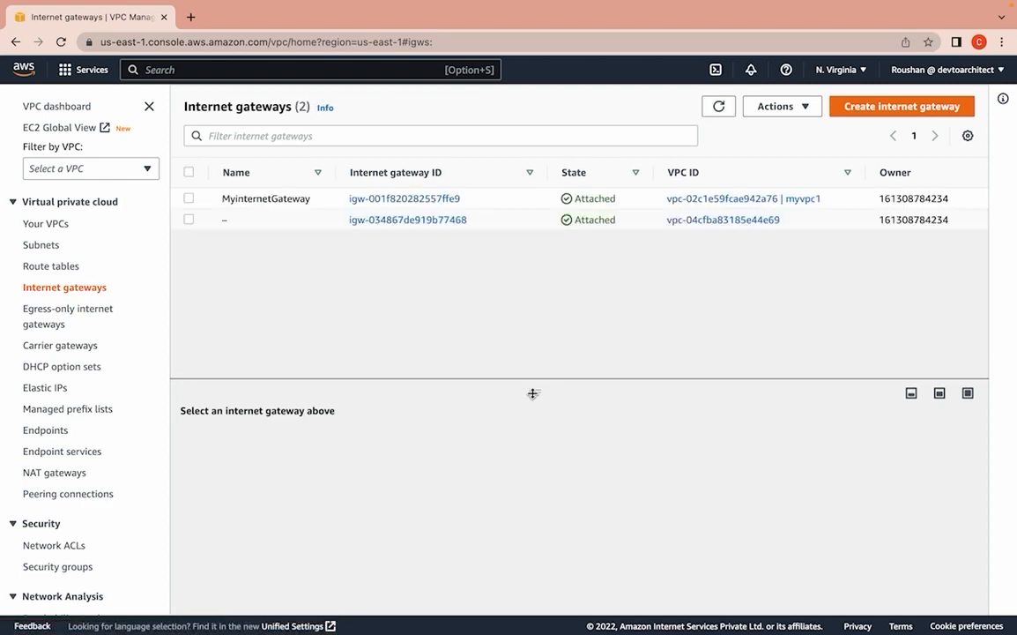
pyautogui.click(887, 107)
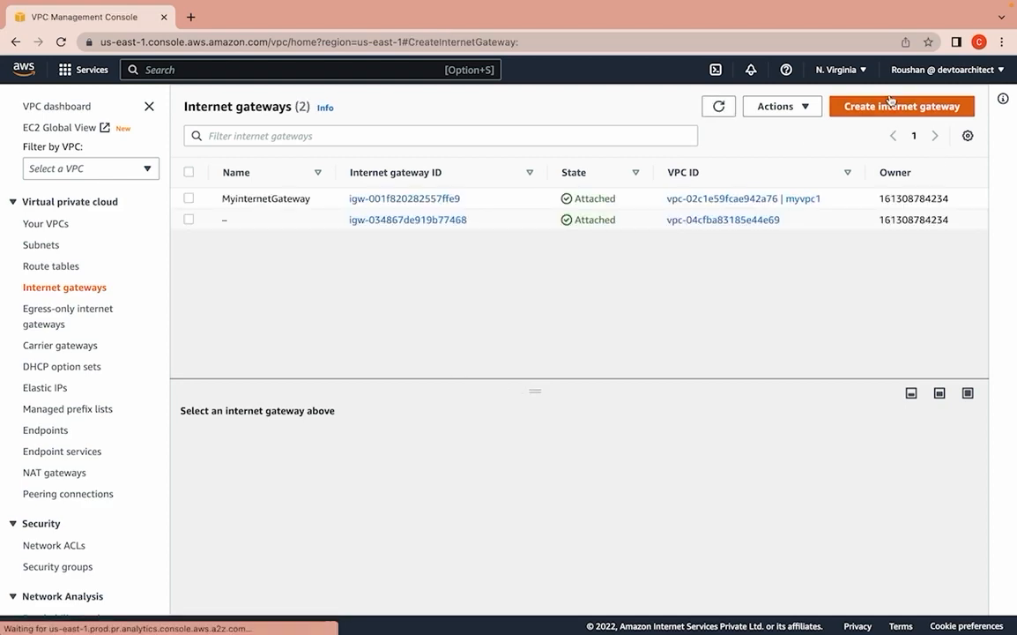
pyautogui.click(166, 297)
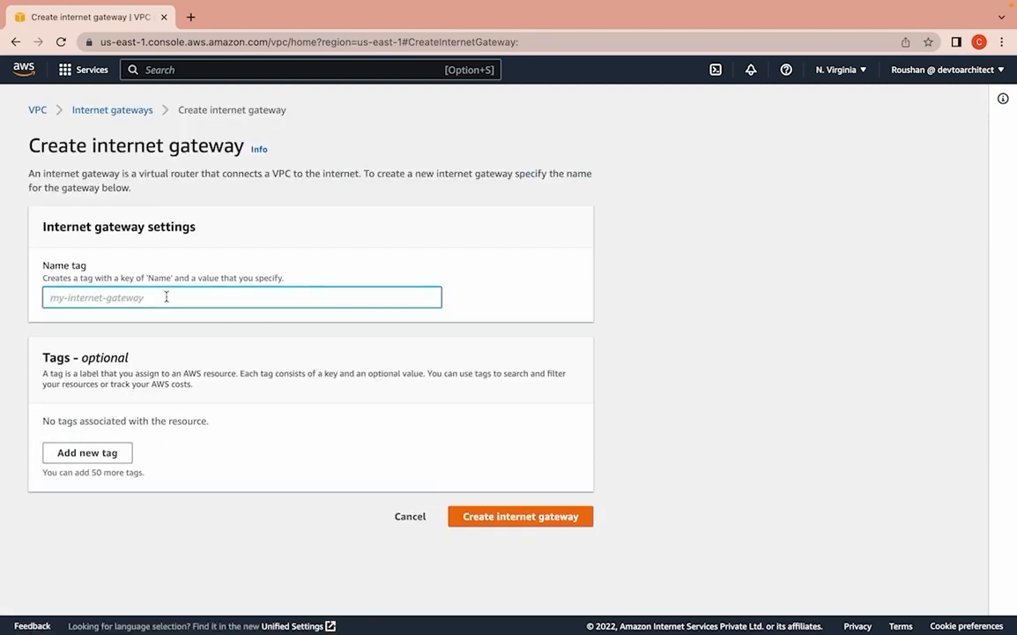
pyautogui.write('Myinter')
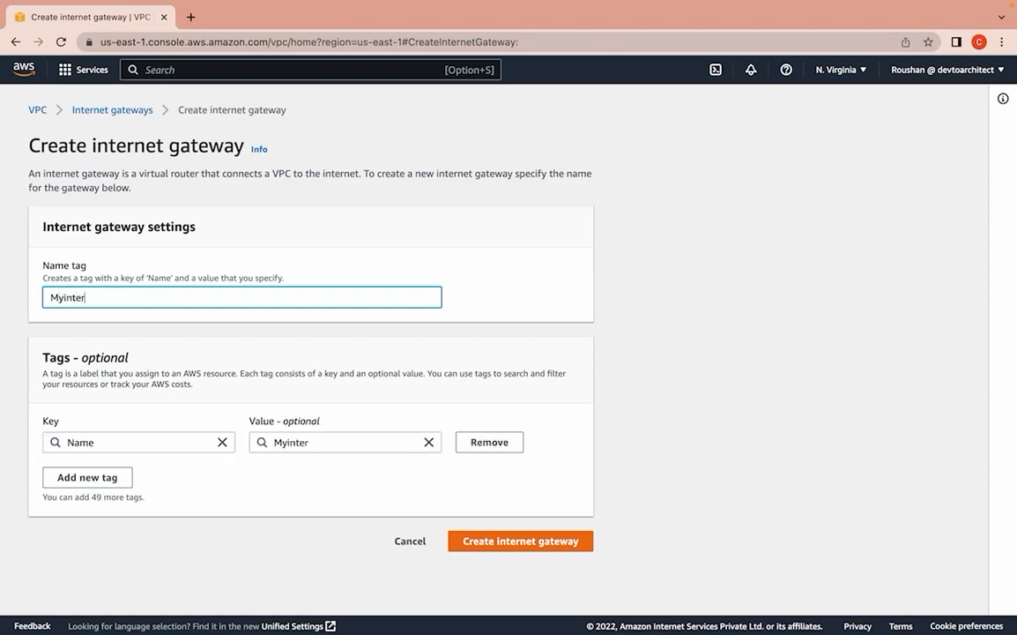
pyautogui.write('netGateway')
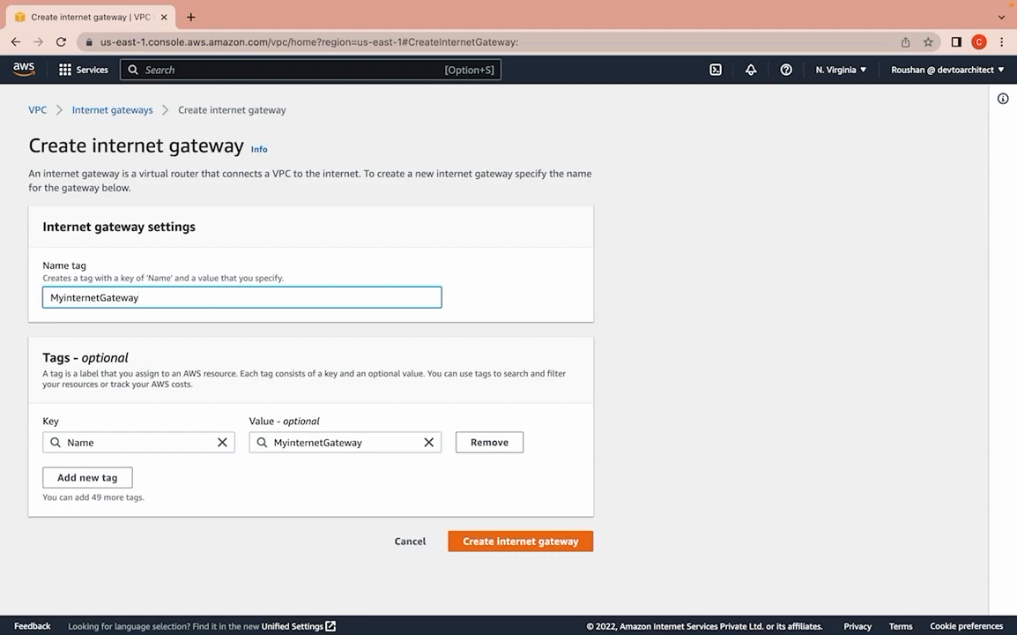
pyautogui.write('VPc2')
pyautogui.press('Left')
pyautogui.press('BackSpace')
pyautogui.write('C')
pyautogui.click(532, 548)
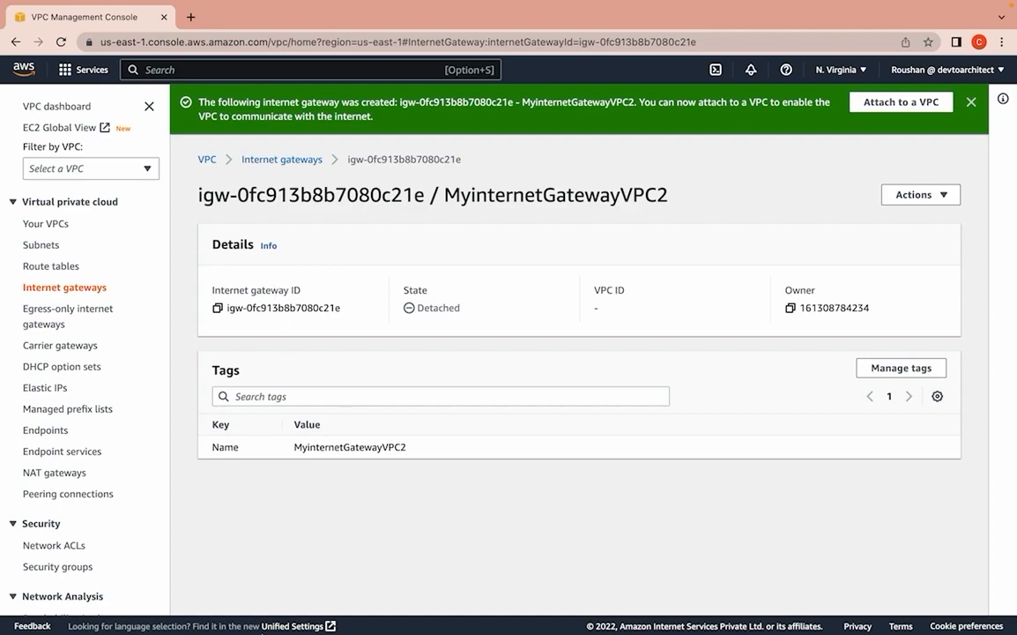
# Step: Switch to the vpc.drawio diagram to review the internet gateway in the VPC layout, and return to the VPC console
pyautogui.moveTo(277, 632)
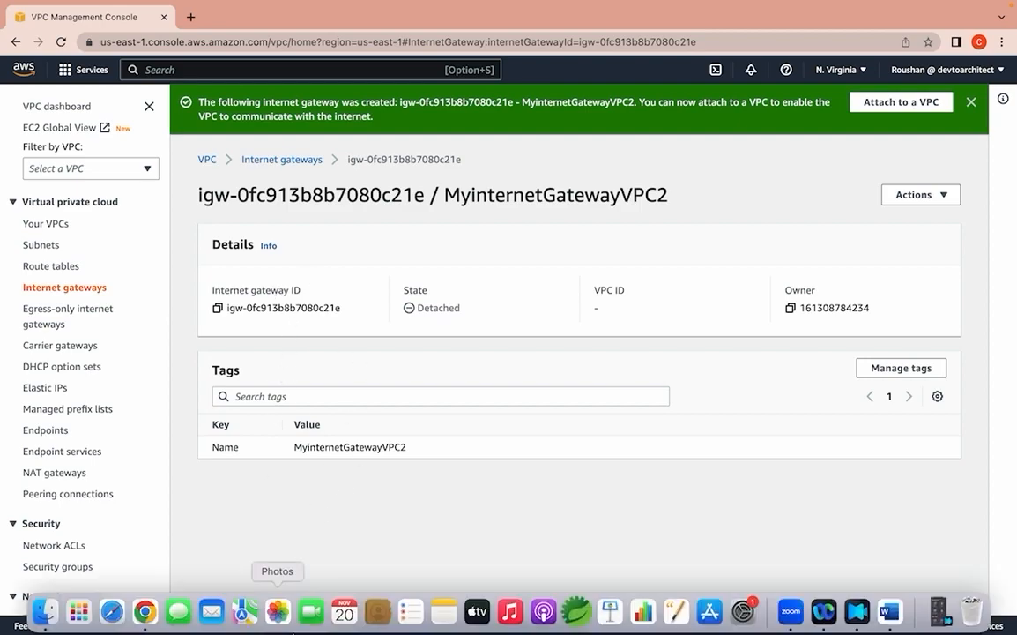
pyautogui.click(145, 614)
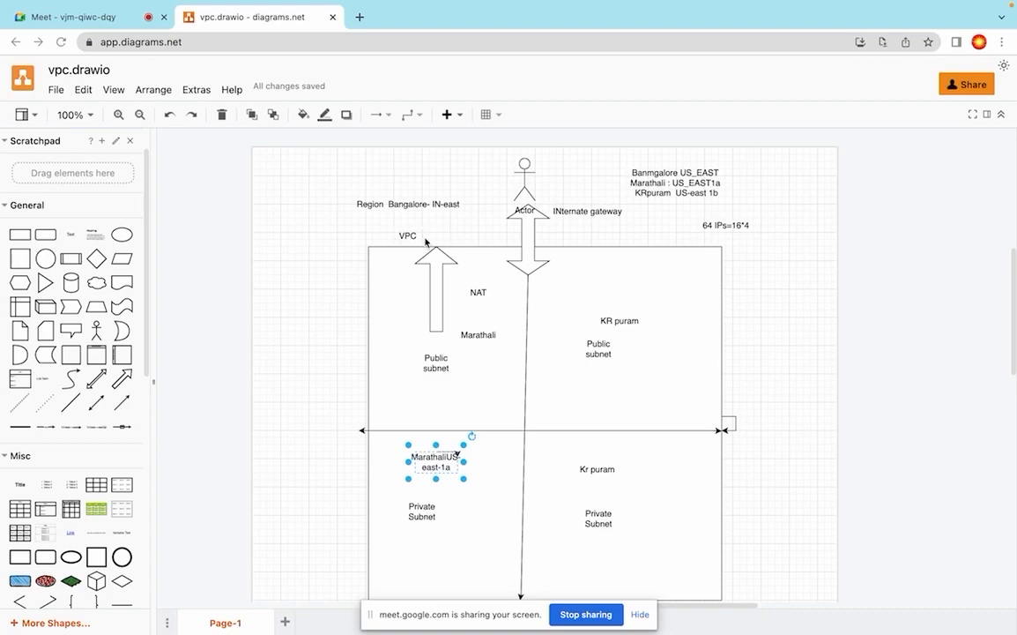
pyautogui.hotkey('ctrl', 'Right')
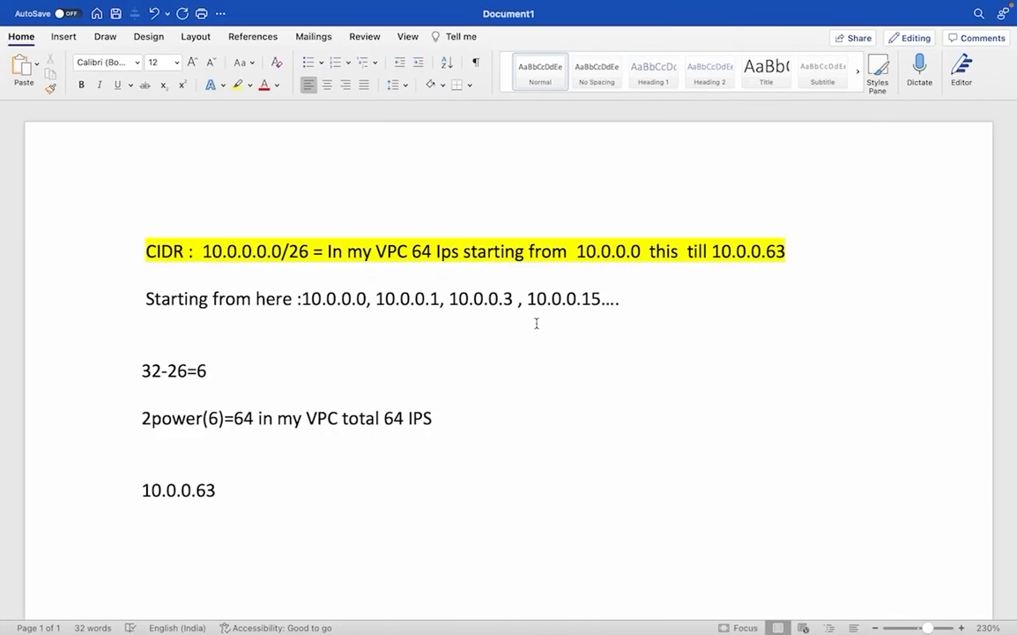
pyautogui.hotkey('ctrl', 'Left')
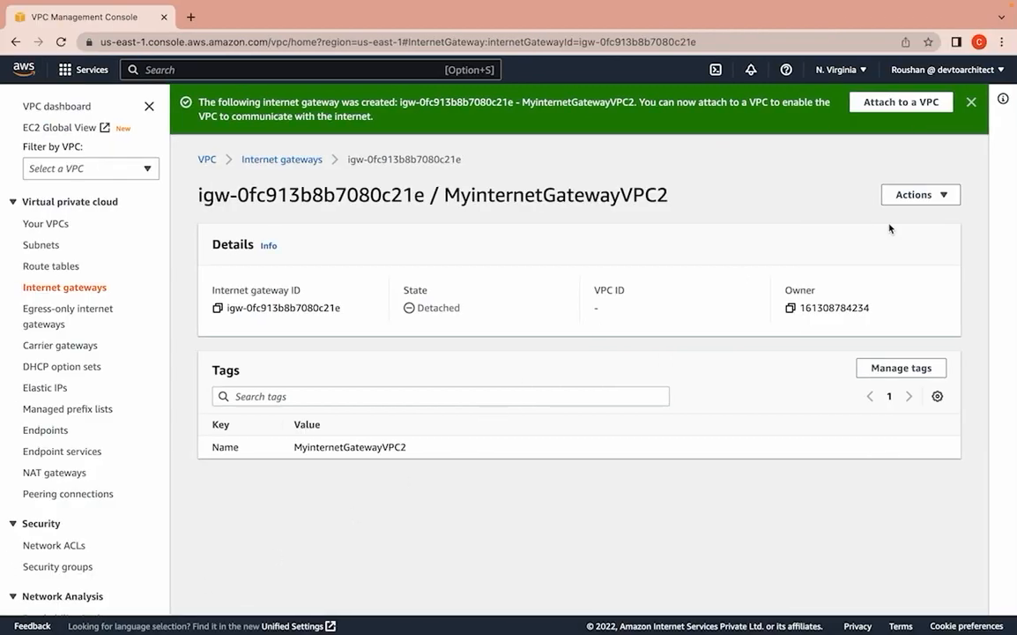
# Step: Attach the internet gateway MyinternetGatewayVPC2 to the VPC myvpc2
pyautogui.click(918, 195)
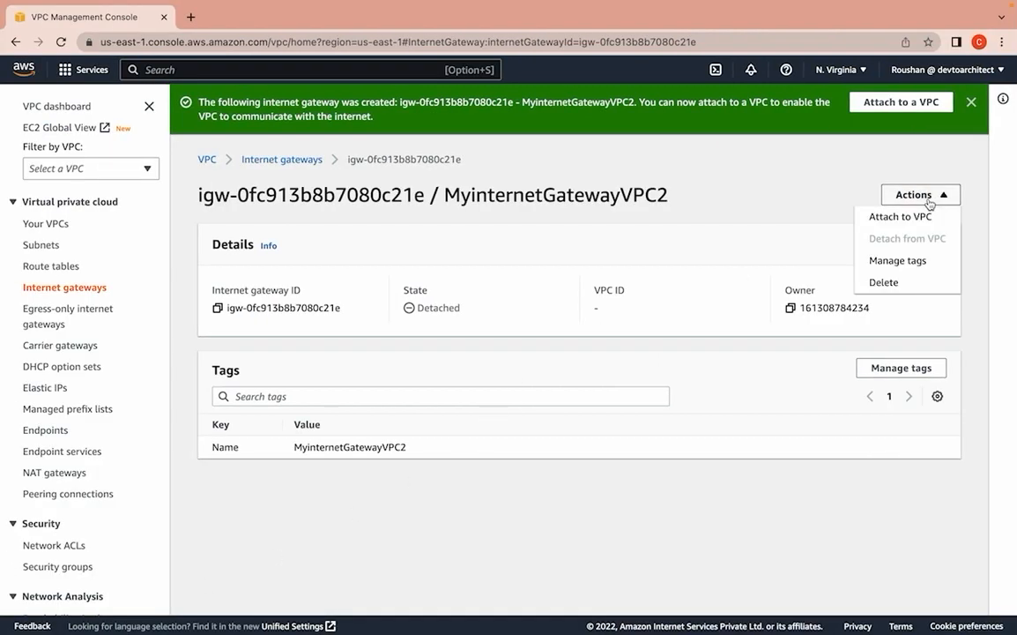
pyautogui.click(911, 219)
pyautogui.click(162, 276)
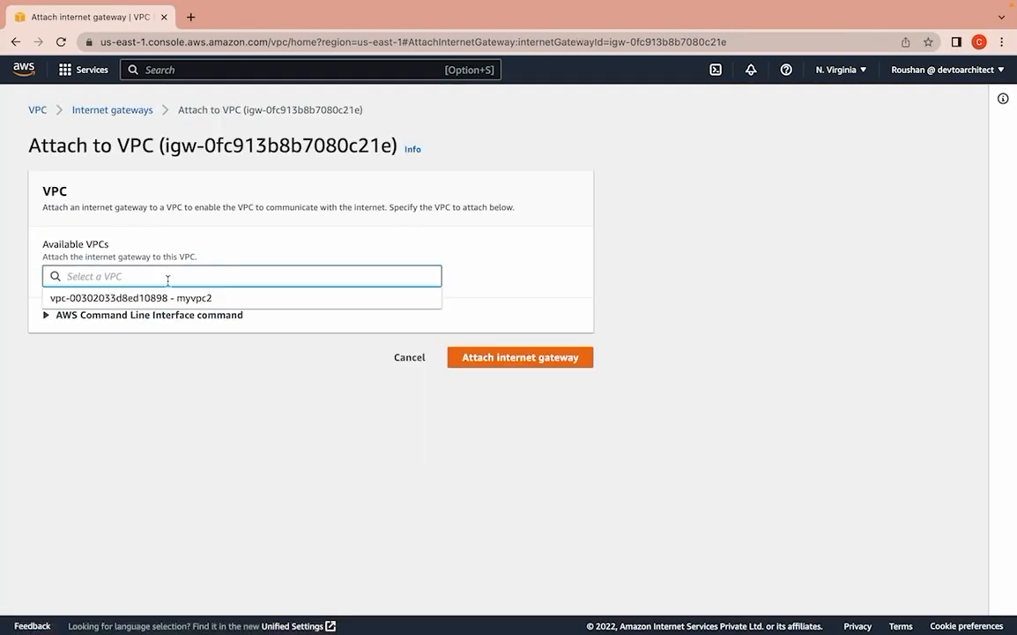
pyautogui.click(212, 298)
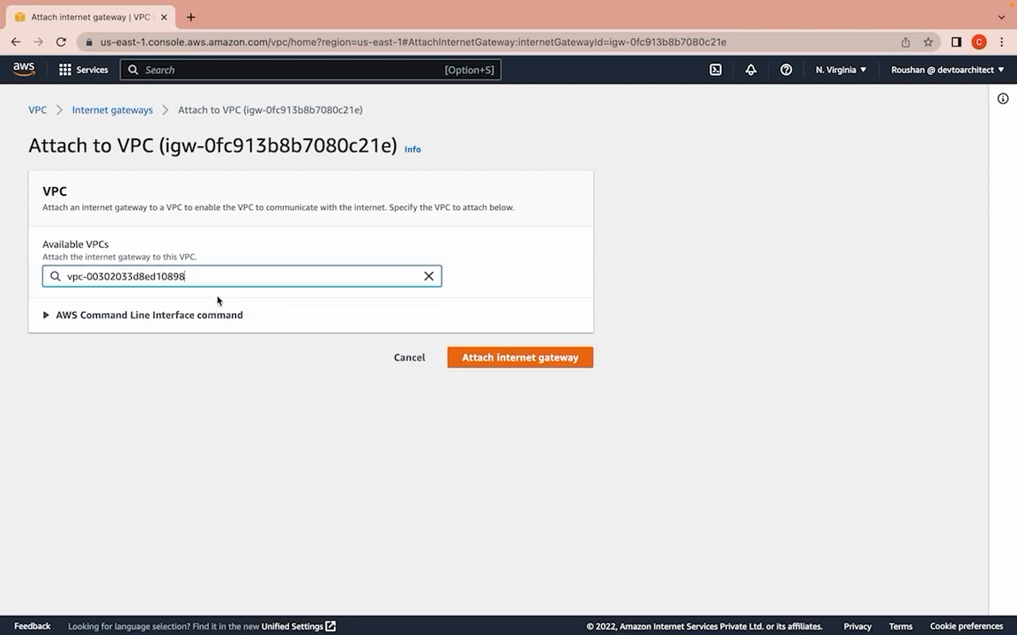
pyautogui.click(527, 361)
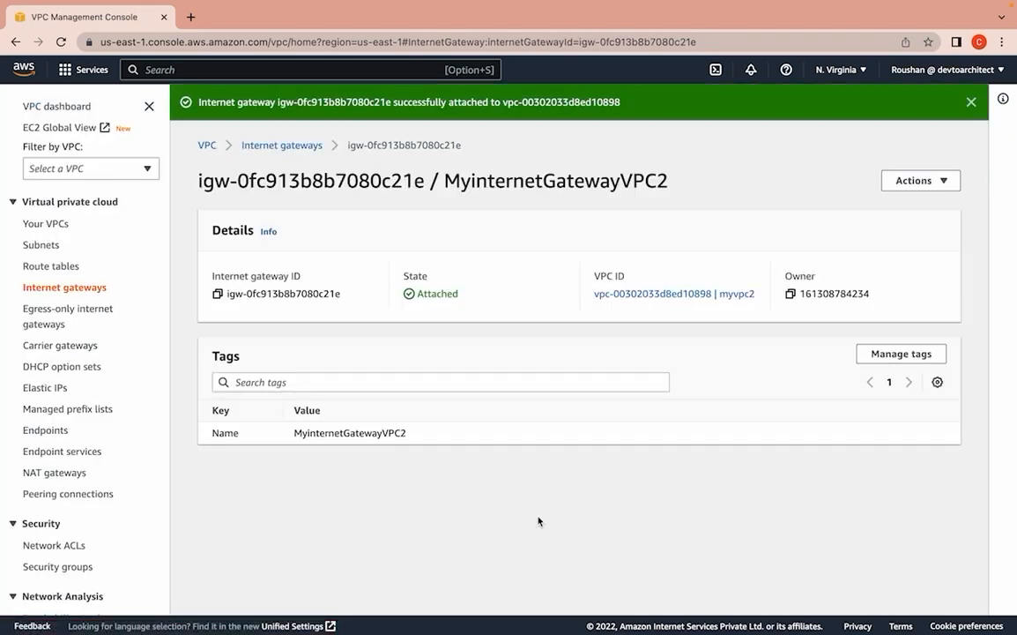
# Step: Review the NAT placement in the vpc.drawio diagram and switch back to the VPC console's browser window
pyautogui.press('super+Tab')
pyautogui.press('super+Tab')
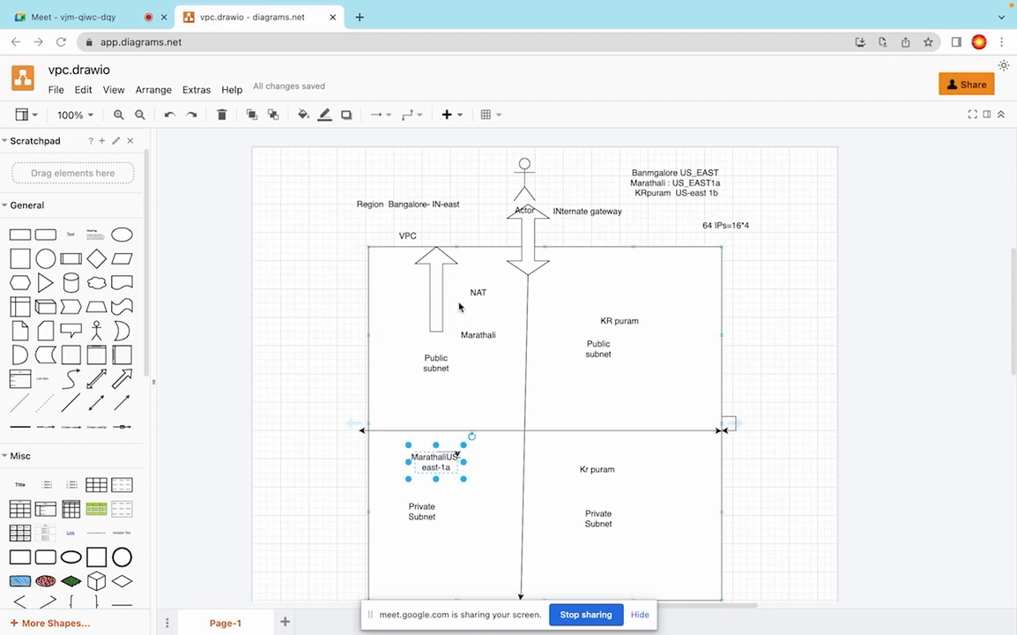
pyautogui.press('super+Tab')
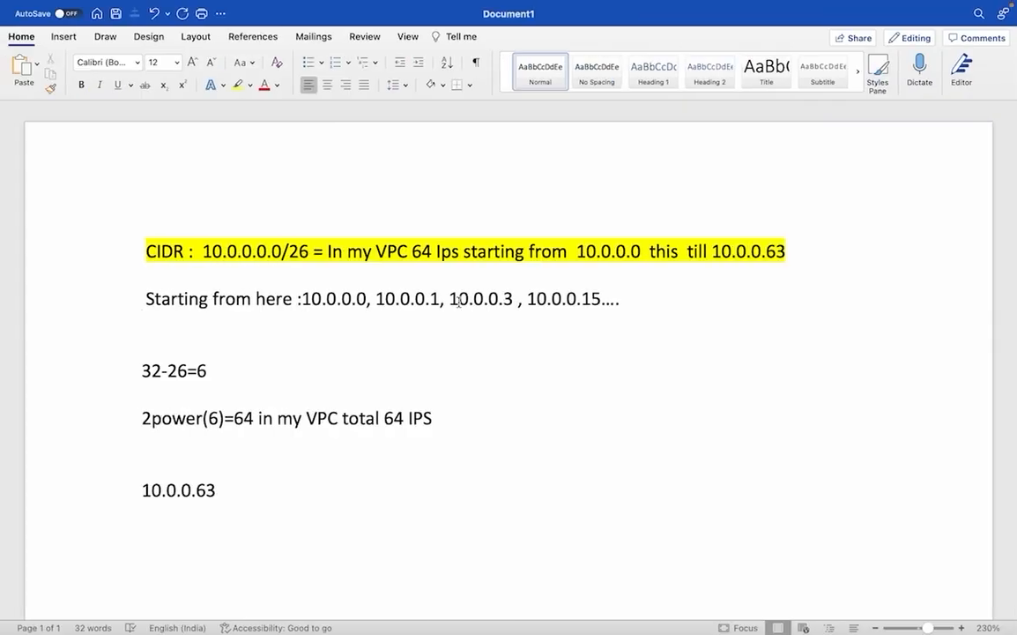
pyautogui.press('super+Tab')
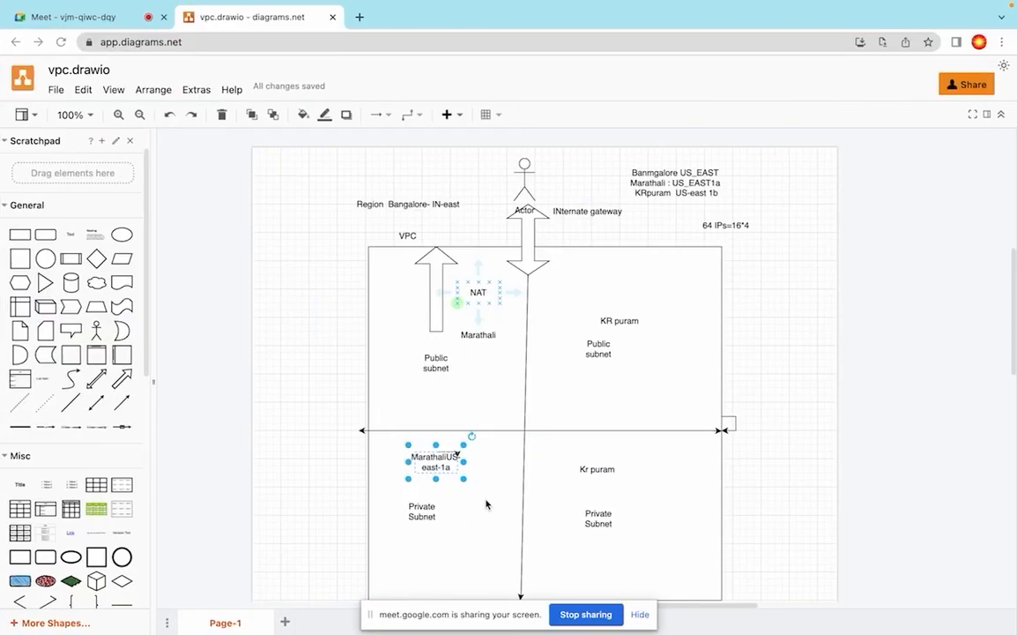
pyautogui.press('super+Tab')
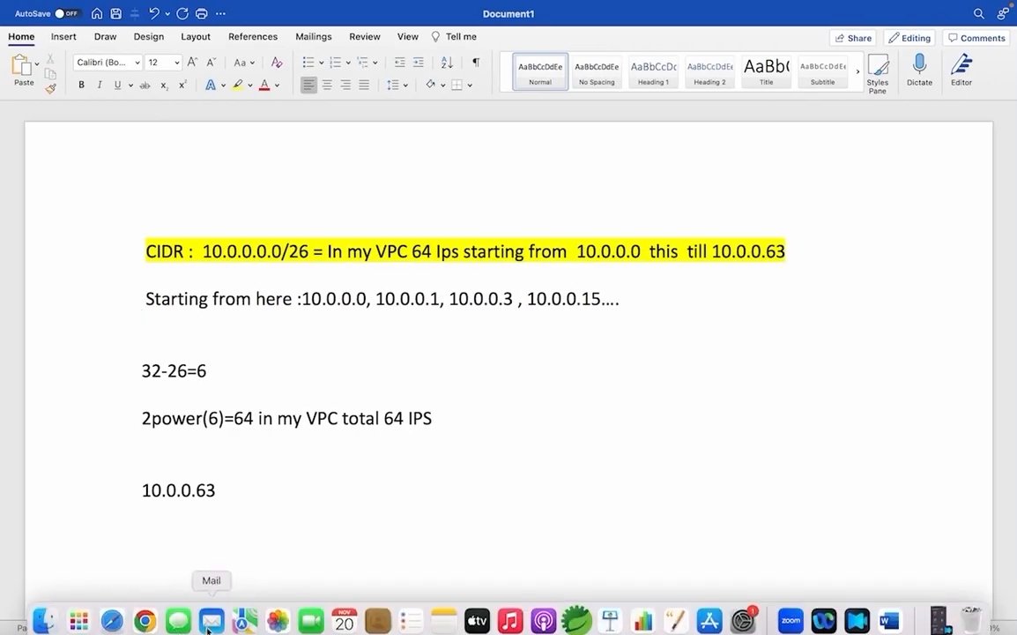
pyautogui.click(148, 617)
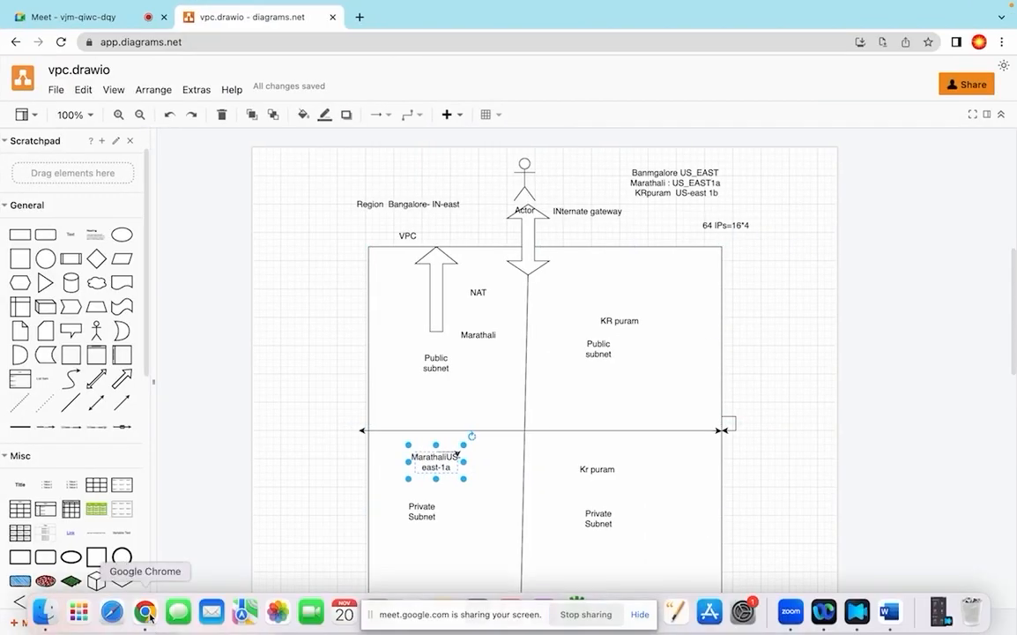
pyautogui.rightClick(147, 614)
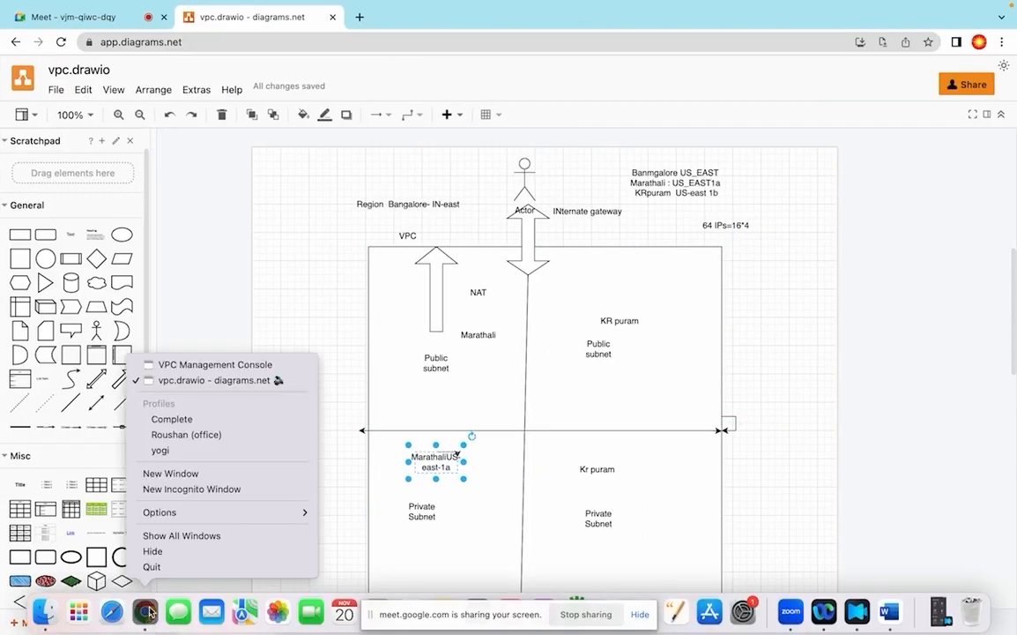
pyautogui.click(208, 420)
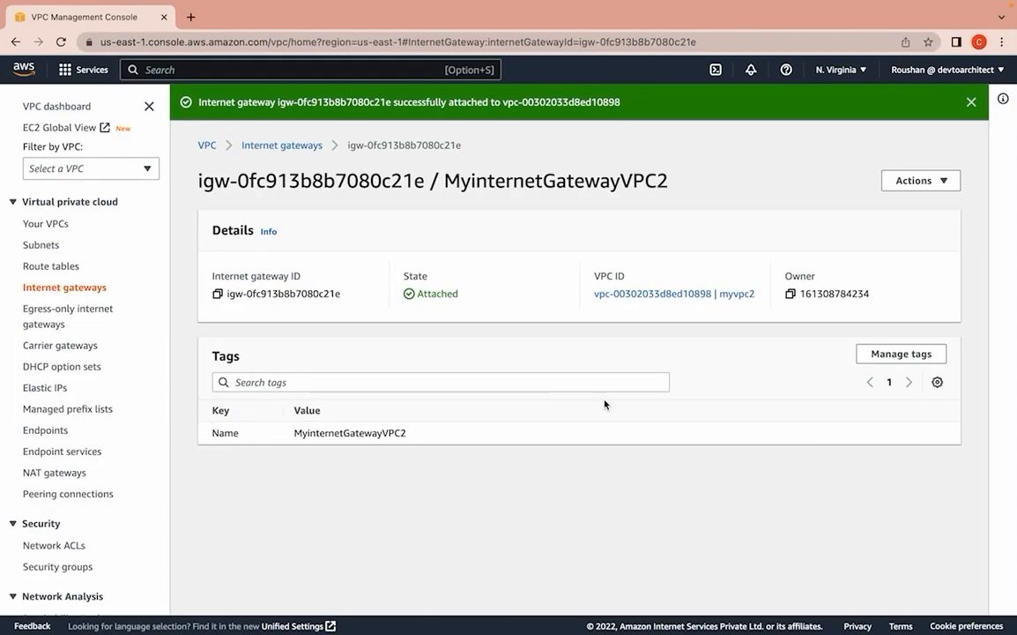
# Step: Start a new NAT gateway named mynateVPC2 and place it in the public subnet SubnetPbl1
pyautogui.click(68, 475)
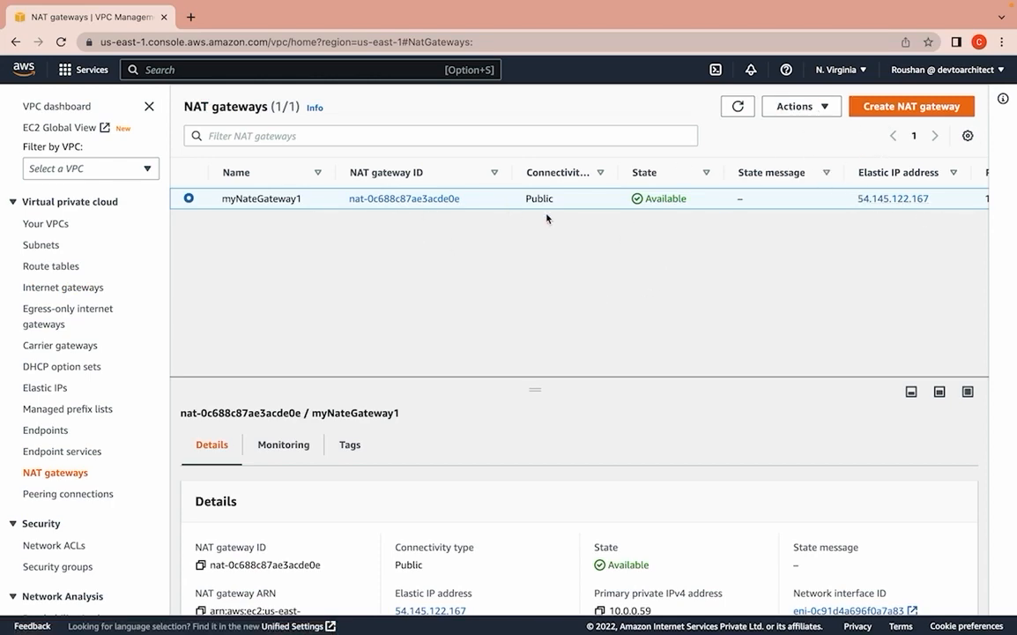
pyautogui.click(896, 106)
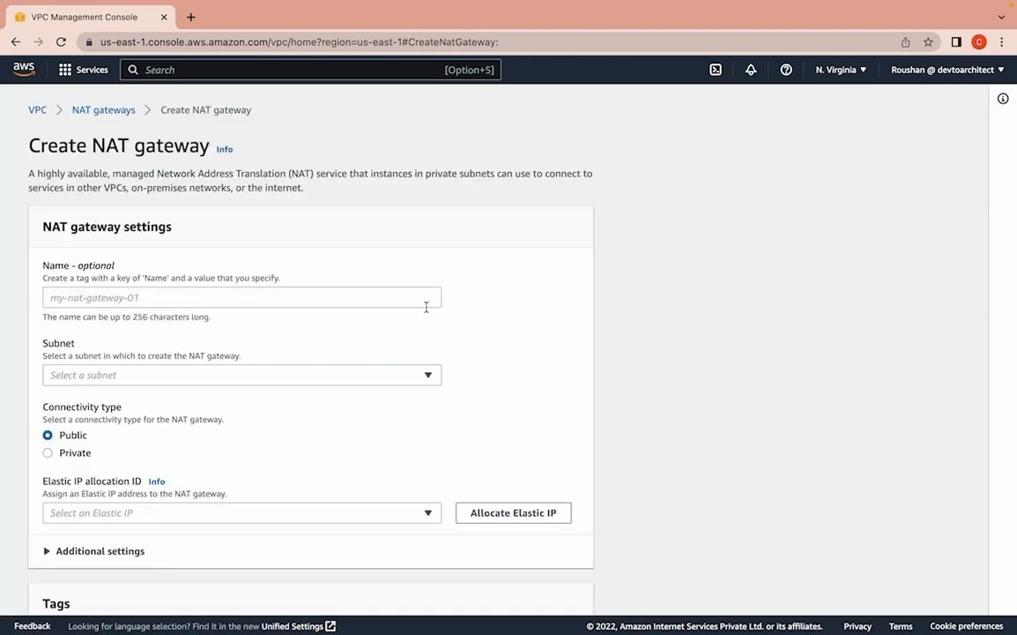
pyautogui.click(104, 302)
pyautogui.write('mynat')
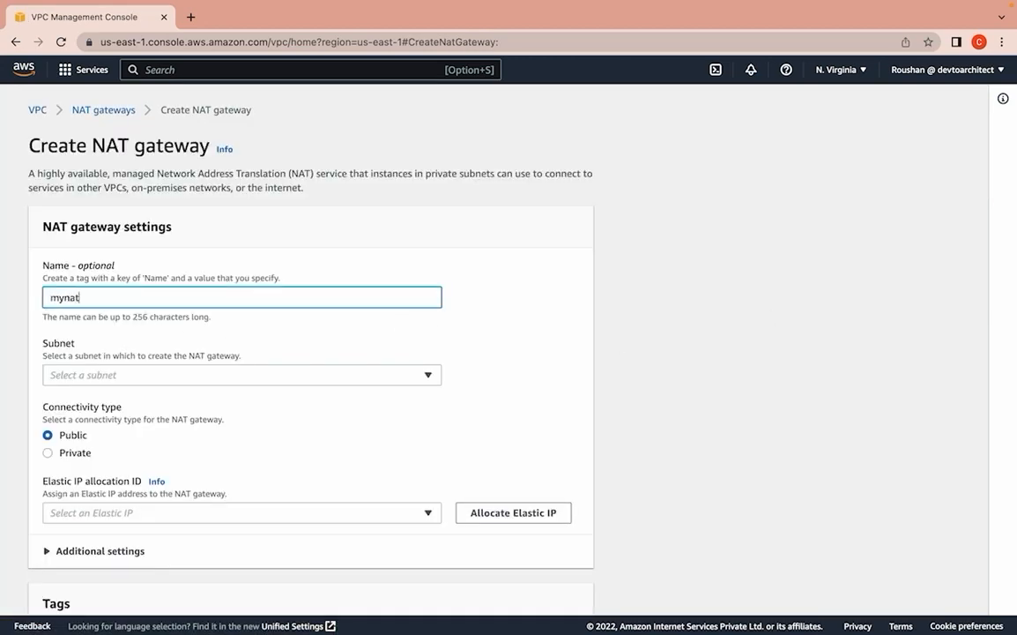
pyautogui.write('eVPC2')
pyautogui.click(102, 377)
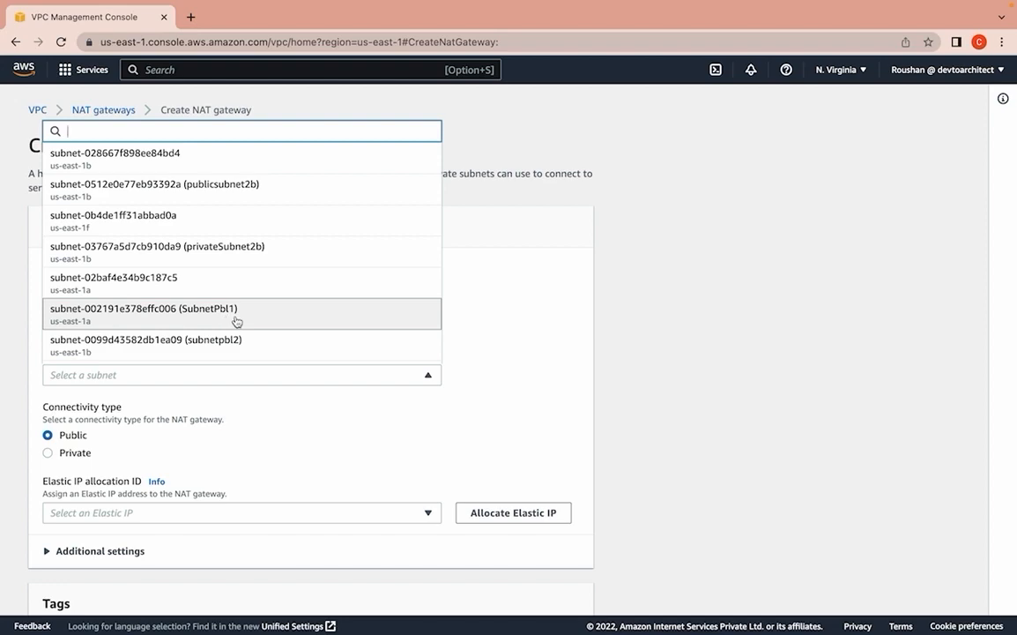
pyautogui.click(226, 319)
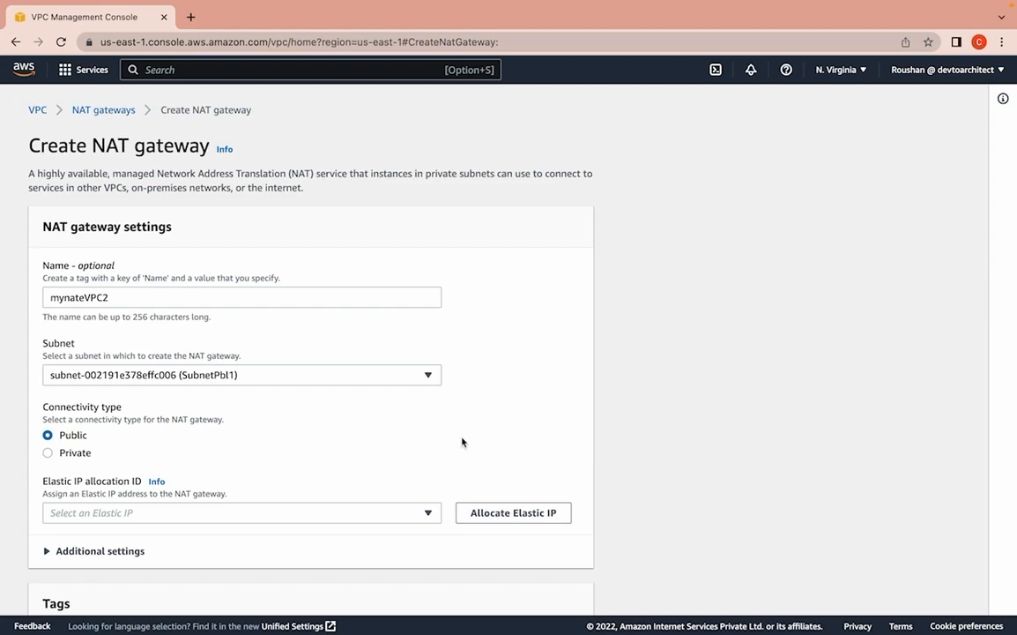
pyautogui.press('space')
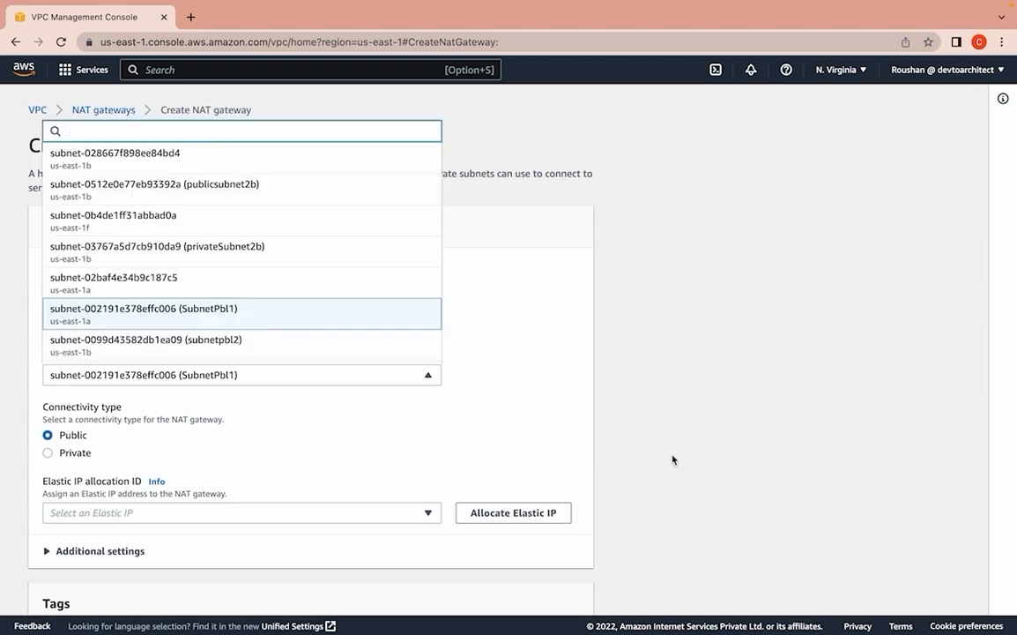
pyautogui.click(298, 437)
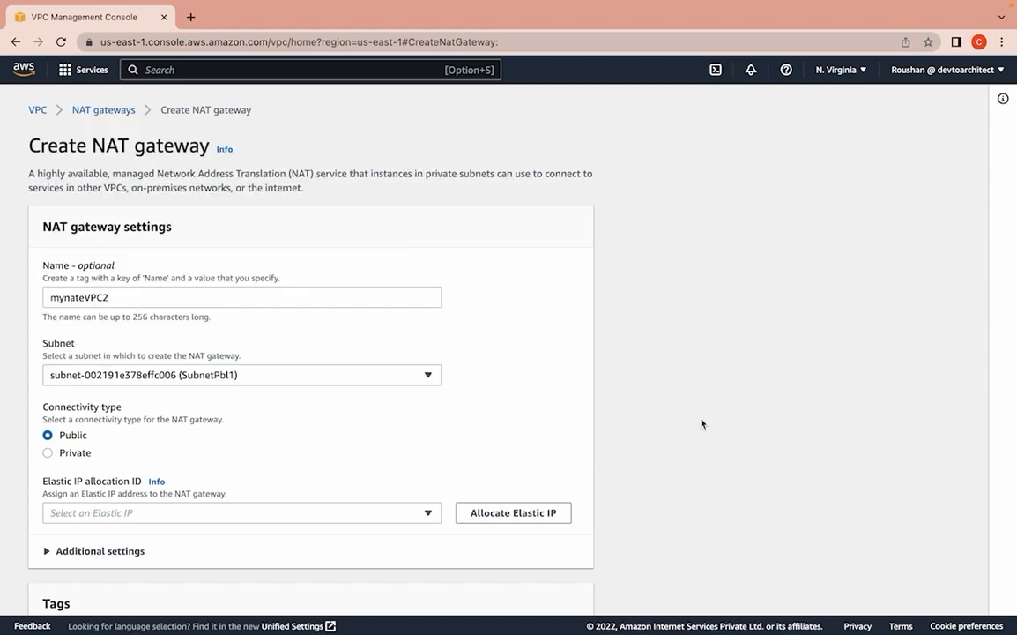
# Step: Allocate a new Elastic IP for the NAT gateway mynateVPC2 and create the gateway
pyautogui.scroll(-2, 702, 424)
pyautogui.scroll(-5, 702, 424)
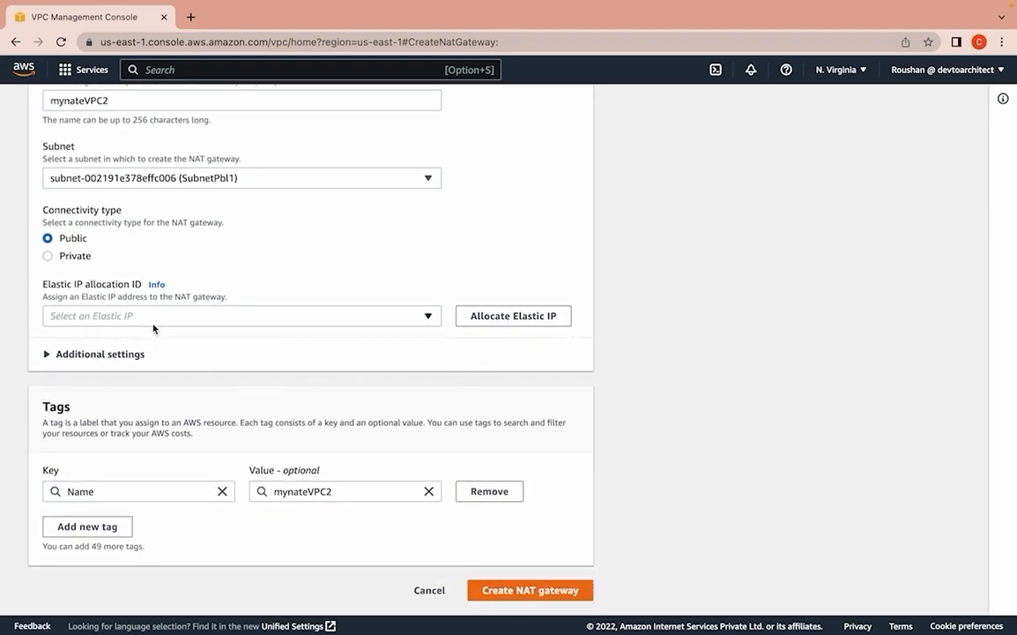
pyautogui.click(520, 321)
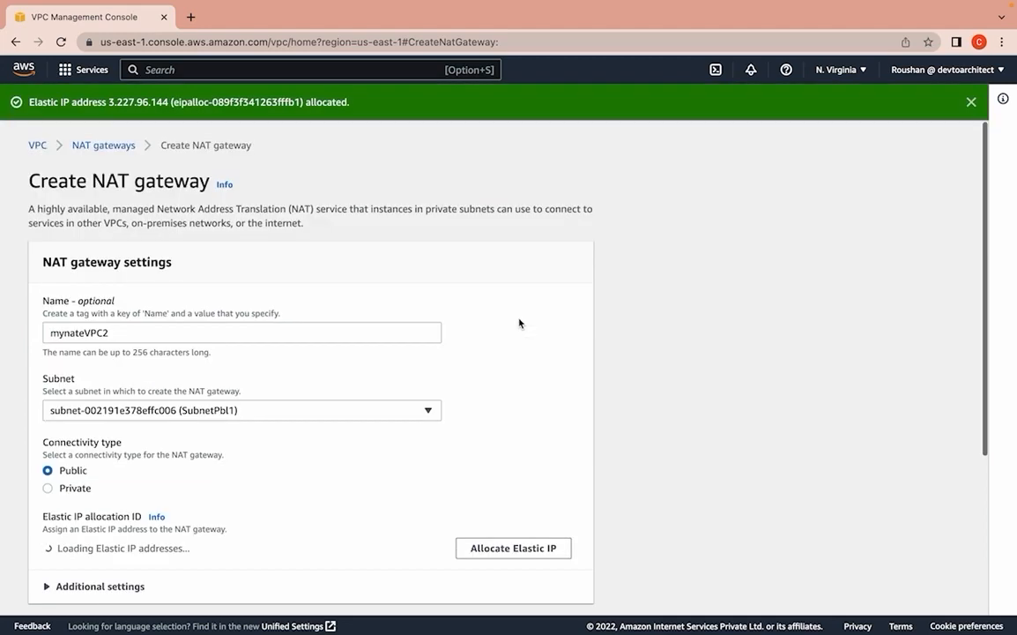
pyautogui.scroll(-8, 670, 435)
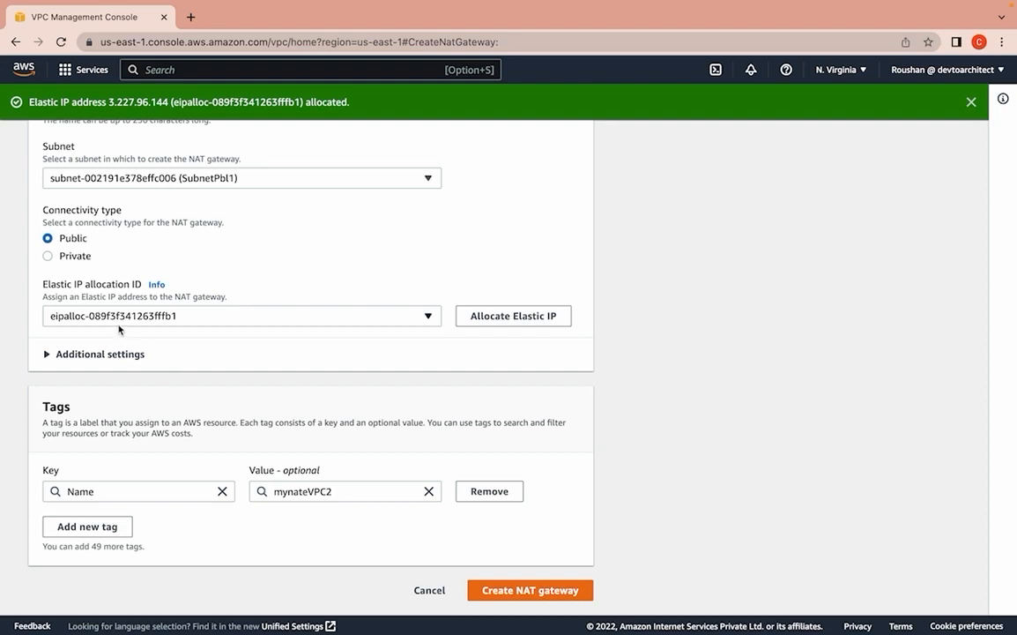
pyautogui.click(542, 599)
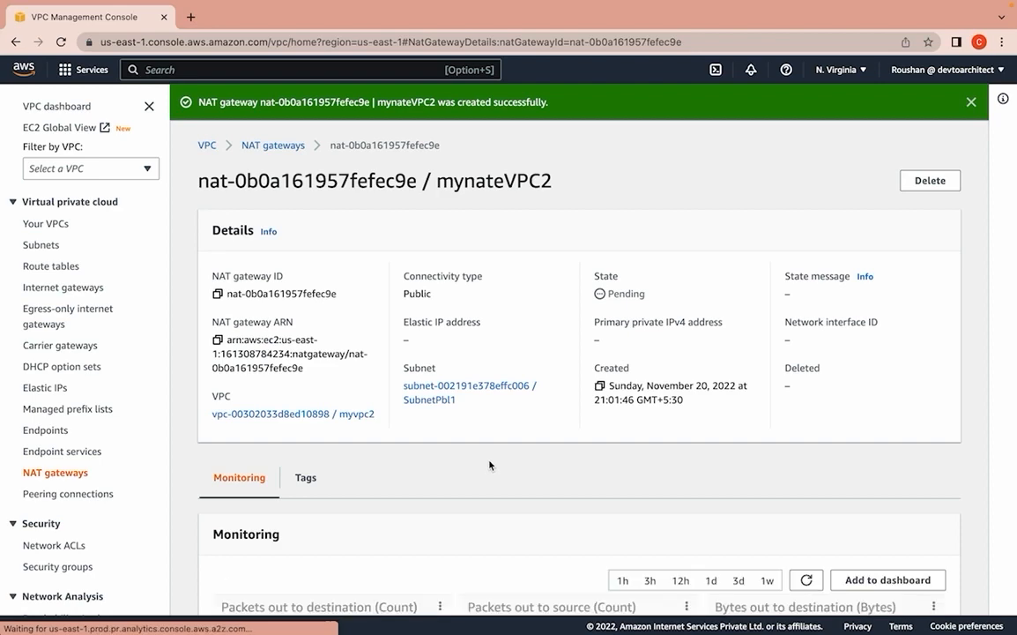
# Step: Open the routes of the public route table Myvpc2RT for editing
pyautogui.click(55, 266)
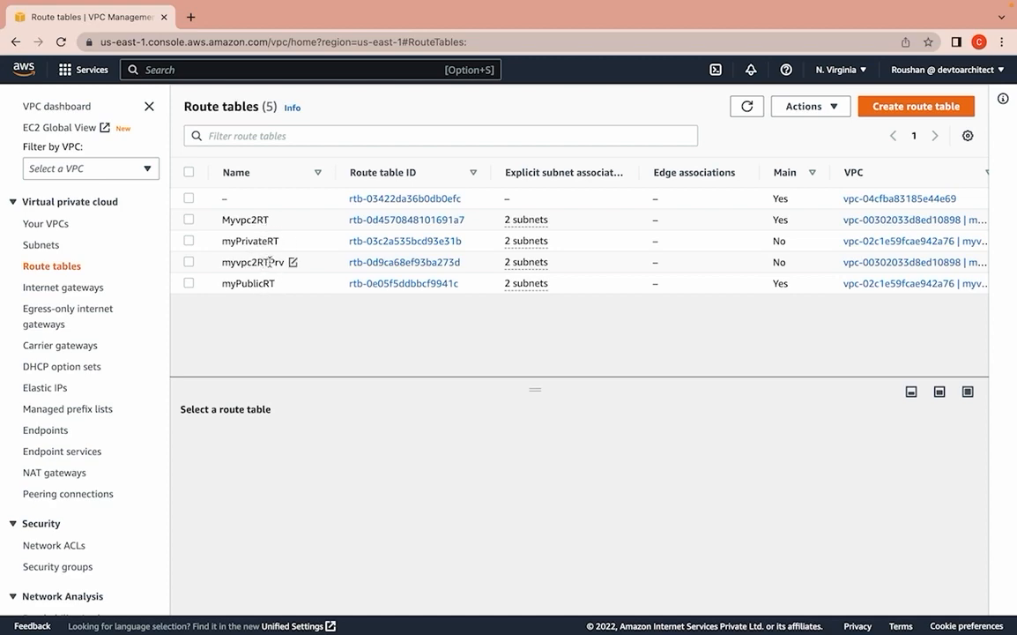
pyautogui.click(189, 219)
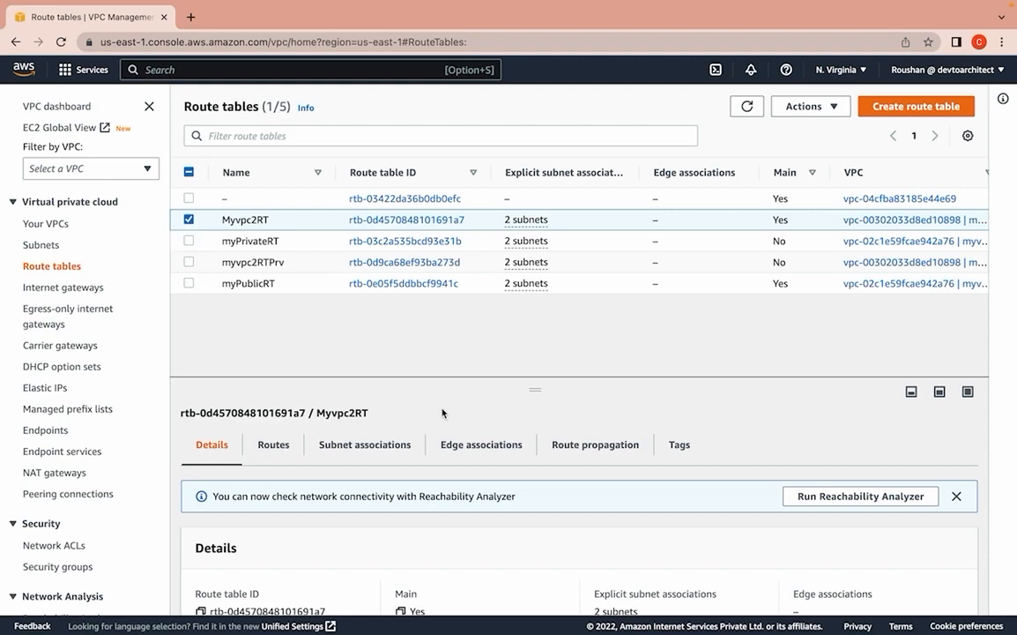
pyautogui.scroll(-5, 442, 412)
pyautogui.scroll(4, 443, 413)
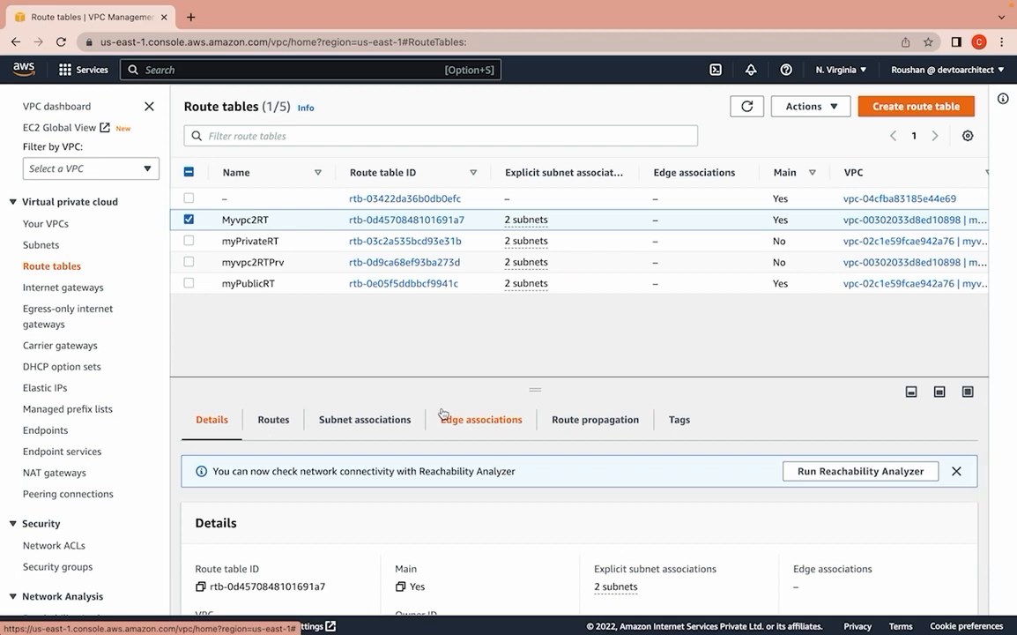
pyautogui.click(274, 423)
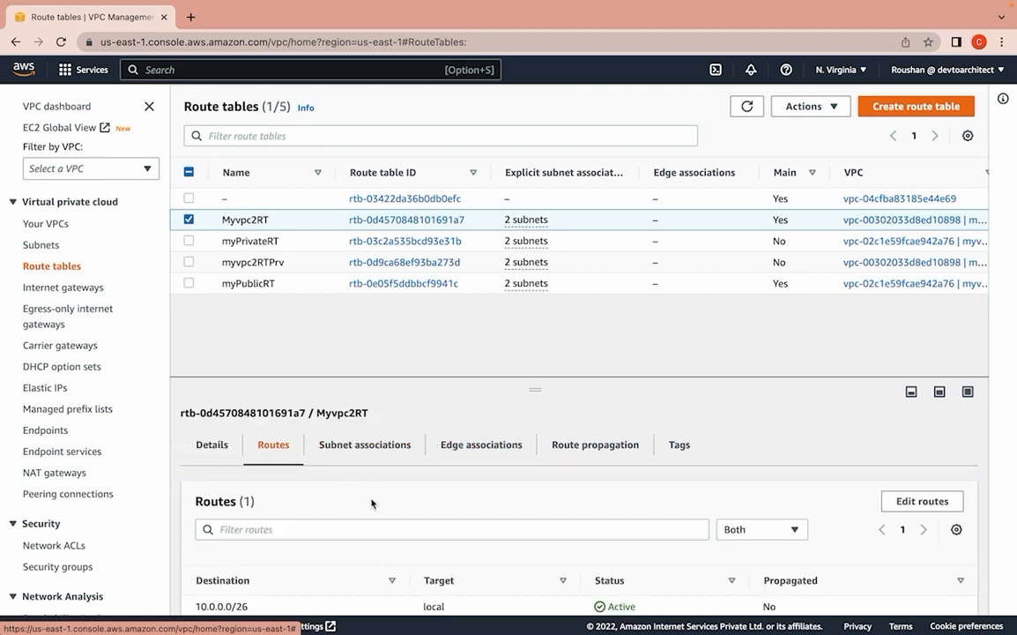
pyautogui.scroll(-2, 370, 503)
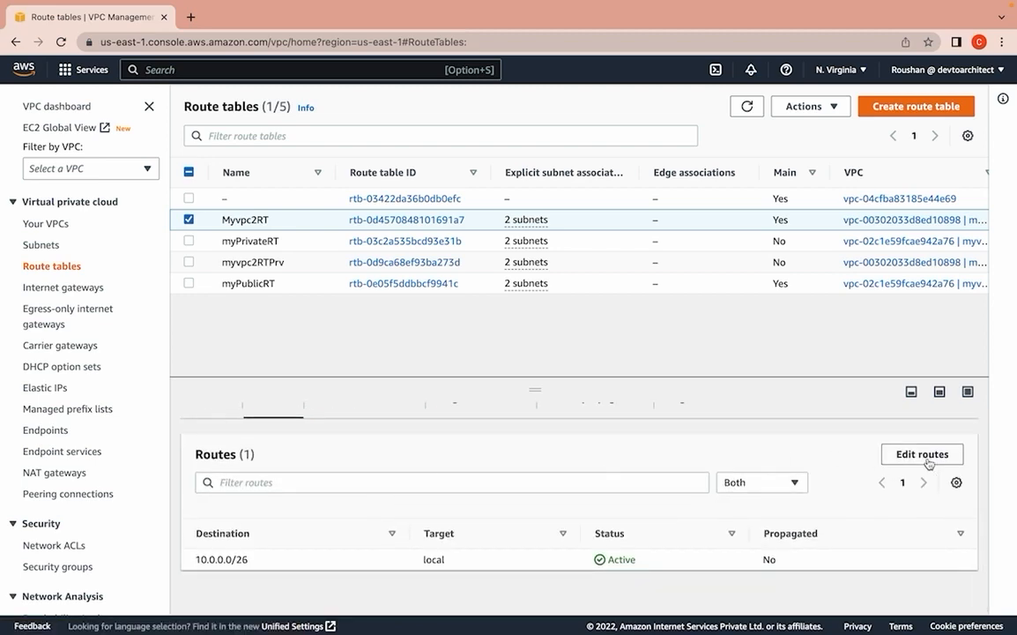
pyautogui.click(895, 457)
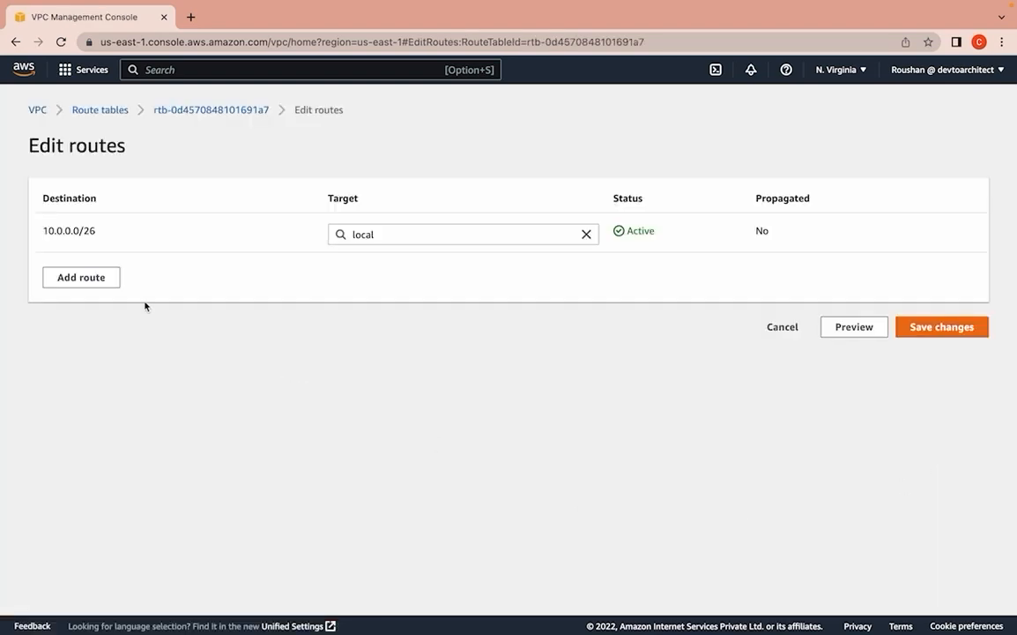
# Step: Add a route with destination 0.0.0.0/0 targeting the internet gateway MyinternetGatewayVPC2 and save the route changes
pyautogui.click(103, 282)
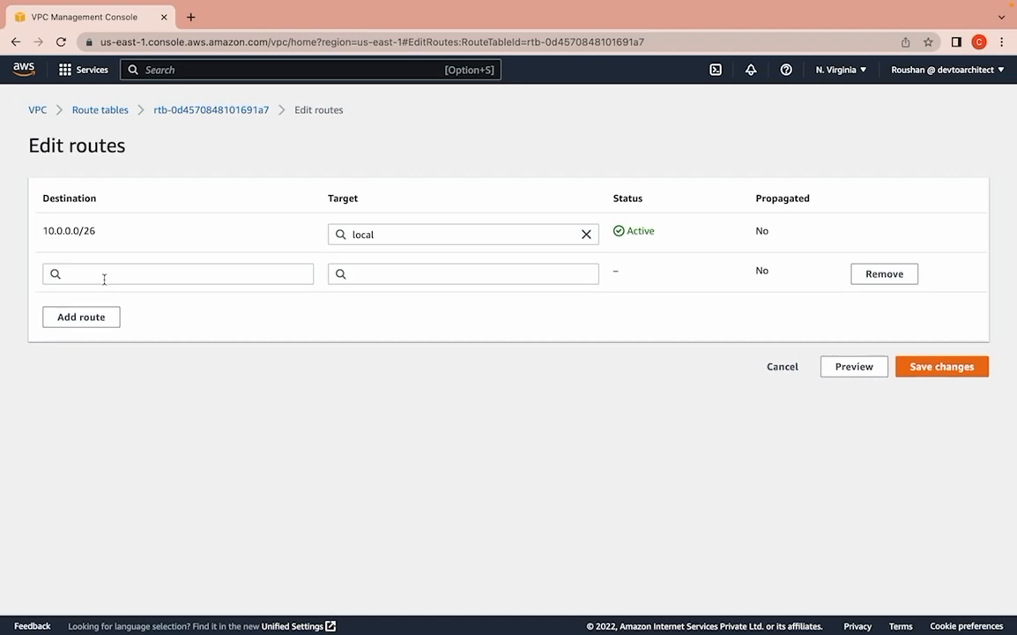
pyautogui.click(101, 277)
pyautogui.click(86, 296)
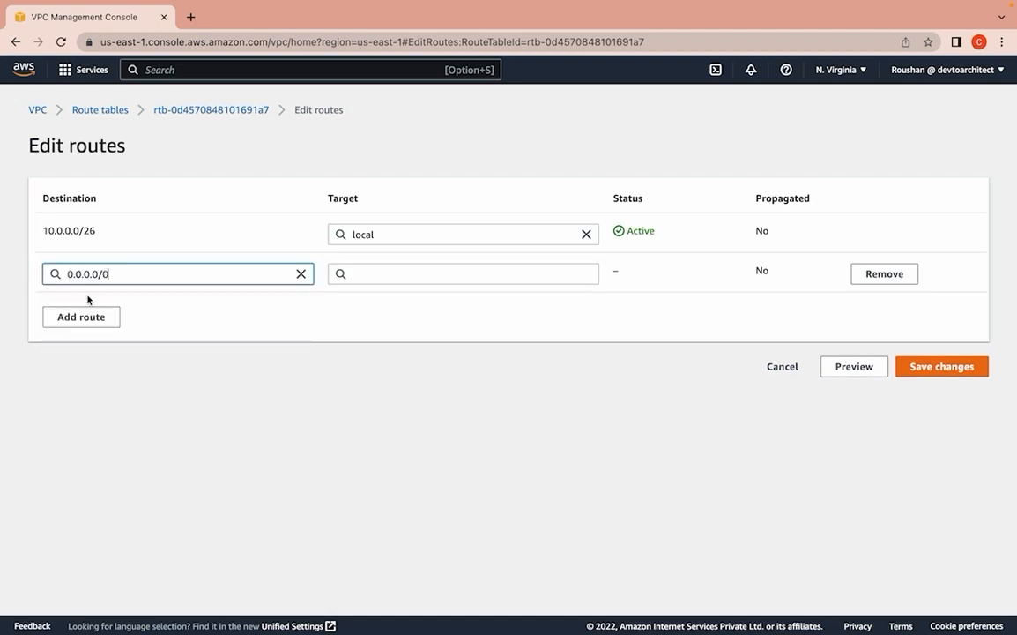
pyautogui.click(394, 273)
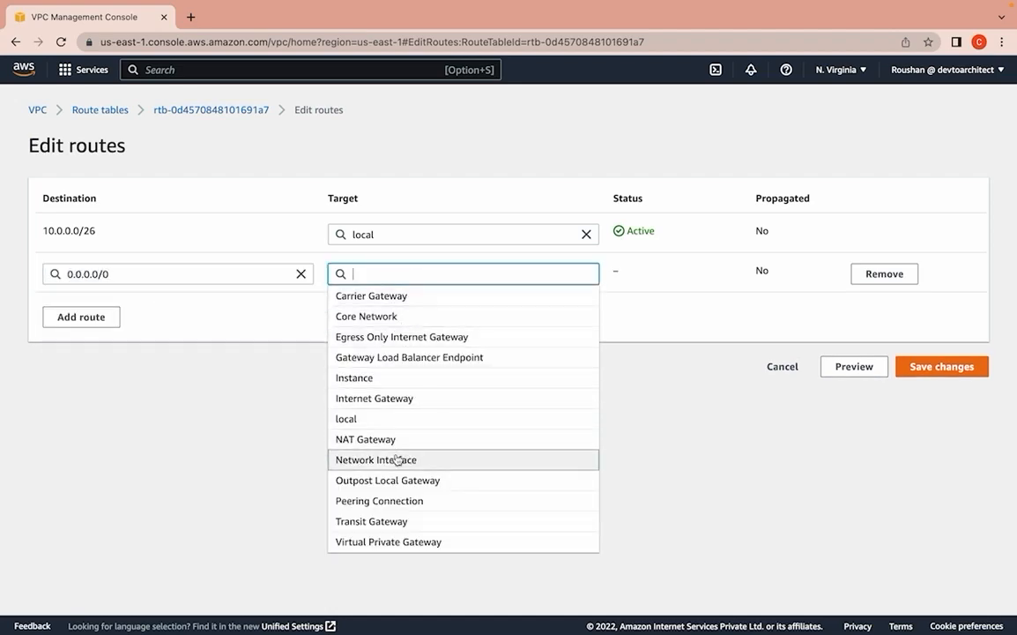
pyautogui.click(413, 400)
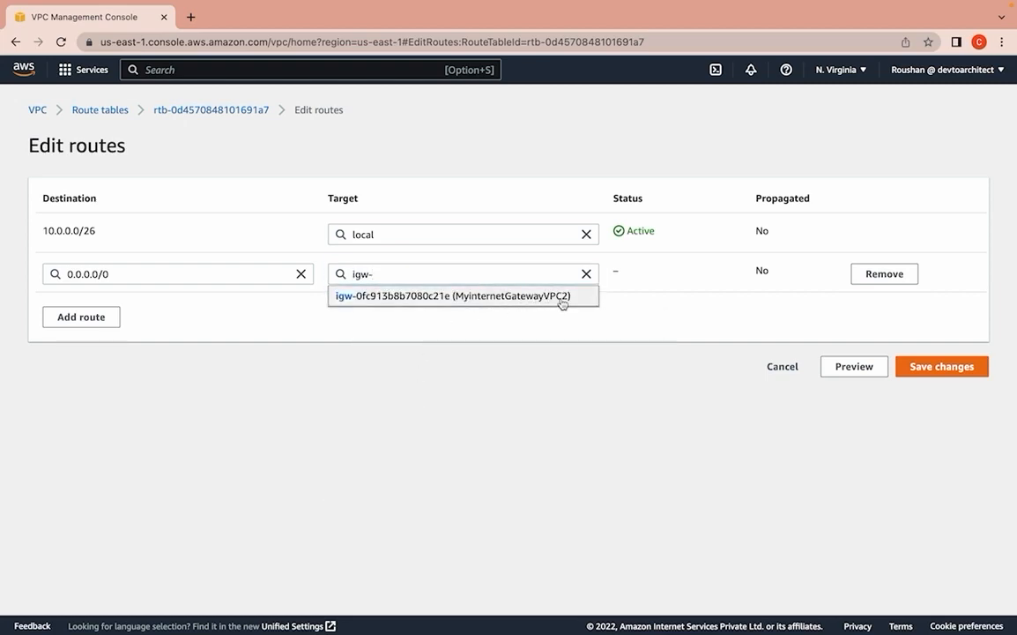
pyautogui.click(561, 296)
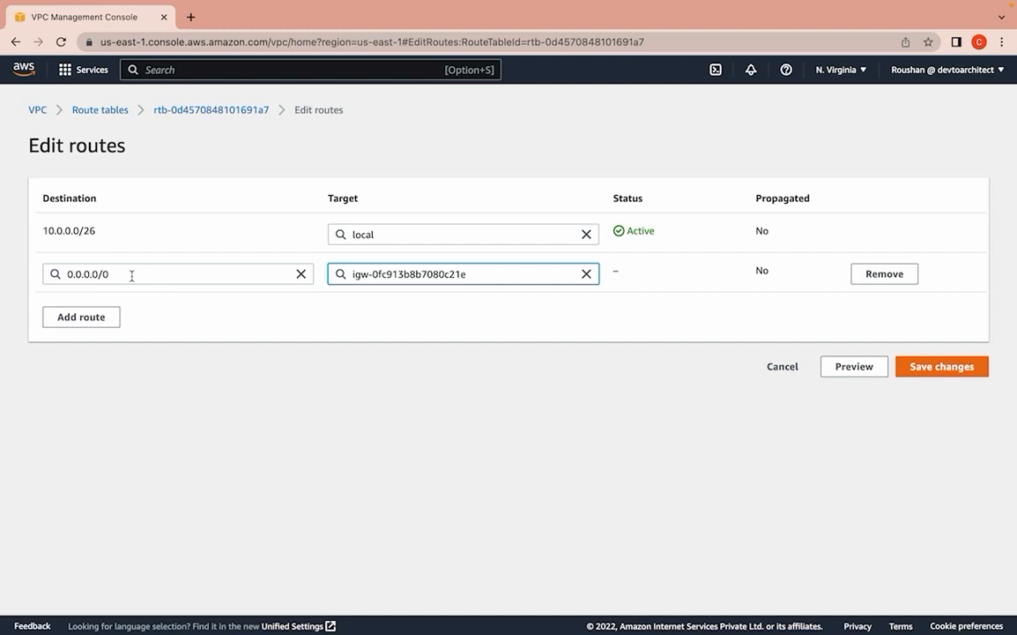
pyautogui.moveTo(121, 277); pyautogui.dragTo(67, 276)
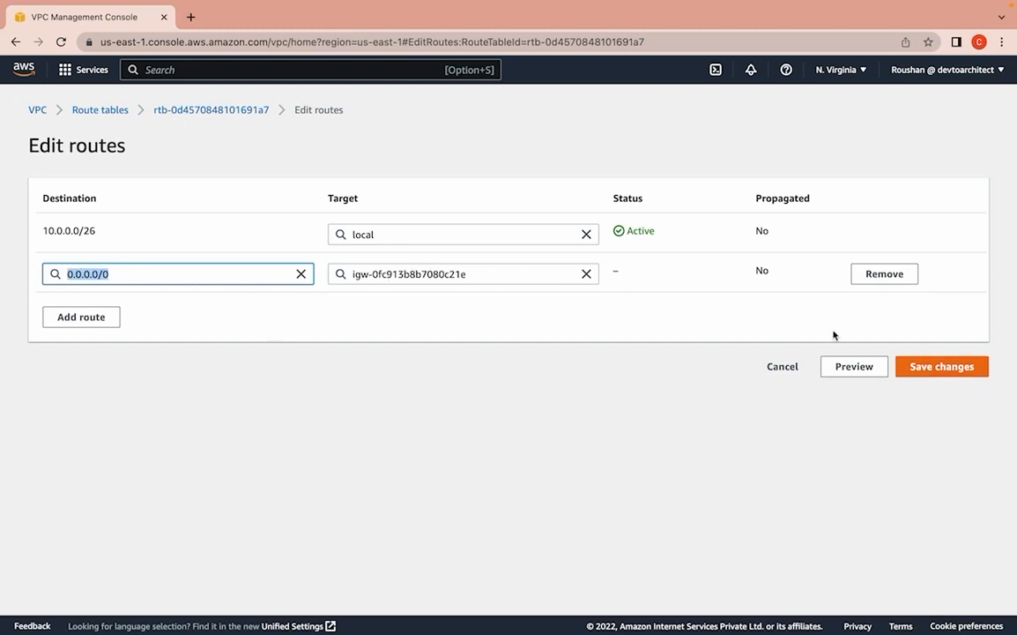
pyautogui.click(952, 373)
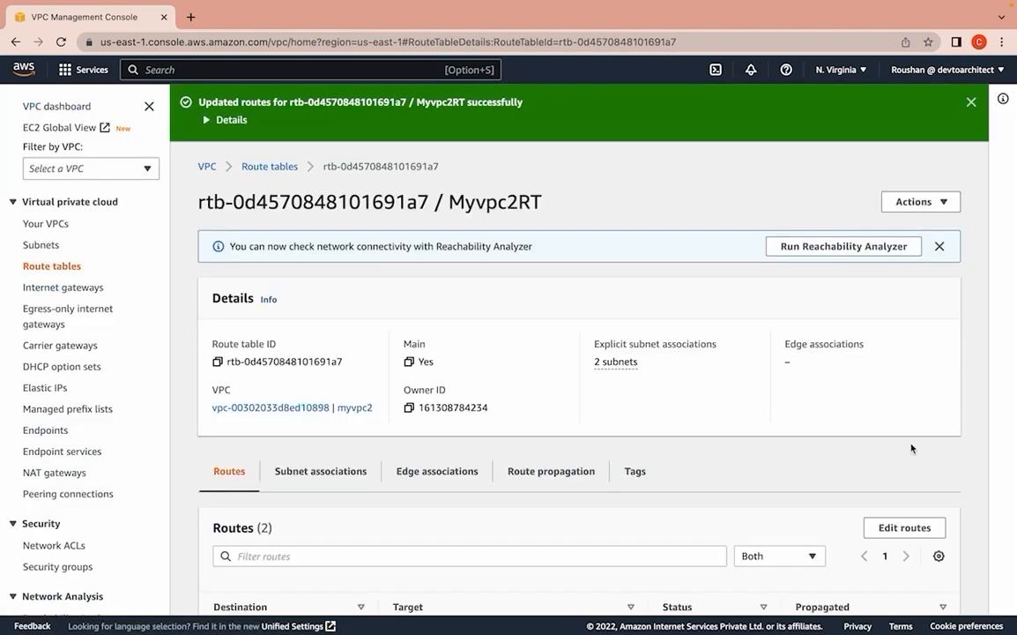
# Step: Open the routes of the private route table myvpc2RTPrv for editing
pyautogui.click(67, 272)
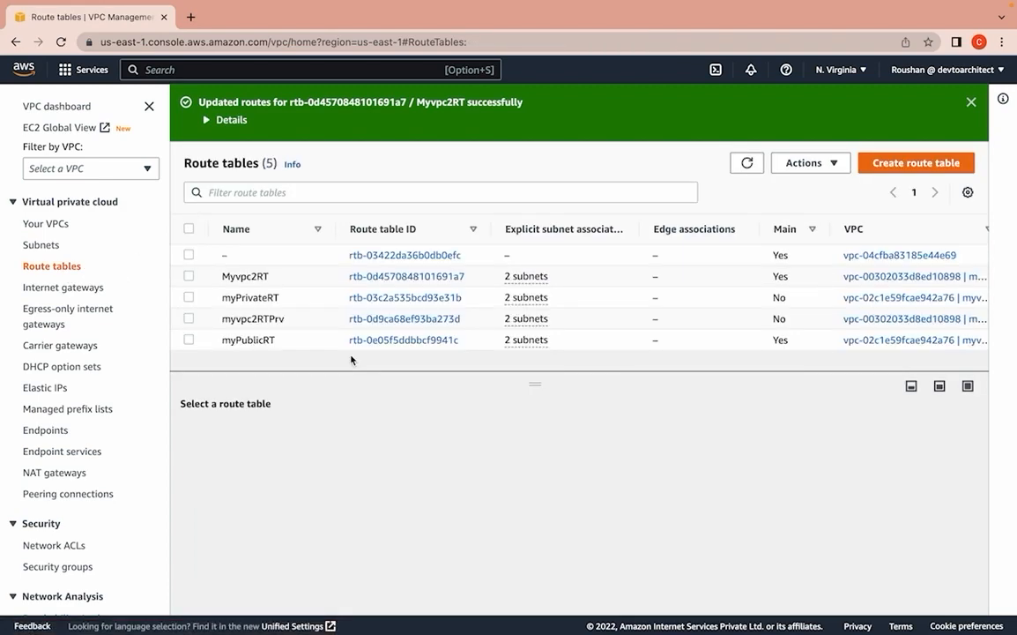
pyautogui.click(189, 318)
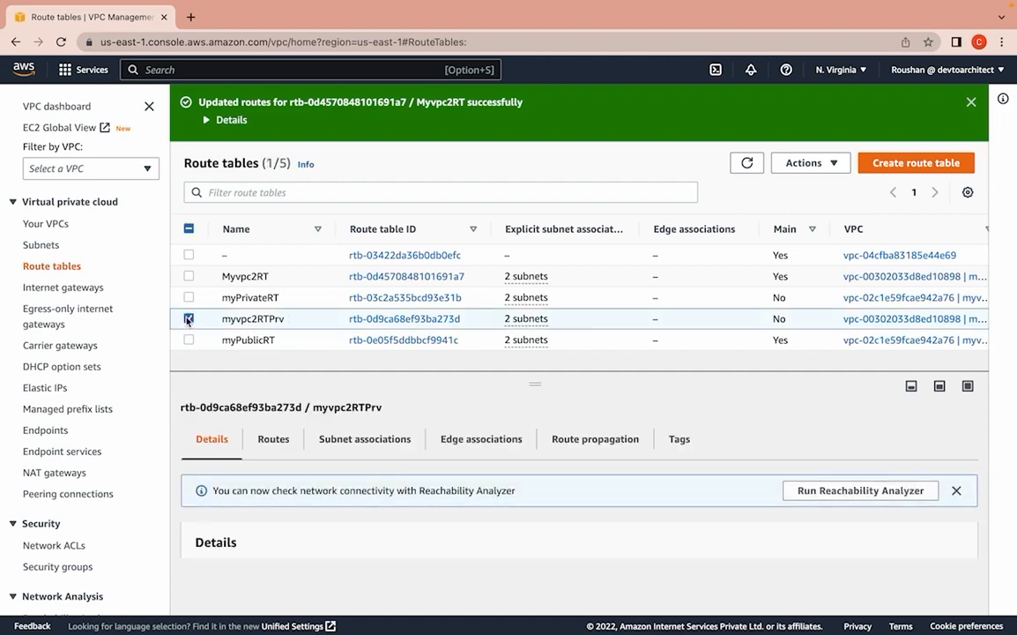
pyautogui.click(273, 438)
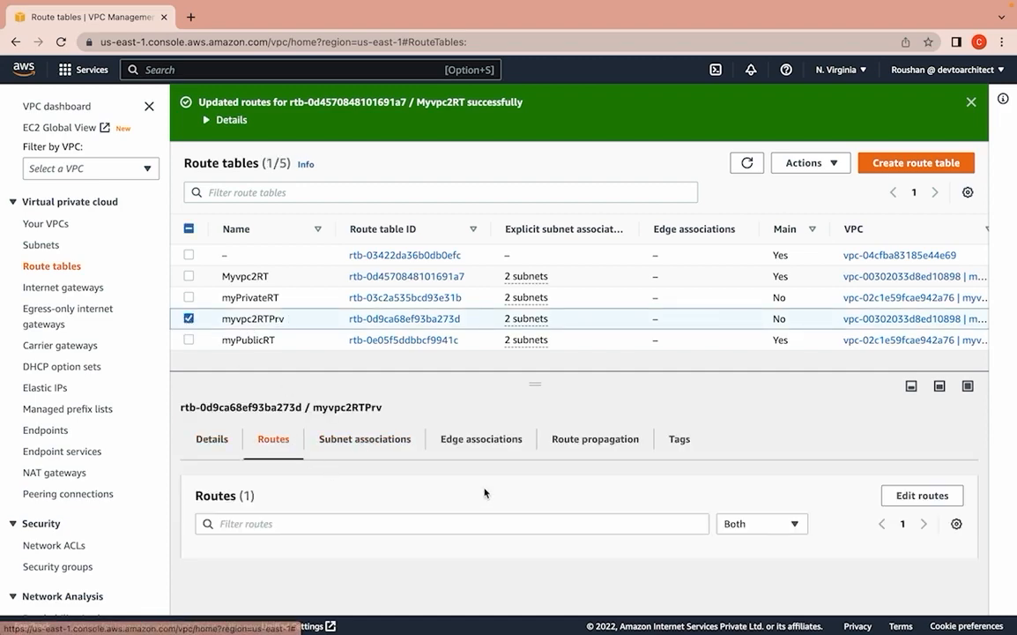
pyautogui.scroll(-2, 484, 494)
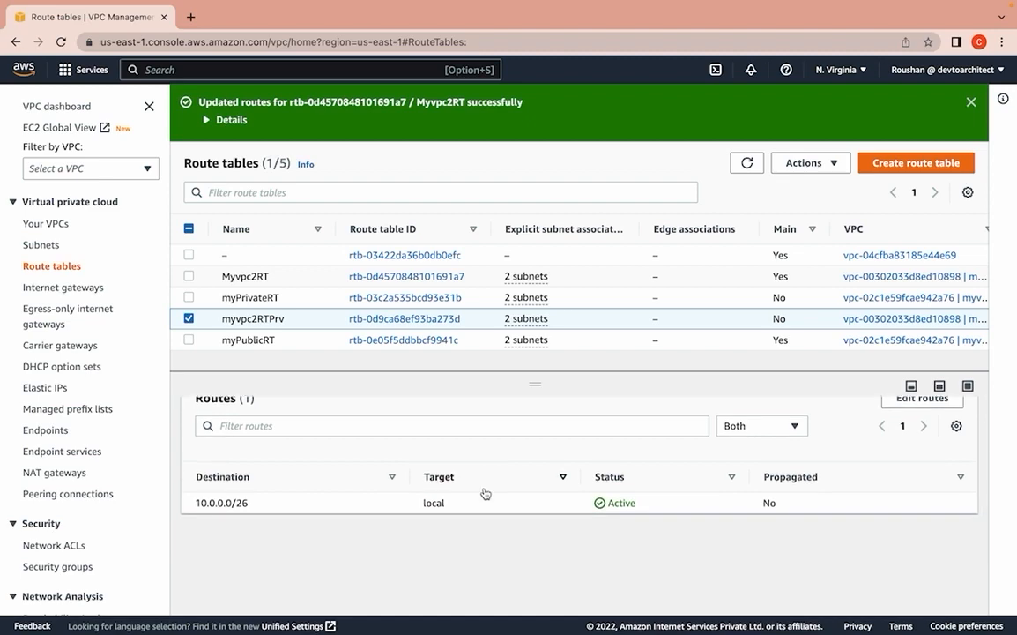
pyautogui.click(906, 408)
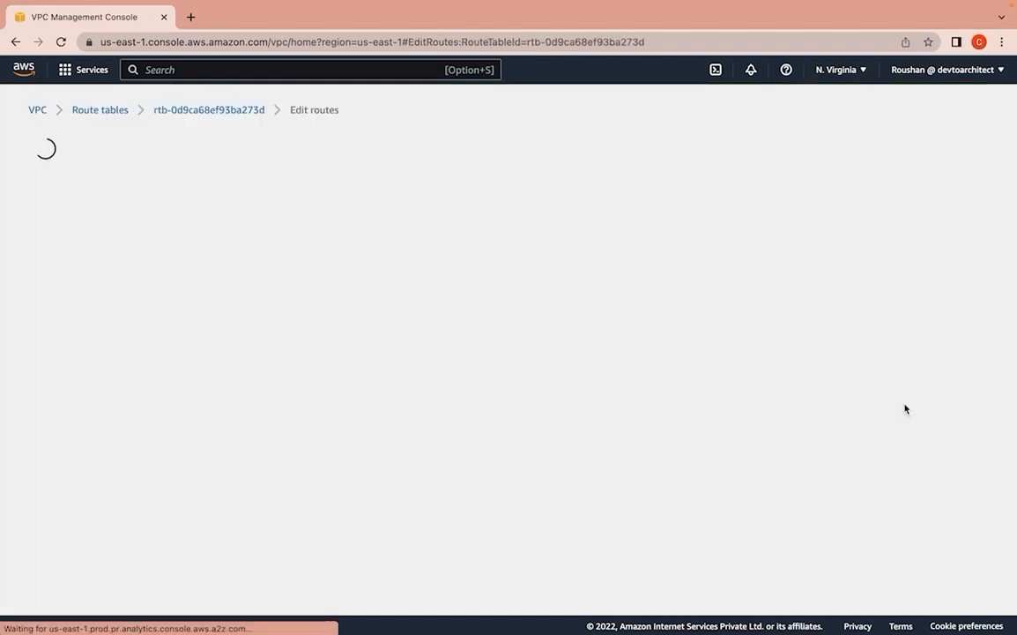
# Step: Add a route with destination 0.0.0.0/0 targeting the NAT gateway mynateVPC2 to the private route table
pyautogui.click(68, 292)
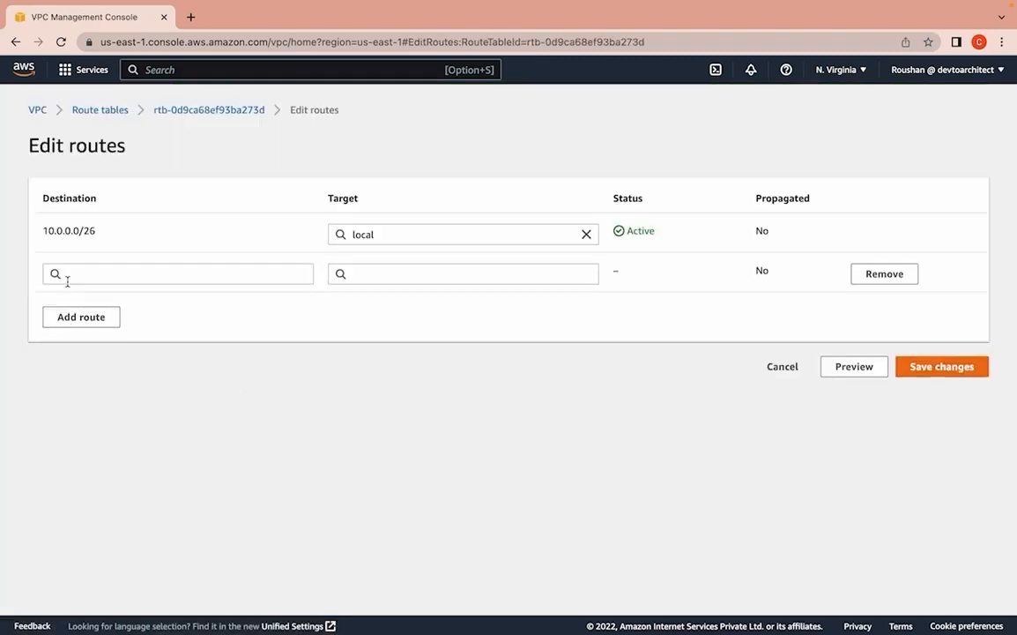
pyautogui.click(84, 280)
pyautogui.click(86, 297)
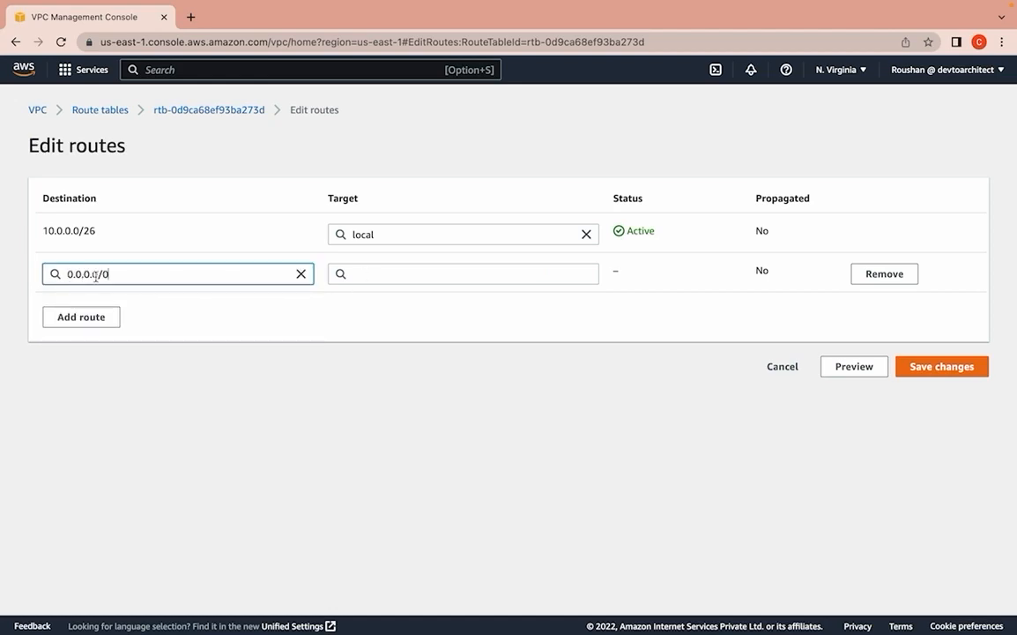
pyautogui.click(351, 274)
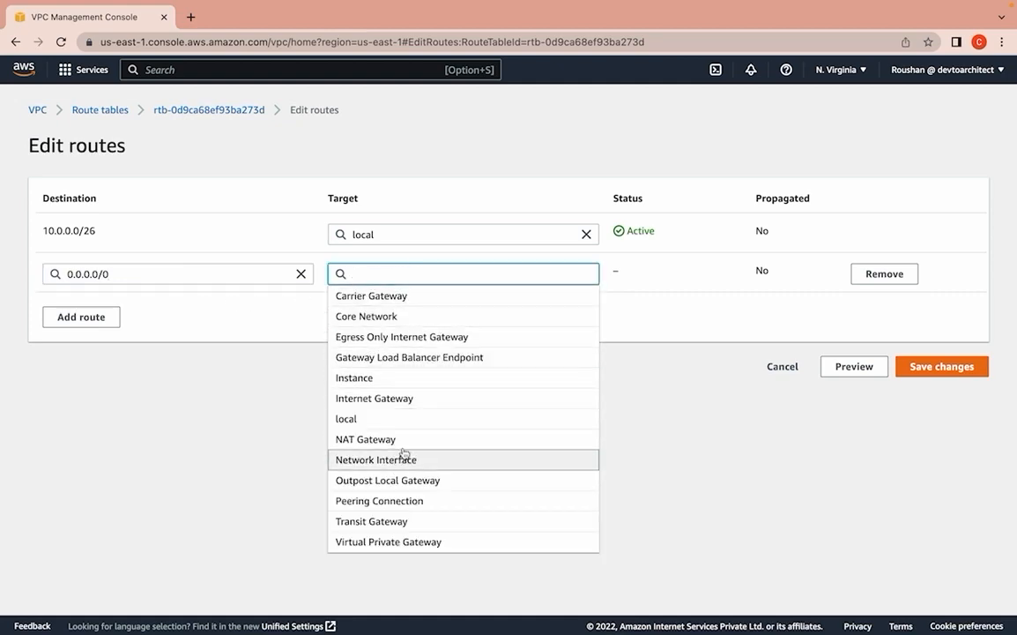
pyautogui.write('nat-')
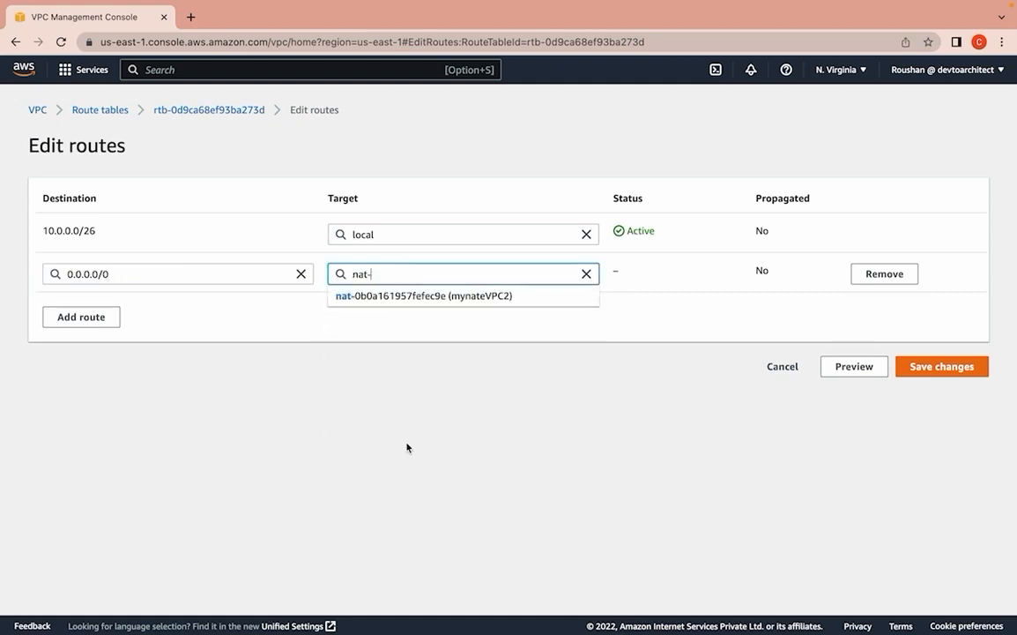
pyautogui.click(482, 297)
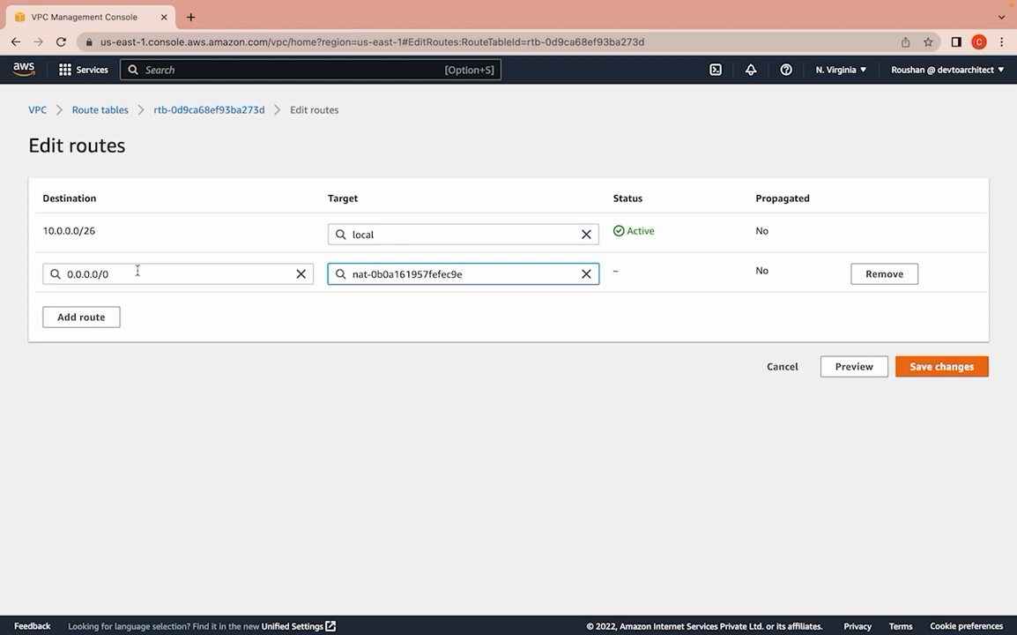
# Step: Check the new NAT route against the vpc.drawio diagram and save the route changes of myvpc2RTPrv
pyautogui.moveTo(124, 273); pyautogui.dragTo(59, 271)
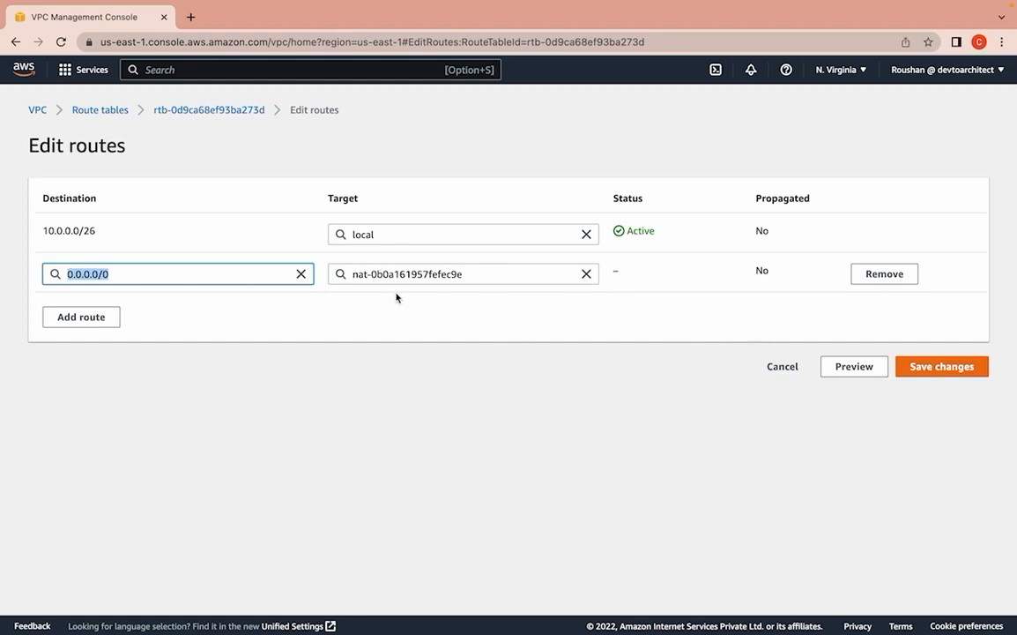
pyautogui.moveTo(330, 274); pyautogui.dragTo(475, 273)
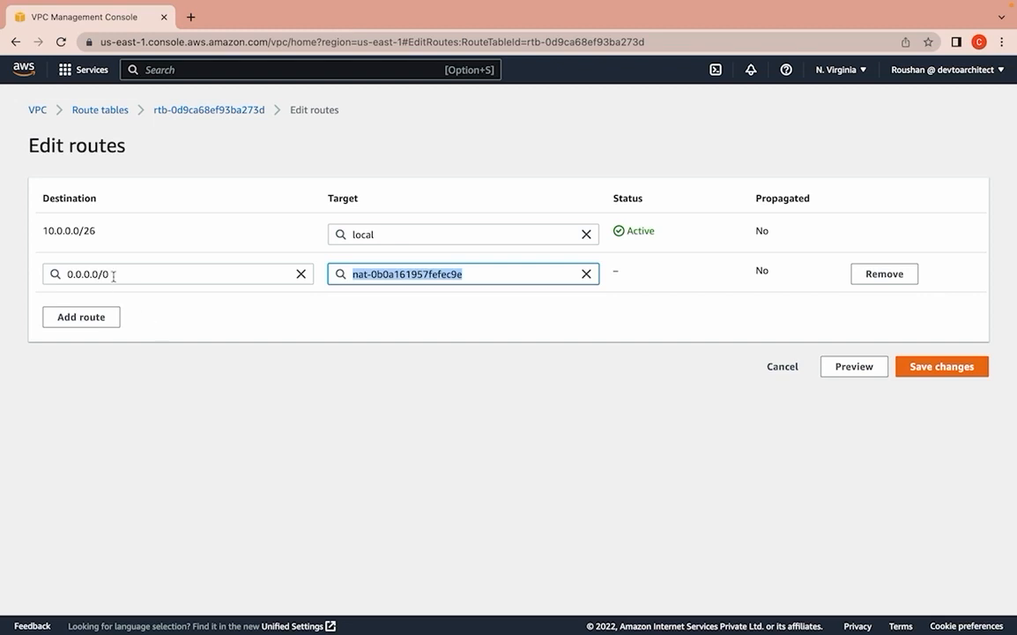
pyautogui.moveTo(118, 278); pyautogui.dragTo(58, 282)
pyautogui.tripleClick(63, 273)
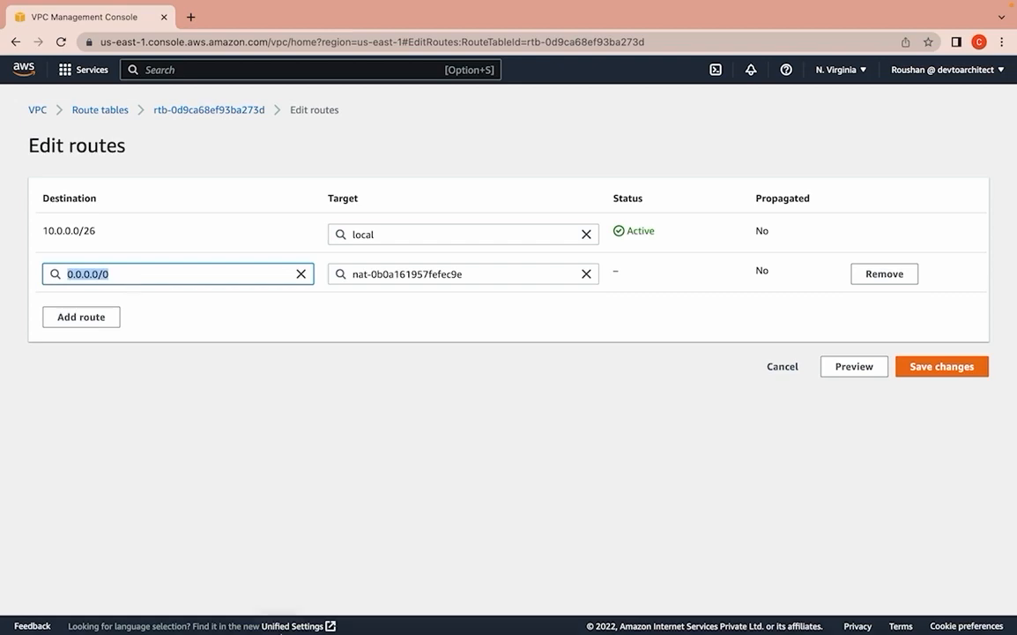
pyautogui.click(145, 611)
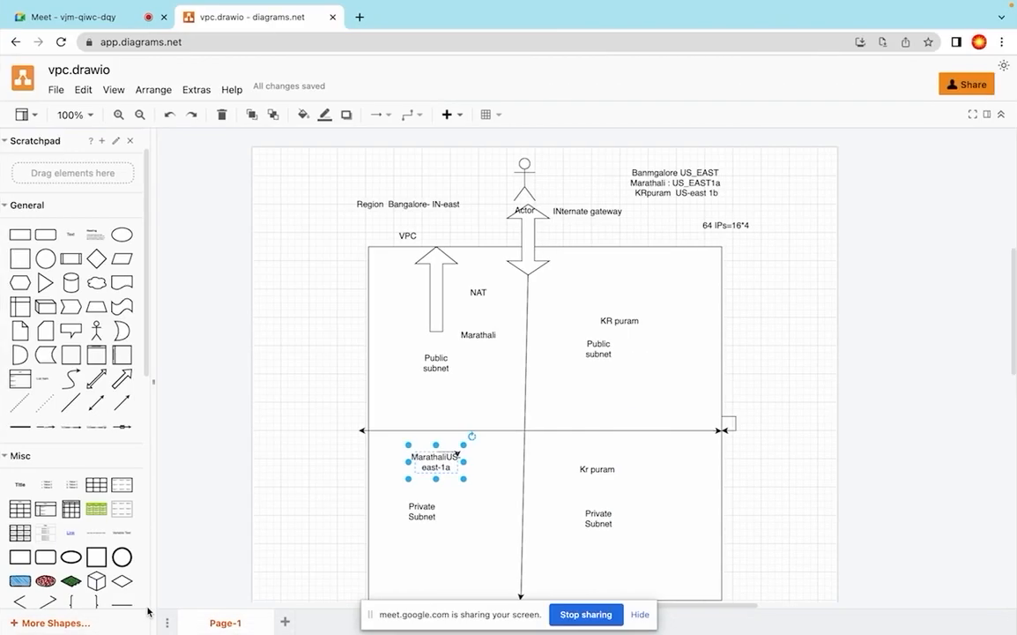
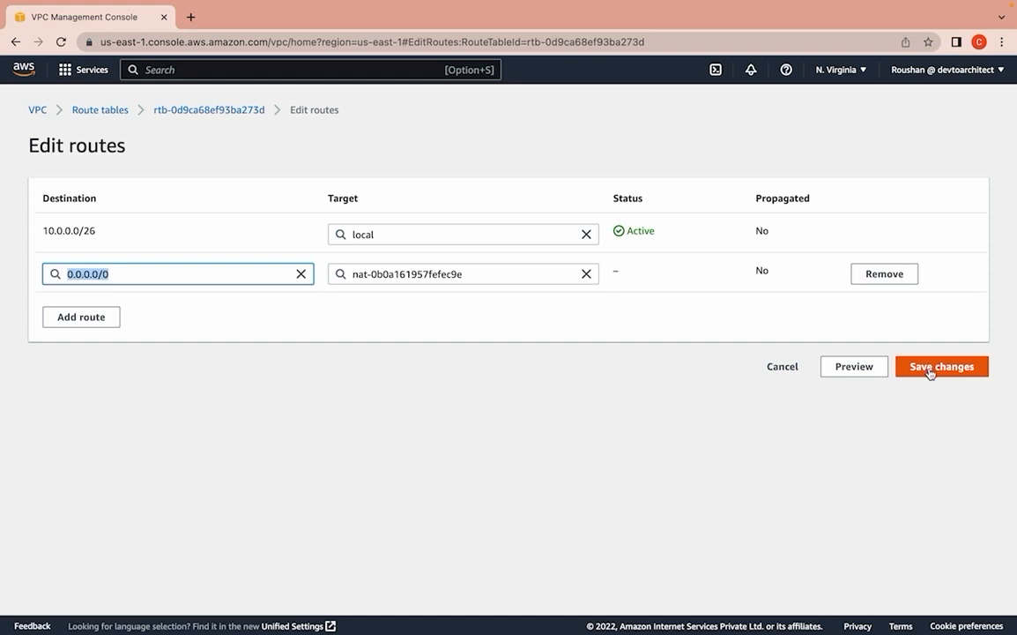
pyautogui.click(929, 371)
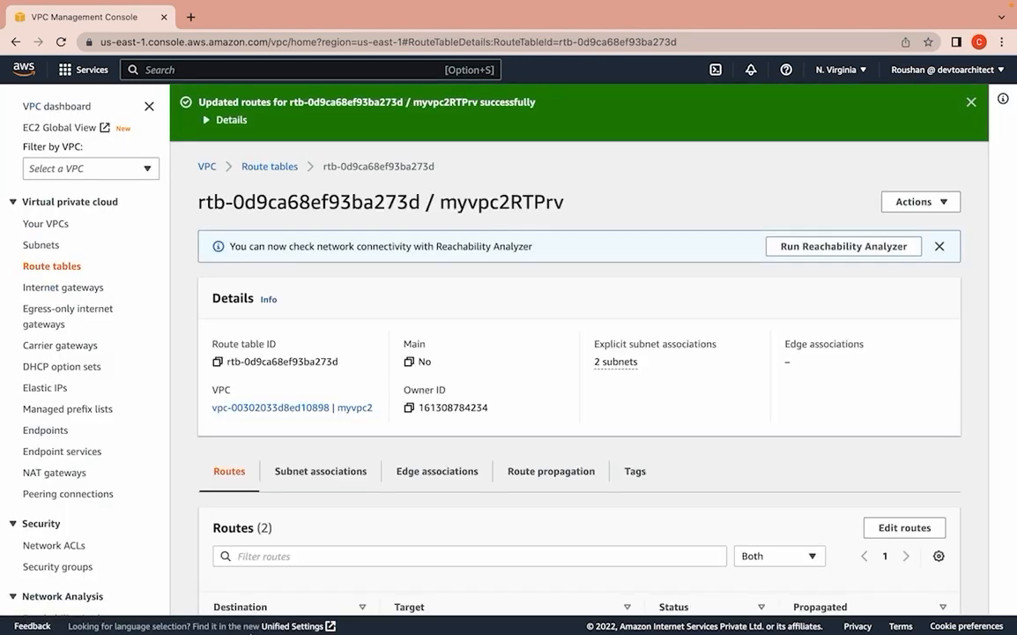
pyautogui.moveTo(177, 622)
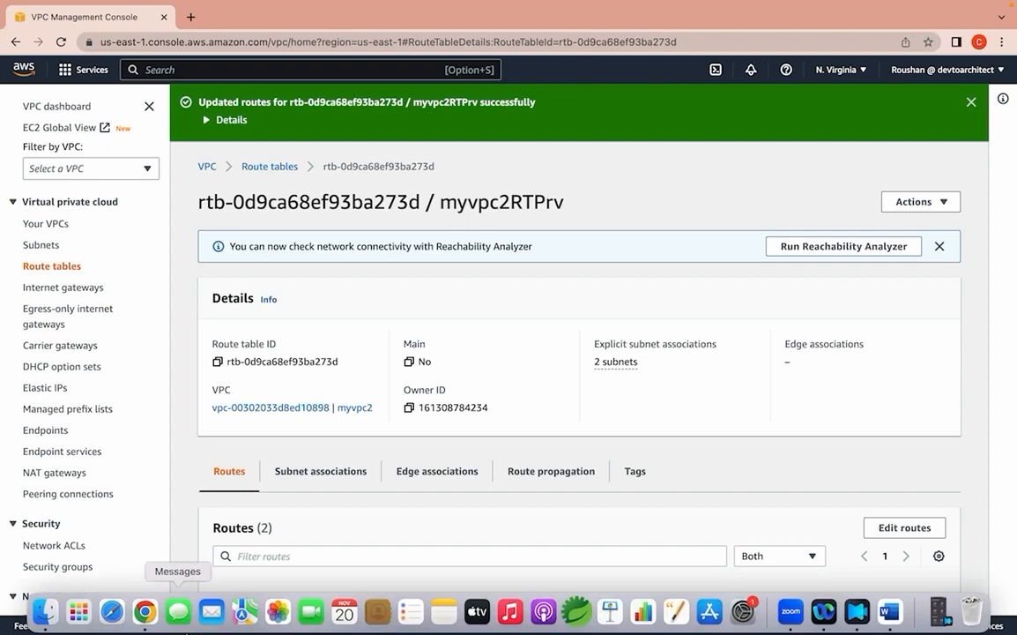
pyautogui.click(141, 612)
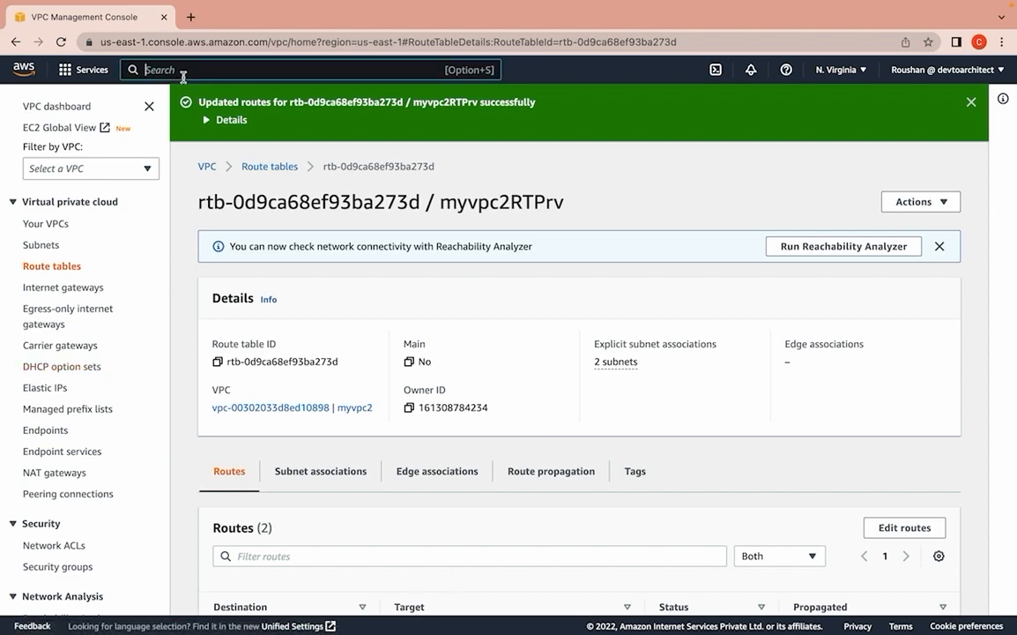
# Step: Go to the EC2 service and start launching a new instance
pyautogui.write('Ec2')
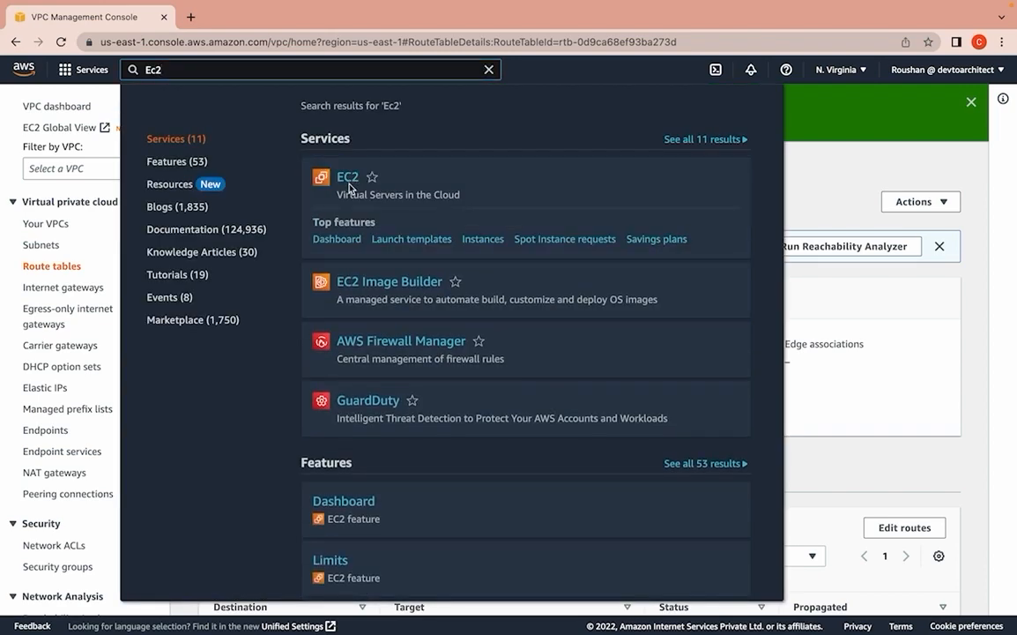
pyautogui.click(350, 185)
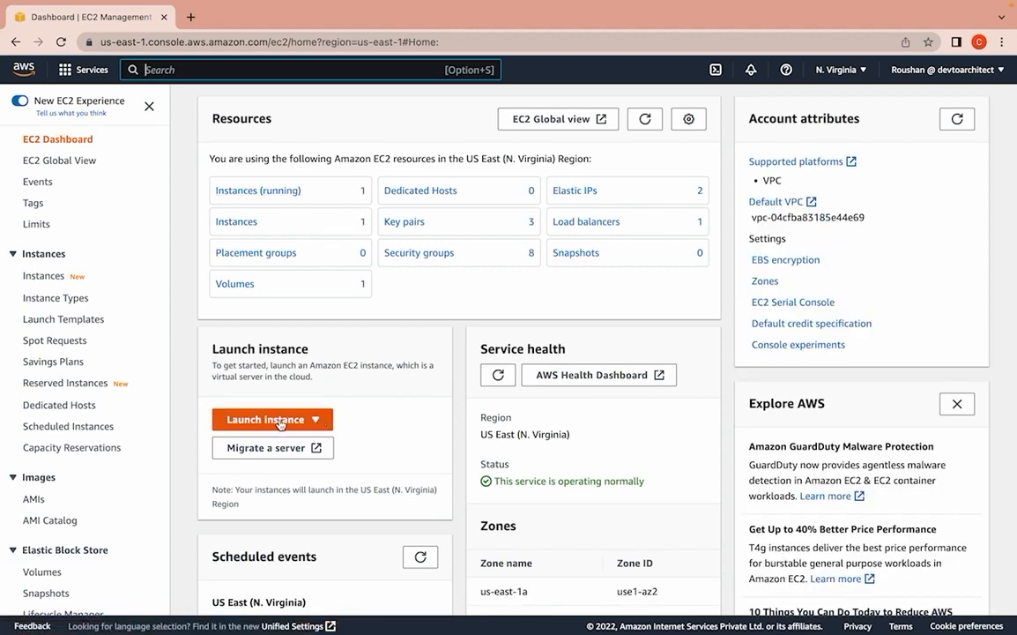
pyautogui.click(280, 421)
pyautogui.click(273, 445)
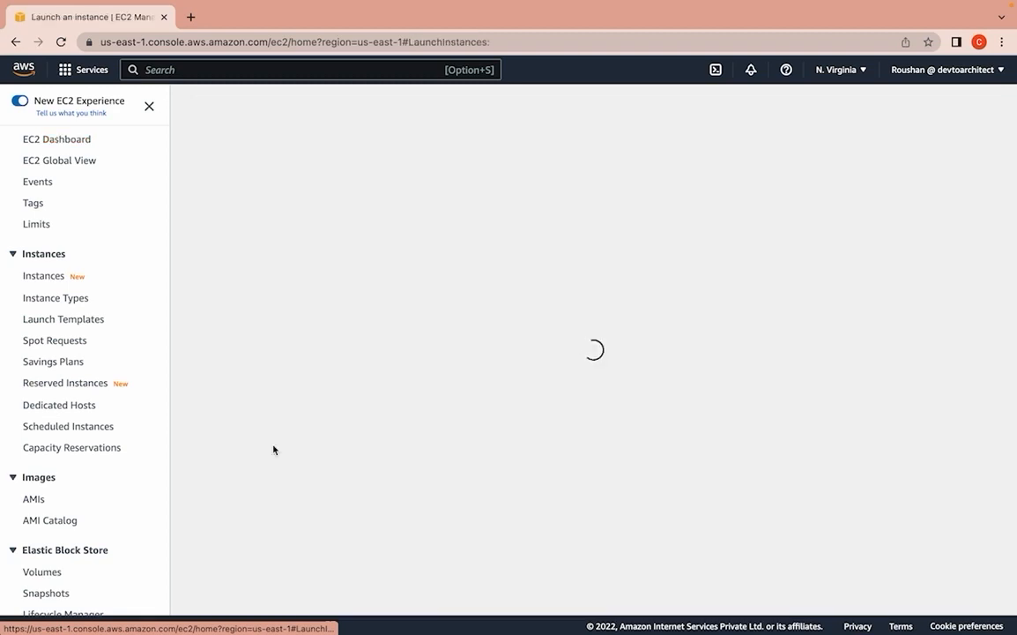
# Step: Name the new instance EC2MYVPc2
pyautogui.click(202, 296)
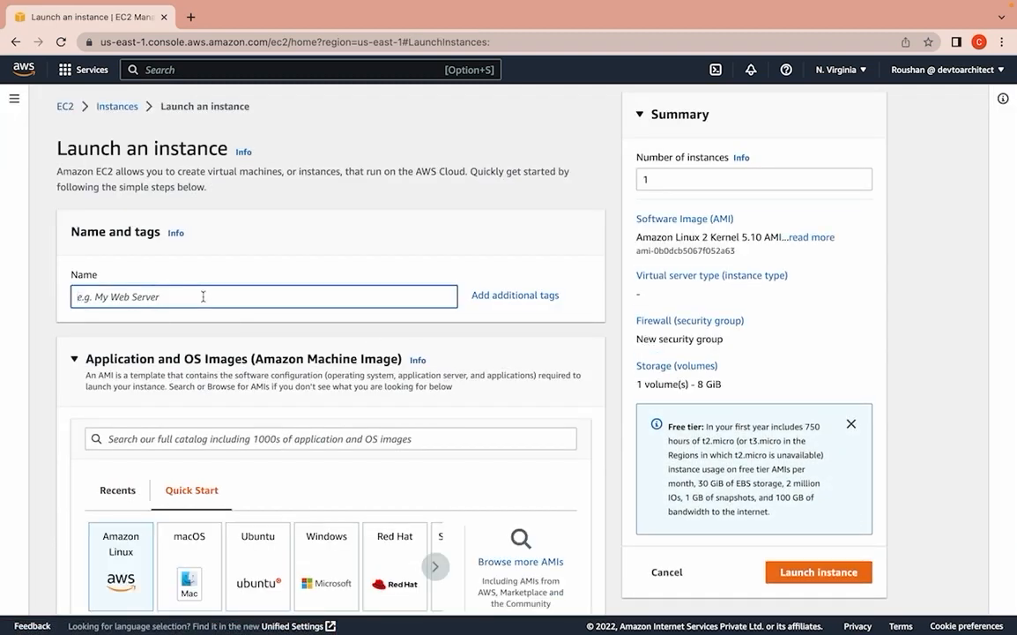
pyautogui.write('EC2MYVPc2')
pyautogui.moveTo(148, 298); pyautogui.dragTo(73, 298)
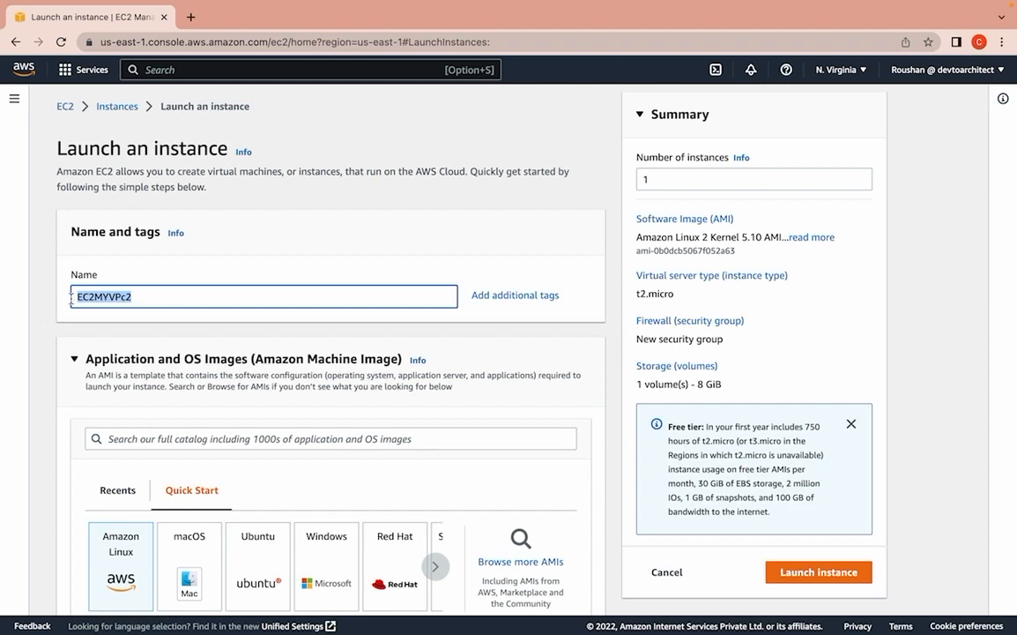
pyautogui.click(55, 352)
# Step: Keep the Amazon Linux 2 image and t2.micro type, and choose to proceed without a key pair for the instance
pyautogui.scroll(-3, 55, 353)
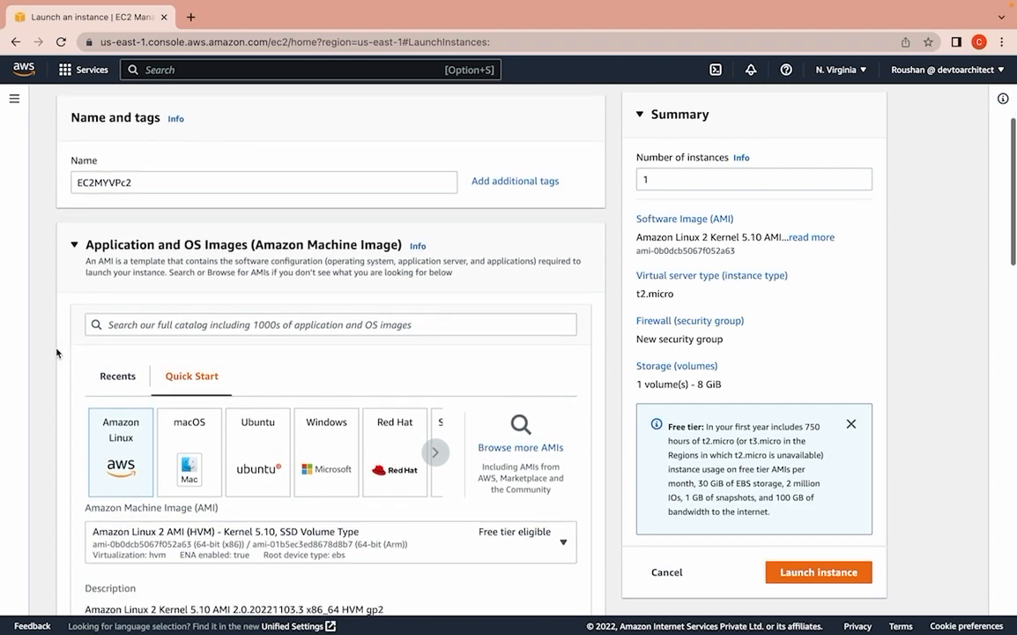
pyautogui.scroll(-1, 56, 352)
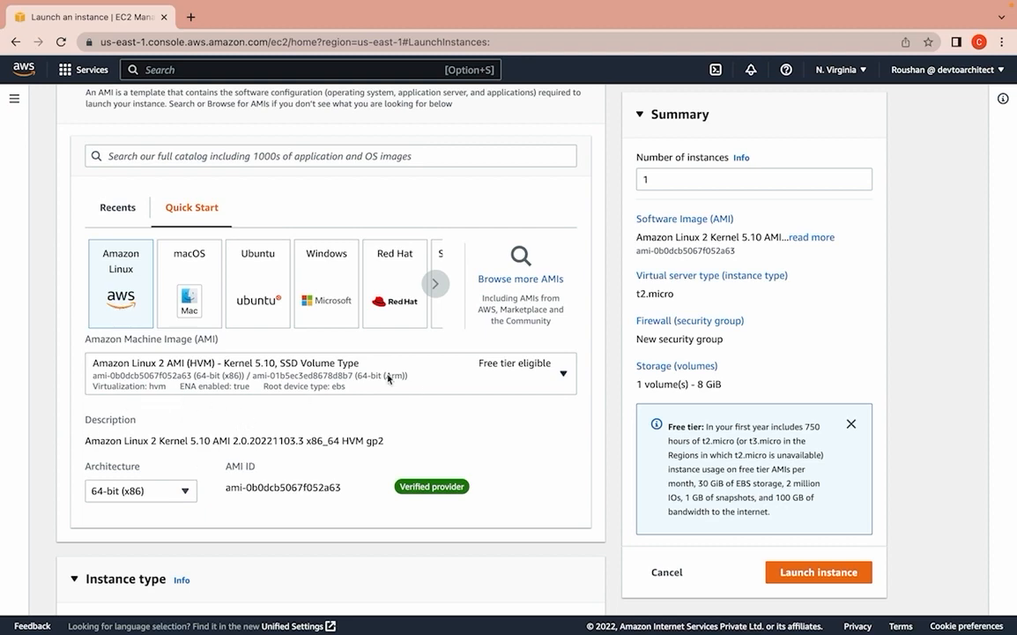
pyautogui.scroll(-4, 64, 405)
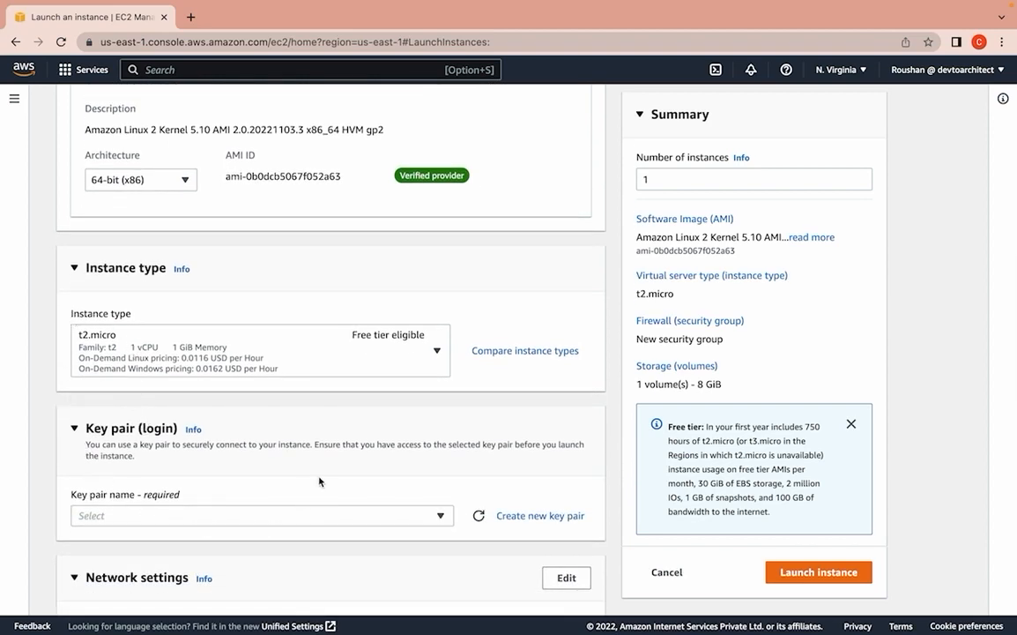
pyautogui.scroll(-5, 319, 481)
pyautogui.scroll(-2, 319, 481)
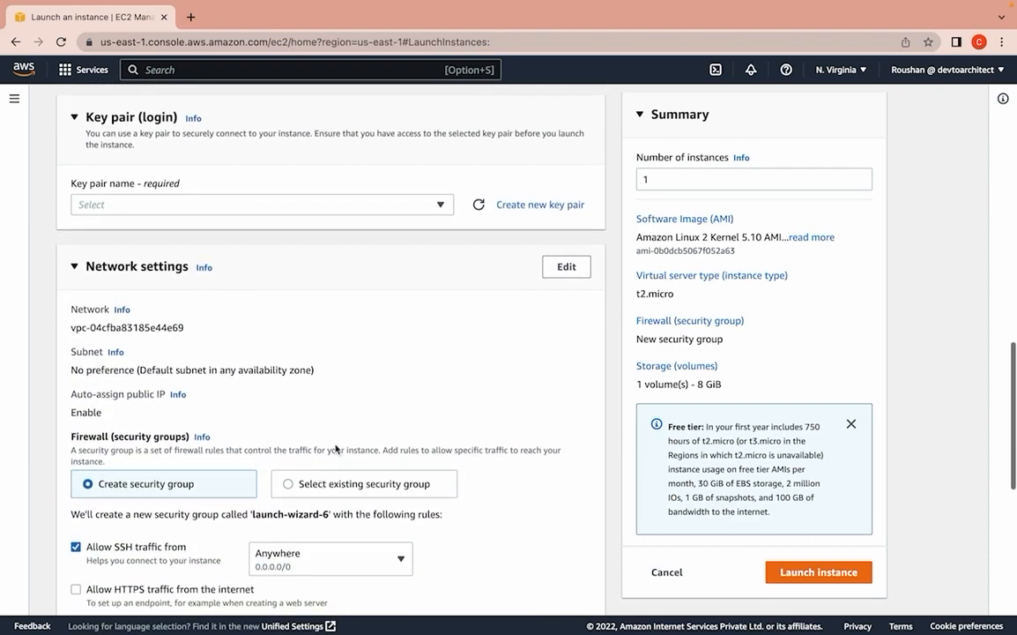
pyautogui.click(440, 203)
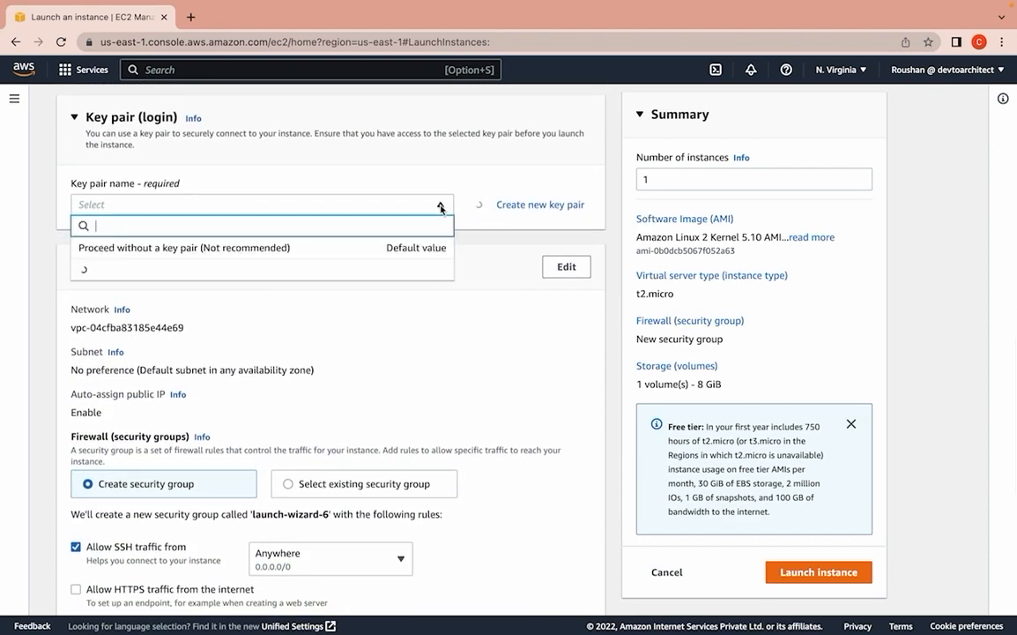
pyautogui.click(282, 249)
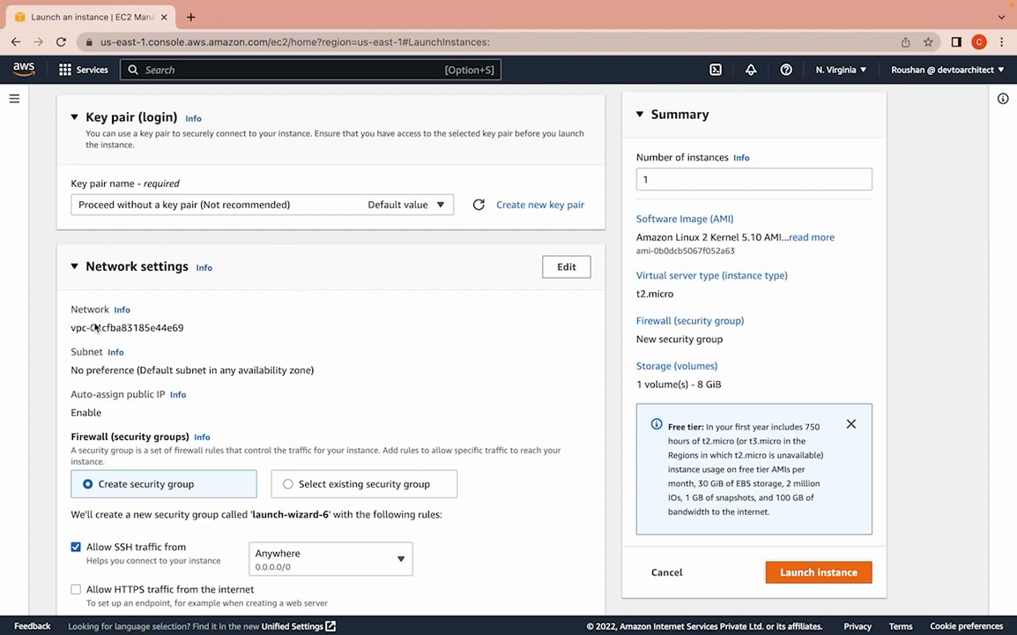
# Step: Edit the instance's network settings to use the VPC myvpc2 and enable auto-assigning of a public IP
pyautogui.click(562, 267)
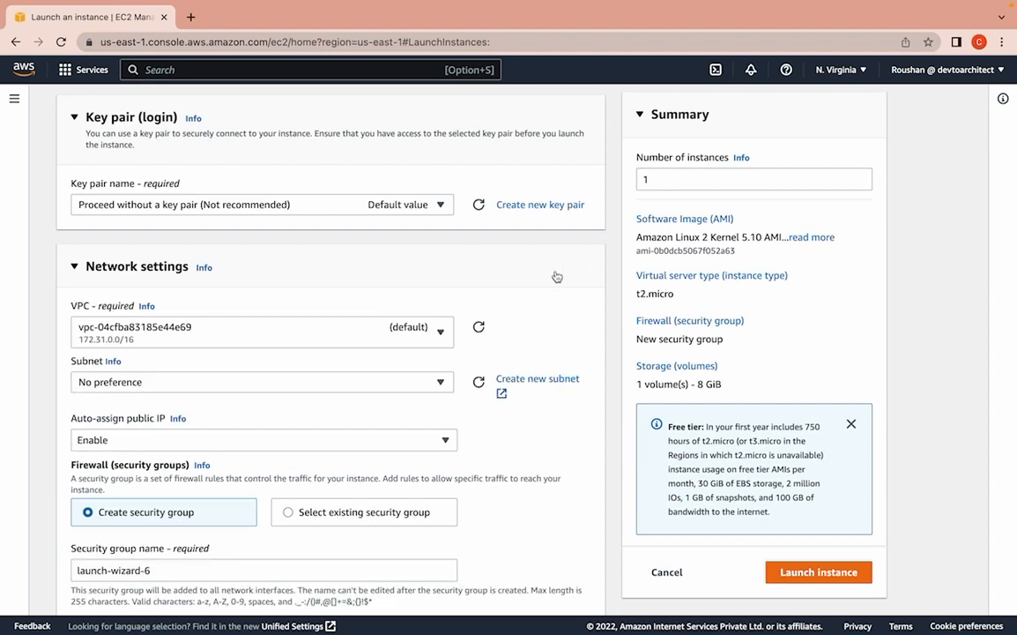
pyautogui.click(440, 336)
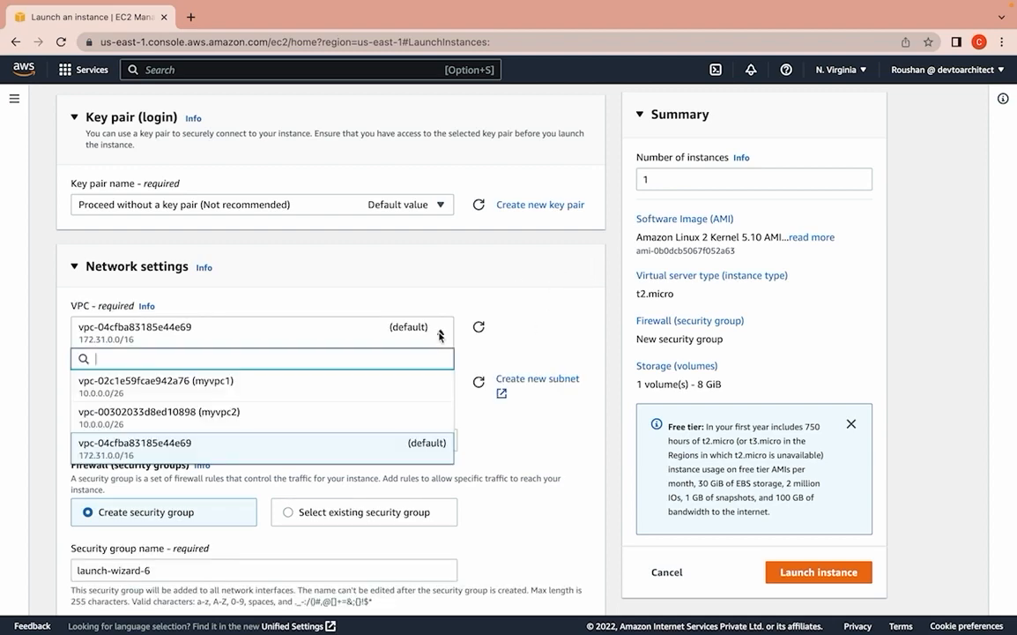
pyautogui.click(251, 425)
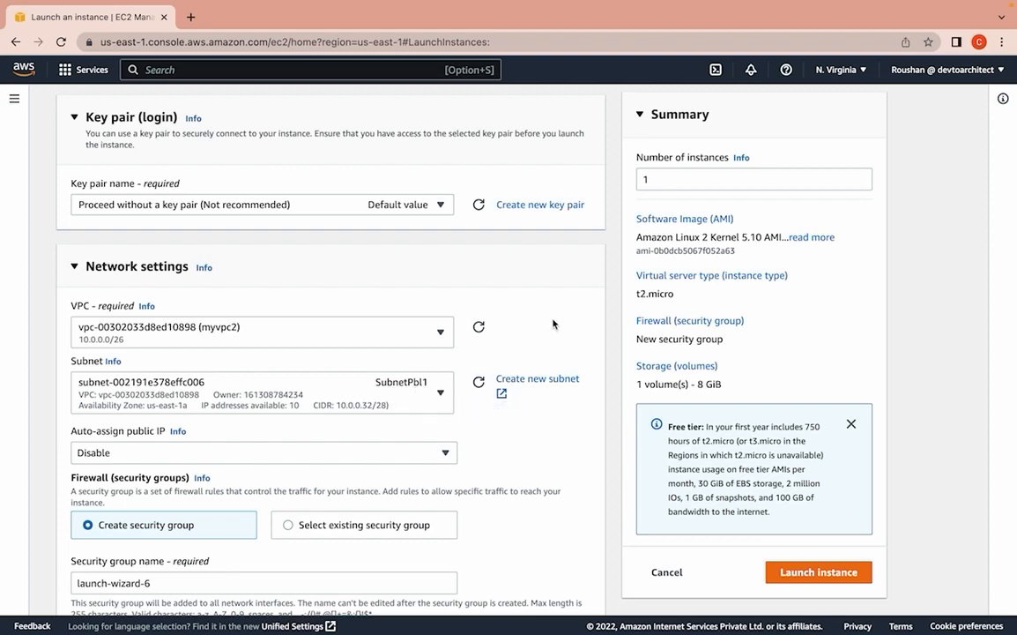
pyautogui.scroll(-3, 151, 347)
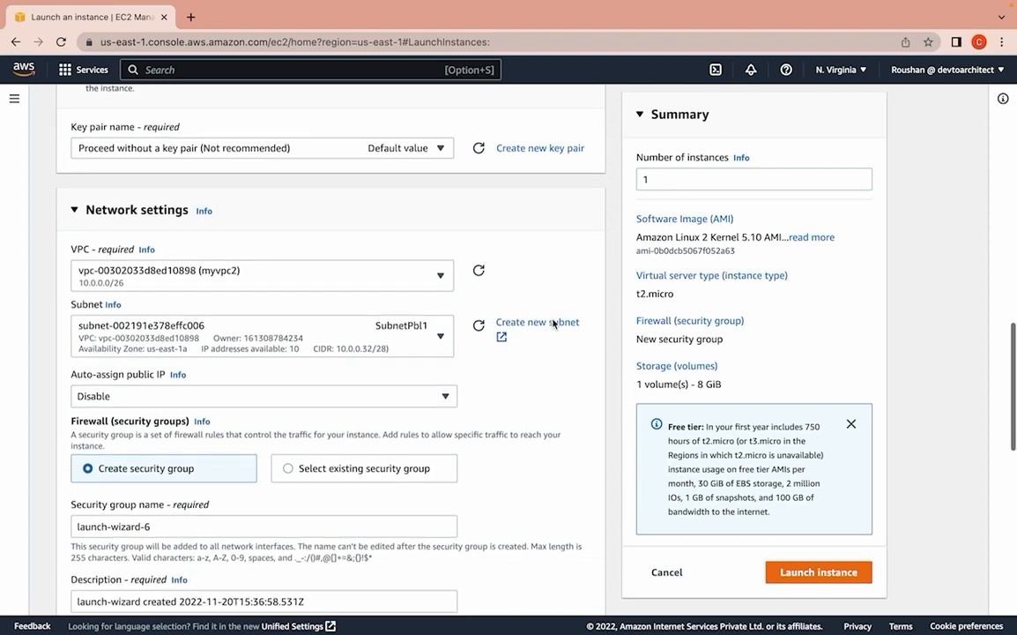
pyautogui.click(151, 344)
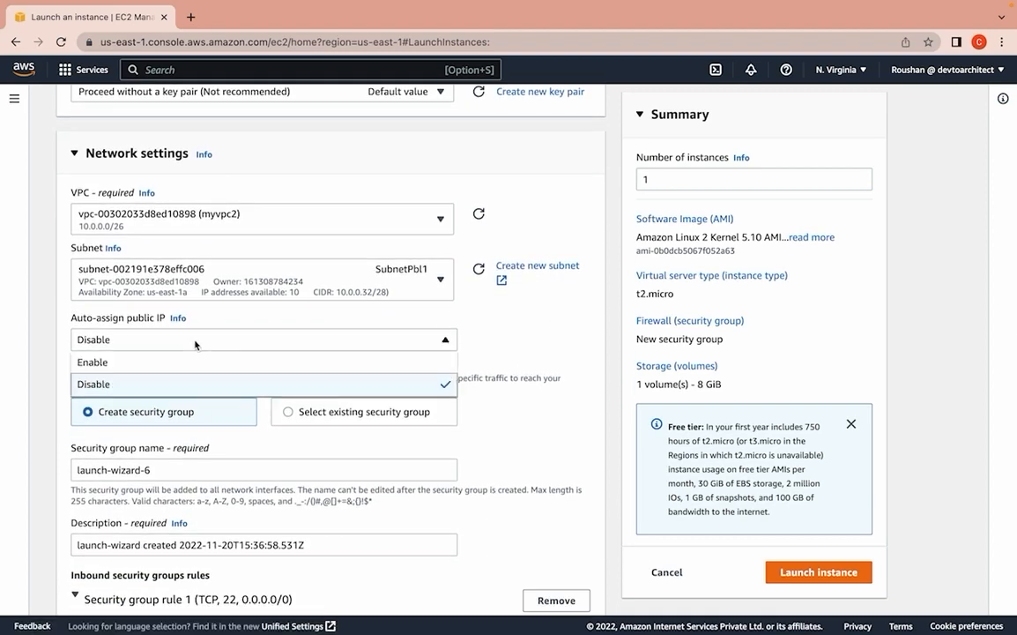
pyautogui.click(151, 363)
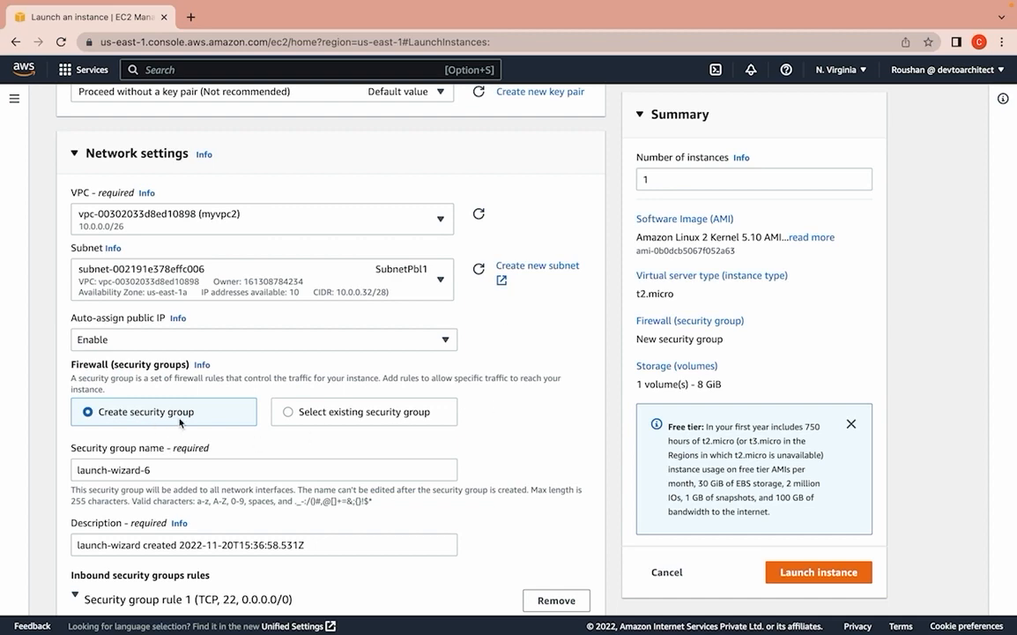
# Step: Try a custom source of 0.0.0.0/0 for the inbound SSH rule, and return its source type to Anywhere
pyautogui.scroll(-3, 503, 443)
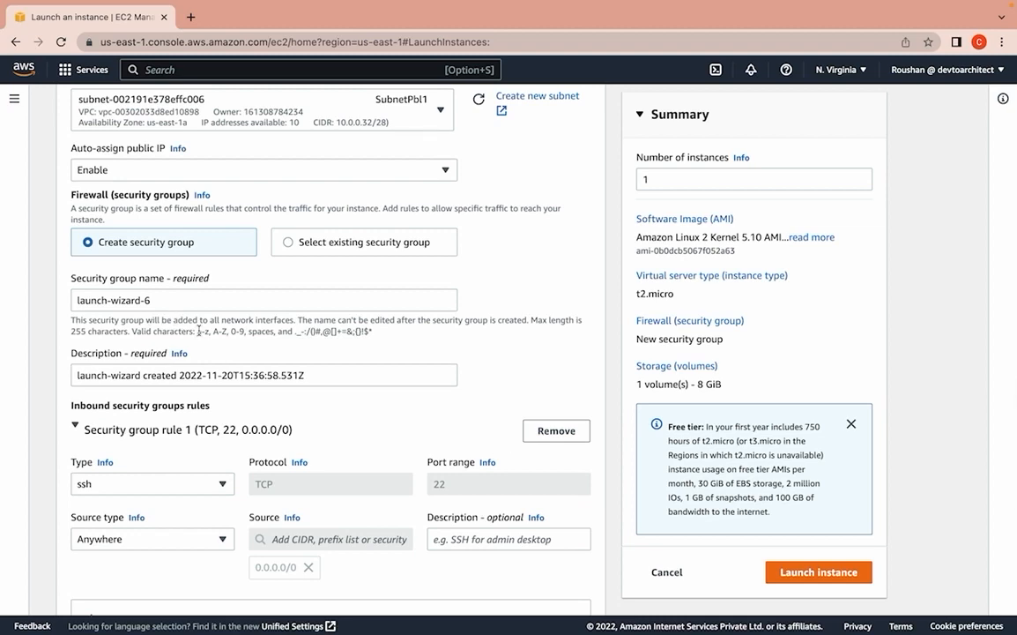
pyautogui.click(379, 423)
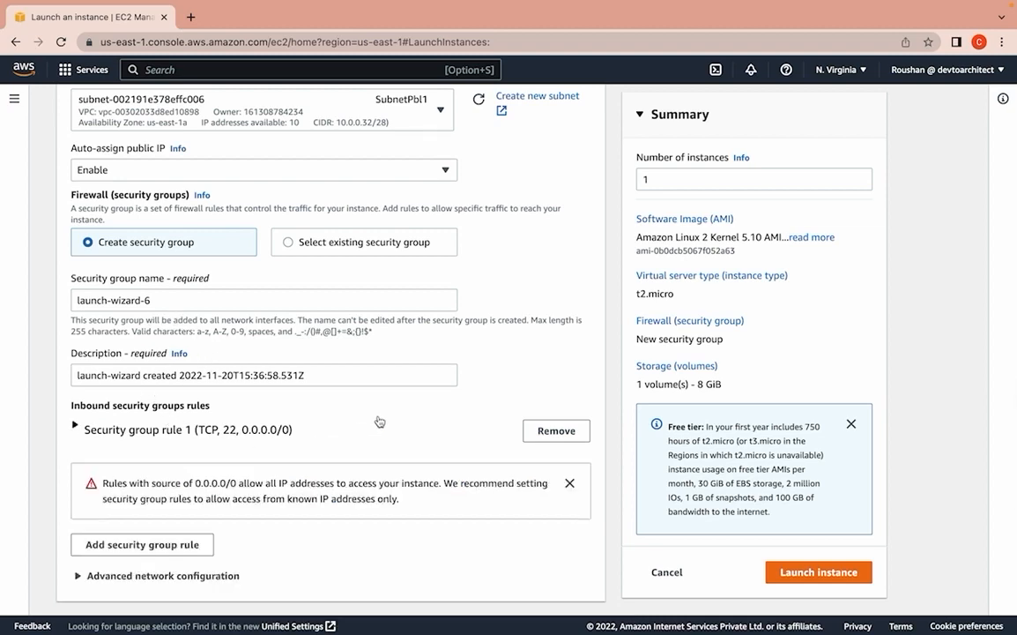
pyautogui.click(75, 426)
pyautogui.scroll(-2, 49, 441)
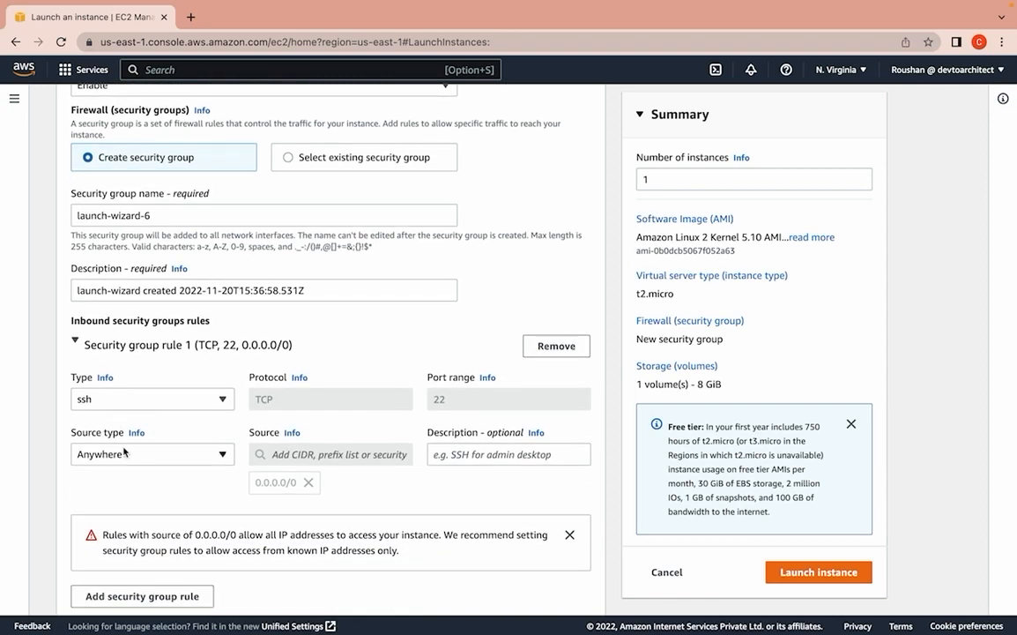
pyautogui.click(125, 453)
pyautogui.click(117, 499)
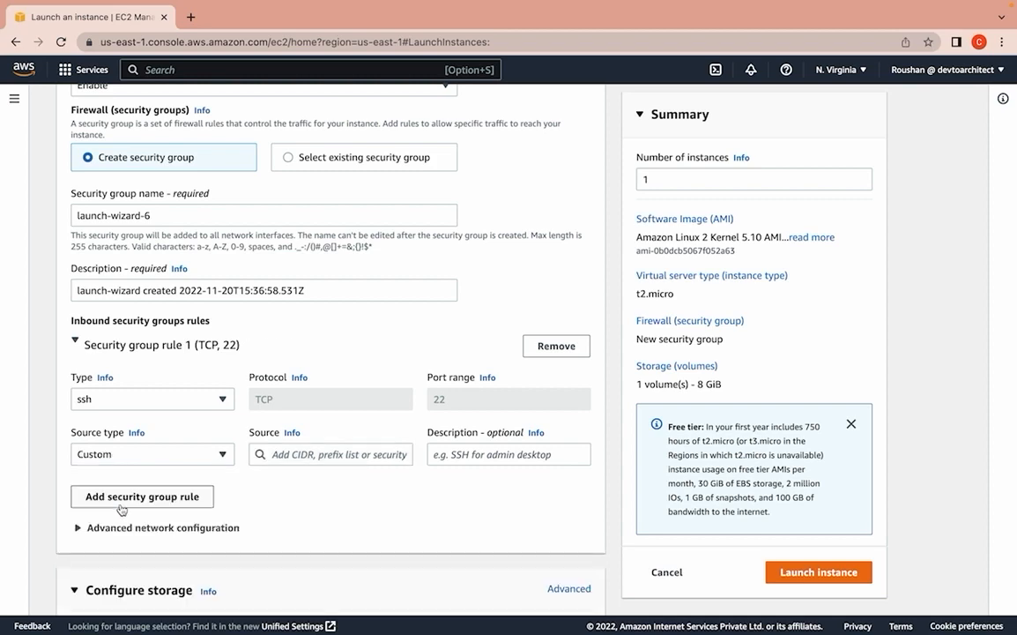
pyautogui.click(318, 454)
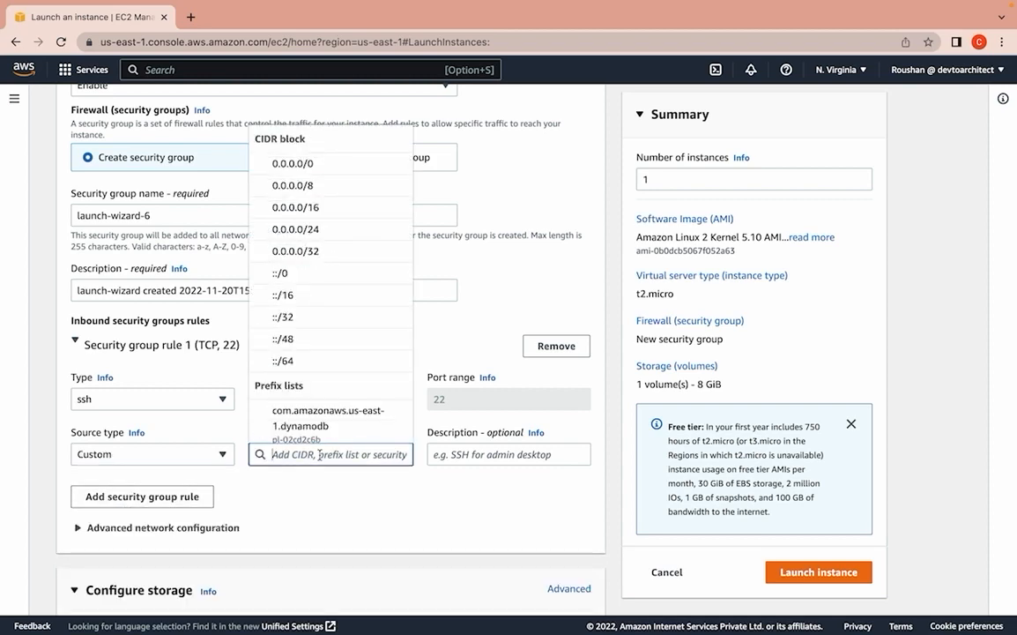
pyautogui.click(296, 166)
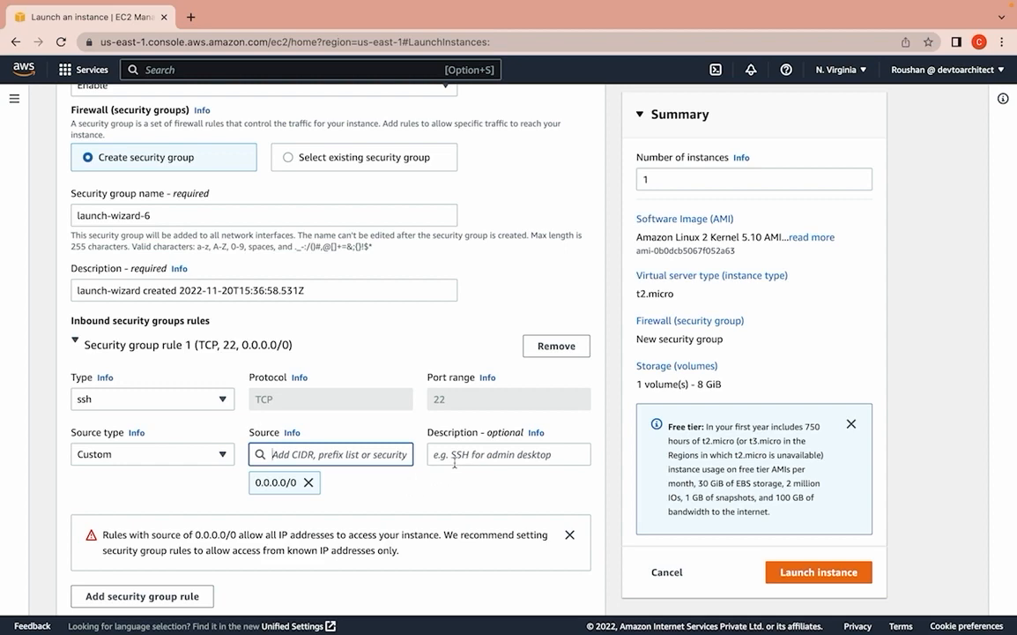
pyautogui.click(207, 454)
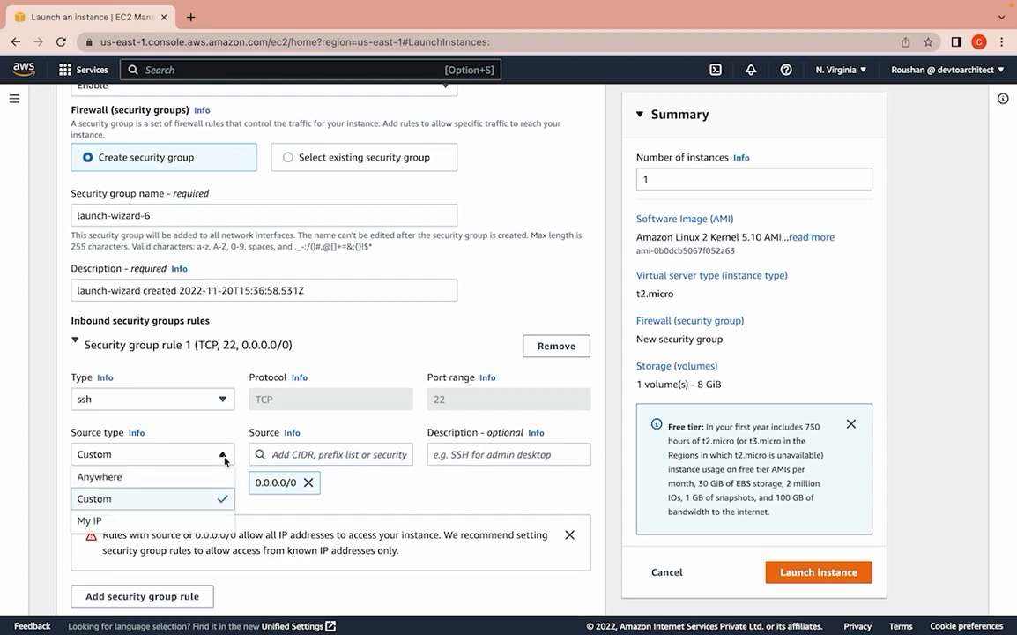
pyautogui.click(146, 479)
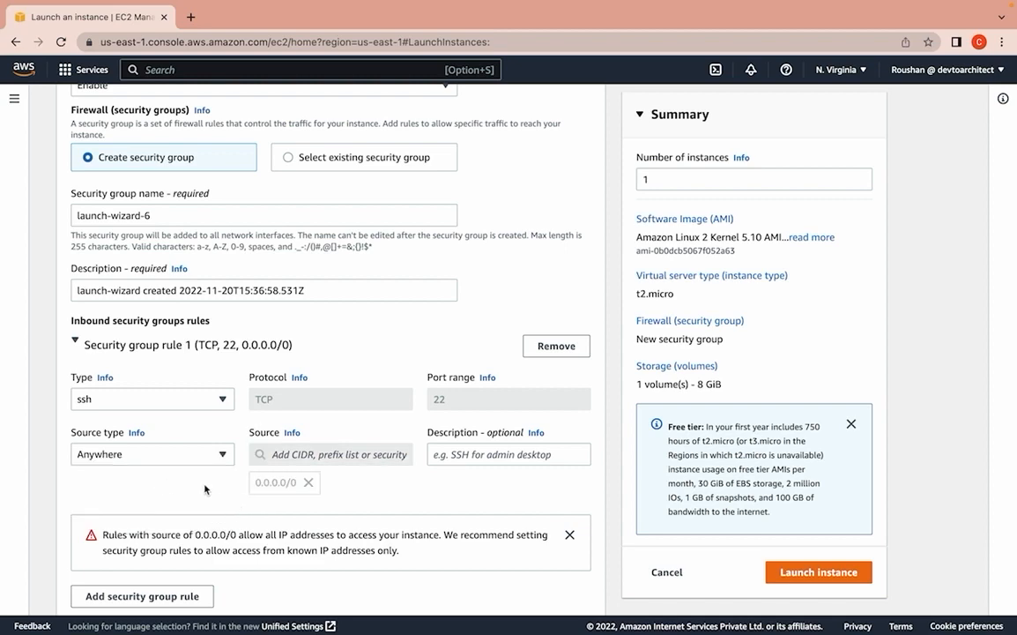
# Step: Add a second inbound security group rule of type HTTP
pyautogui.scroll(-4, 204, 490)
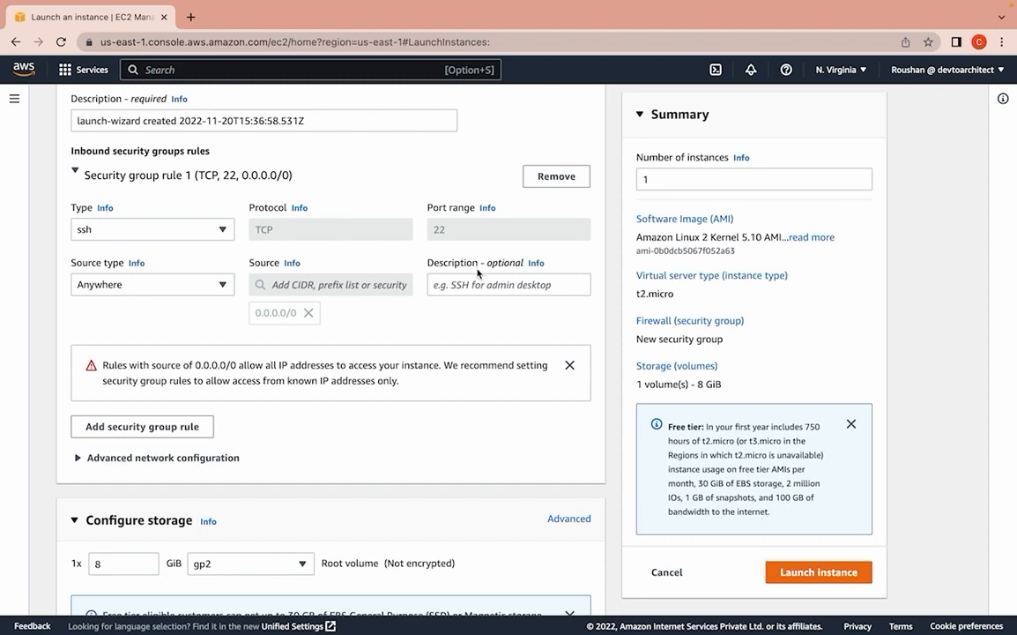
pyautogui.click(141, 428)
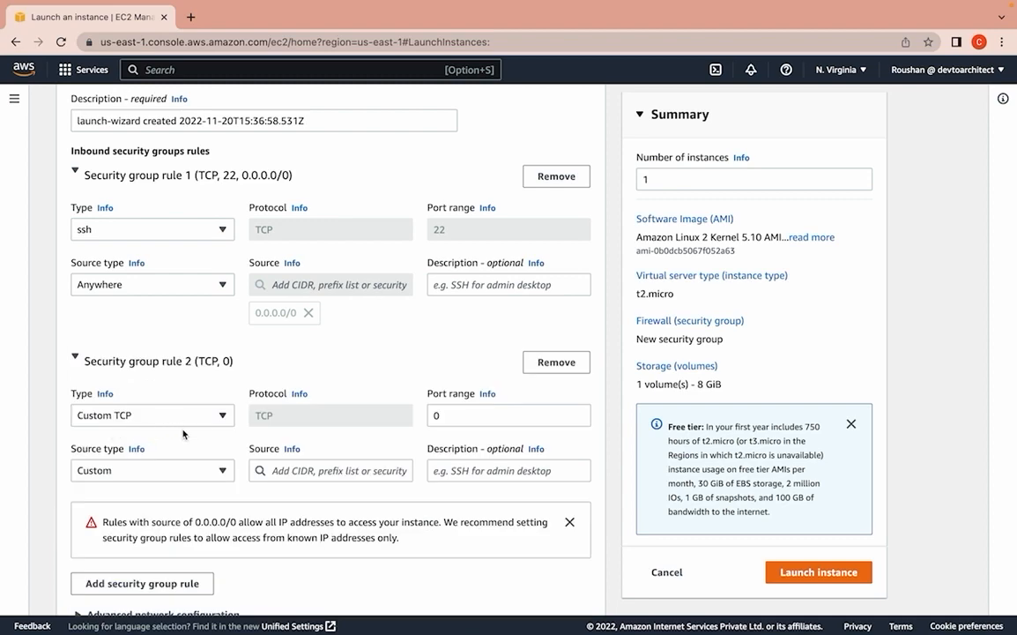
pyautogui.click(199, 421)
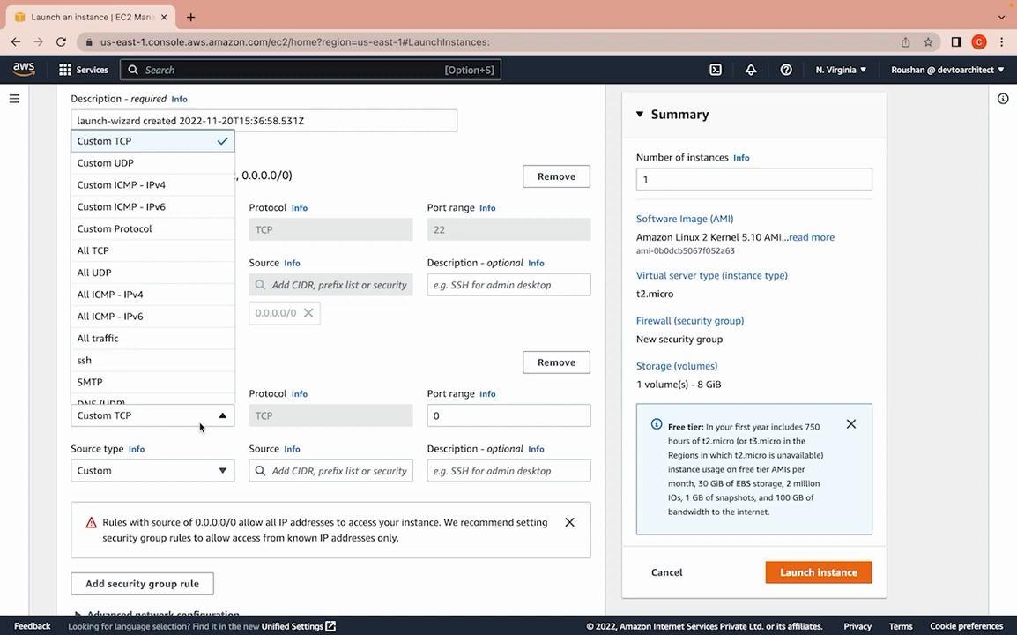
pyautogui.press('Down')
pyautogui.press('Down')
pyautogui.press('Down')
pyautogui.press('Down')
pyautogui.press('Down')
pyautogui.press('Down')
pyautogui.press('Down')
pyautogui.press('Down')
pyautogui.press('Down')
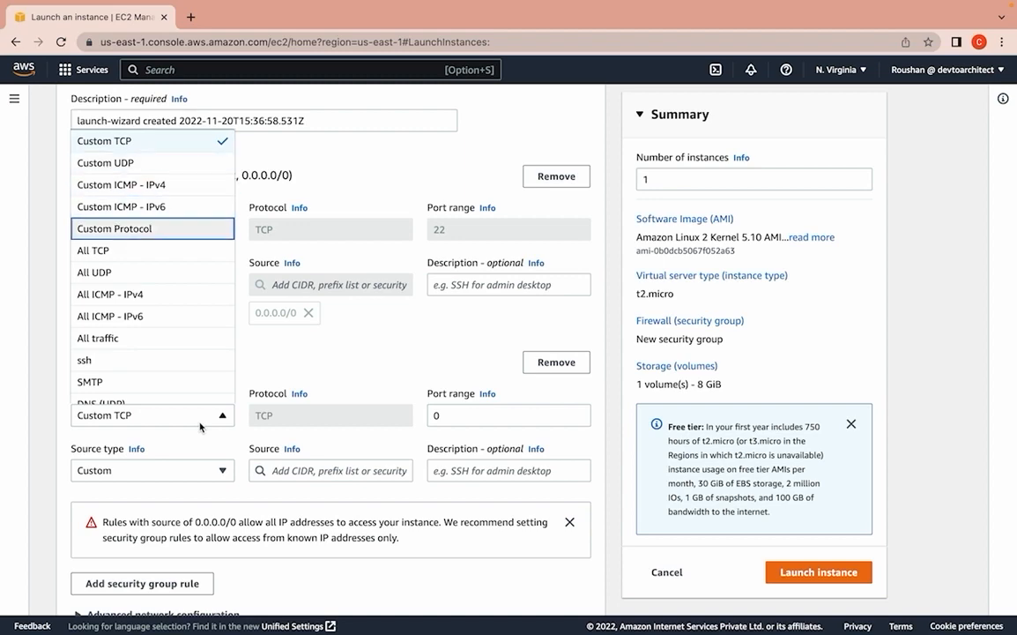
pyautogui.press('Down')
pyautogui.press('Down')
pyautogui.press('Down')
pyautogui.press('Down')
pyautogui.press('Down')
pyautogui.press('Down')
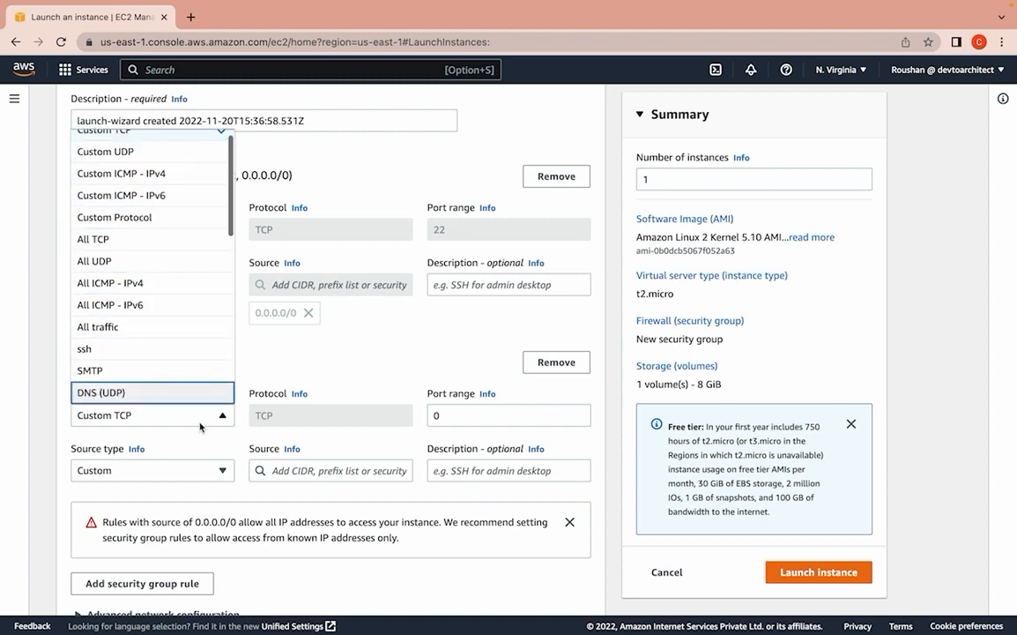
pyautogui.press('Up')
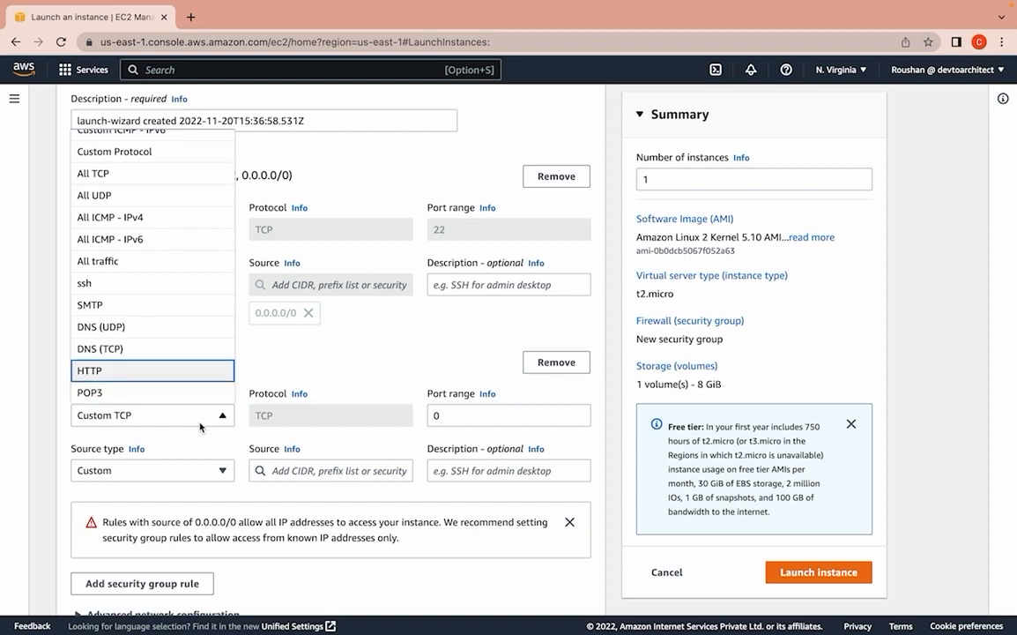
pyautogui.click(99, 371)
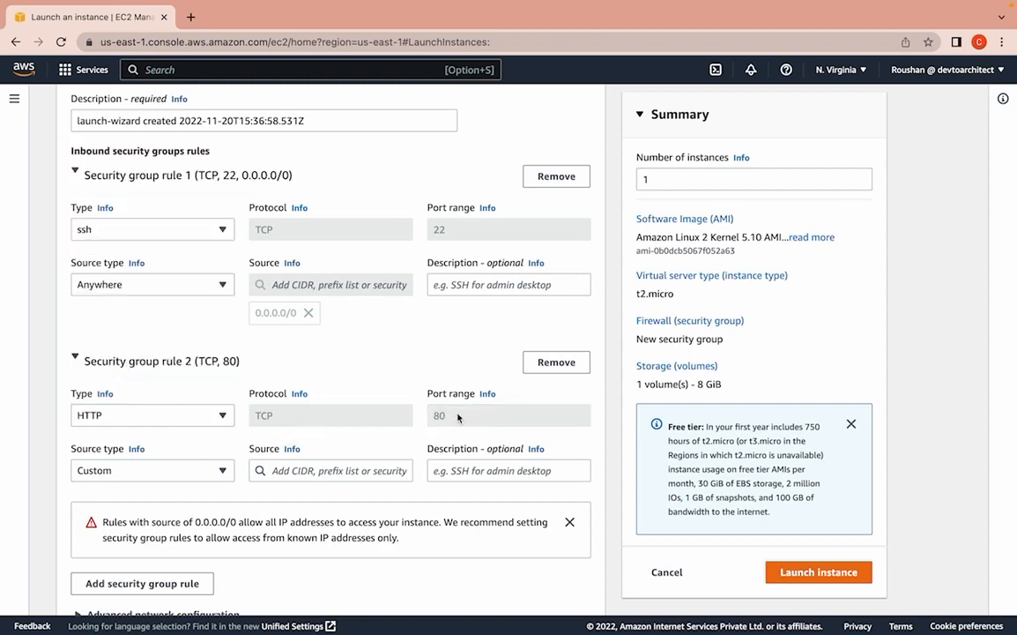
# Step: Set the source type of the HTTP rule to Anywhere
pyautogui.click(219, 476)
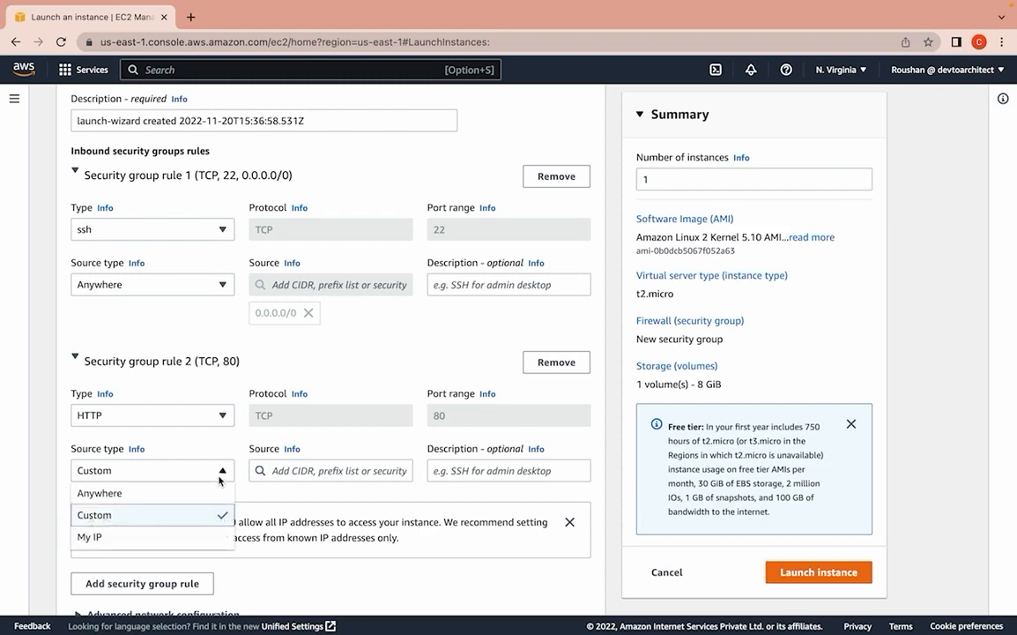
pyautogui.click(166, 500)
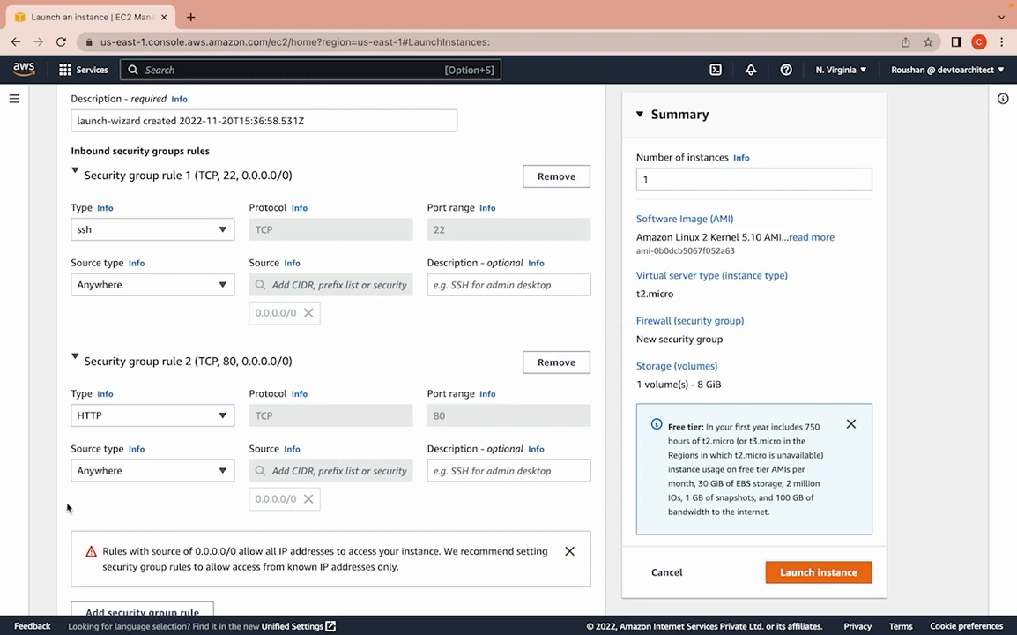
pyautogui.scroll(-5, 67, 508)
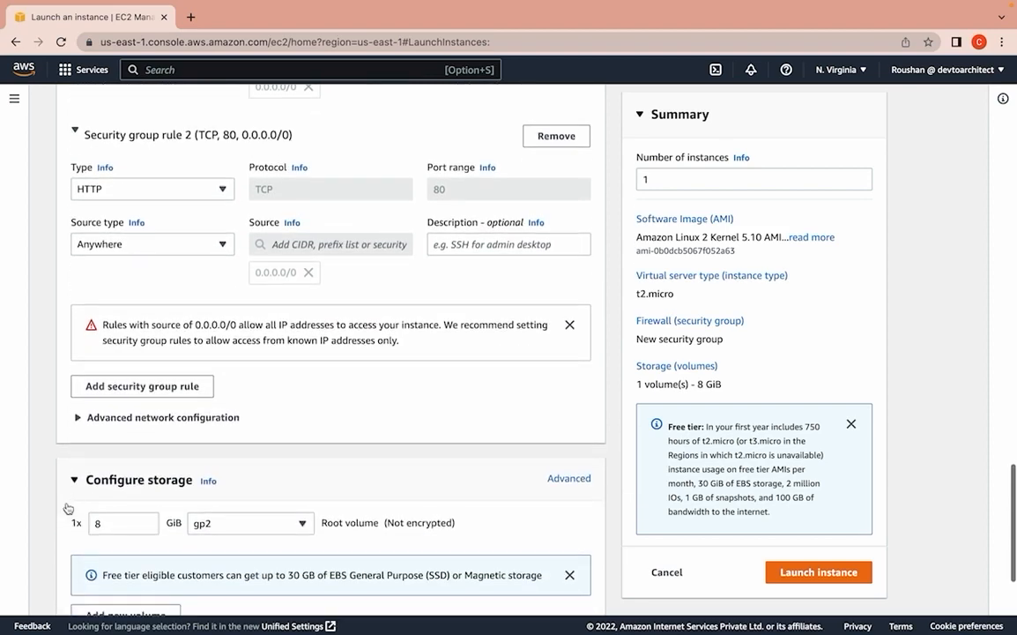
# Step: Review the HTTP rule's source warning and port range, and look over the advanced network configuration
pyautogui.scroll(-1, 67, 508)
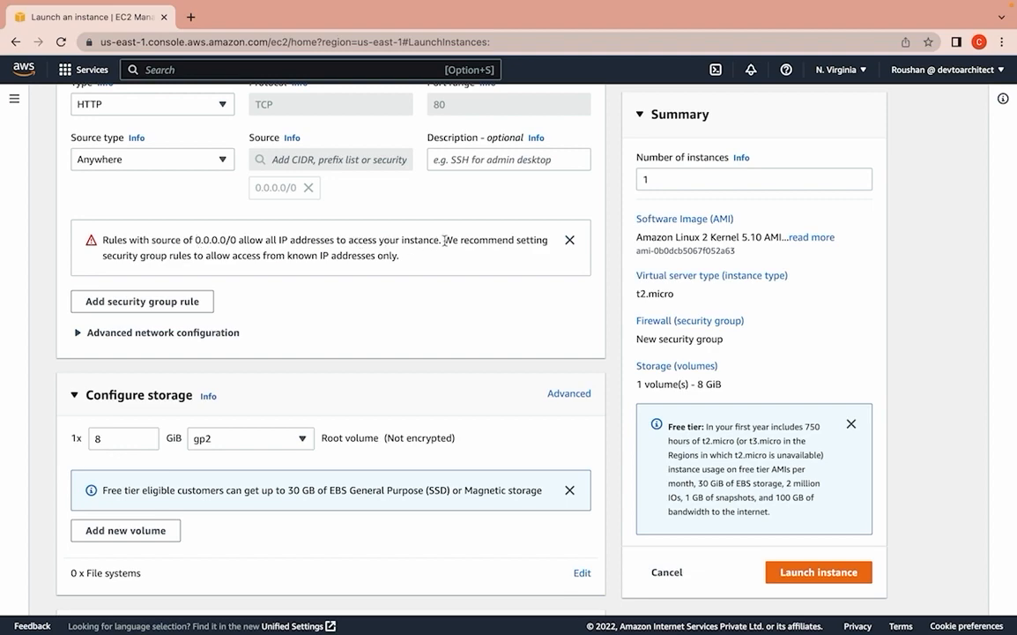
pyautogui.moveTo(443, 239); pyautogui.dragTo(191, 238)
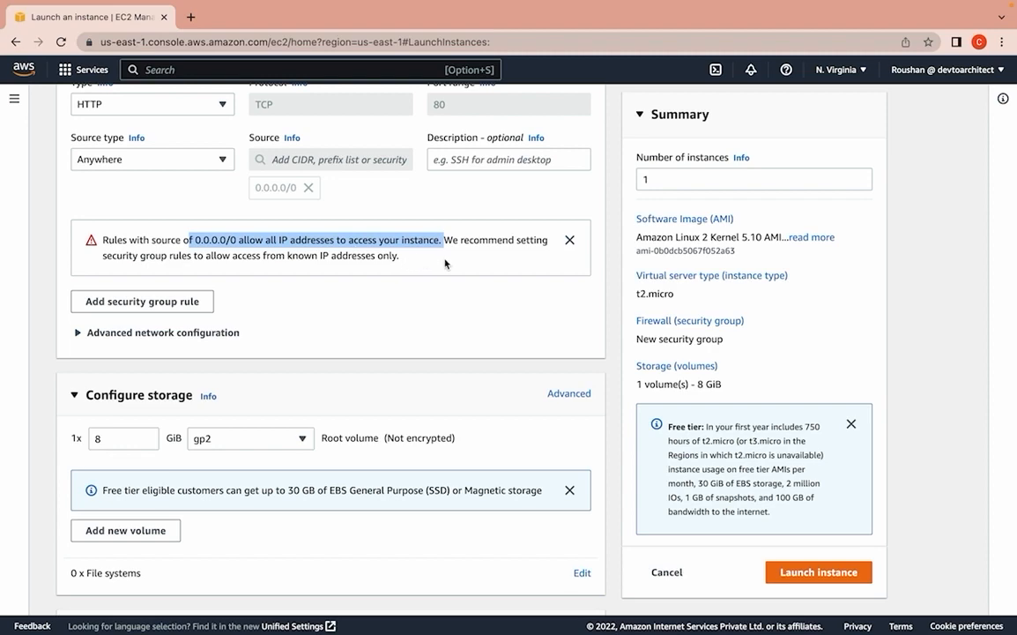
pyautogui.scroll(3, 408, 208)
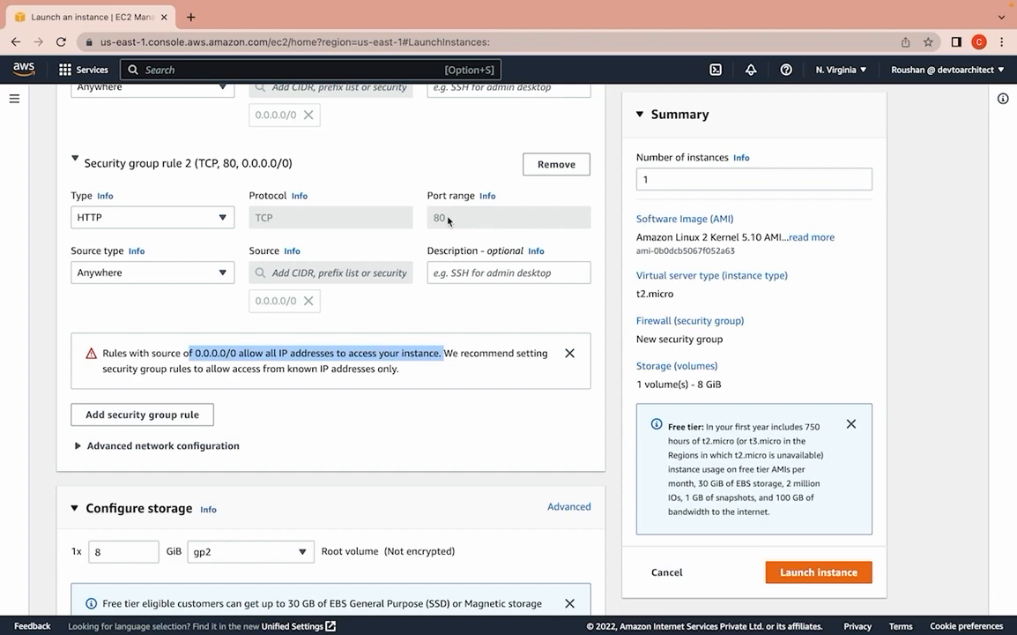
pyautogui.moveTo(448, 220); pyautogui.dragTo(428, 221)
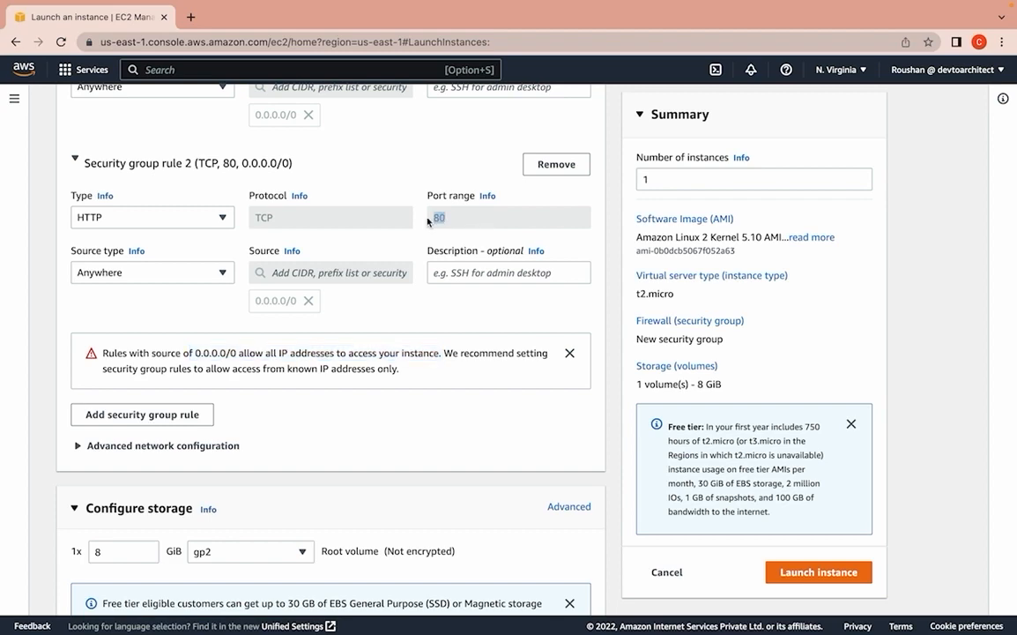
pyautogui.click(120, 301)
pyautogui.scroll(-1, 287, 435)
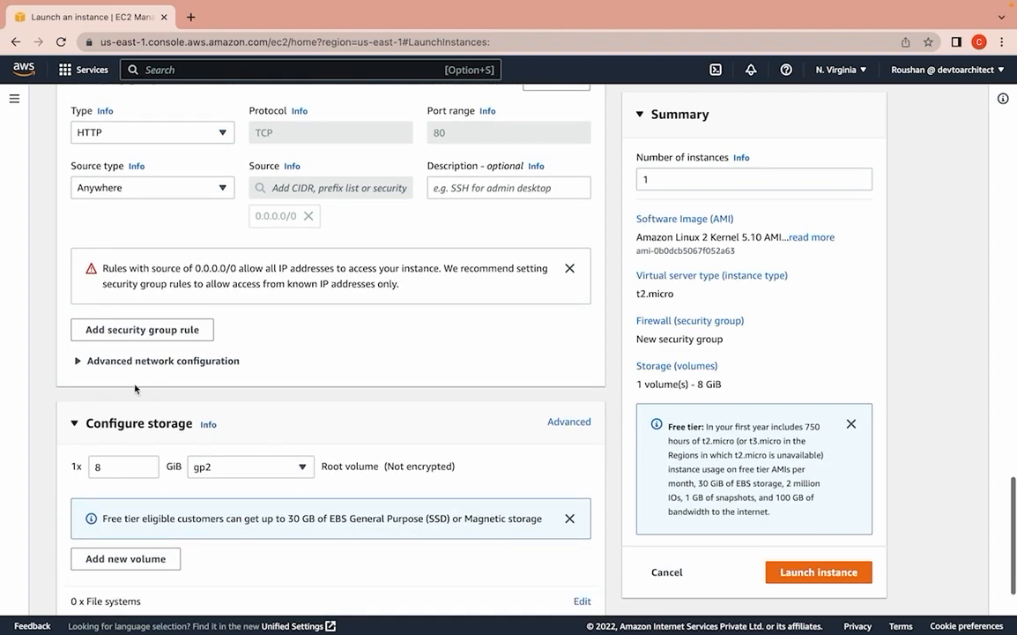
pyautogui.click(78, 361)
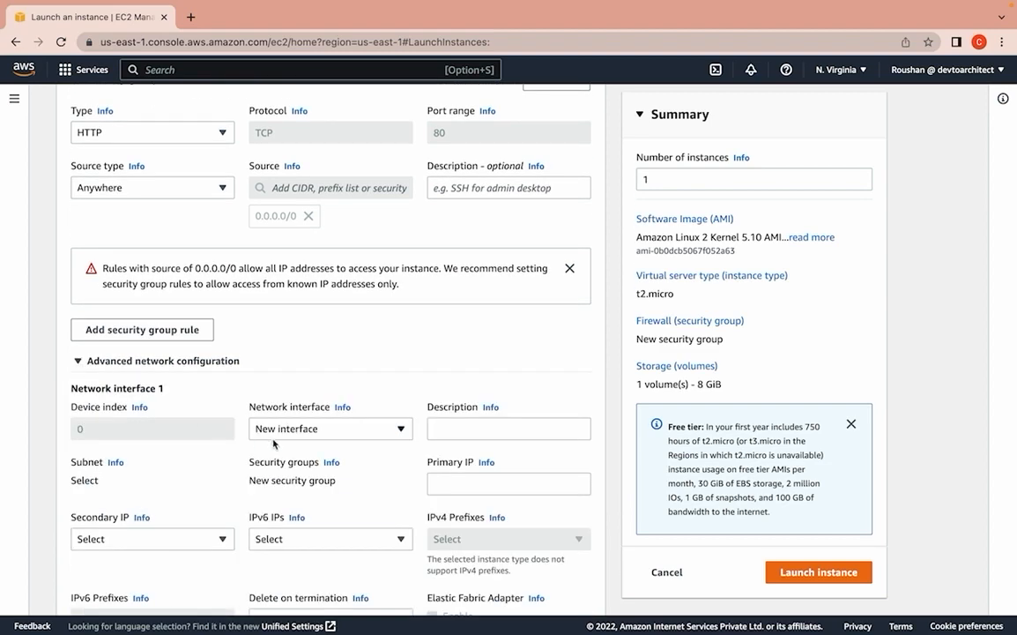
pyautogui.click(78, 361)
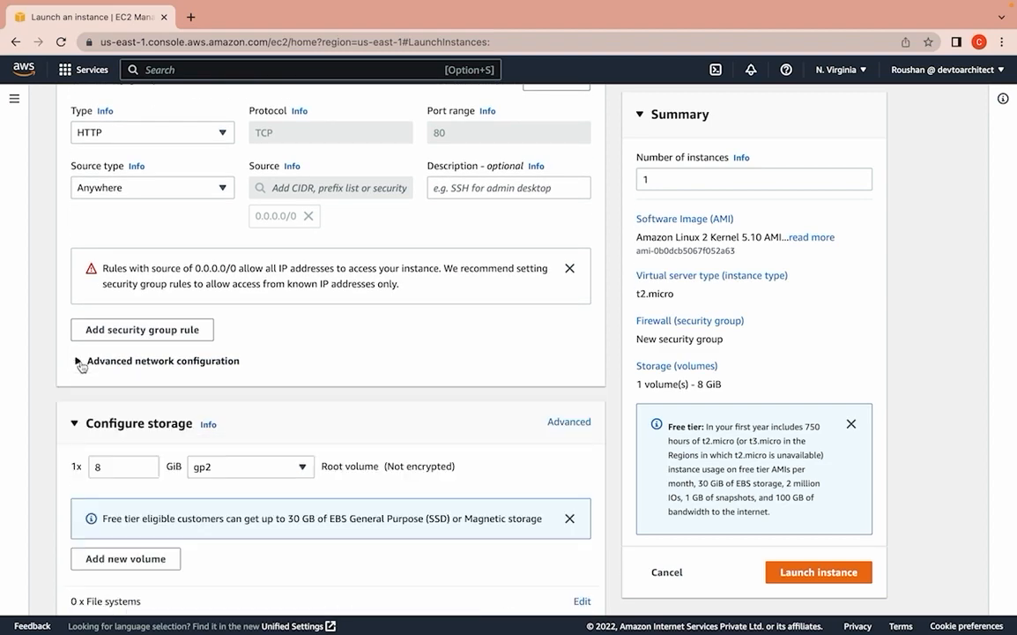
# Step: Expand the advanced details of the instance and start editing its User data
pyautogui.scroll(-1, 42, 380)
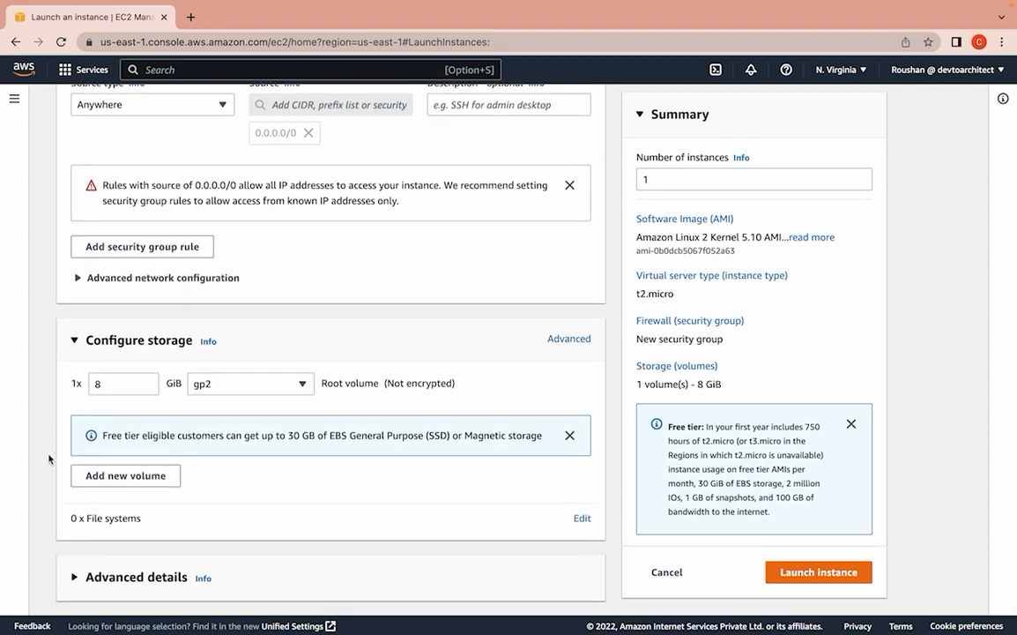
pyautogui.click(74, 577)
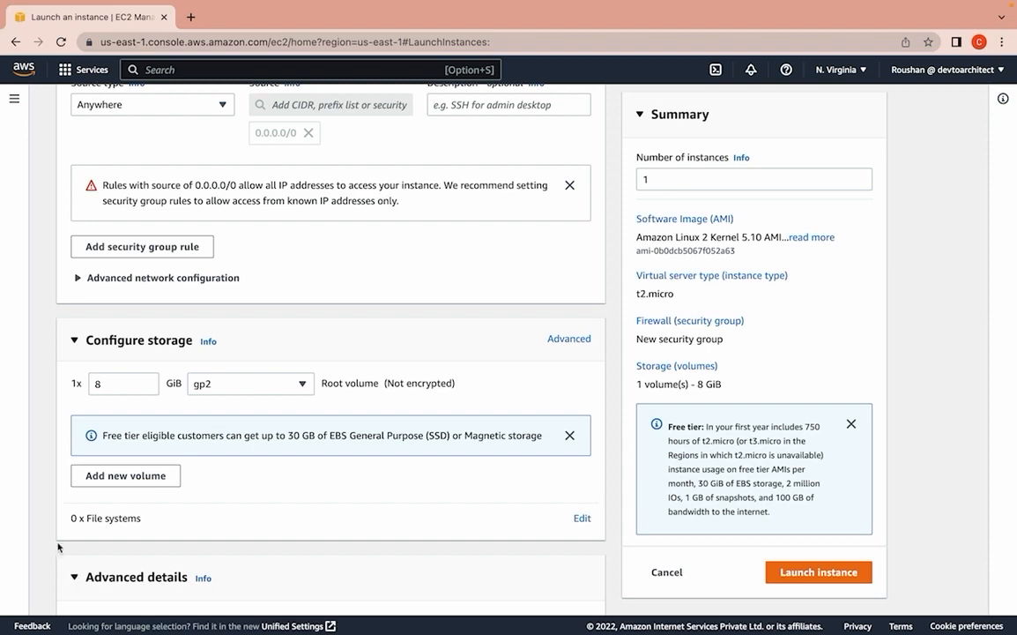
pyautogui.scroll(-6, 46, 540)
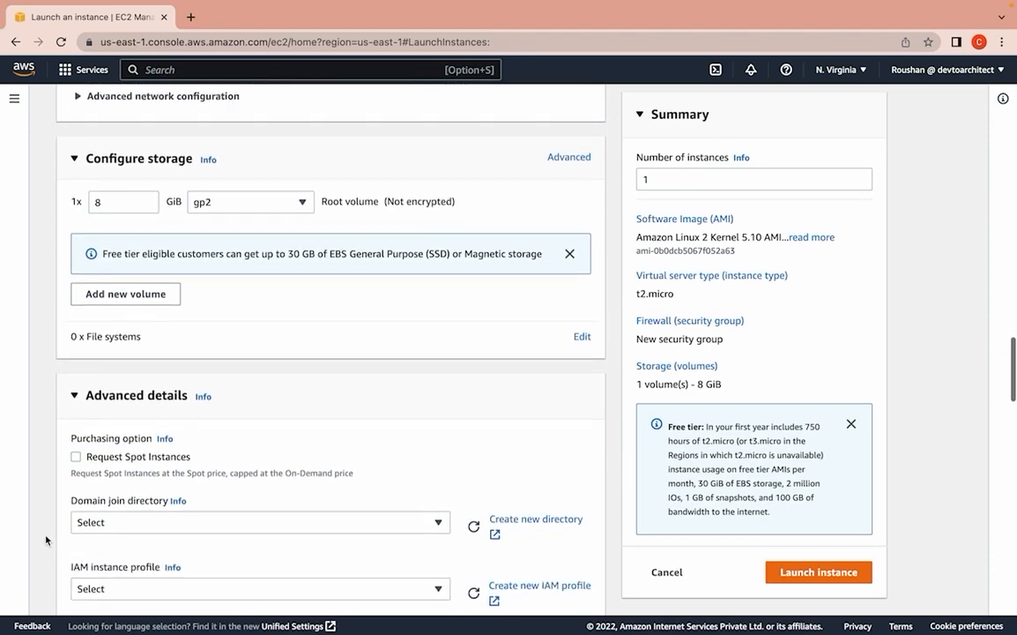
pyautogui.scroll(-8, 46, 540)
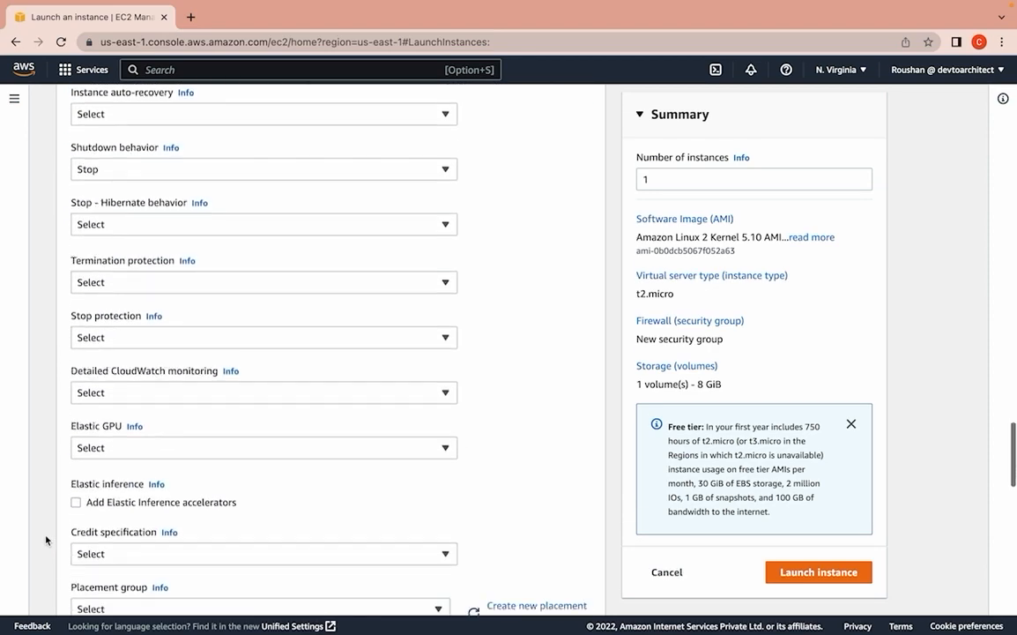
pyautogui.scroll(-7, 46, 540)
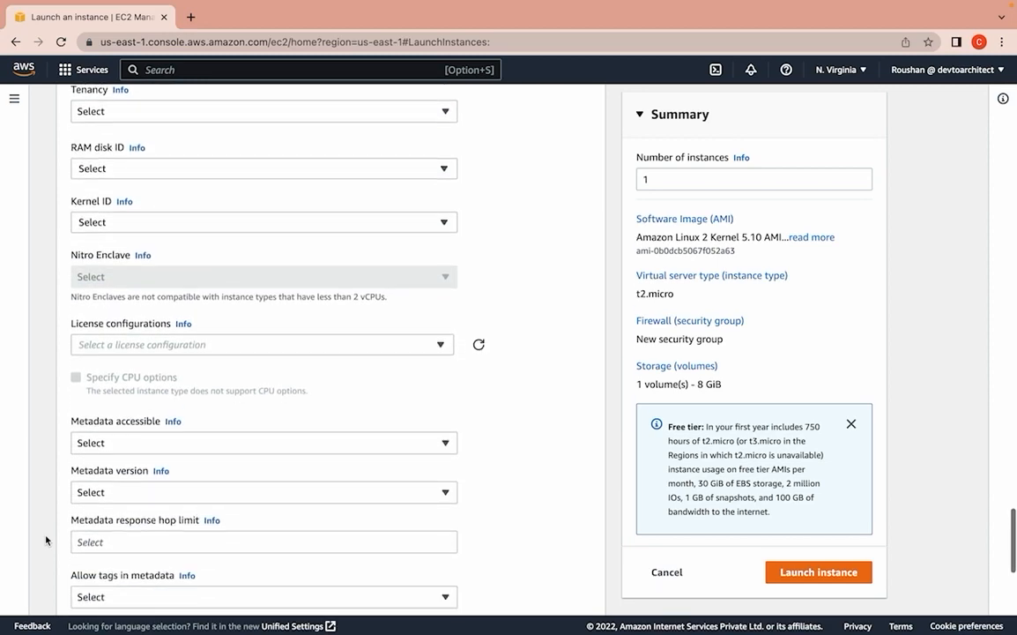
pyautogui.click(137, 333)
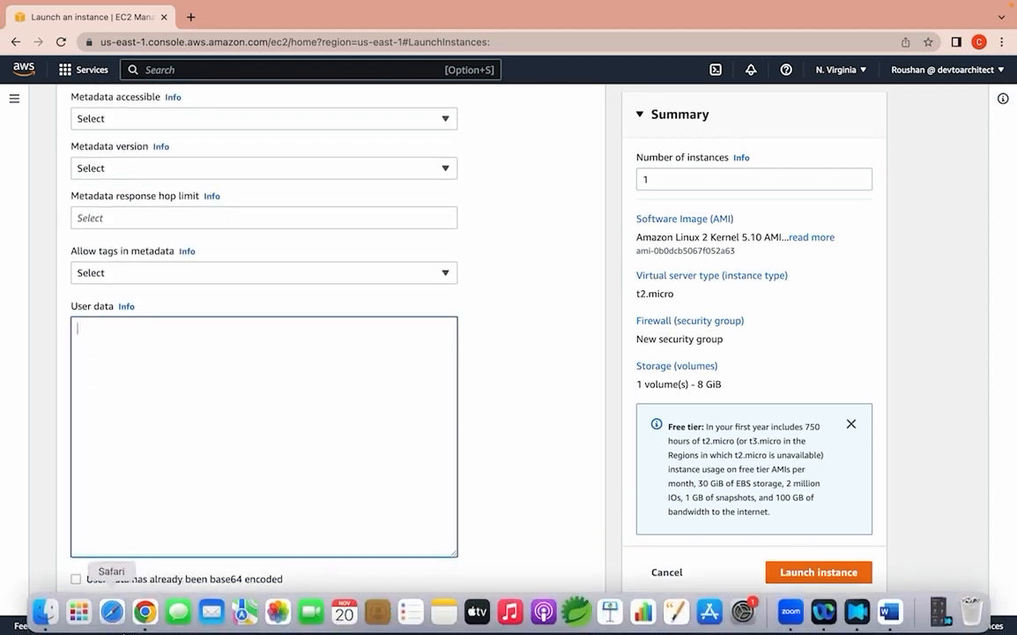
# Step: Switch to Finder and open the script ec2-user-data.sh from Documents > aws > code > ec2-fundamentals
pyautogui.click(52, 615)
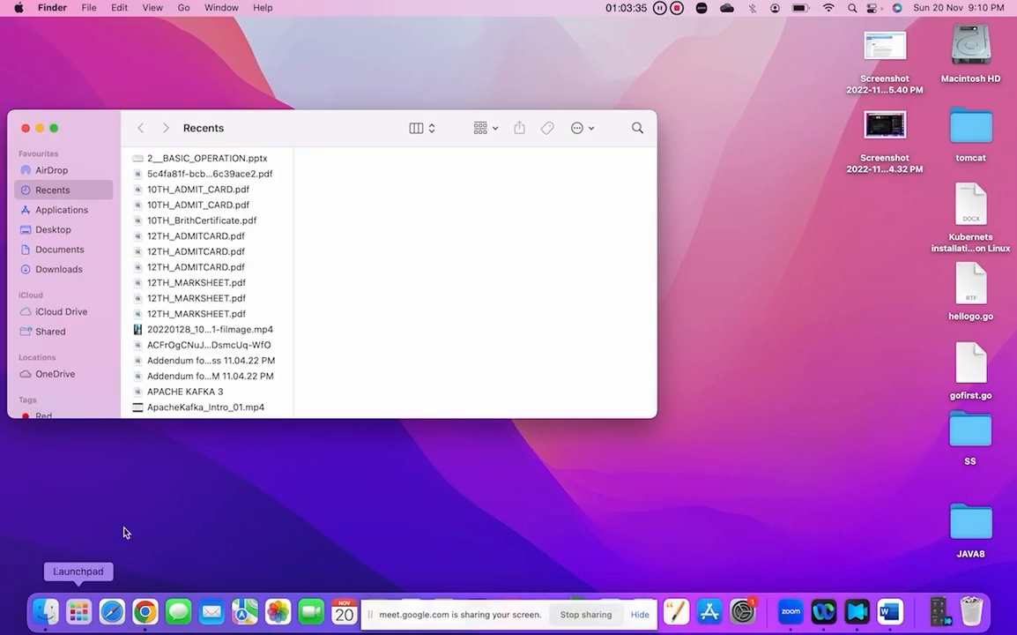
pyautogui.click(68, 253)
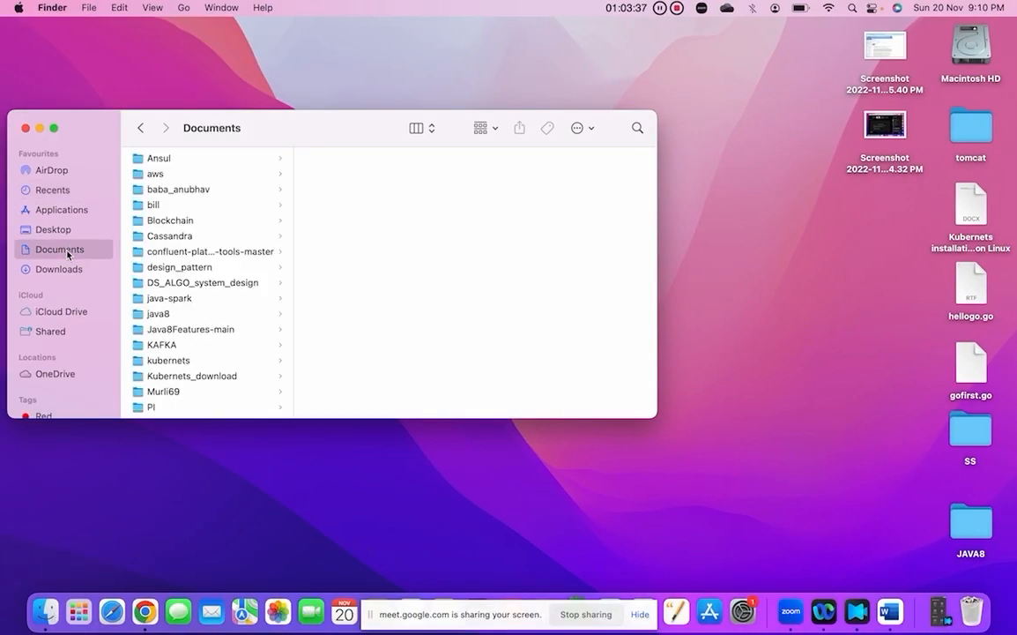
pyautogui.click(168, 174)
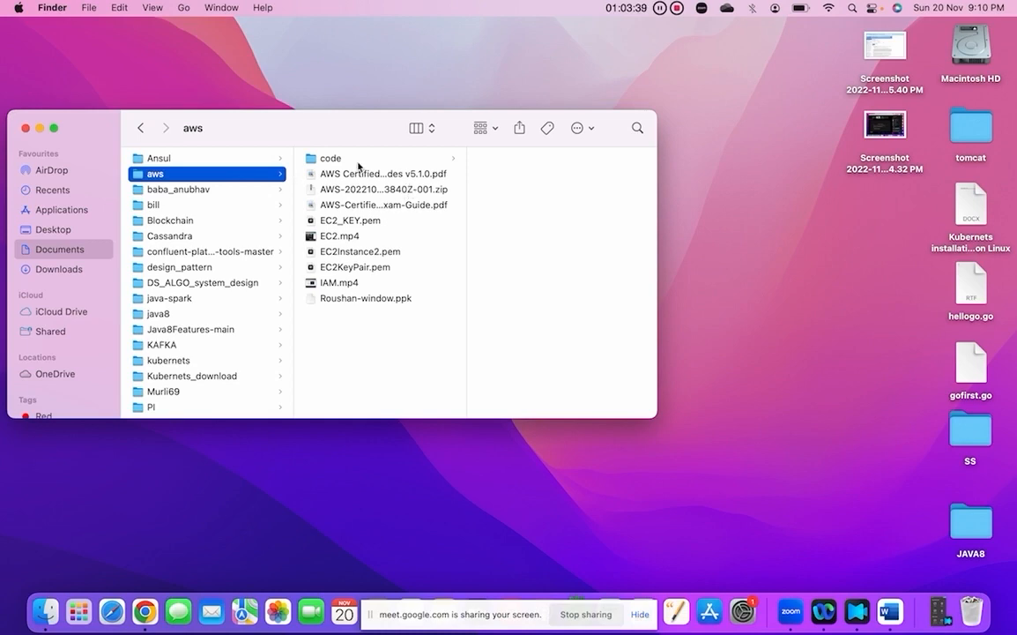
pyautogui.click(324, 152)
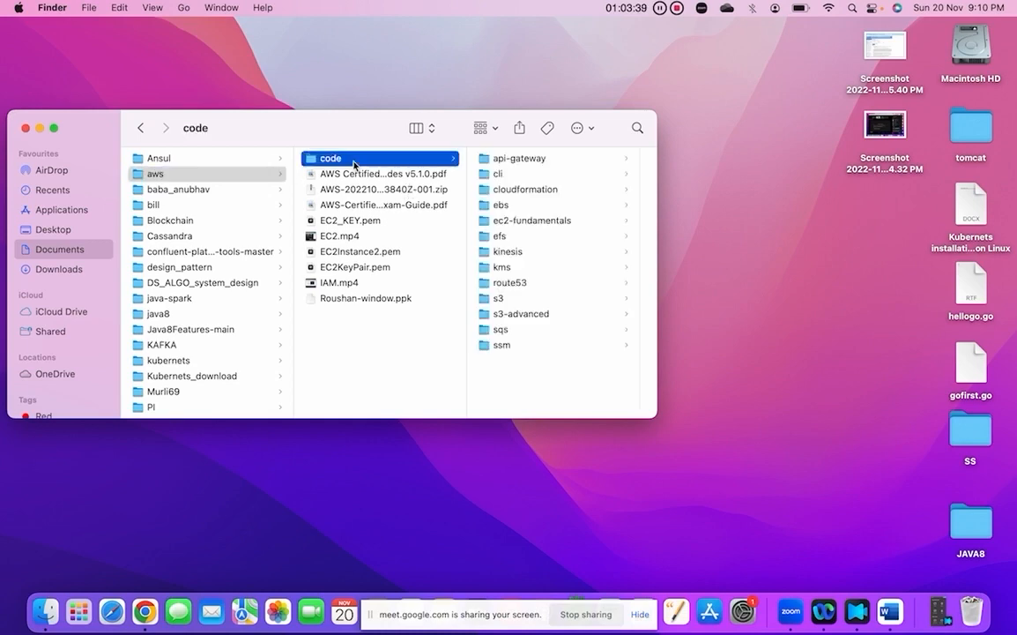
pyautogui.click(511, 221)
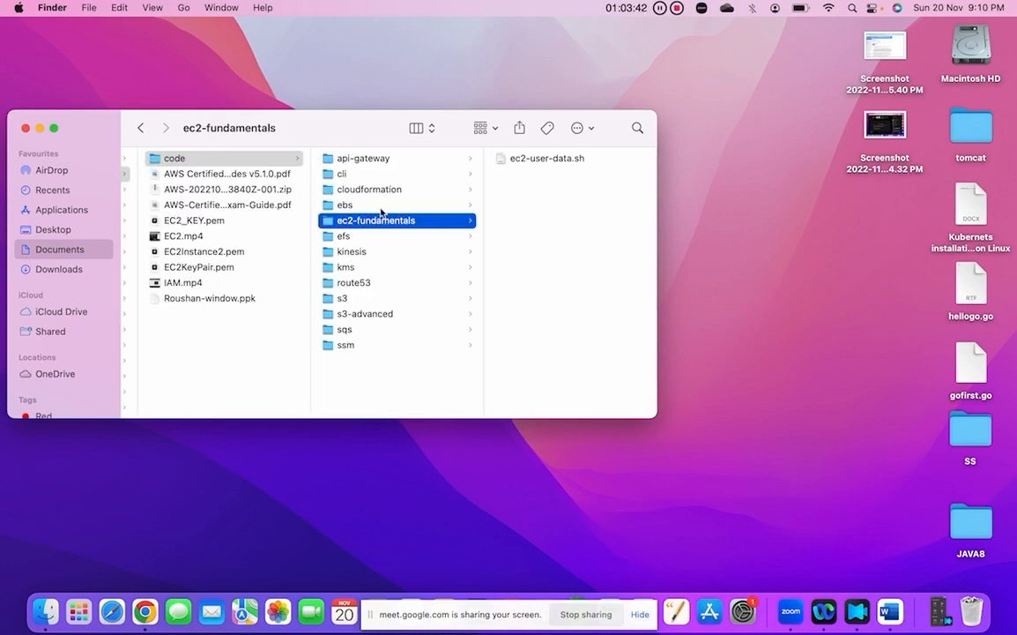
pyautogui.doubleClick(538, 159)
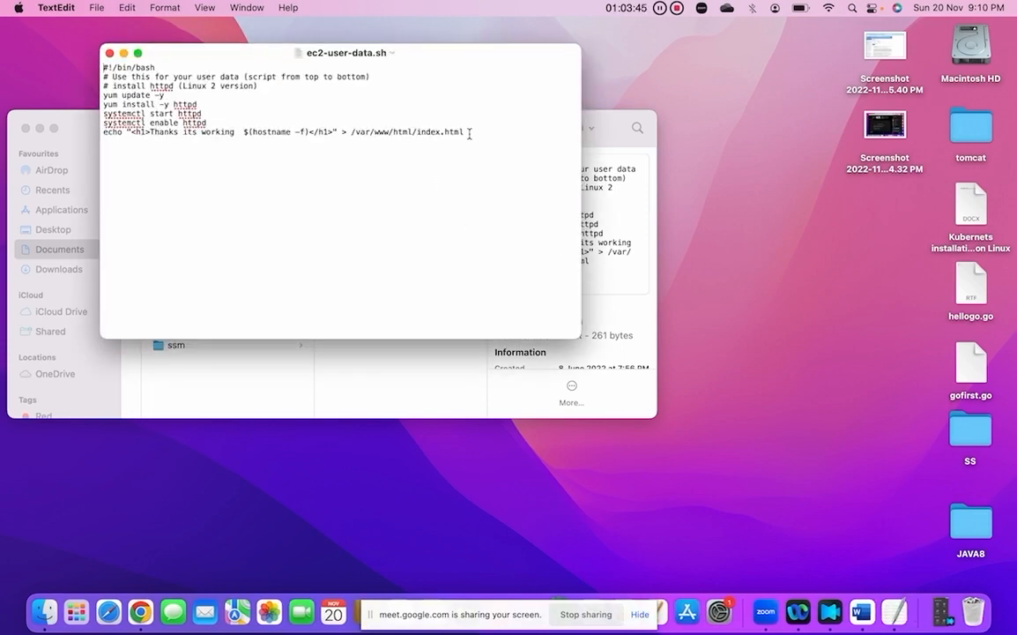
# Step: Copy the whole ec2-user-data.sh script and paste it into the instance's User data in Chrome
pyautogui.moveTo(464, 132); pyautogui.dragTo(31, 63)
pyautogui.press('super+c')
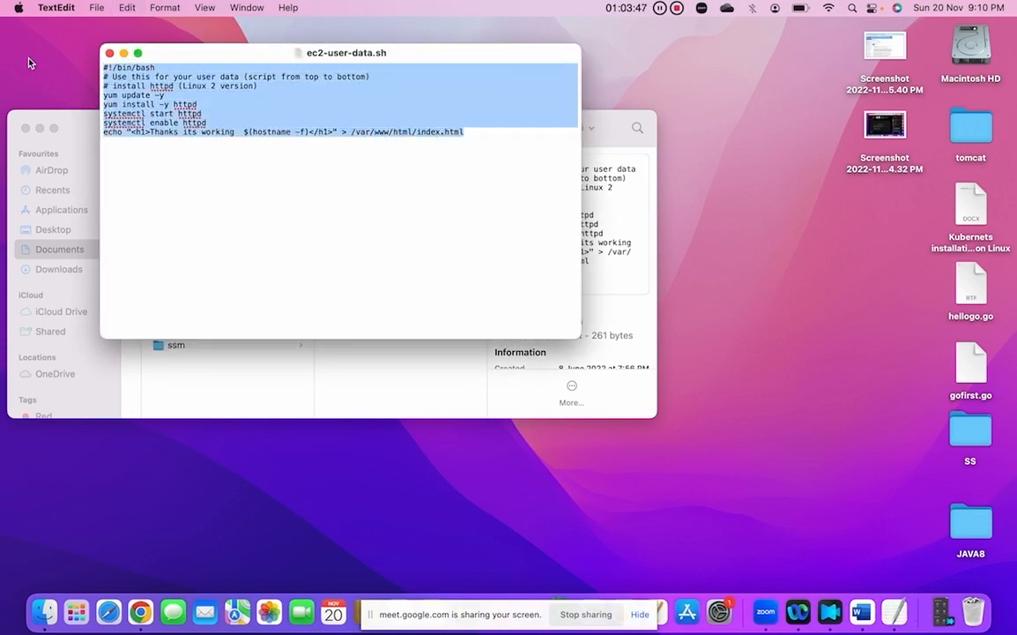
pyautogui.press('super+Tab')
pyautogui.press('super+Tab')
pyautogui.press('super+Tab')
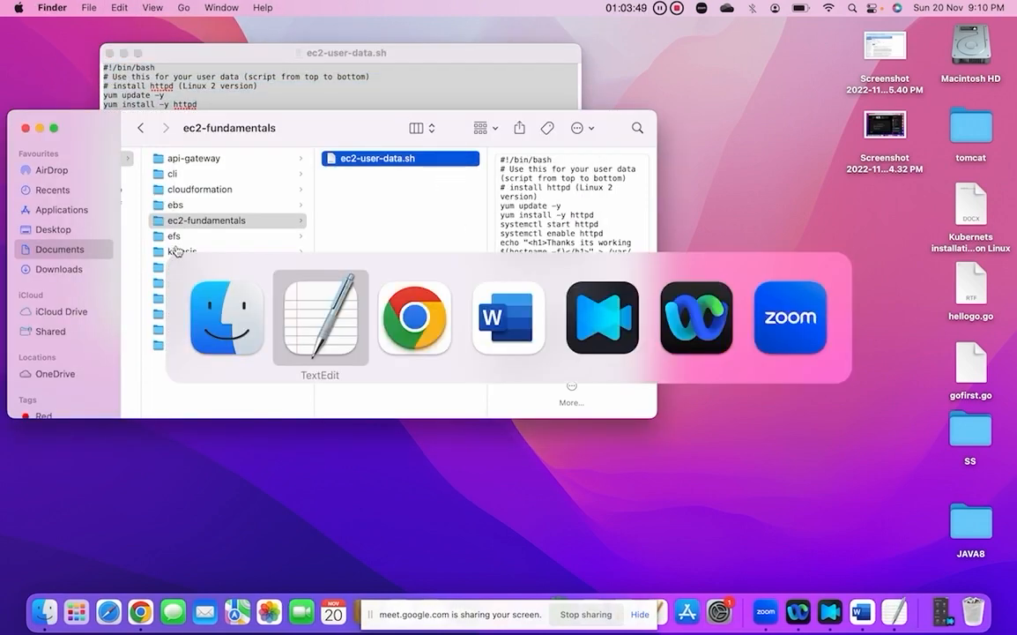
pyautogui.click(141, 611)
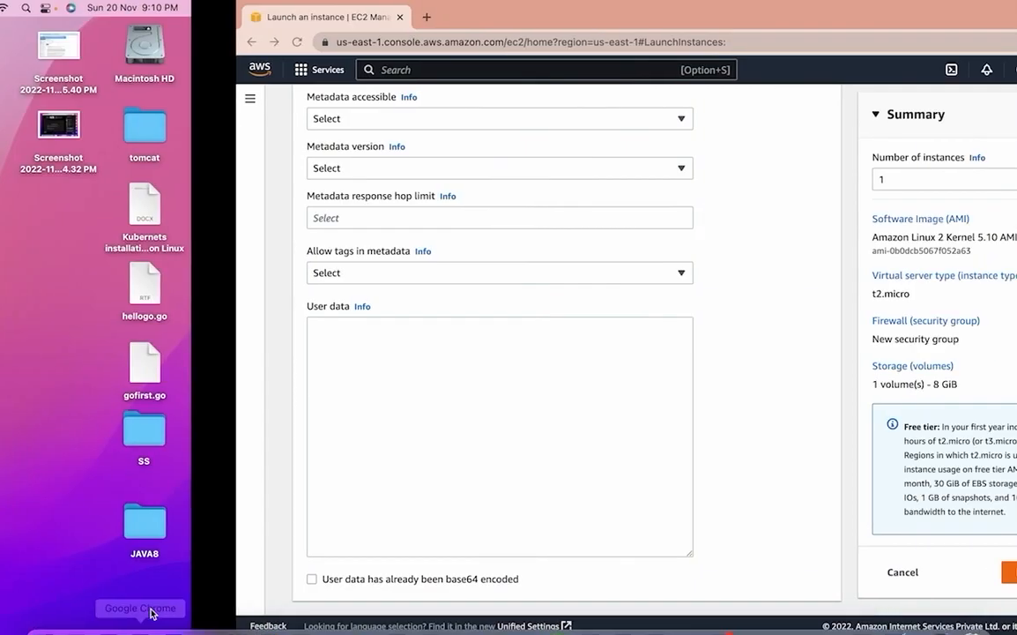
pyautogui.press('super+v')
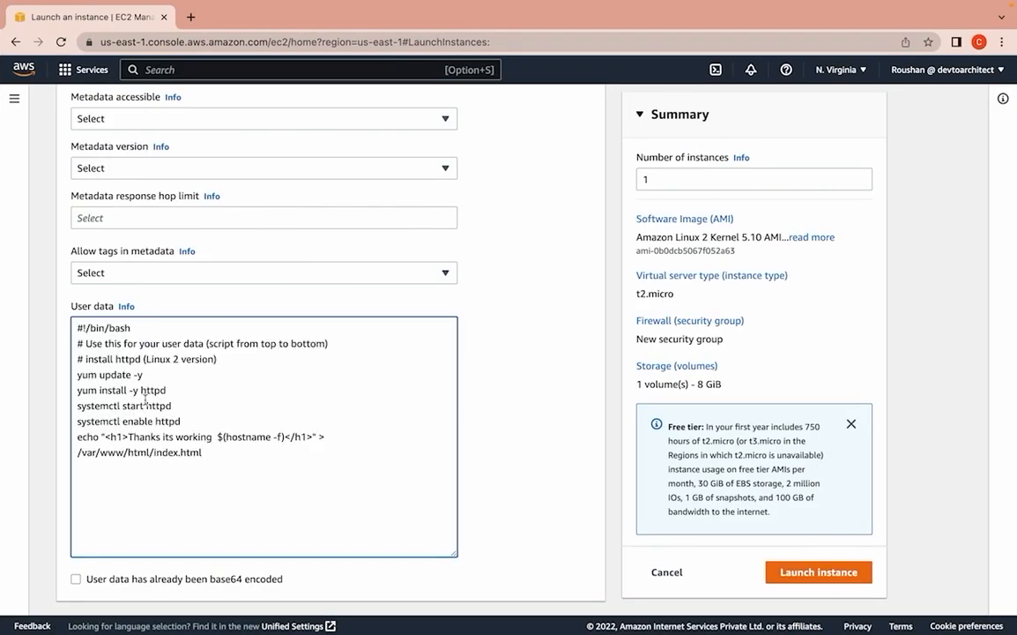
# Step: Launch the instance and select EC2MYVPc2 in the instance list to show its details
pyautogui.click(809, 573)
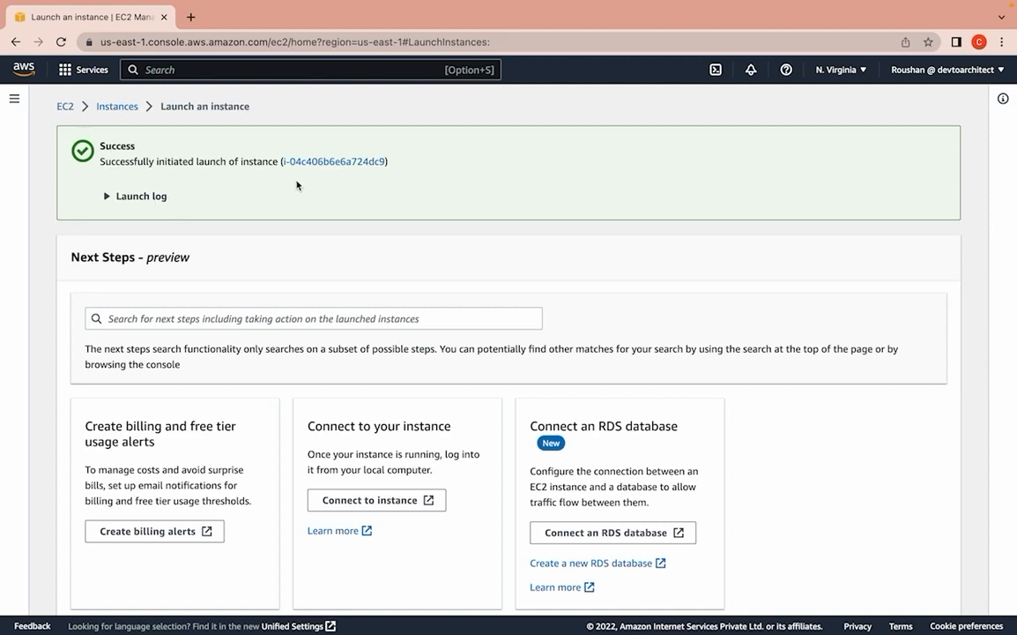
pyautogui.click(323, 164)
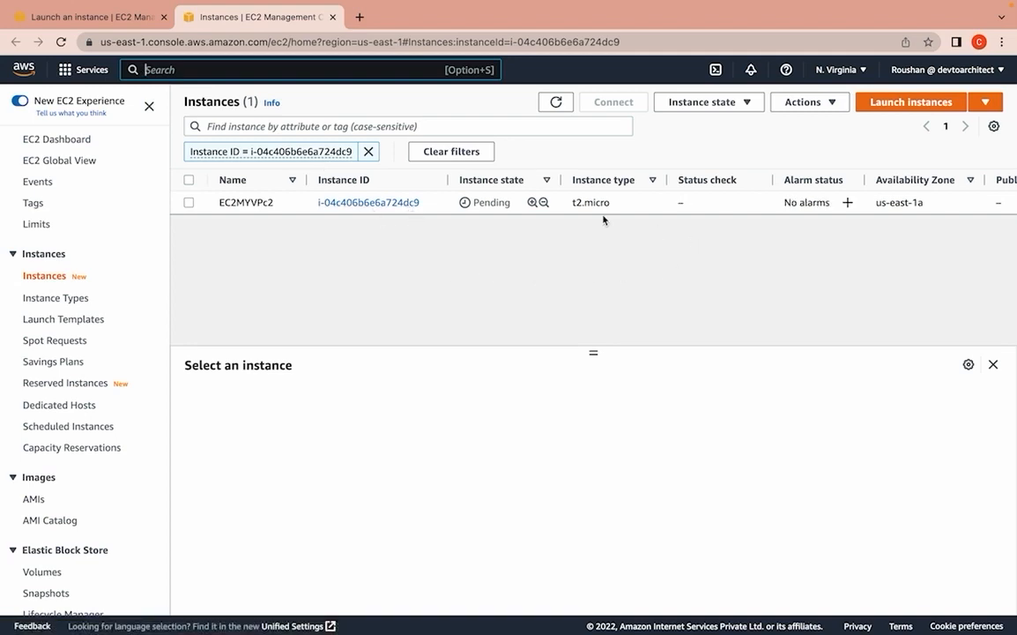
pyautogui.click(190, 204)
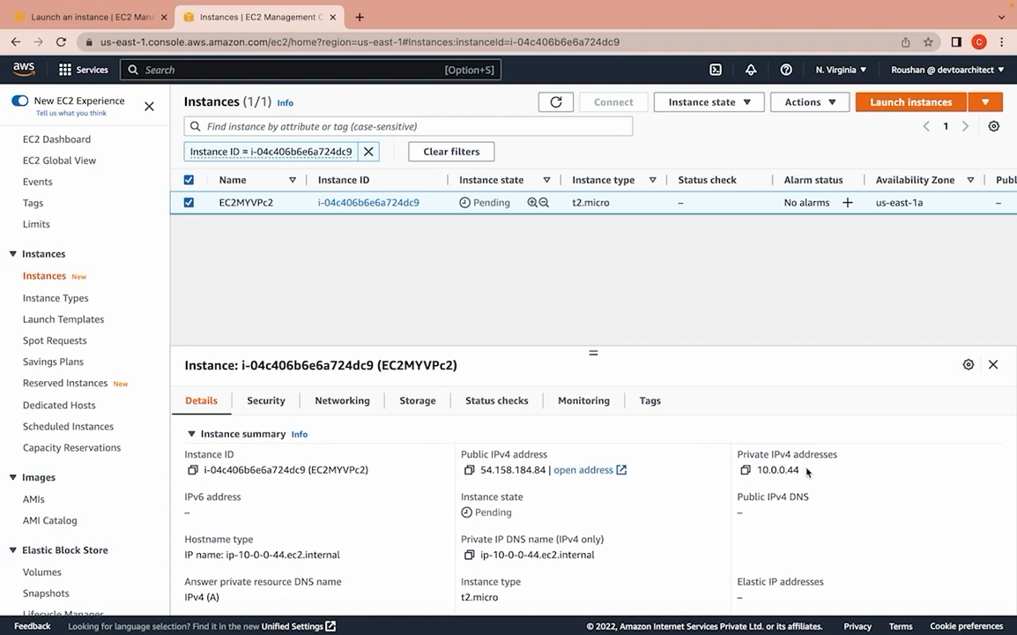
# Step: Check the instance's private IPv4 address against the vpc.drawio diagram in the other Chrome window, and return to the EC2 console
pyautogui.moveTo(802, 470); pyautogui.dragTo(756, 472)
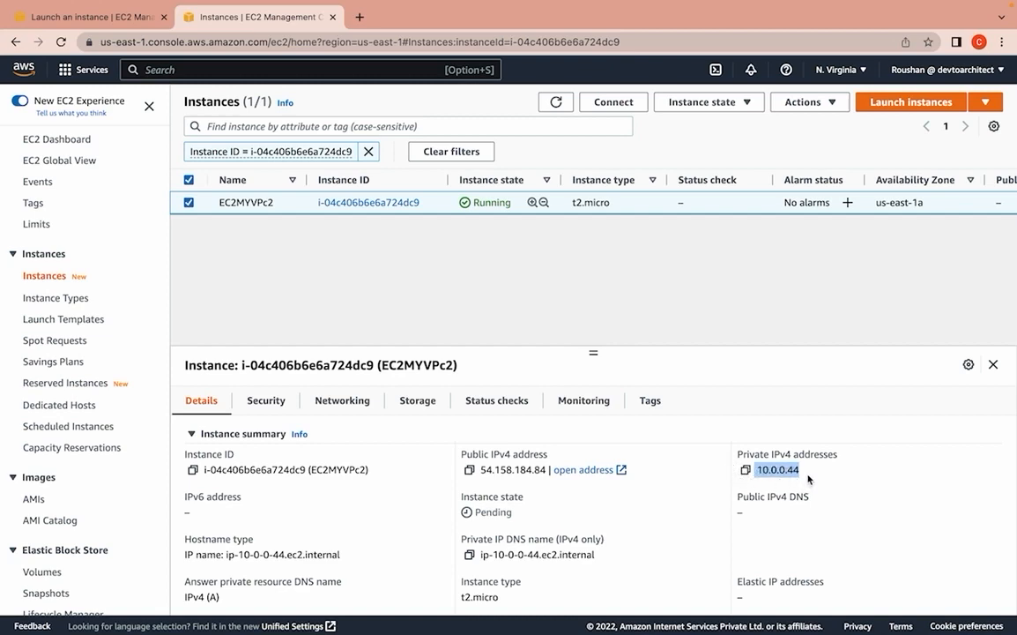
pyautogui.moveTo(110, 621)
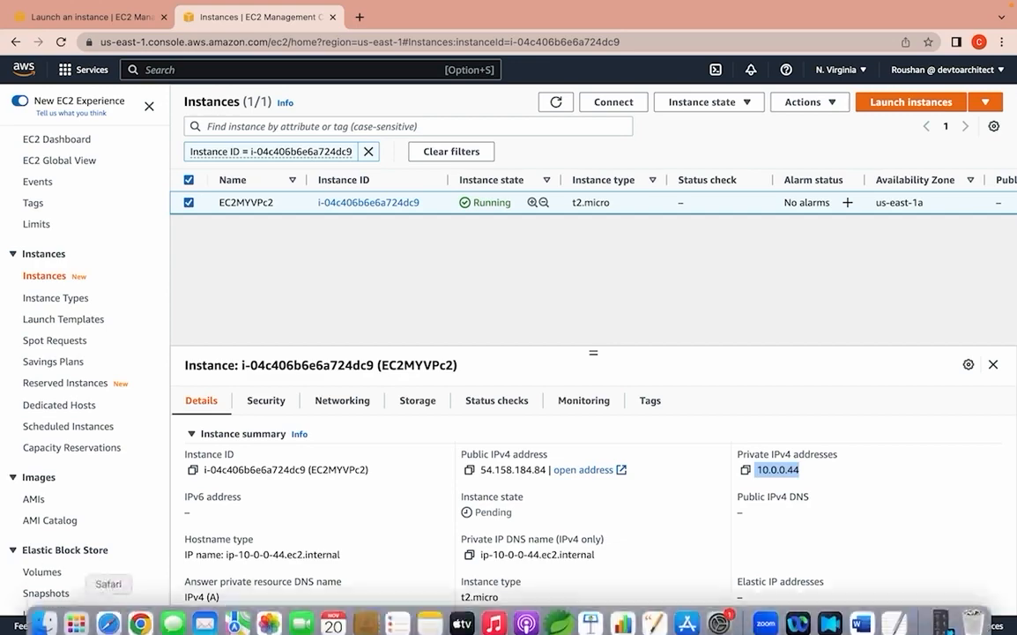
pyautogui.click(141, 612)
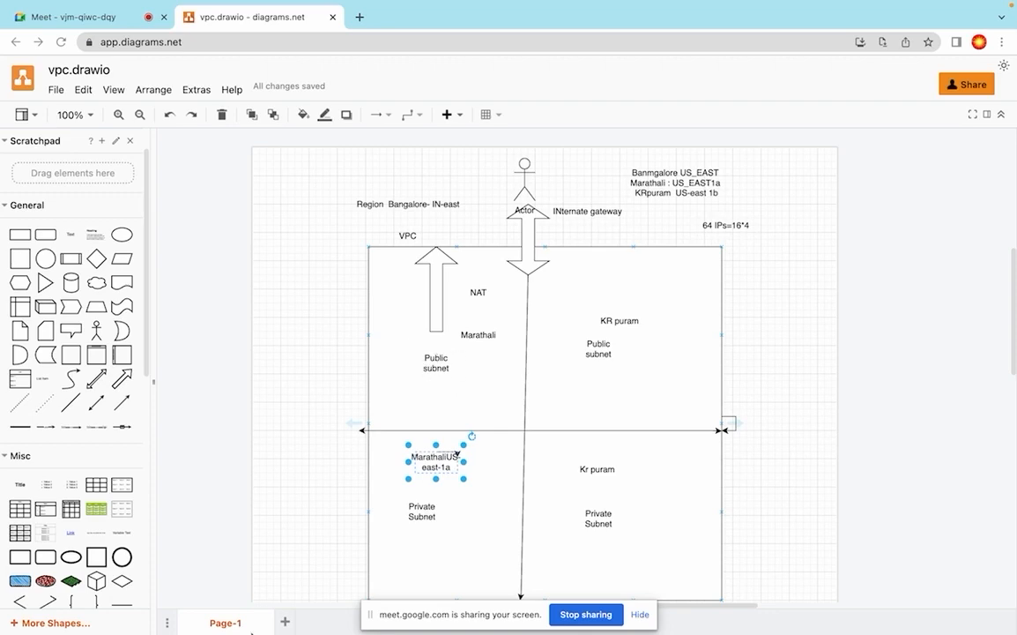
pyautogui.click(136, 612)
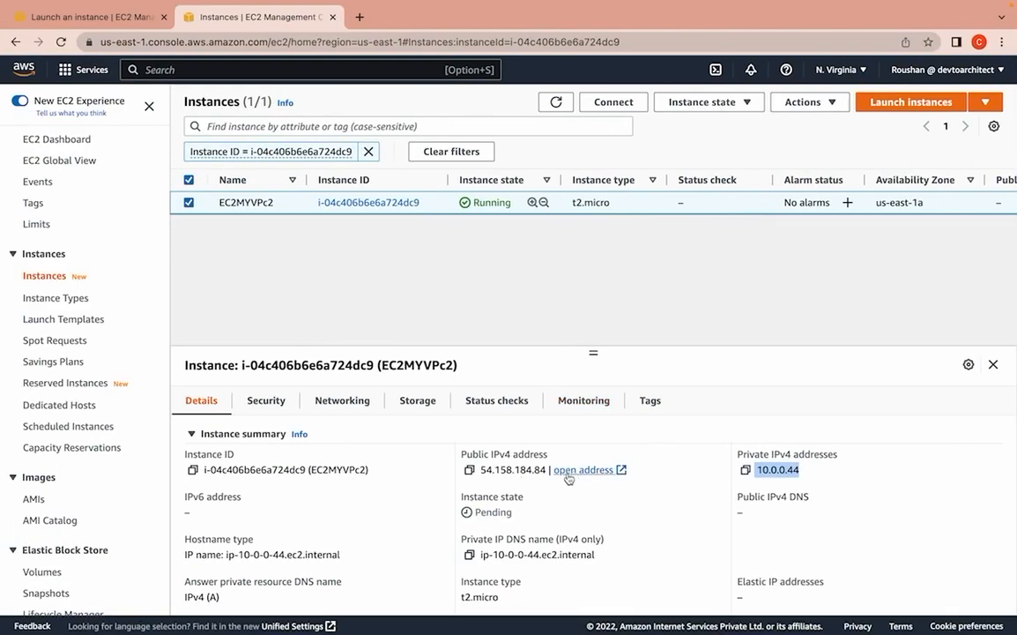
# Step: Examine the instance's public IP, VPC, subnet and remaining instance details
pyautogui.click(655, 370)
pyautogui.scroll(-1, 653, 371)
pyautogui.scroll(-1, 653, 371)
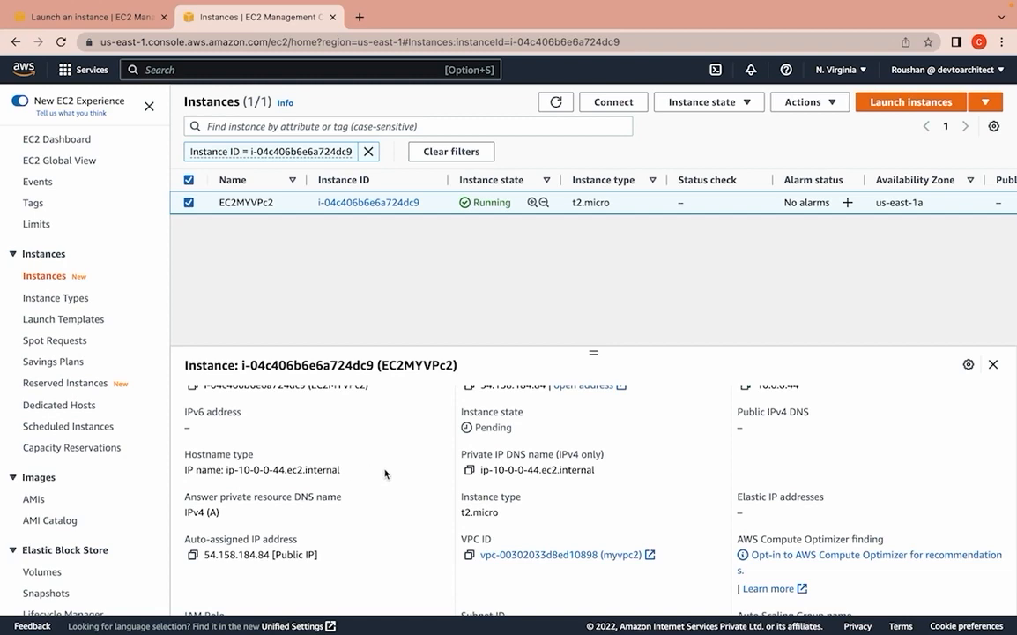
pyautogui.scroll(-1, 385, 474)
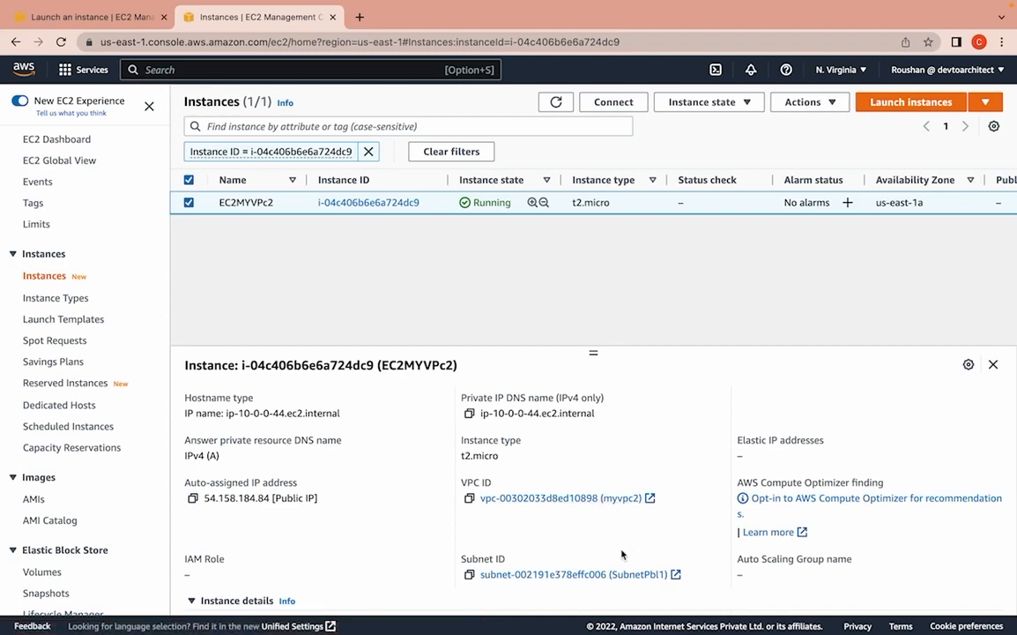
pyautogui.scroll(-4, 621, 554)
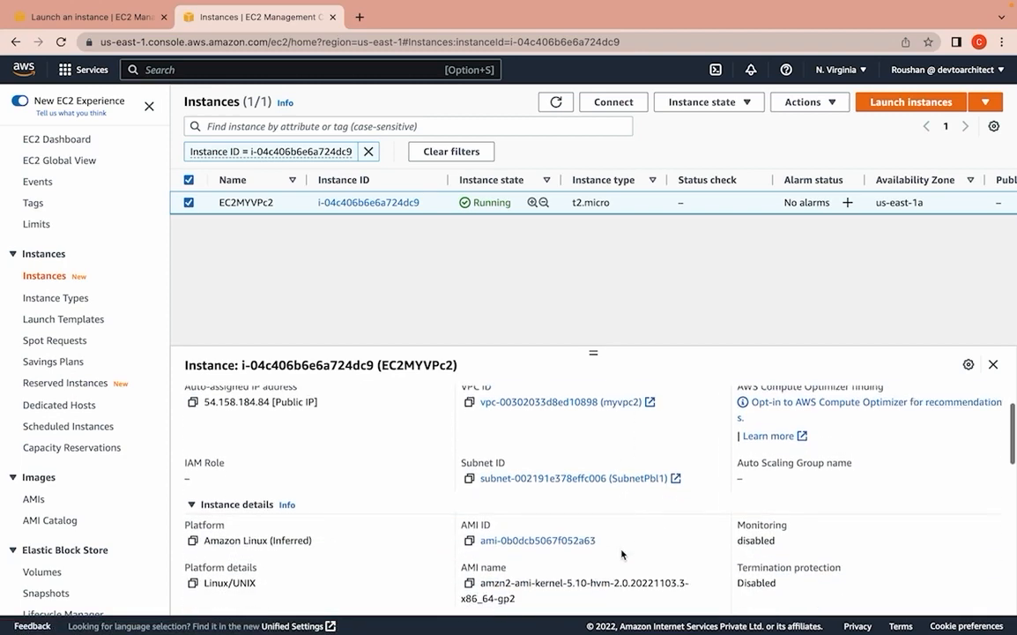
pyautogui.scroll(-5, 621, 553)
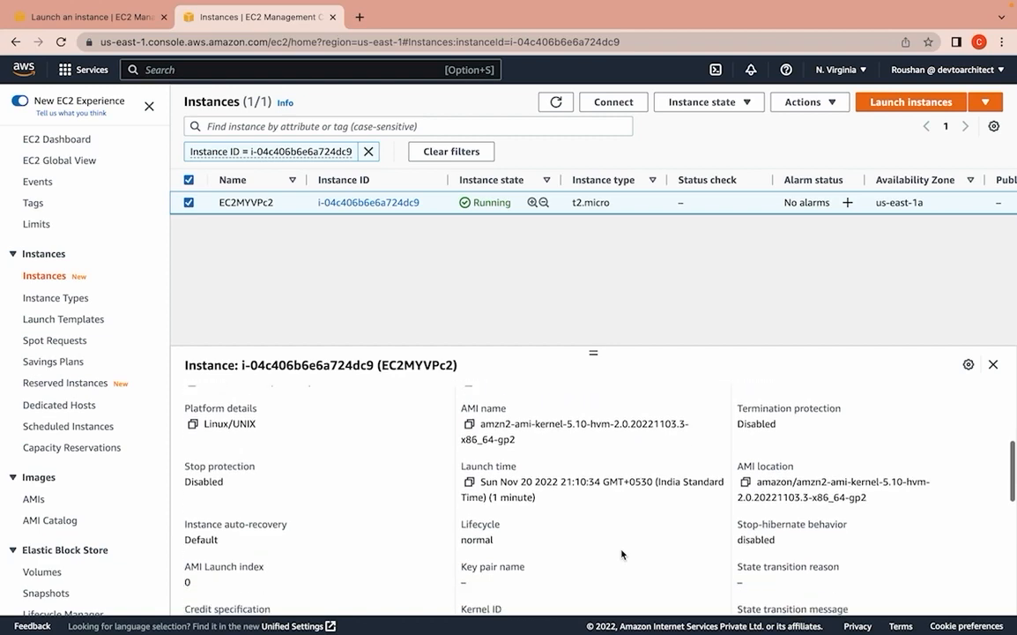
pyautogui.scroll(-3, 621, 553)
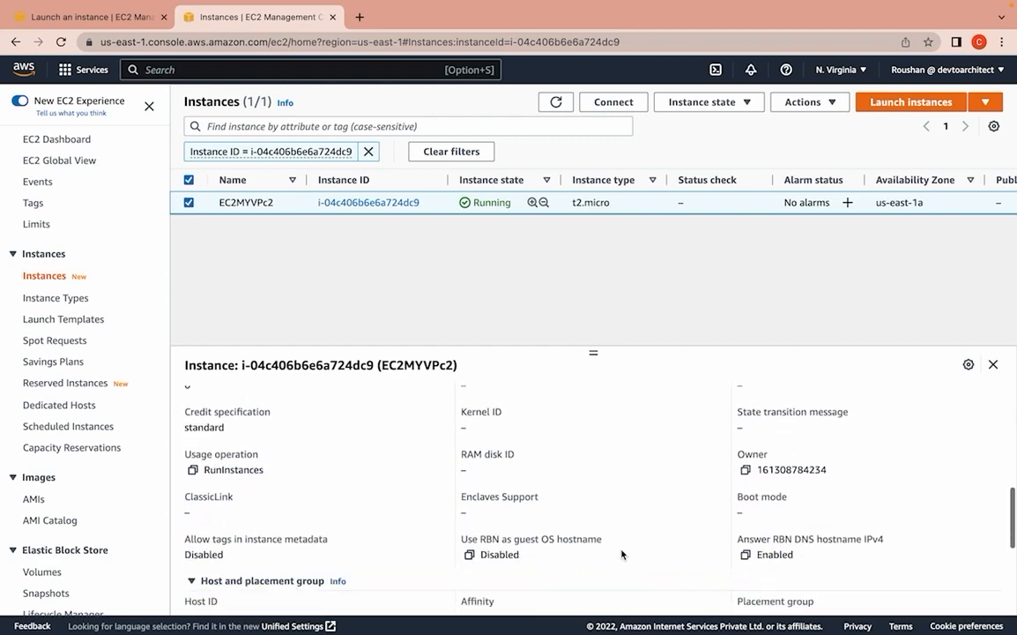
# Step: Try to open the instance's public IPv4 address directly from the instance summary
pyautogui.scroll(12, 621, 554)
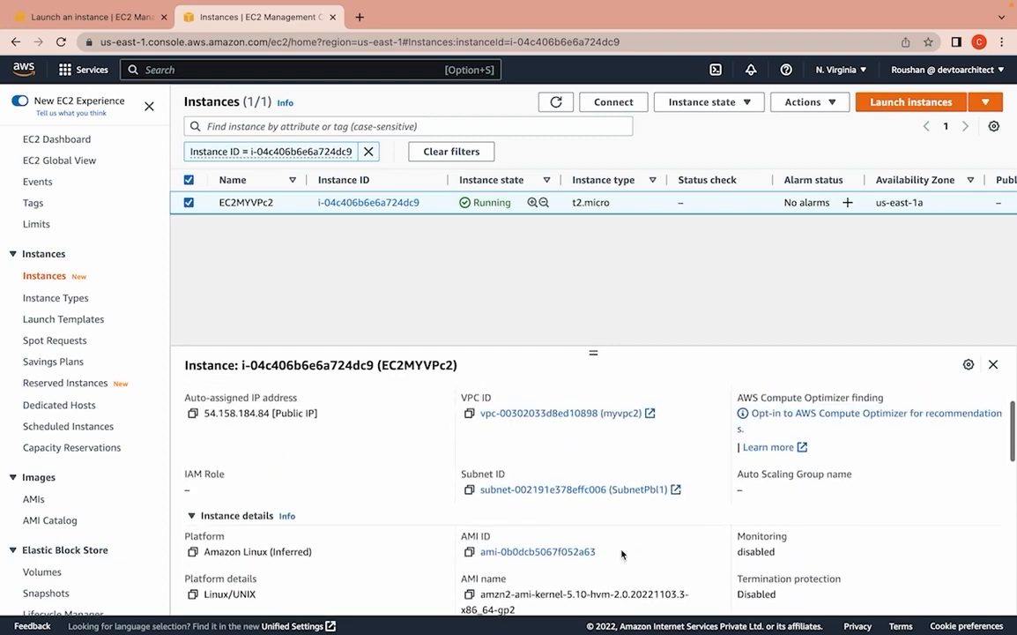
pyautogui.scroll(4, 621, 554)
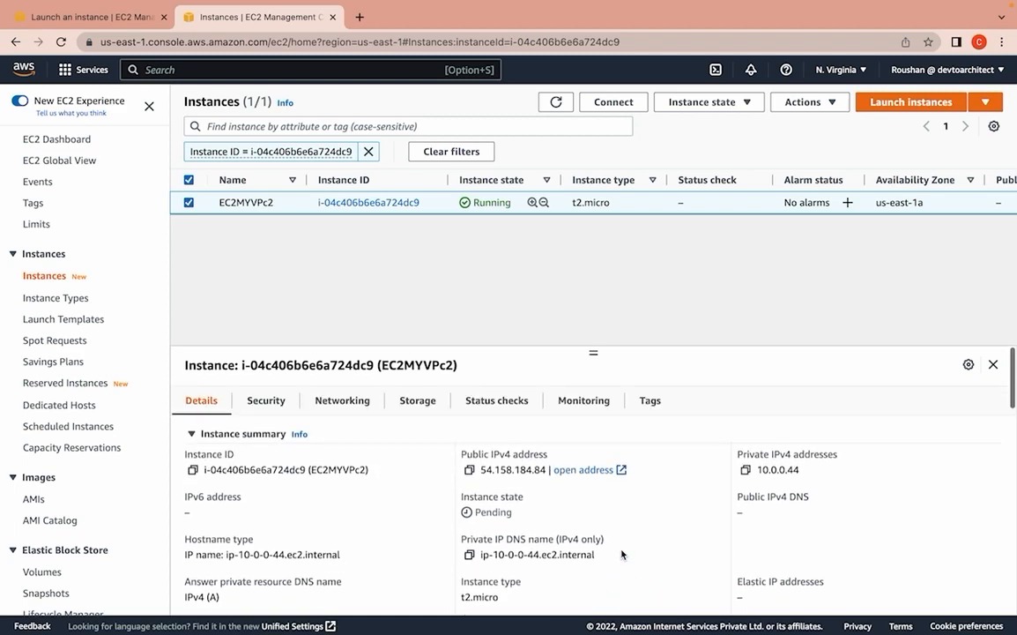
pyautogui.click(578, 470)
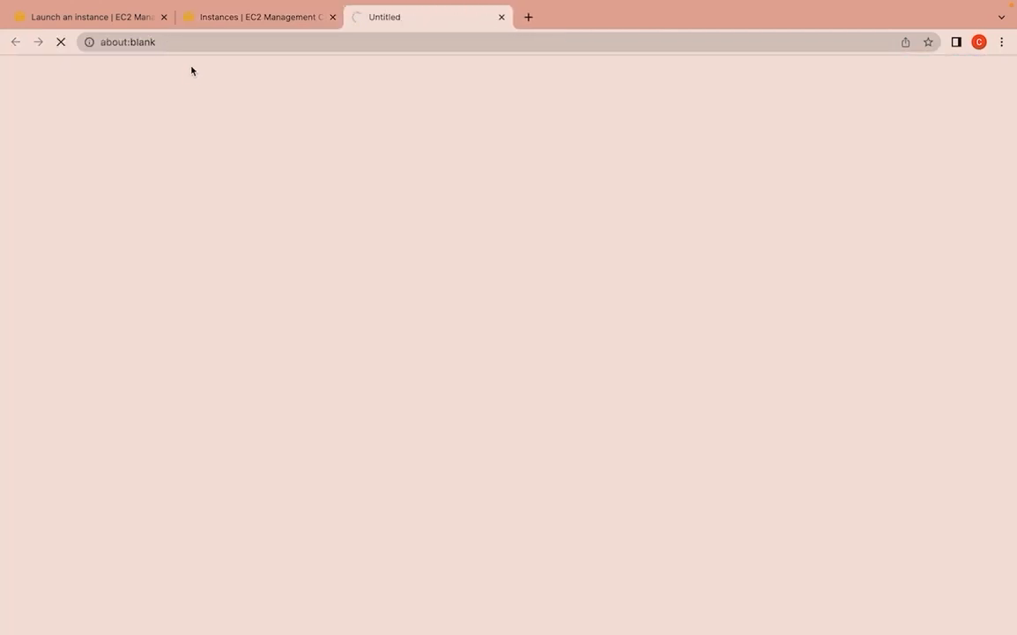
pyautogui.click(175, 41)
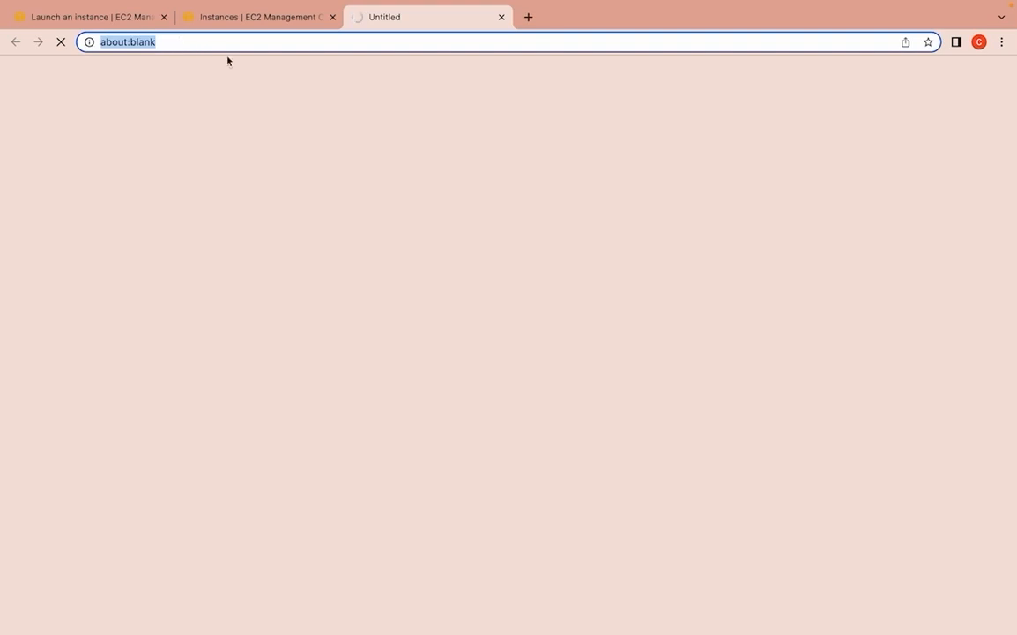
# Step: Return to the EC2 instance details and copy the public IPv4 address of EC2MYVPc2
pyautogui.click(273, 20)
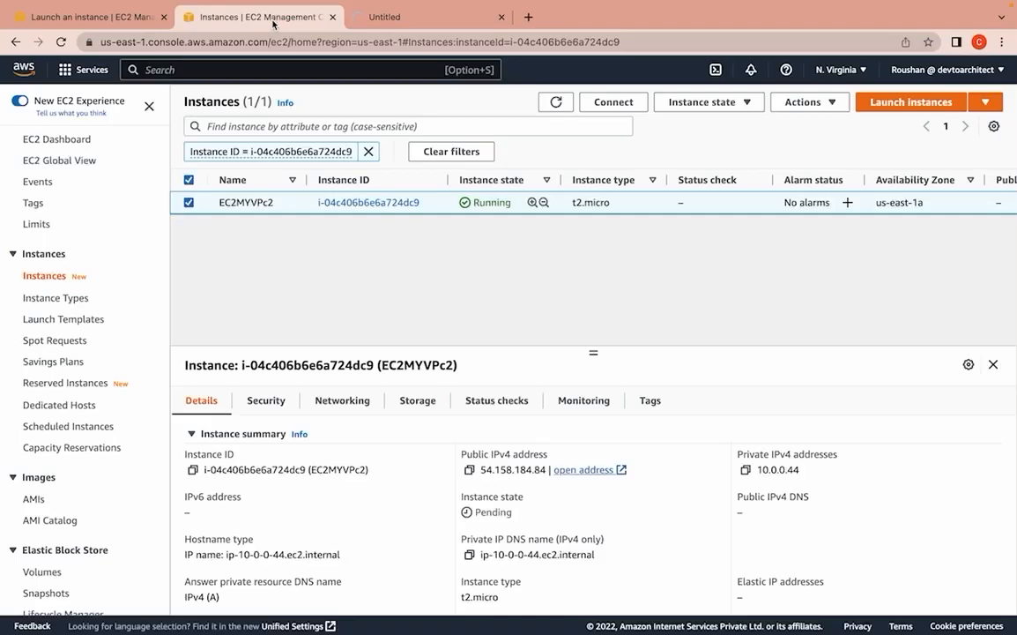
pyautogui.rightClick(545, 470)
pyautogui.click(482, 474)
pyautogui.click(468, 469)
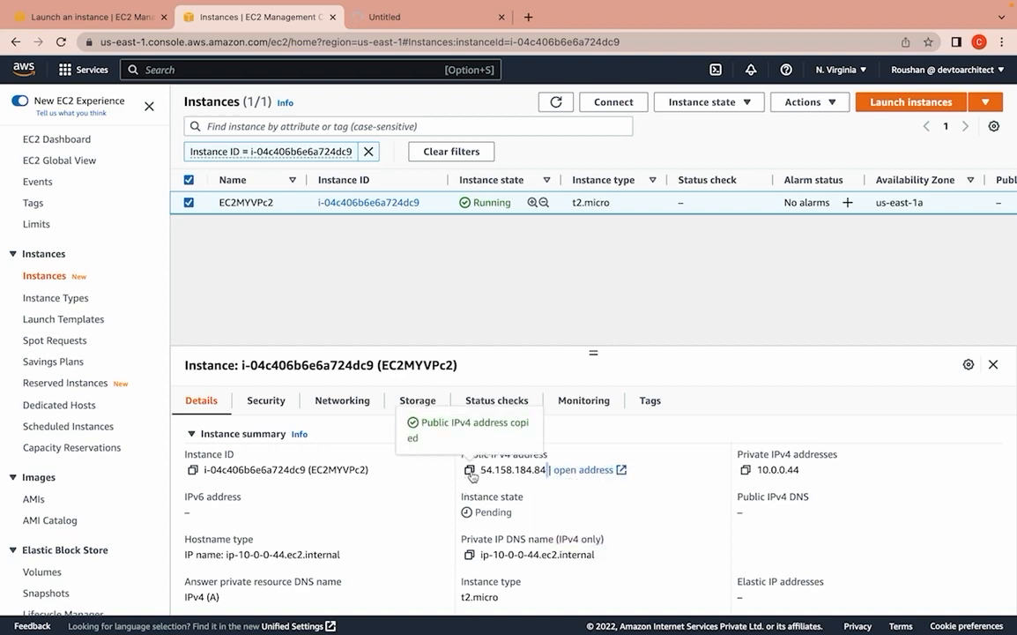
pyautogui.click(532, 17)
pyautogui.write('htt')
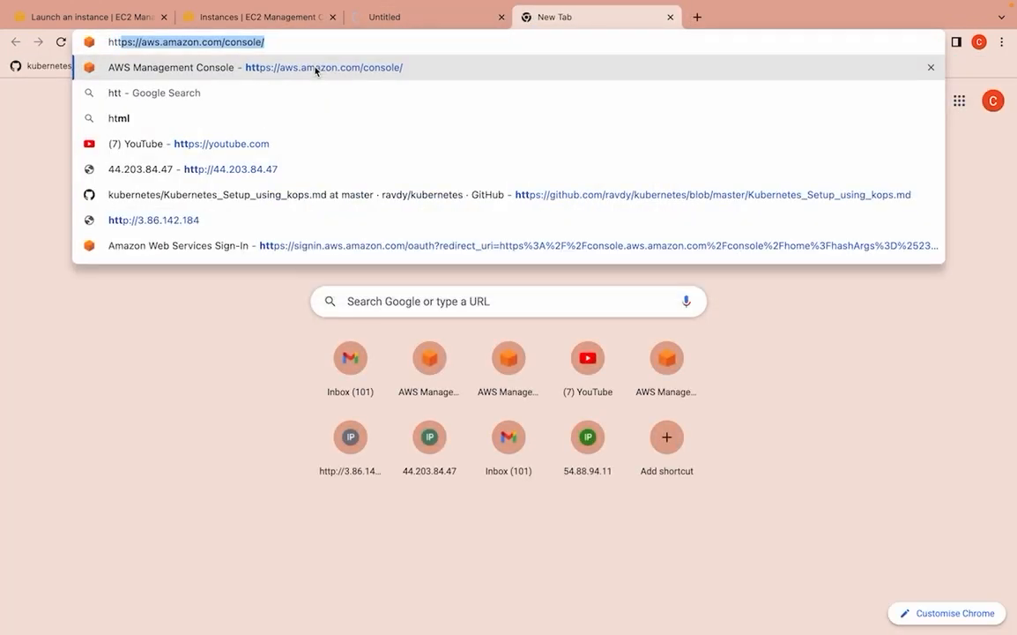
pyautogui.write('p:')
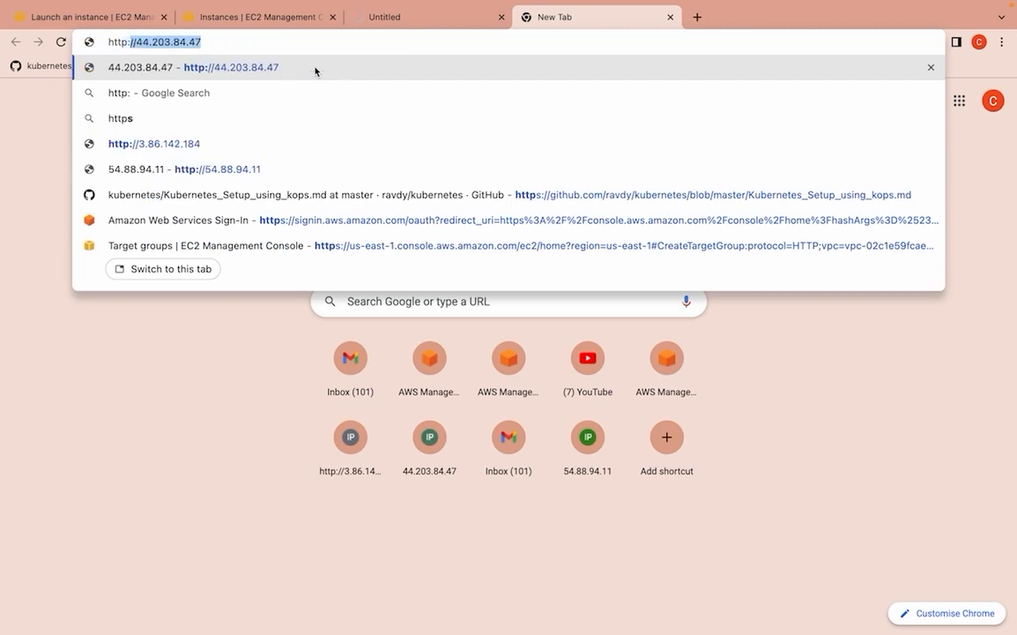
pyautogui.press('Right')
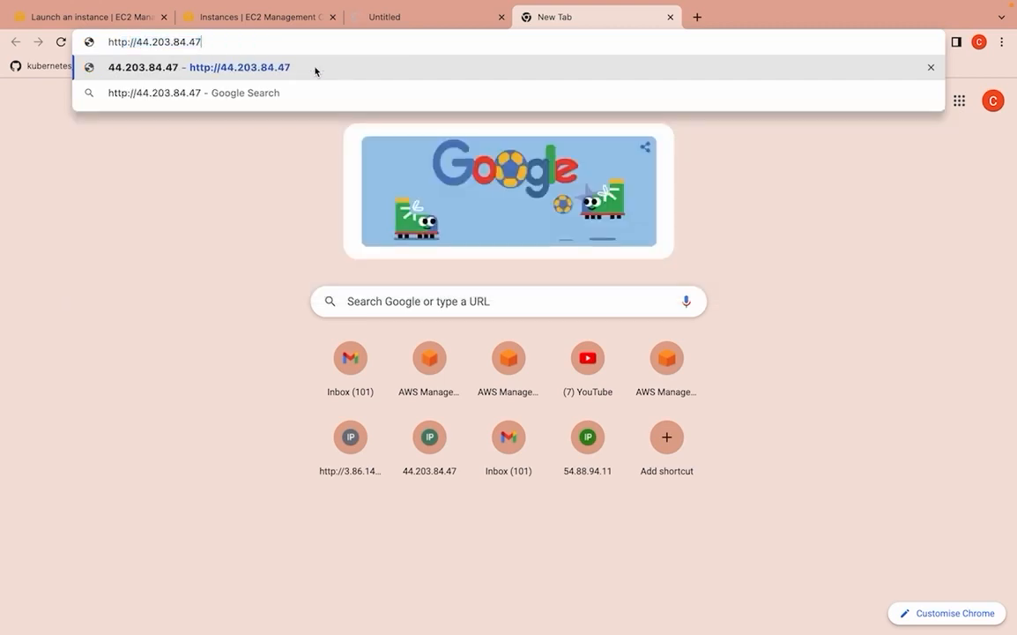
pyautogui.press('BackSpace')
pyautogui.press('BackSpace')
pyautogui.press('BackSpace')
pyautogui.press('BackSpace')
pyautogui.press('BackSpace')
pyautogui.press('BackSpace')
pyautogui.press('BackSpace')
pyautogui.press('BackSpace')
pyautogui.press('BackSpace')
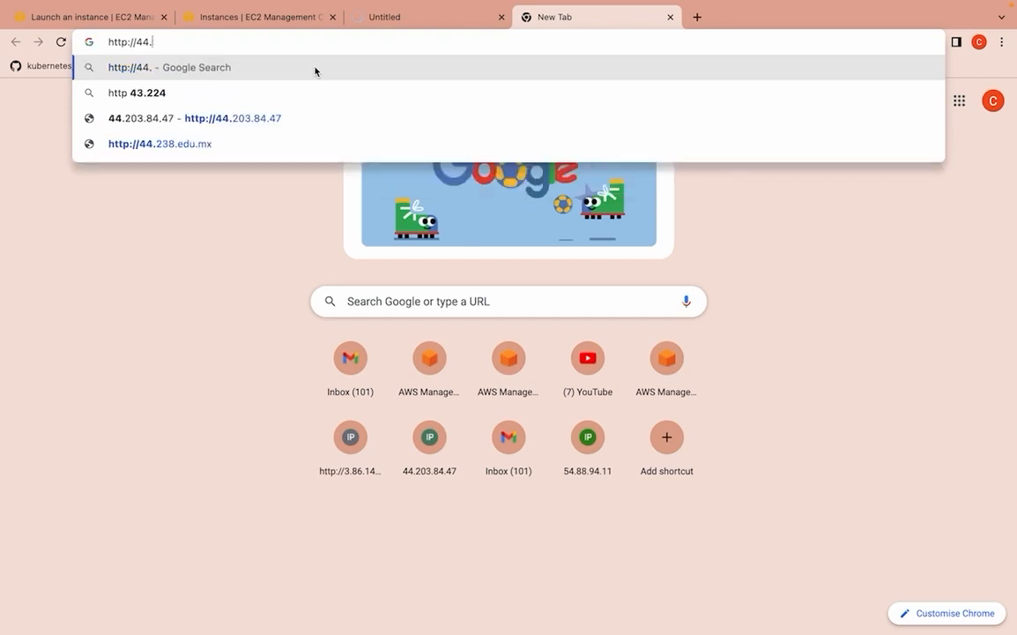
pyautogui.press('super+v')
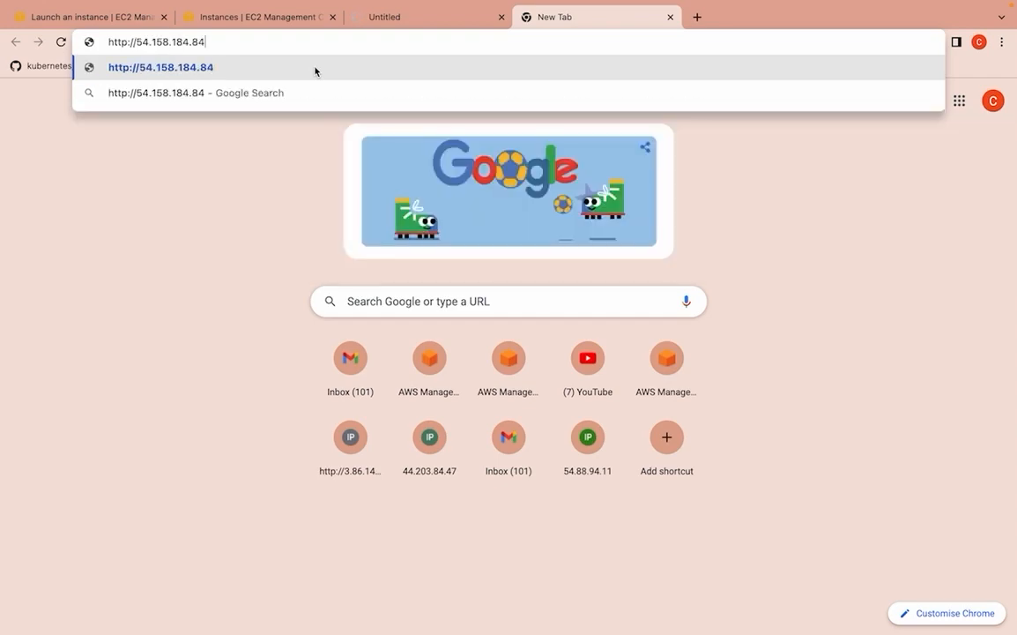
pyautogui.press('Return')
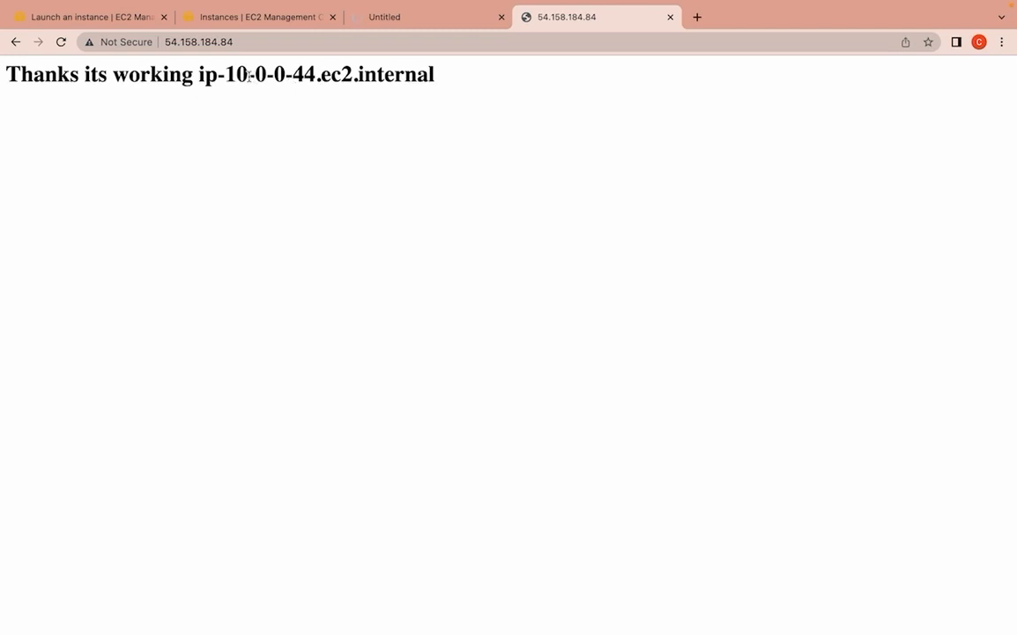
# Step: Highlight the private IP part of the hostname on the web page and close the Untitled browser tab
pyautogui.moveTo(237, 77)
pyautogui.mouseDown()
pyautogui.moveTo(317, 78)
pyautogui.moveTo(230, 76)
pyautogui.mouseUp()
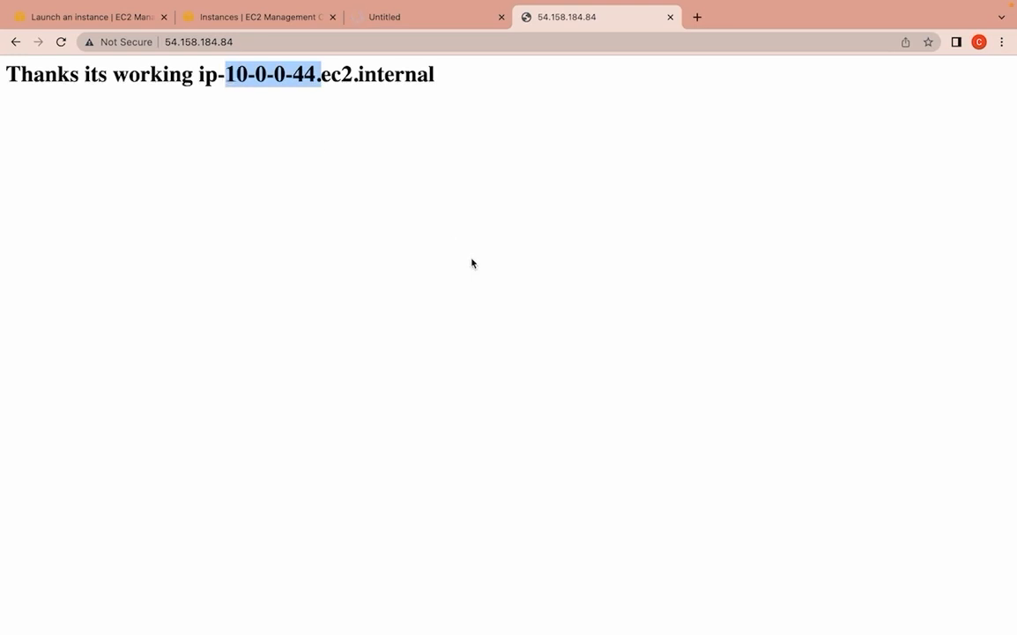
pyautogui.click(502, 17)
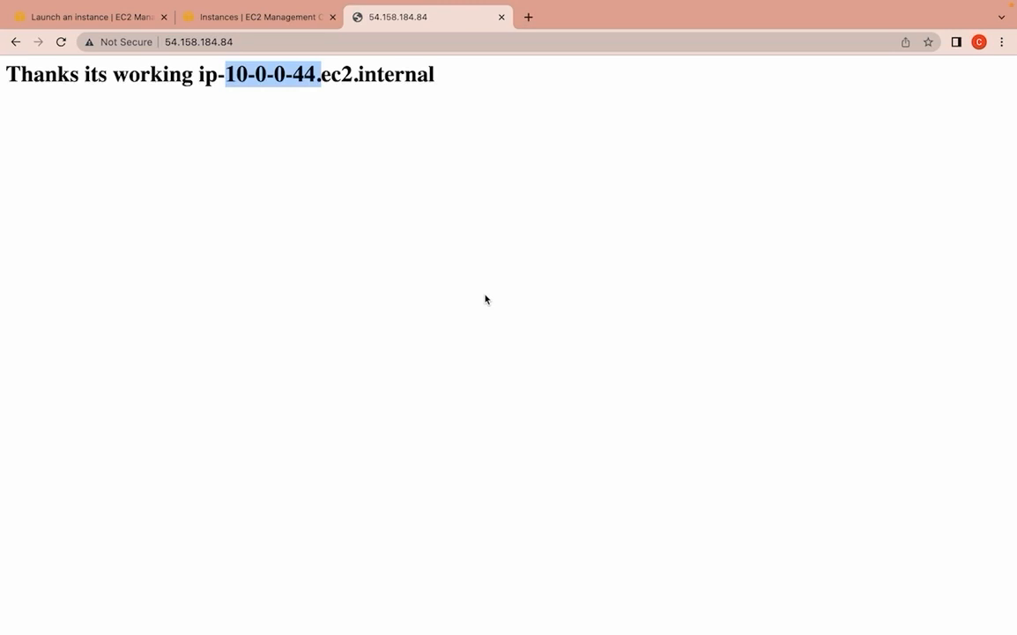
# Step: Switch to the other Chrome window showing the vpc.drawio diagram
pyautogui.moveTo(652, 5)
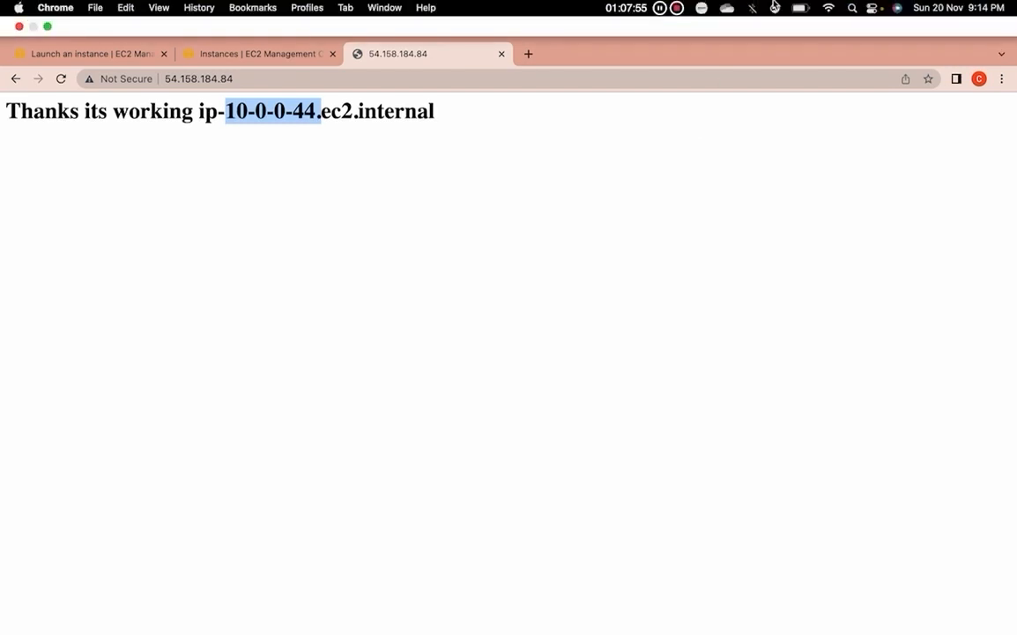
pyautogui.moveTo(203, 610)
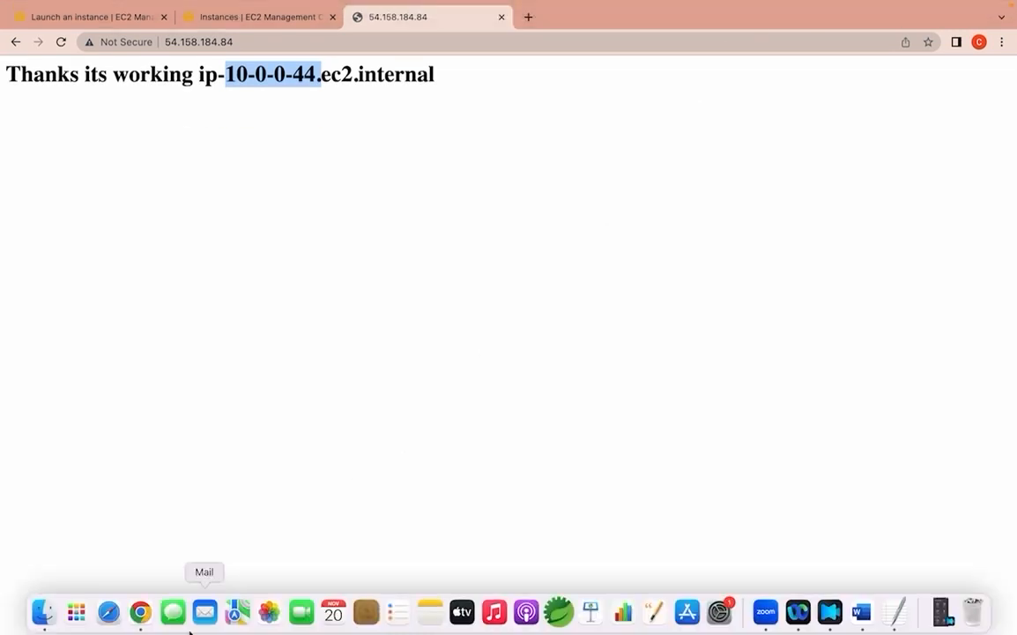
pyautogui.rightClick(144, 612)
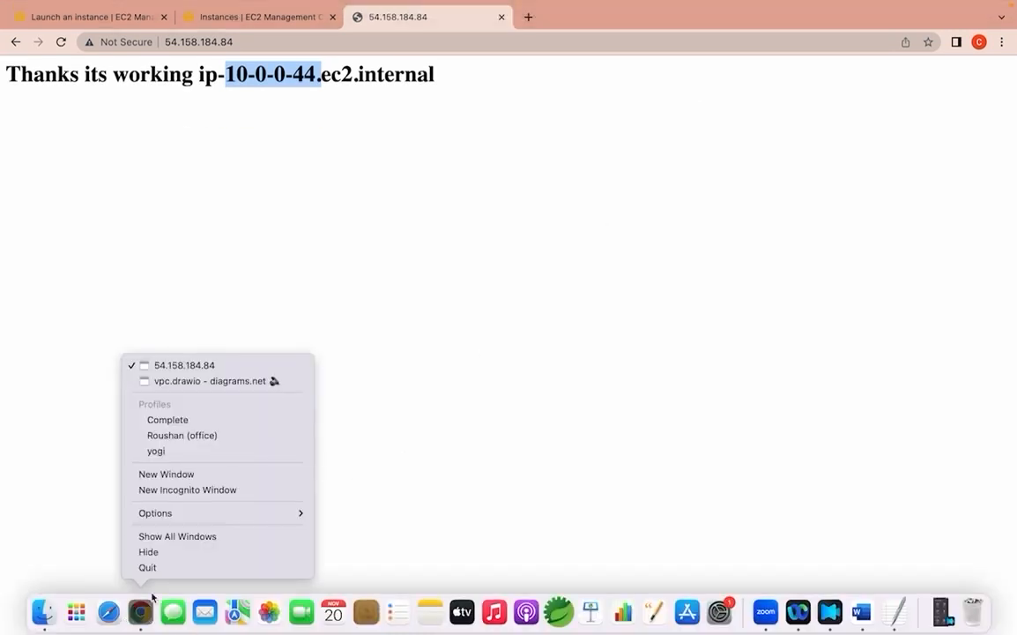
pyautogui.click(204, 435)
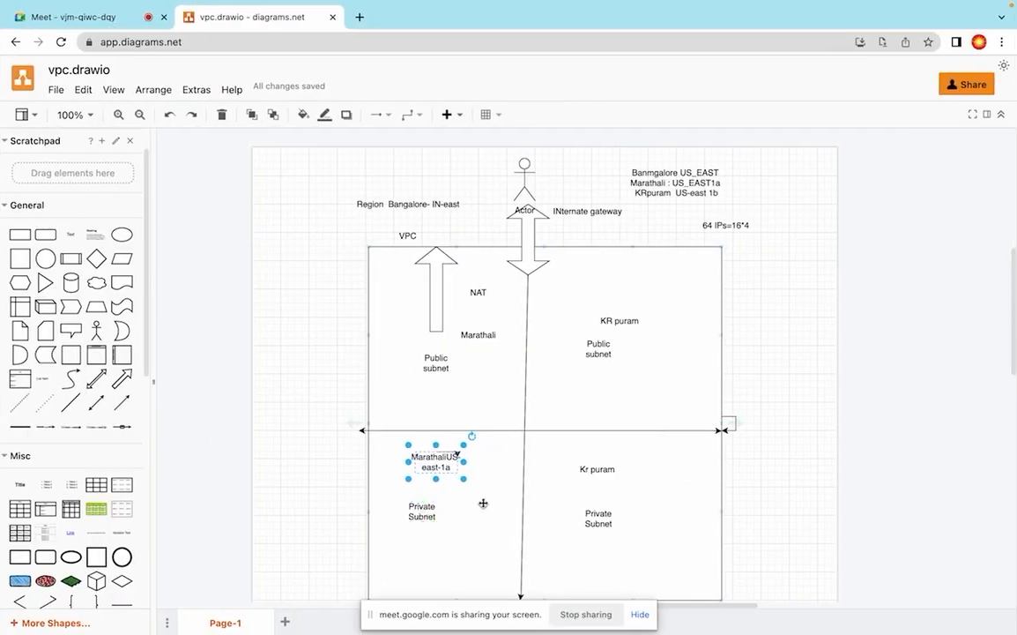